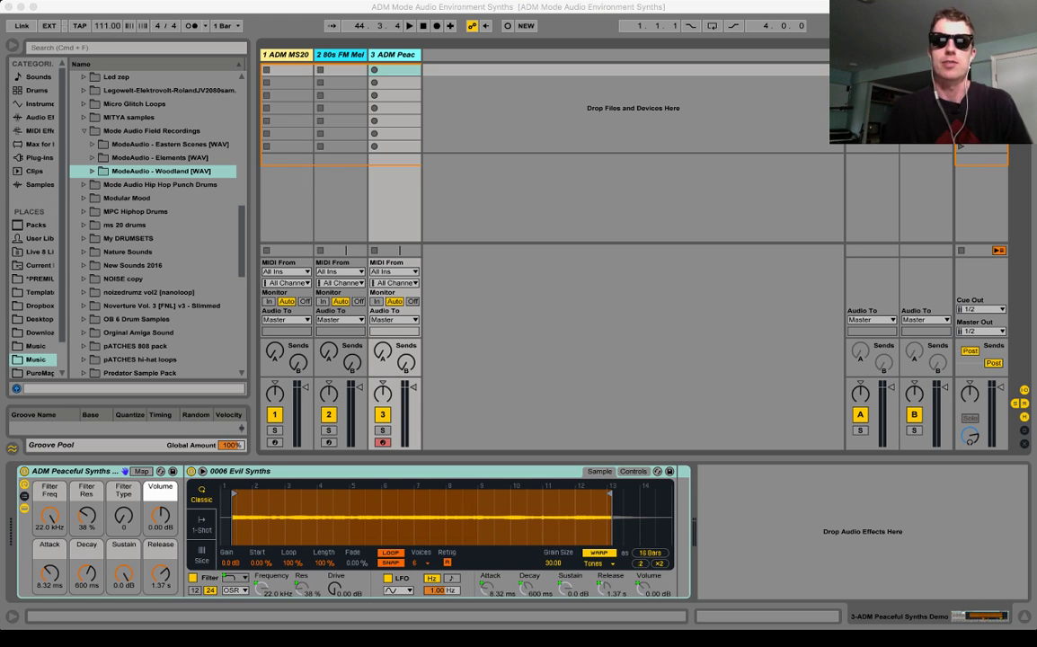
{"action": "key", "text": "super+Tab"}
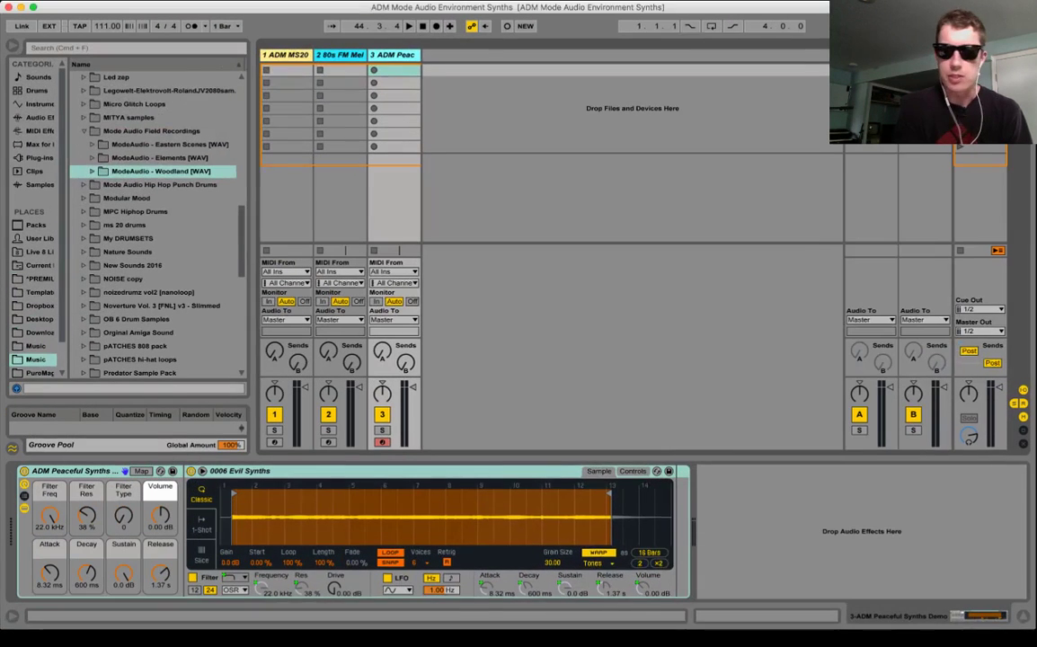
{"action": "key", "text": "super+Tab"}
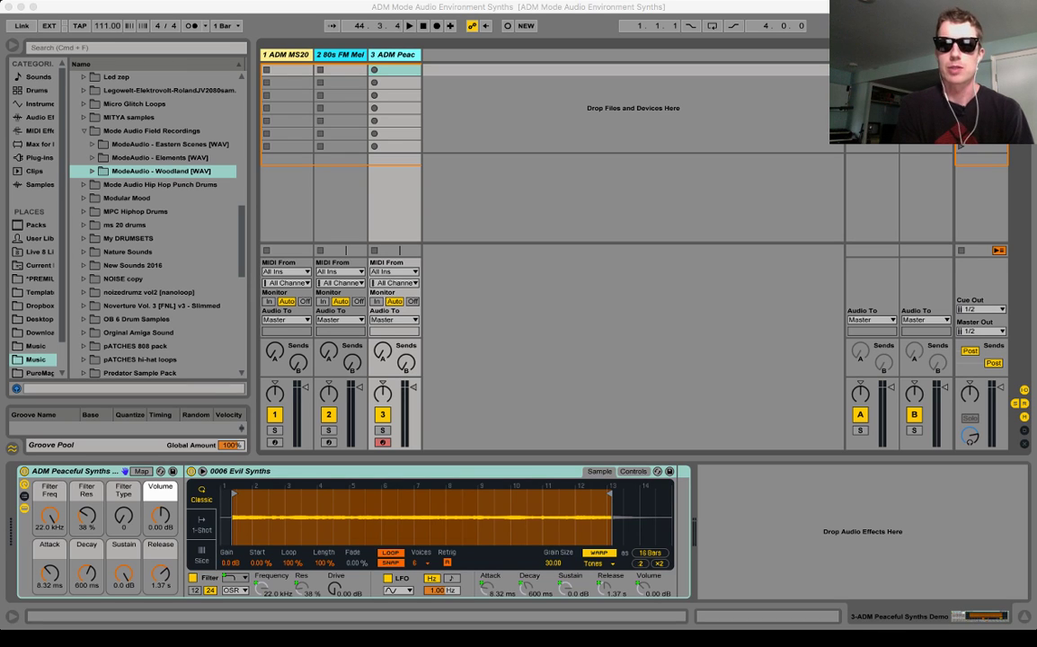
{"action": "key", "text": "super+Tab"}
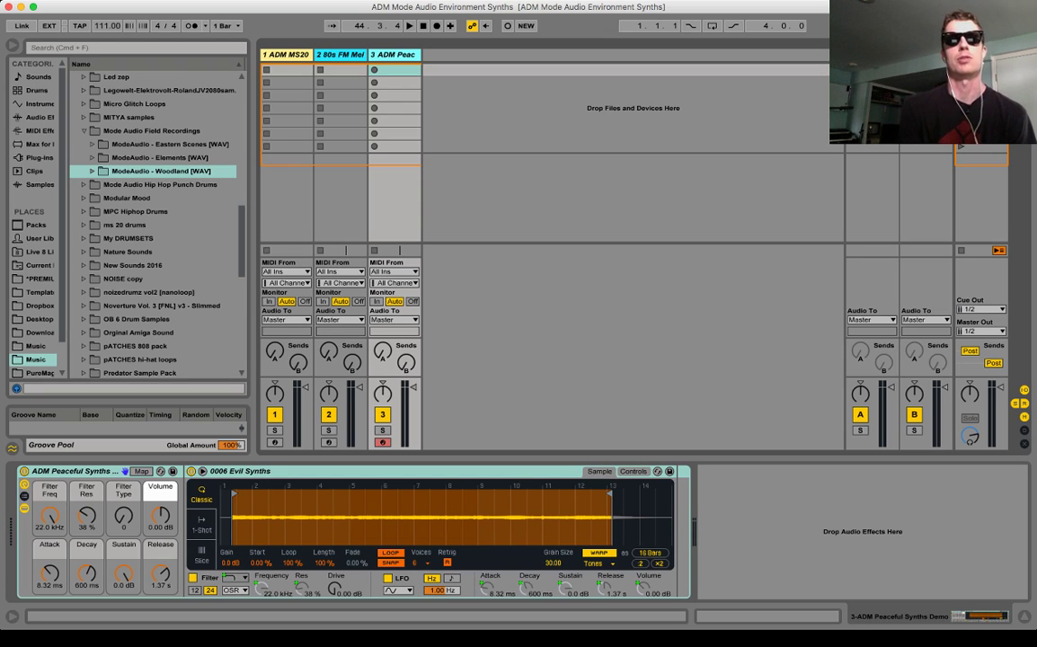
- Expand ModeAudio - Eastern Scenes [WAV] and its samples folder, and preview Beach at Night, Bird in the Rain and Bird in the Wind
{"action": "left_click", "coordinate": [170, 144]}
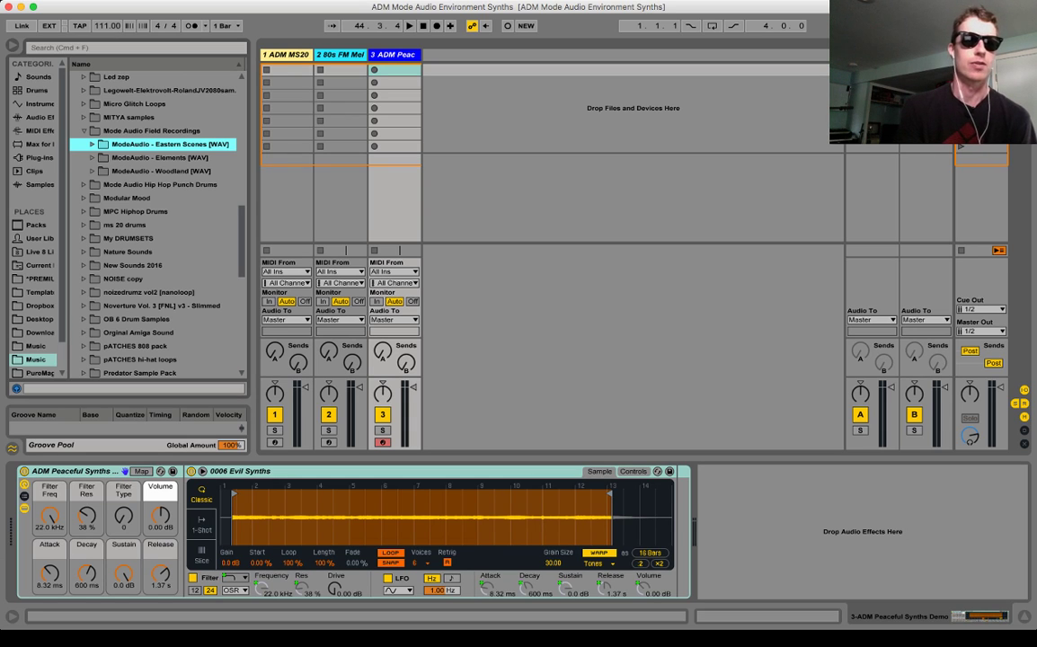
{"action": "key", "text": "Right"}
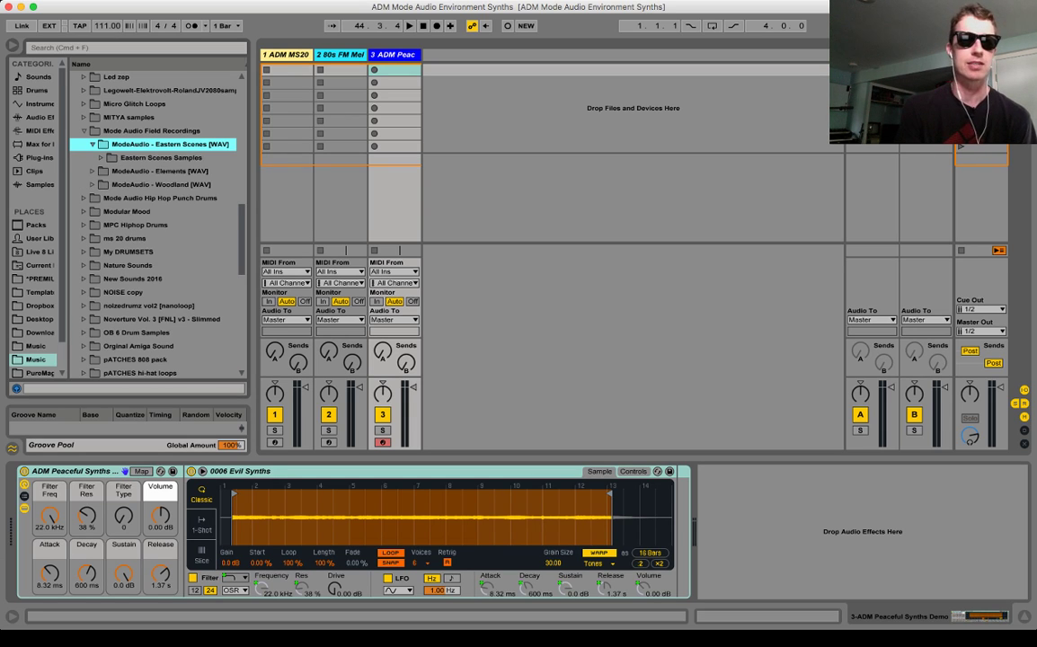
{"action": "key", "text": "Down"}
{"action": "key", "text": "Right"}
{"action": "key", "text": "Down"}
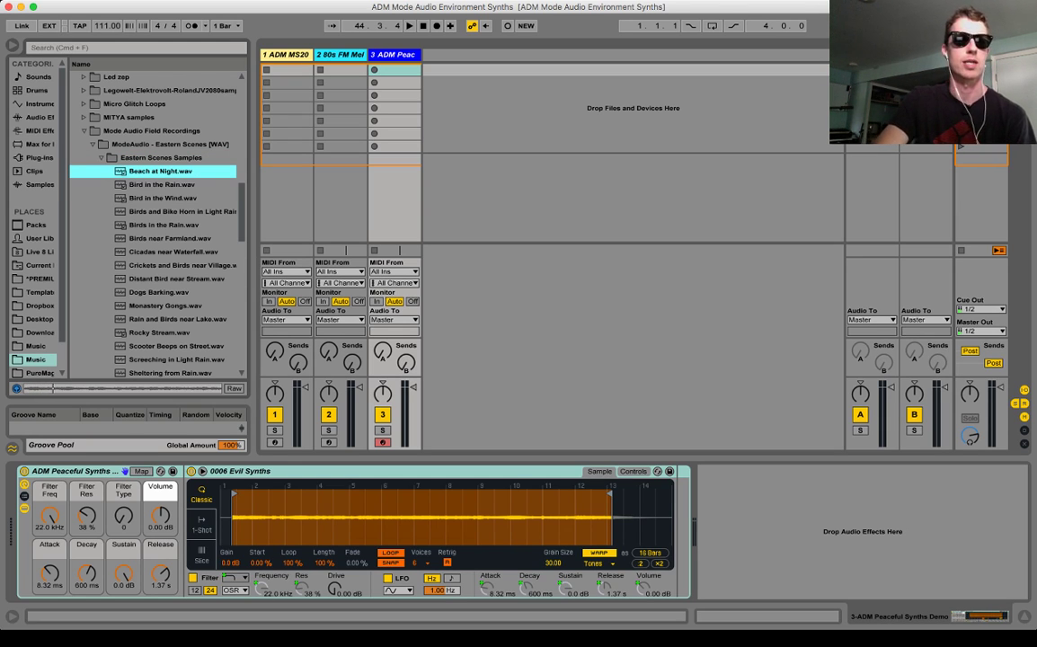
{"action": "key", "text": "Down"}
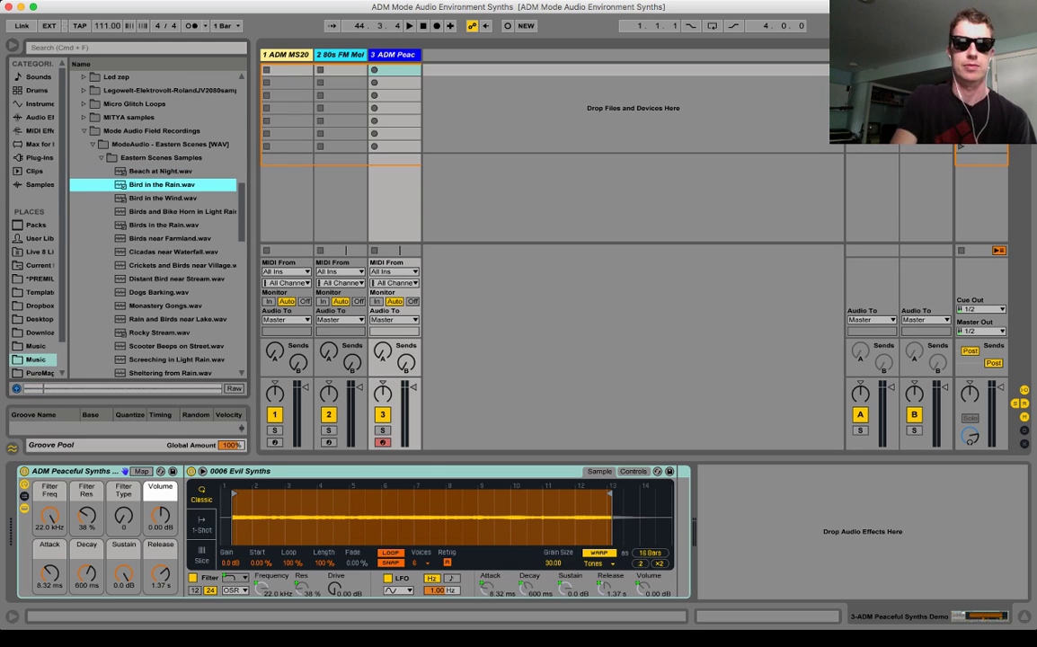
{"action": "key", "text": "Down"}
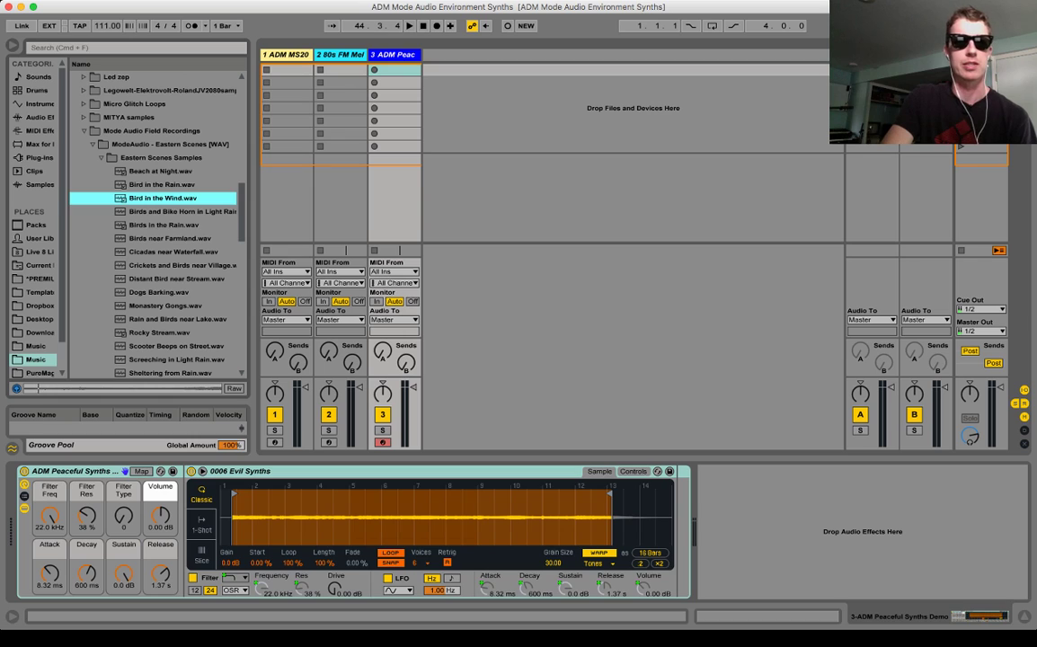
- Preview different parts of Birds and Bike Horn in Light Rain and add it to the third clip slot of a new audio track
{"action": "key", "text": "Down"}
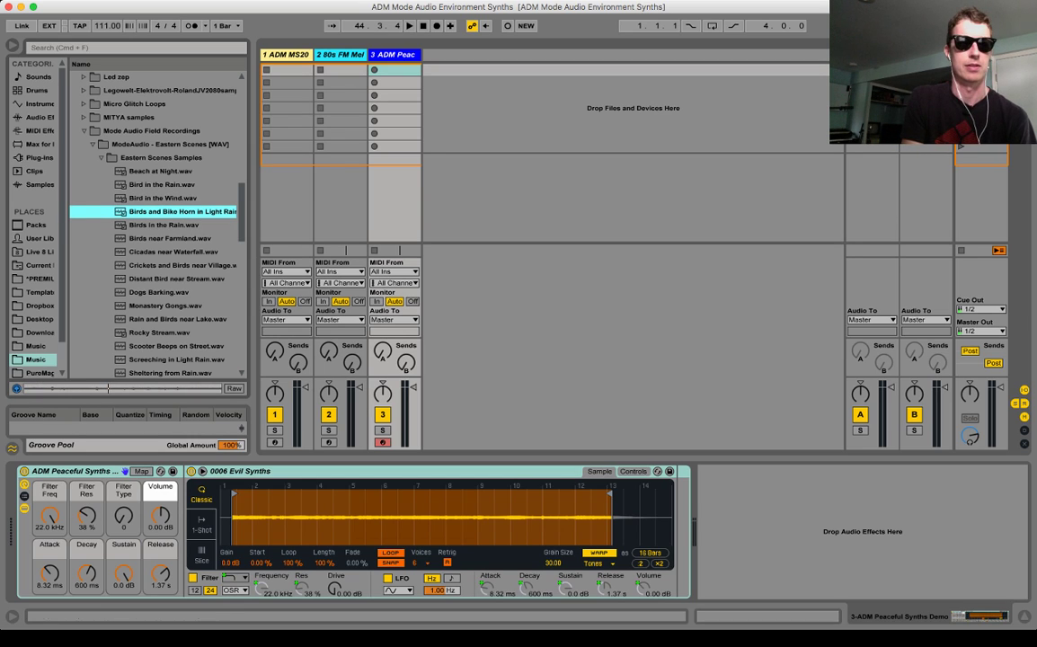
{"action": "left_click", "coordinate": [96, 388]}
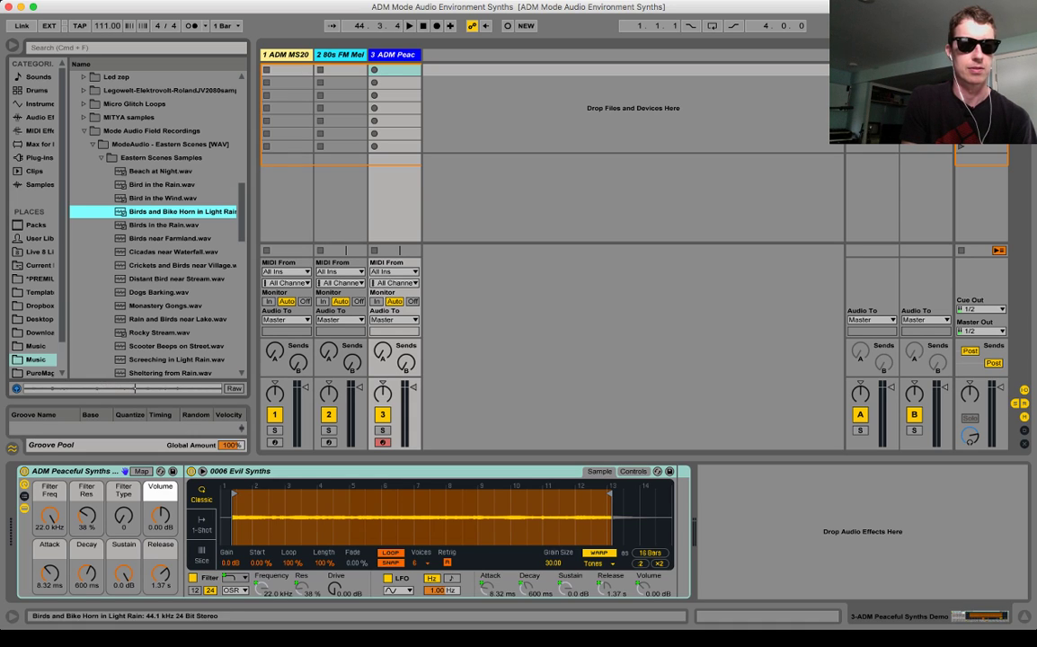
{"action": "left_click", "coordinate": [51, 388]}
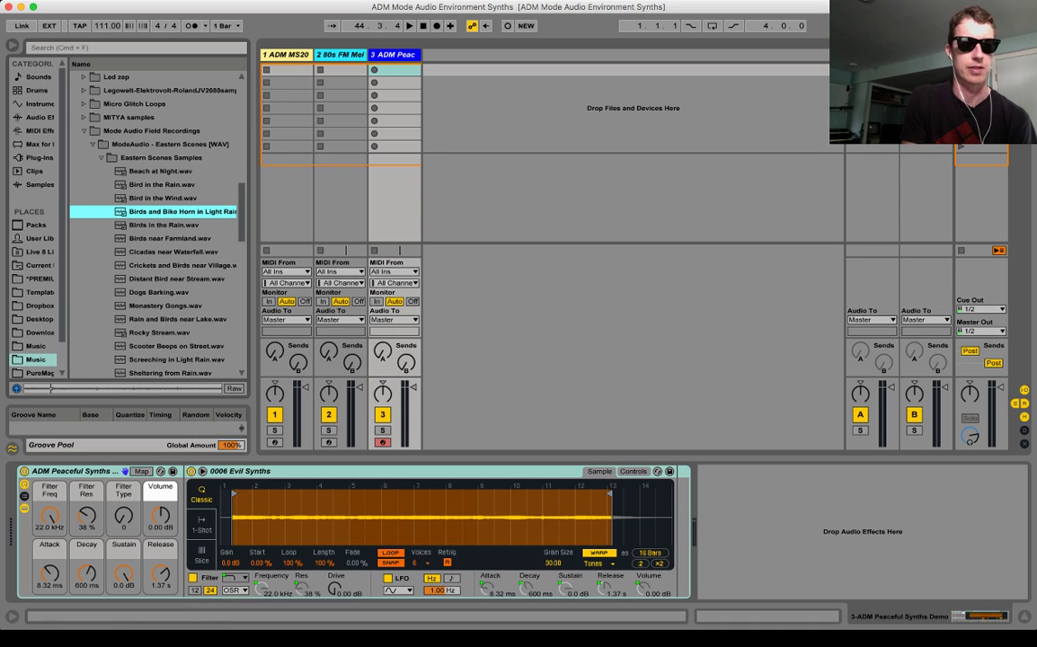
{"action": "left_click_drag", "start_coordinate": [179, 211], "coordinate": [432, 94]}
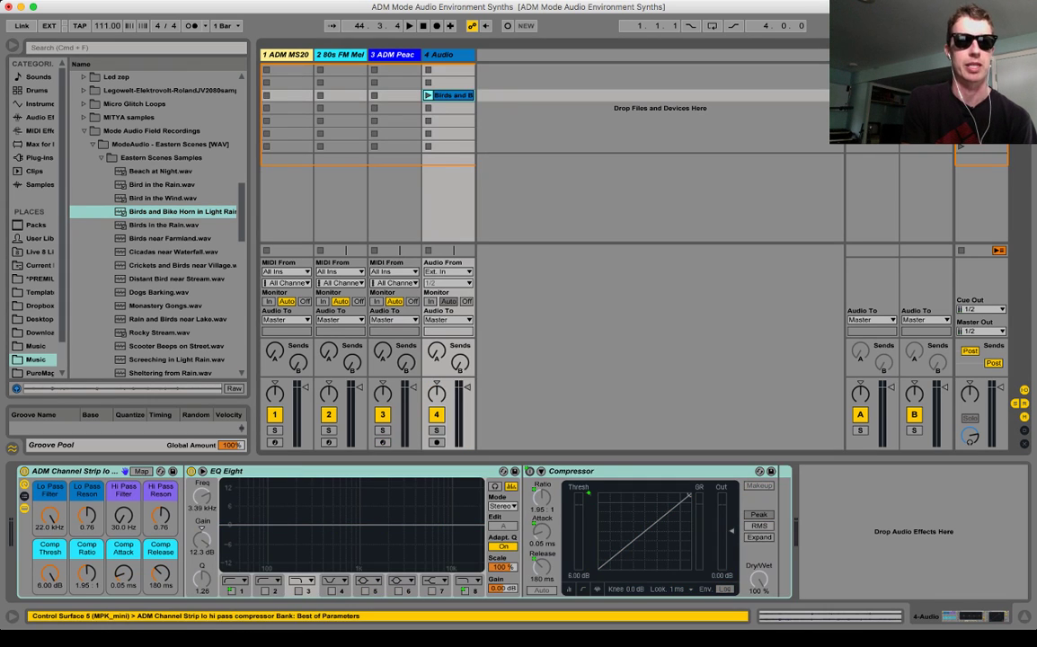
- Preview samples from Birds in the Rain to Monastery Gongs, and place Monastery Gongs.wav in the audio track's fifth clip slot
{"action": "left_click", "coordinate": [171, 225]}
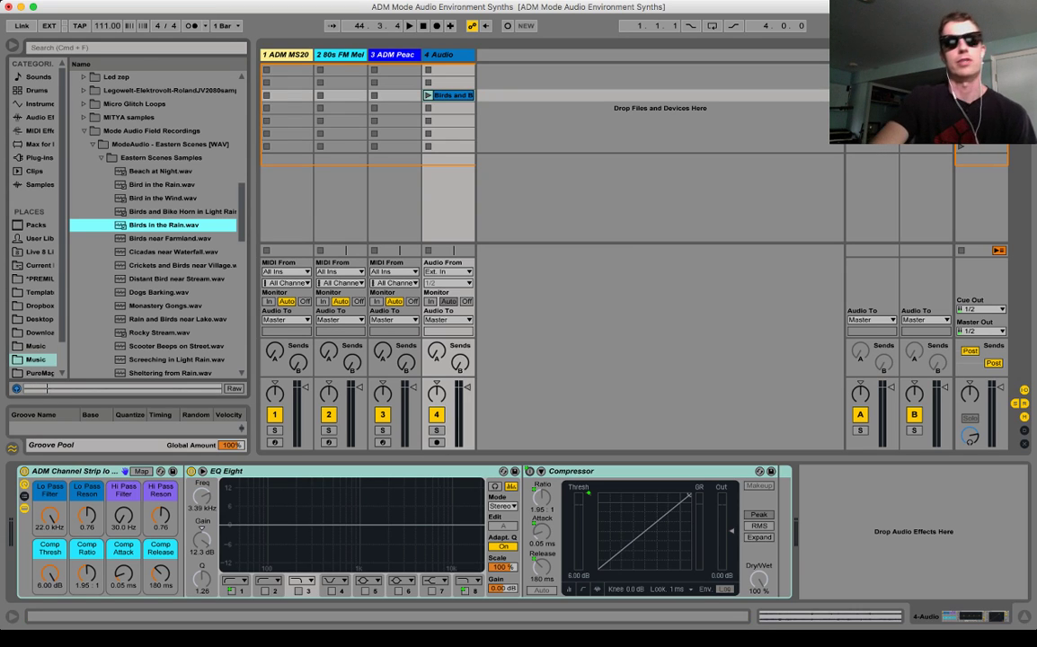
{"action": "left_click", "coordinate": [171, 238]}
{"action": "left_click", "coordinate": [171, 265]}
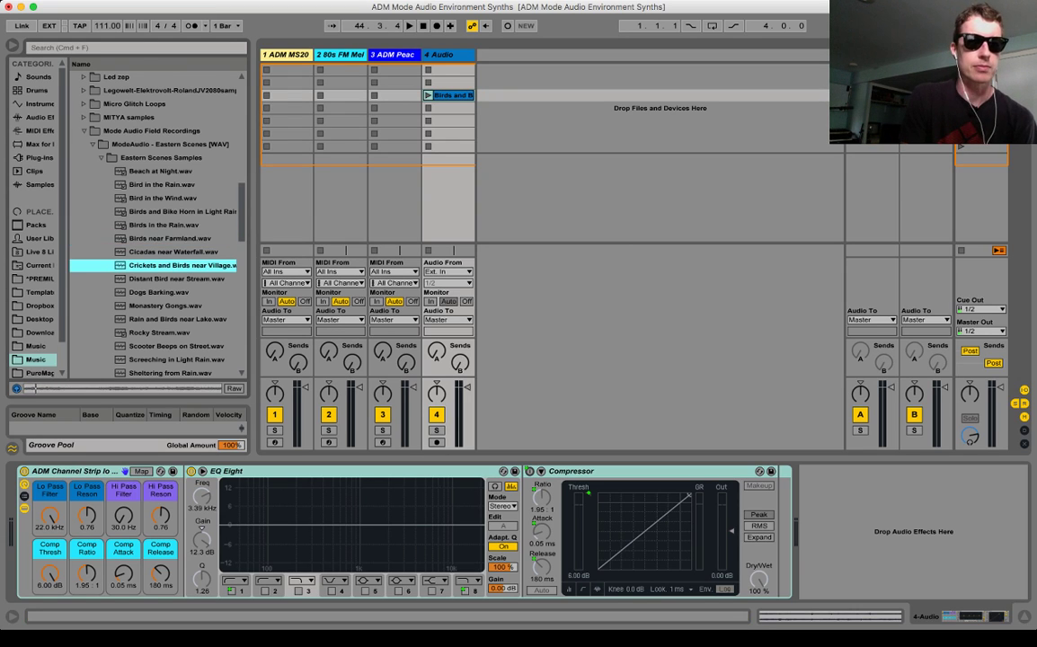
{"action": "left_click", "coordinate": [171, 292]}
{"action": "left_click", "coordinate": [171, 305]}
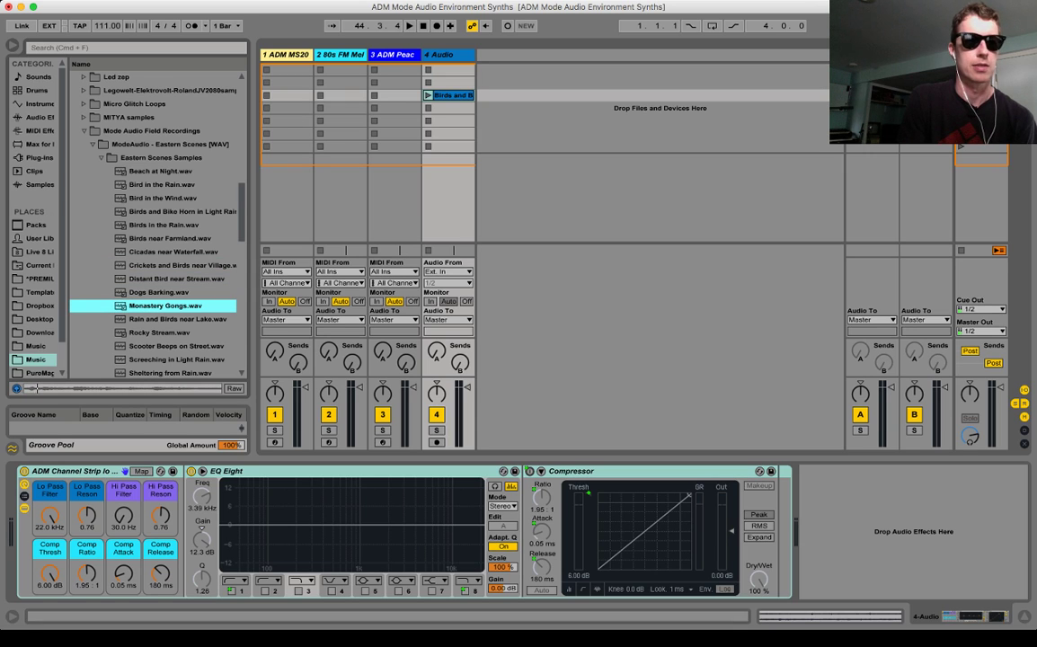
{"action": "scroll", "coordinate": [153, 220], "scroll_direction": "down", "scroll_amount": 5}
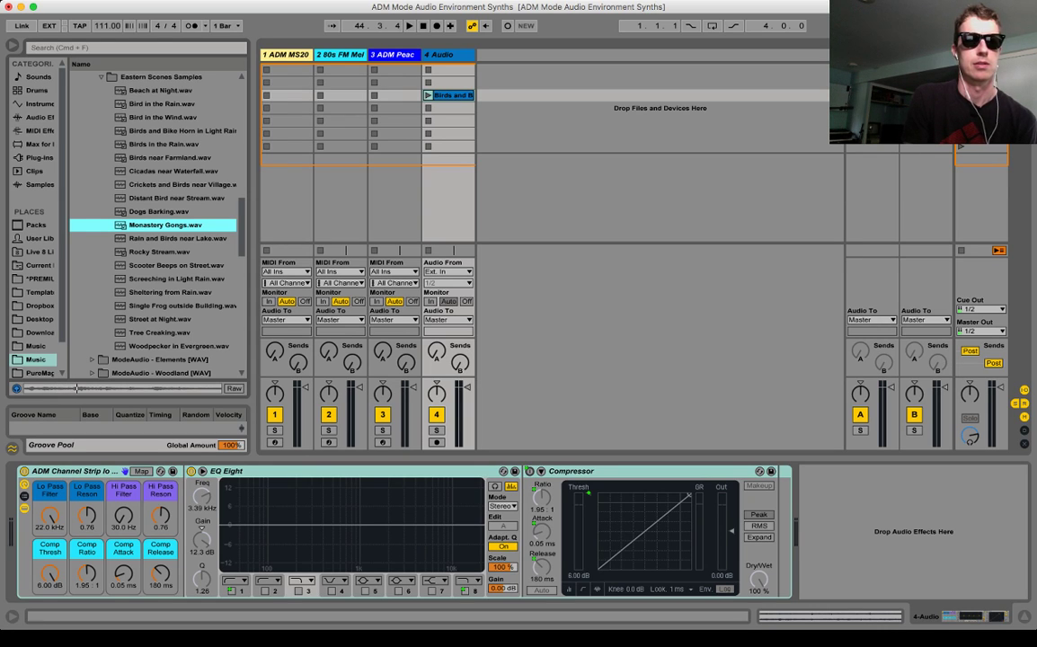
{"action": "left_click_drag", "start_coordinate": [166, 225], "coordinate": [449, 120]}
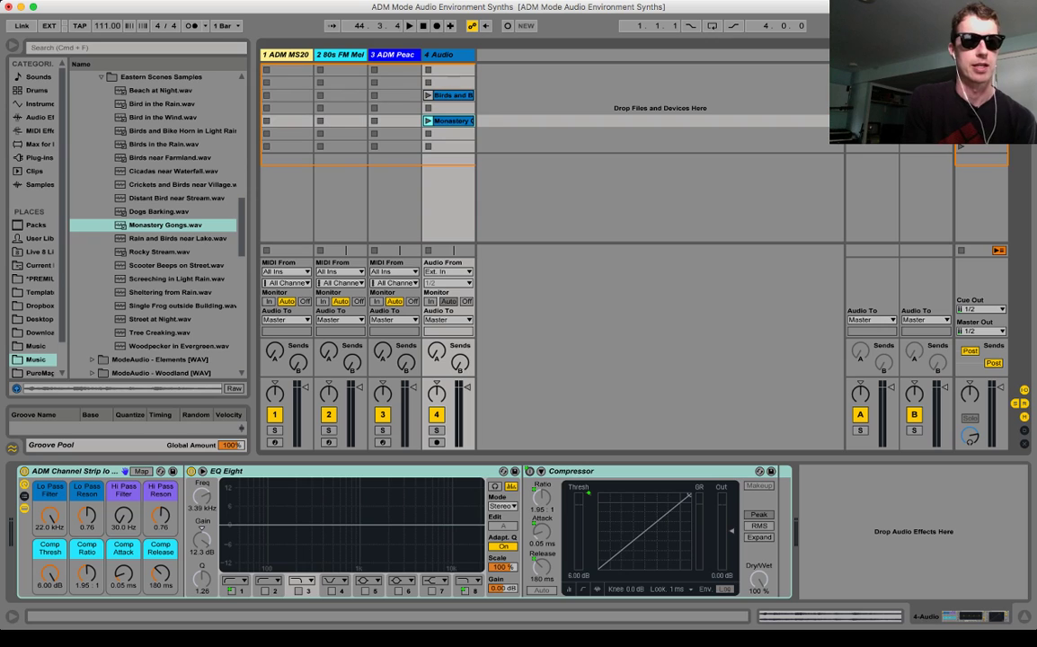
- Preview the remaining Eastern Scenes samples from Rain and Birds near Lake to Tree Creaking, and collapse the samples folder
{"action": "key", "text": "Down"}
{"action": "key", "text": "Down"}
{"action": "key", "text": "Down"}
{"action": "key", "text": "Down"}
{"action": "key", "text": "Down"}
{"action": "key", "text": "Down"}
{"action": "key", "text": "Down"}
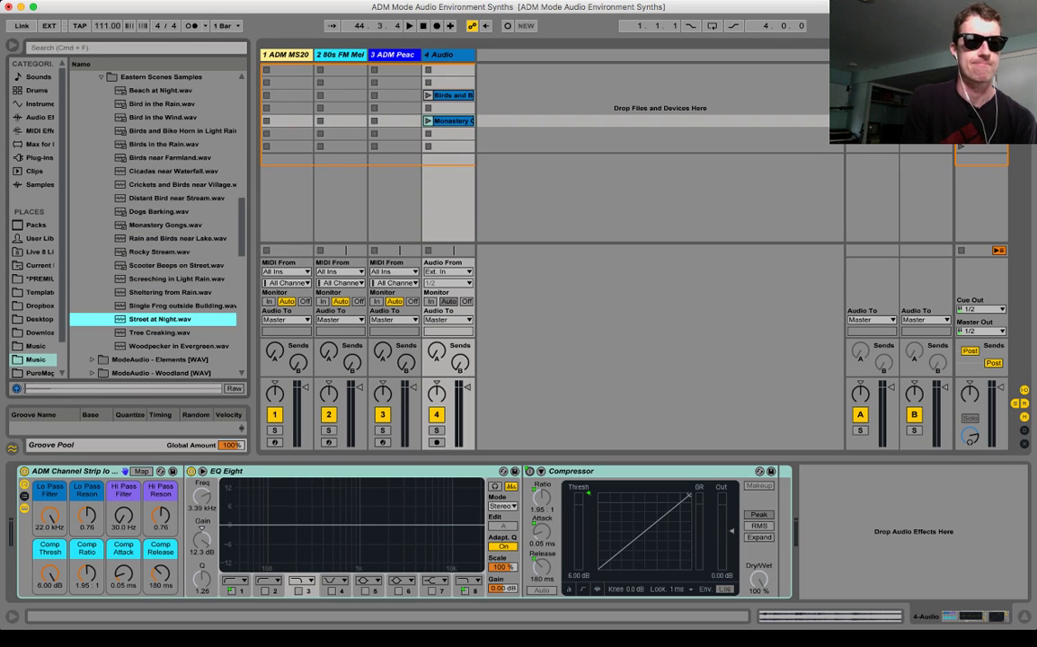
{"action": "key", "text": "Down"}
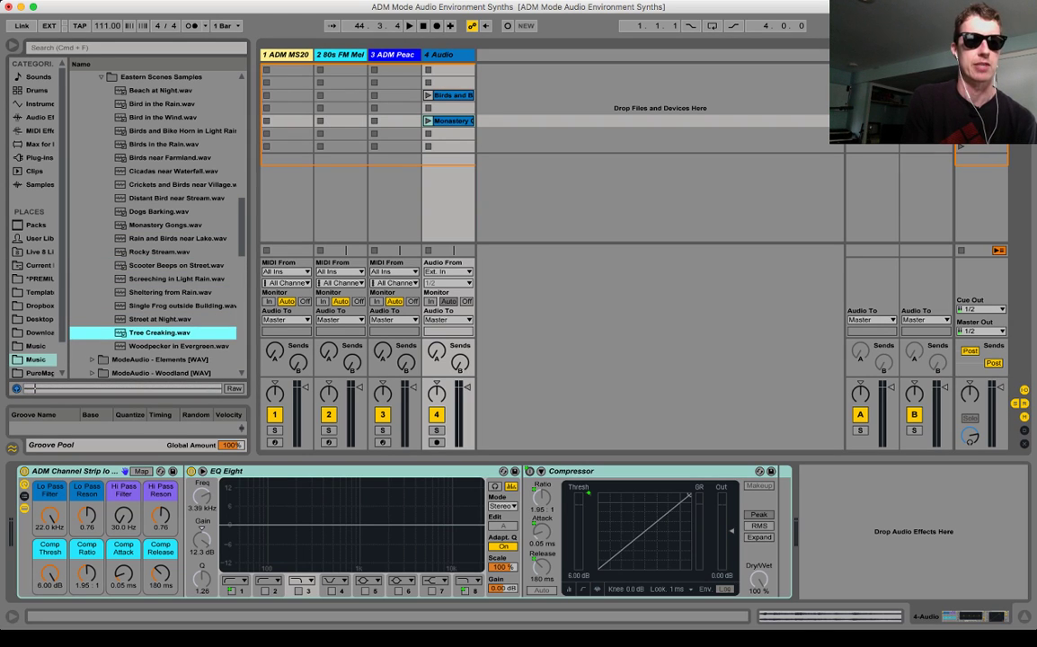
{"action": "key", "text": "Left"}
{"action": "key", "text": "Left"}
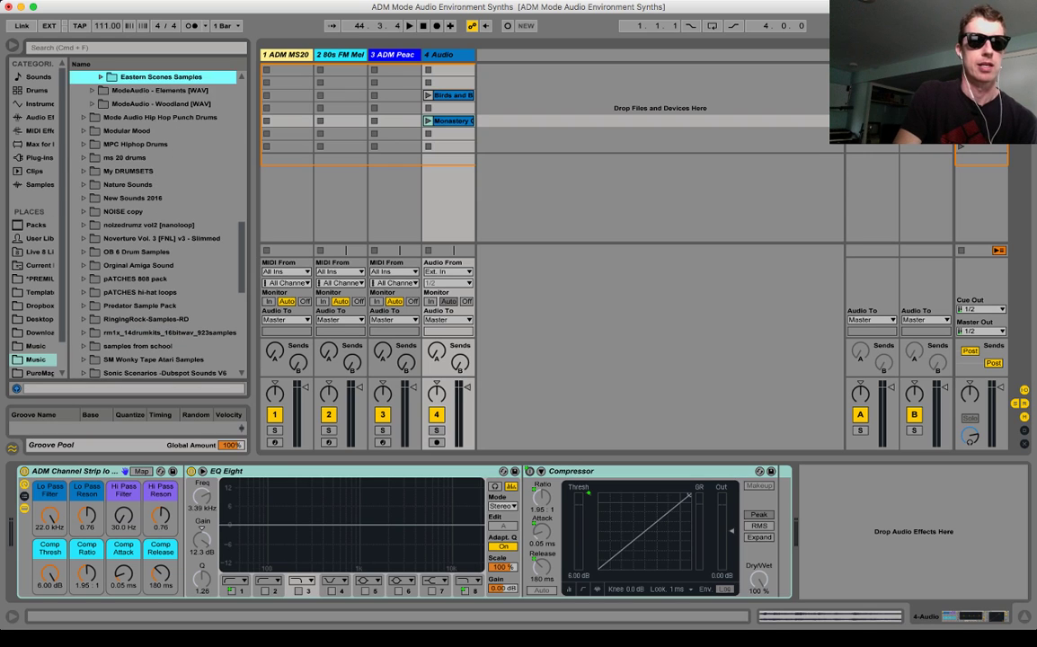
- Open the Rain folder of ModeAudio - Elements [WAV] and preview its recordings from Drips in Underpass to Rain on Tarpaulin
{"action": "key", "text": "Down"}
{"action": "key", "text": "Right"}
{"action": "key", "text": "Down"}
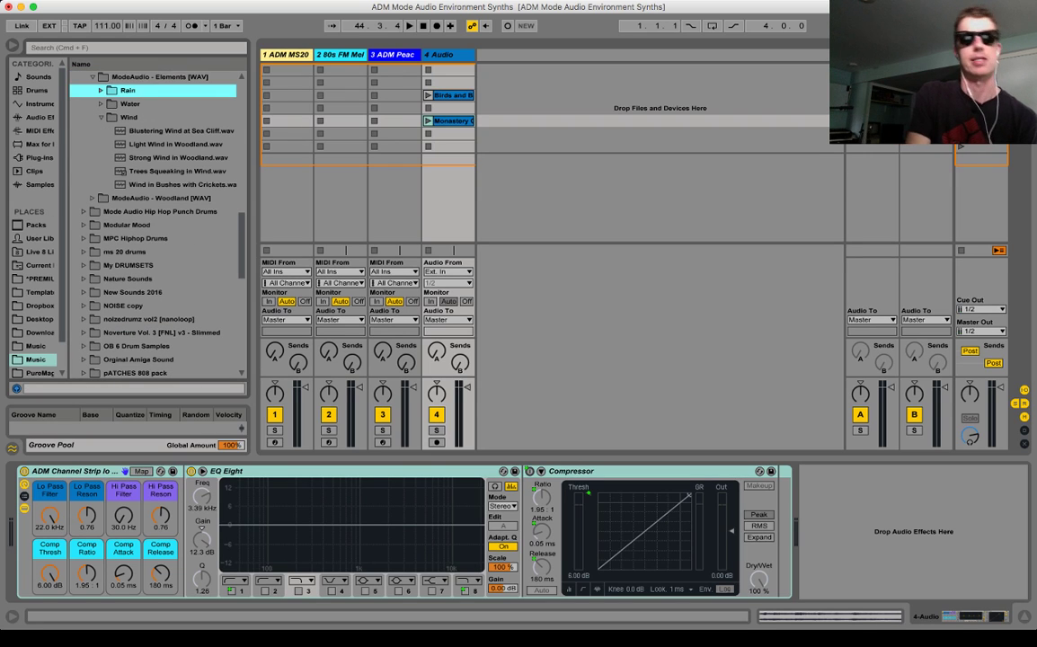
{"action": "key", "text": "Right"}
{"action": "key", "text": "Down"}
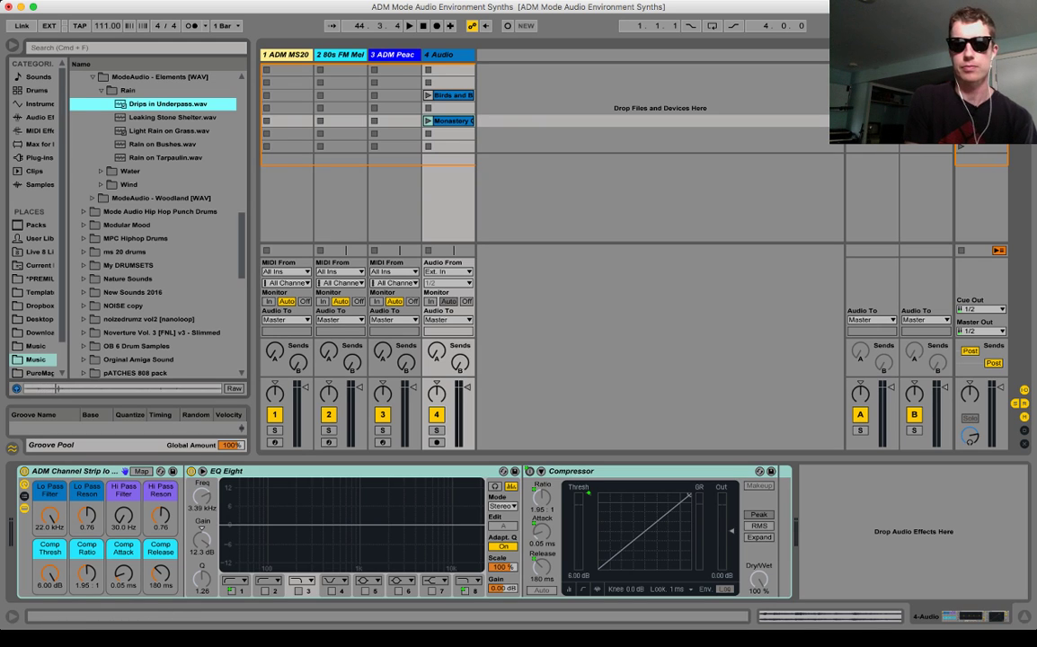
{"action": "left_click", "coordinate": [971, 437]}
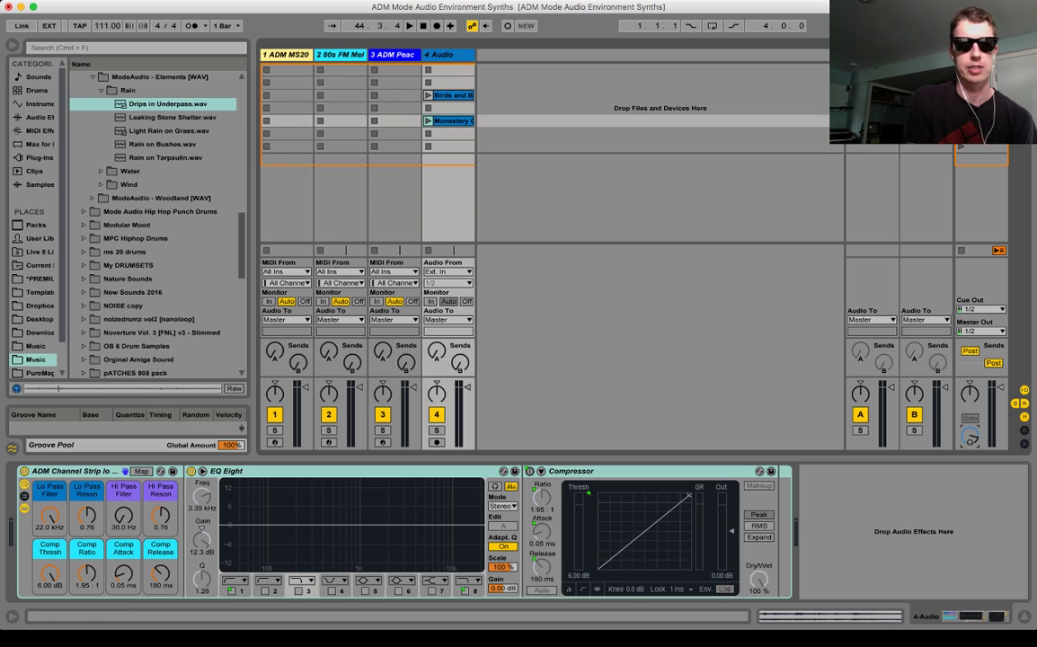
{"action": "left_click", "coordinate": [172, 118]}
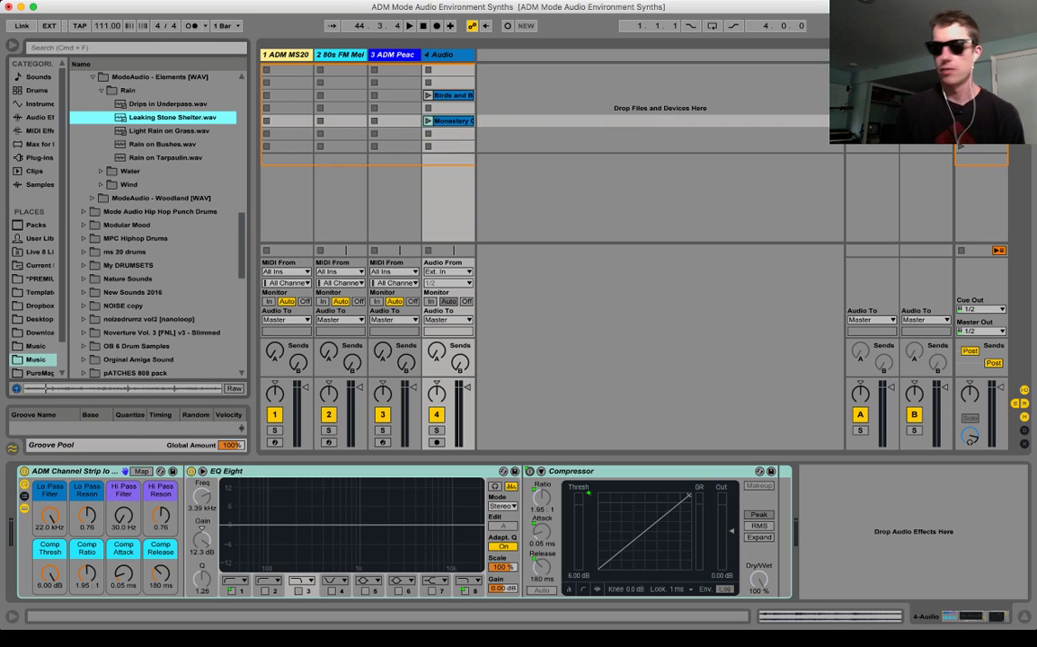
{"action": "left_click", "coordinate": [169, 132]}
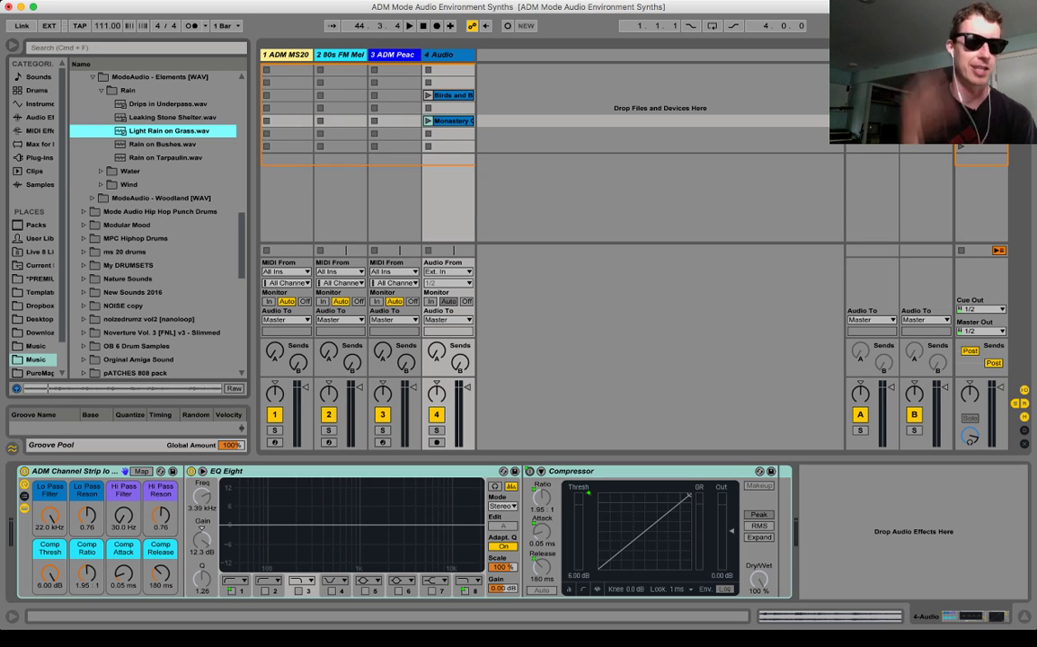
{"action": "left_click", "coordinate": [162, 144]}
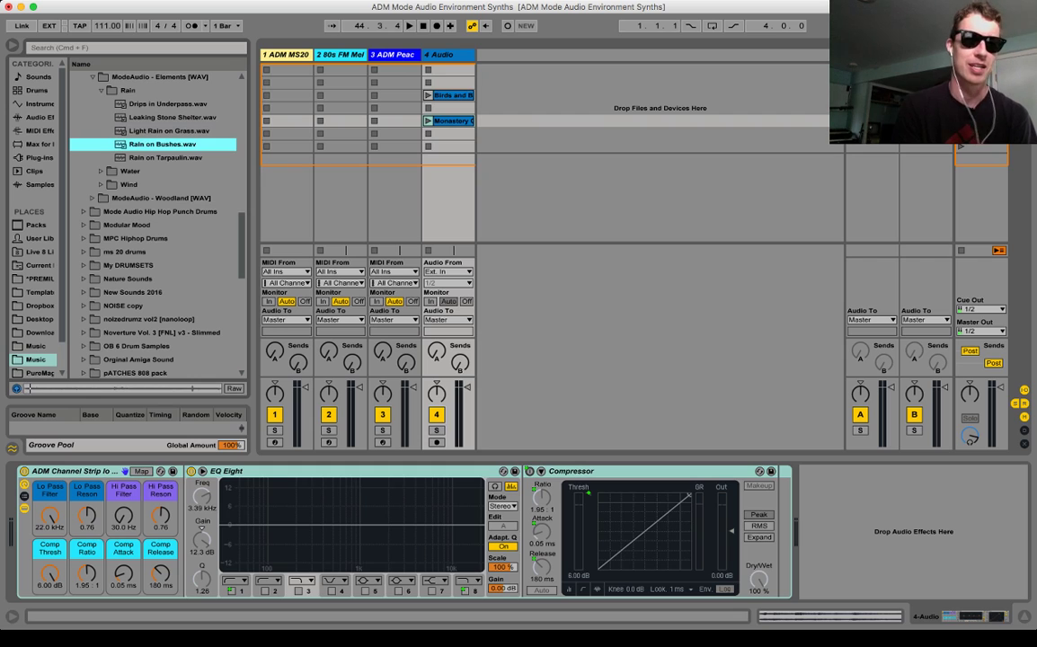
{"action": "key", "text": "Down"}
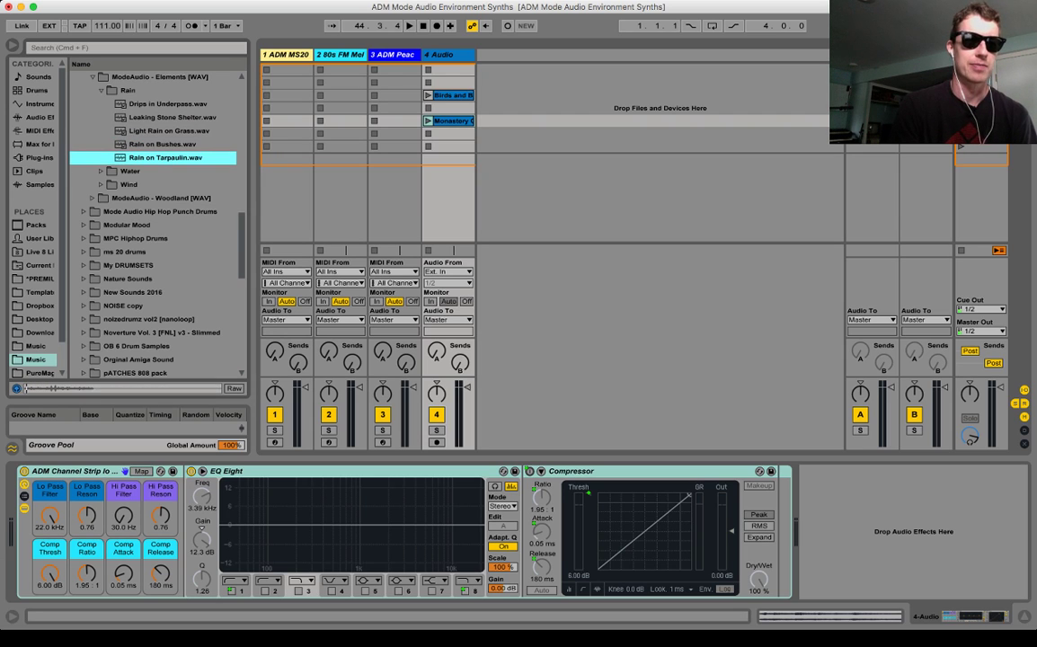
- Collapse the Rain folder and preview the Water folder's recordings from Pool near Waterfall to Woodland Stream
{"action": "key", "text": "Left"}
{"action": "key", "text": "Down"}
{"action": "key", "text": "Right"}
{"action": "key", "text": "Down"}
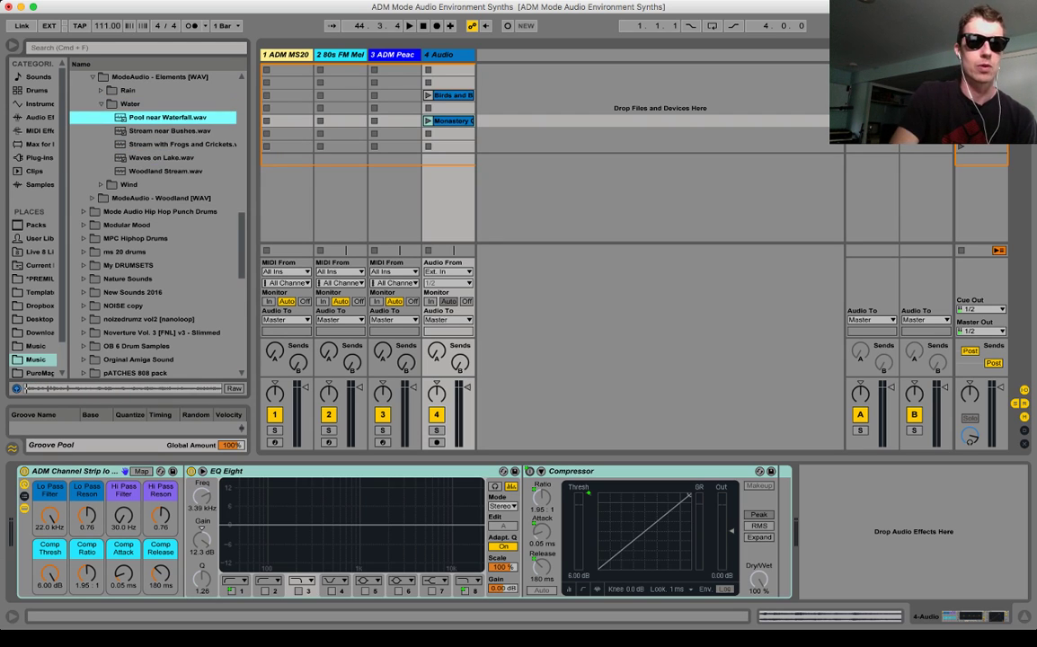
{"action": "key", "text": "Down"}
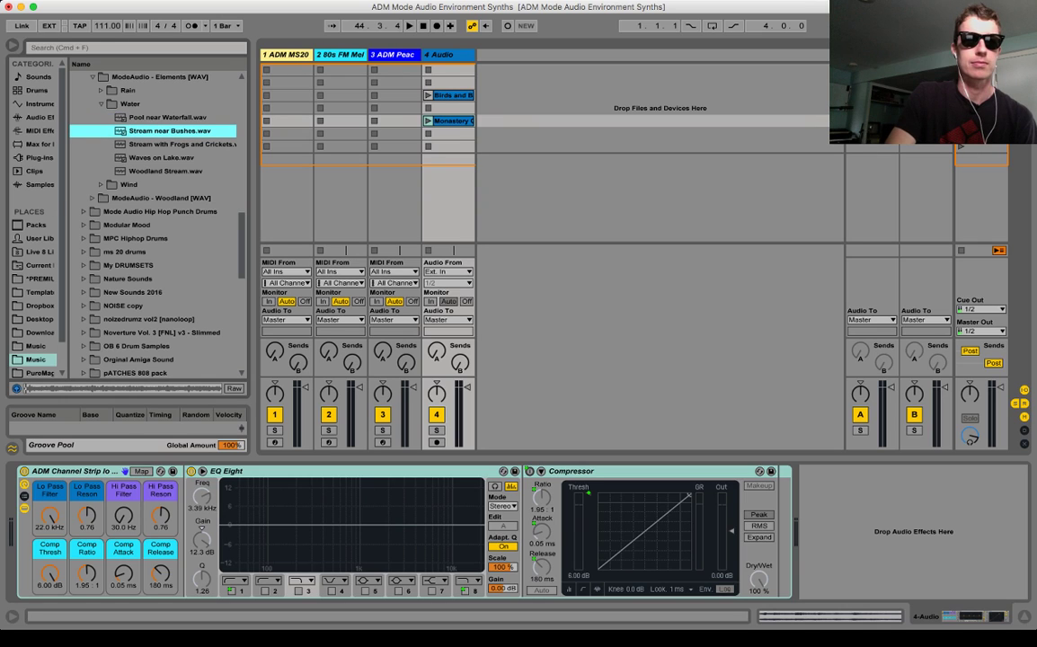
{"action": "key", "text": "Down"}
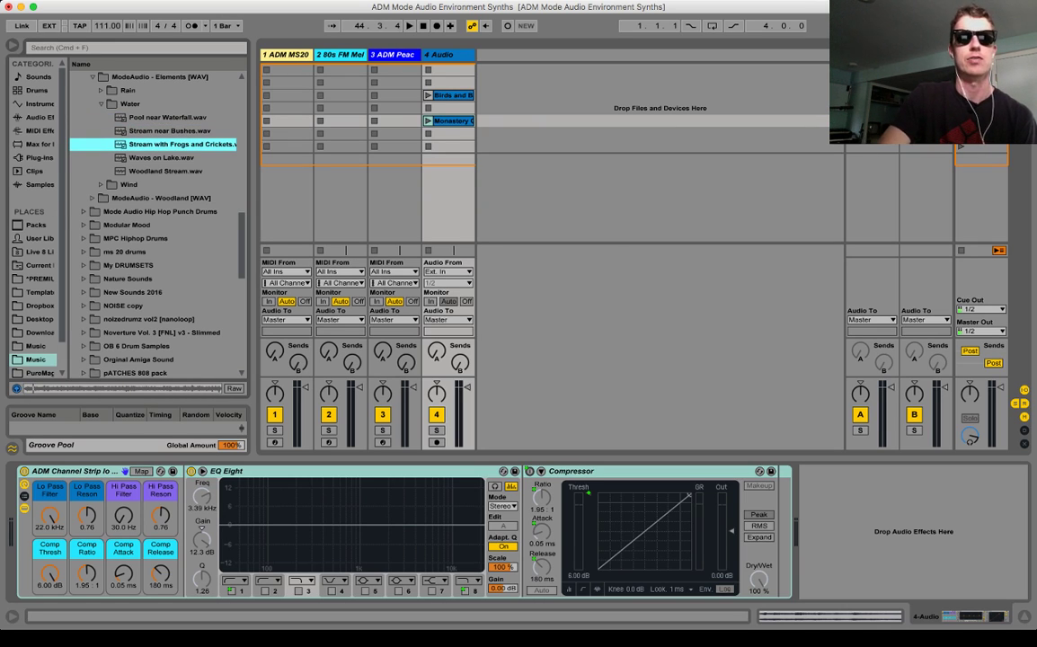
{"action": "key", "text": "Down"}
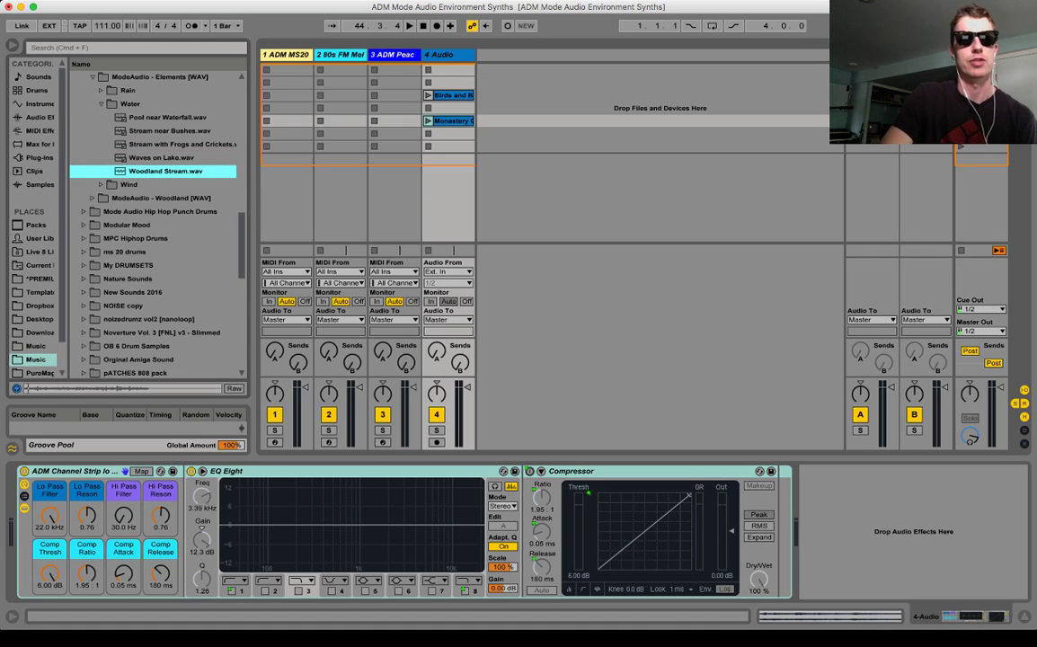
- Collapse the Water folder and preview the Wind folder's recordings from Blustering Wind at Sea Cliff to Wind in Bushes with Crickets
{"action": "key", "text": "Left"}
{"action": "key", "text": "Left"}
{"action": "key", "text": "Down"}
{"action": "key", "text": "Right"}
{"action": "key", "text": "Down"}
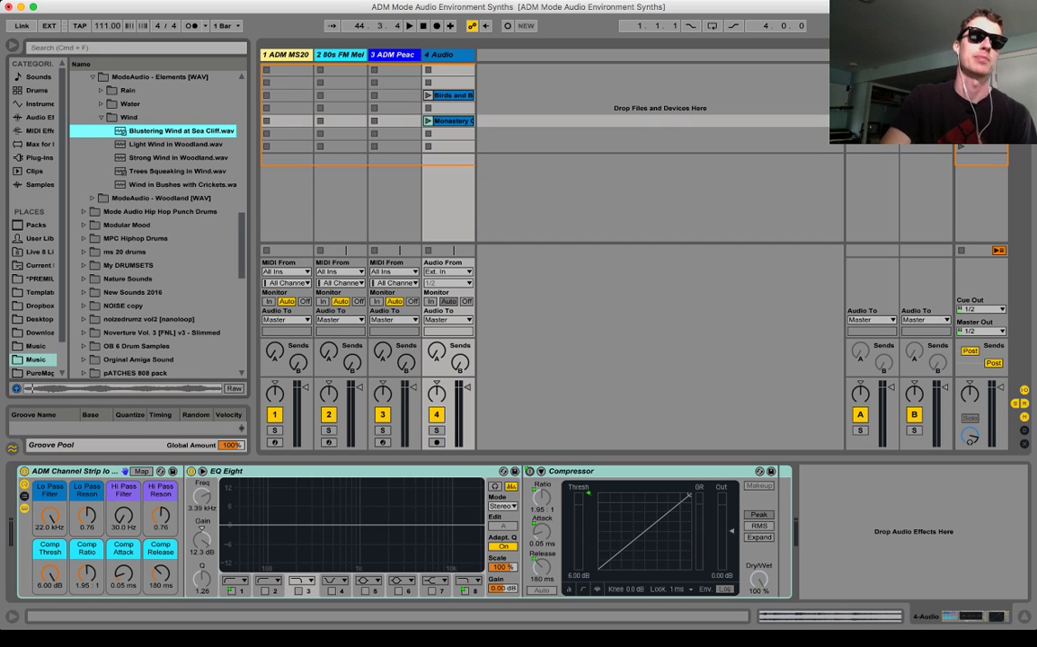
{"action": "key", "text": "Down"}
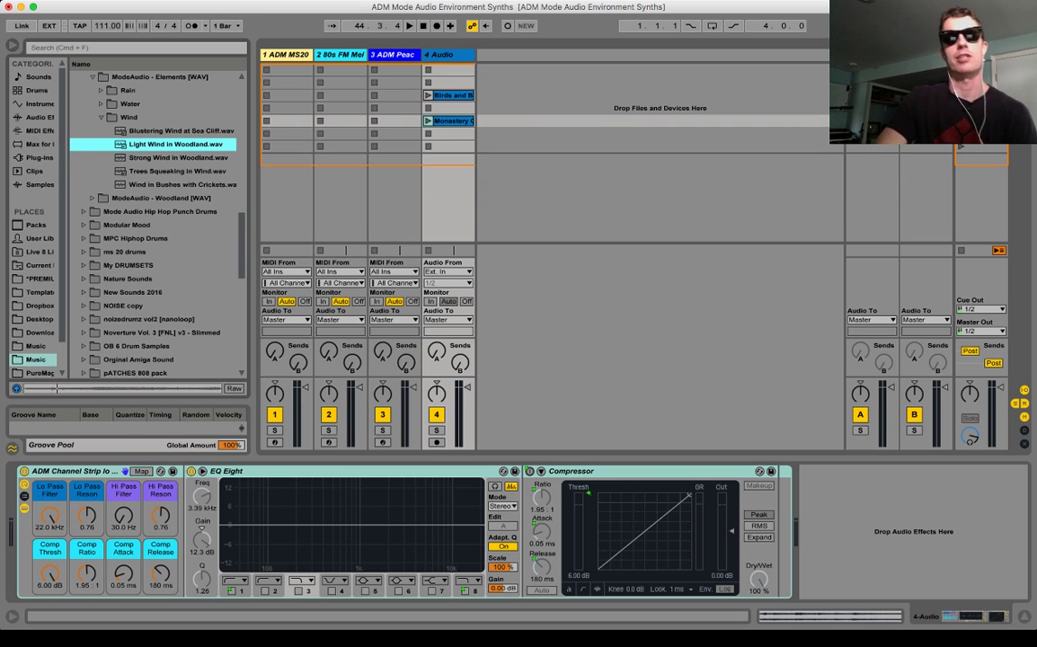
{"action": "key", "text": "Down"}
{"action": "key", "text": "Down"}
{"action": "key", "text": "Down"}
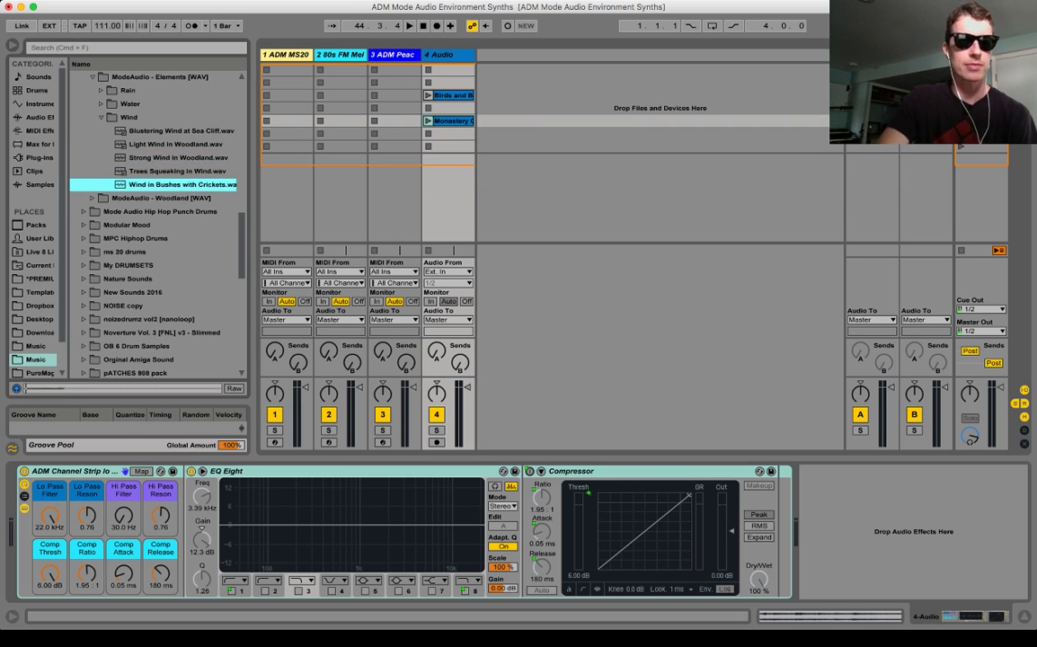
- Collapse the Elements folder, open the nested ModeAudio - Woodland [WAV] folders and preview DripsAfterRain.wav
{"action": "key", "text": "Left"}
{"action": "key", "text": "Left"}
{"action": "key", "text": "Down"}
{"action": "key", "text": "Right"}
{"action": "key", "text": "Down"}
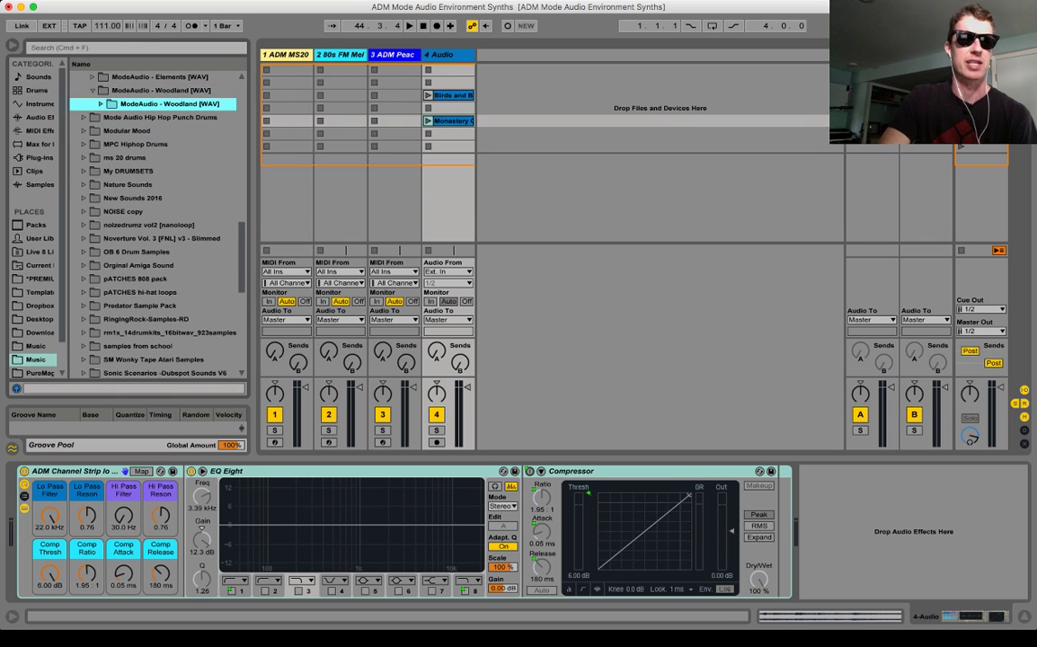
{"action": "key", "text": "Right"}
{"action": "key", "text": "Down"}
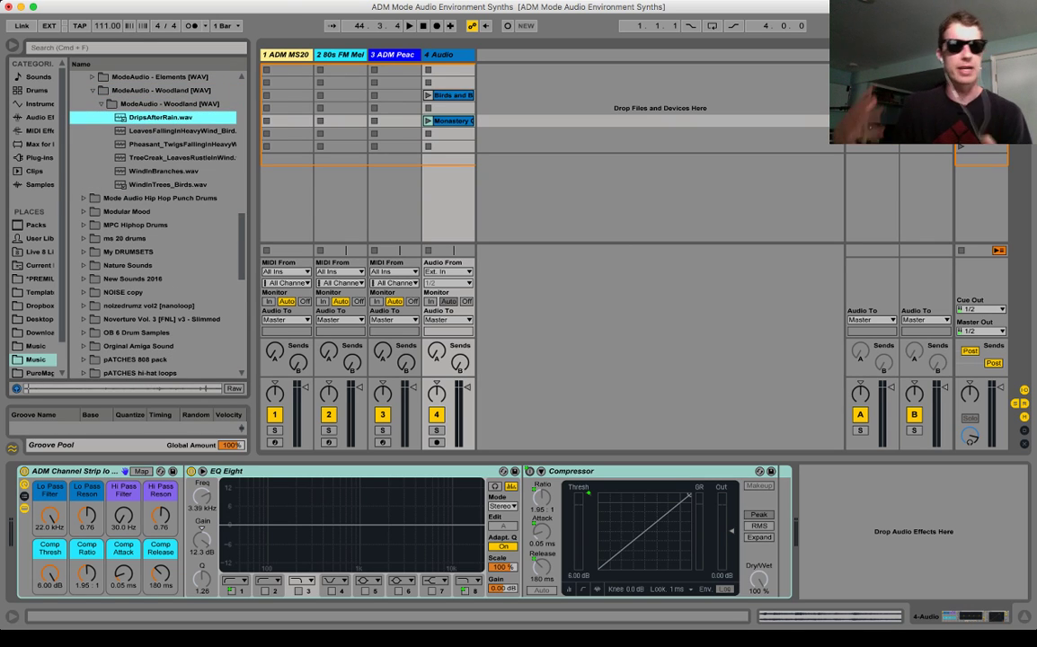
- Preview the remaining Woodland recordings from LeavesFallingInHeavyWind to WindInTrees_Birds.wav, and collapse the Woodland folders
{"action": "key", "text": "Down"}
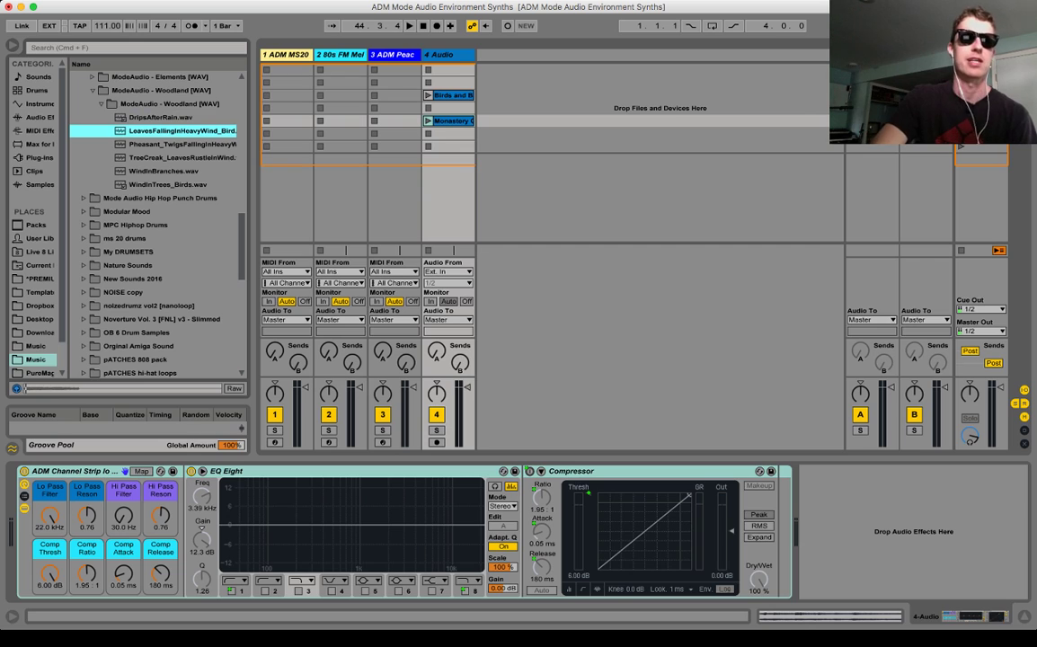
{"action": "key", "text": "Down"}
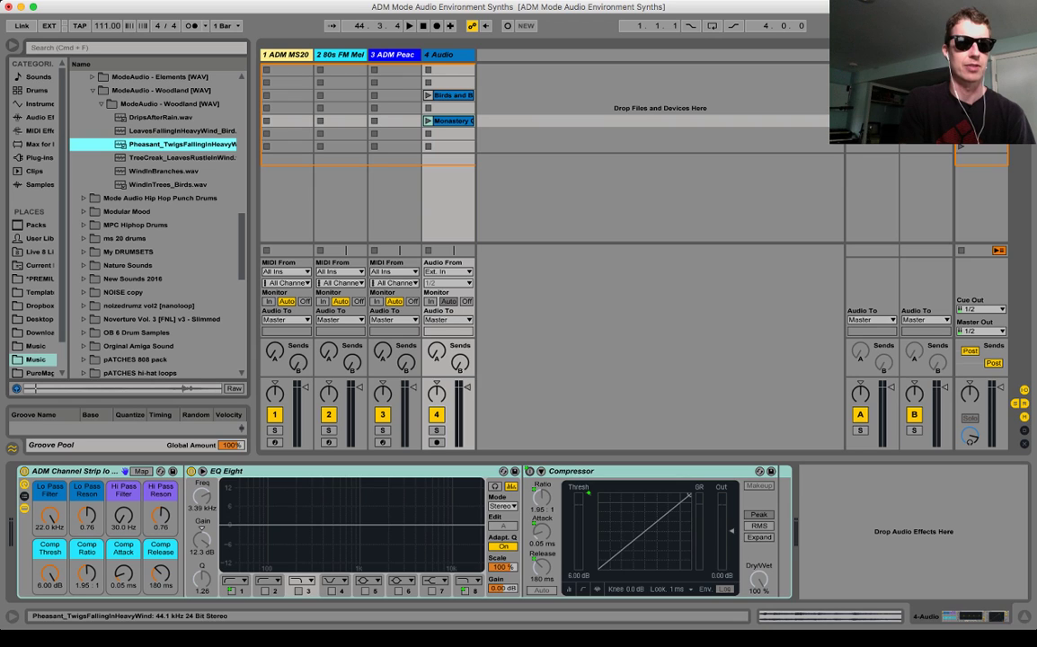
{"action": "key", "text": "Down"}
{"action": "key", "text": "Down"}
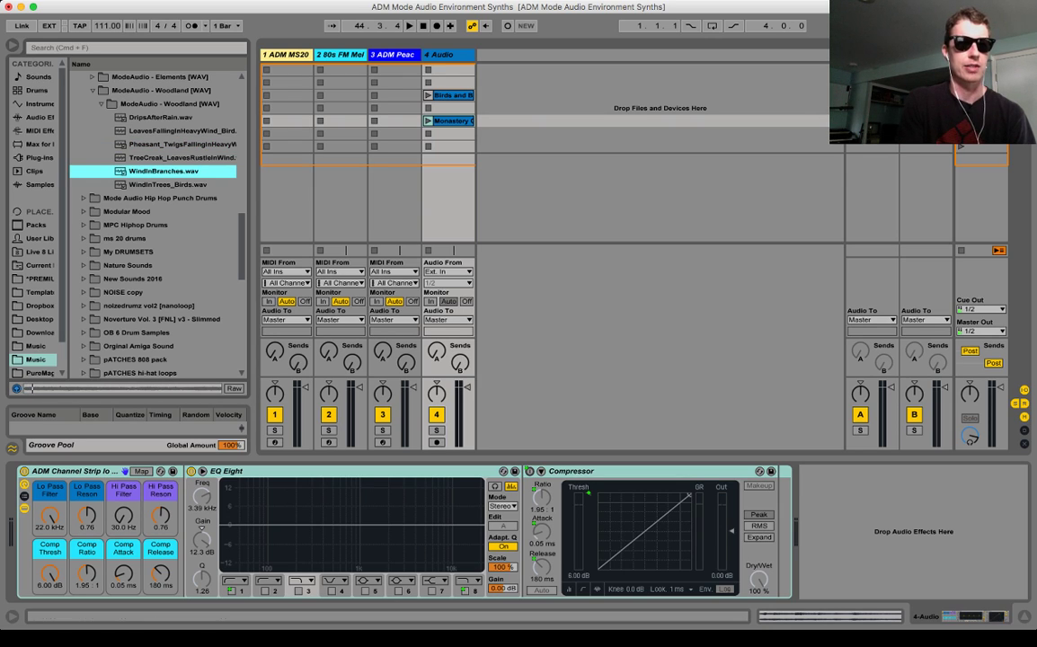
{"action": "key", "text": "Down"}
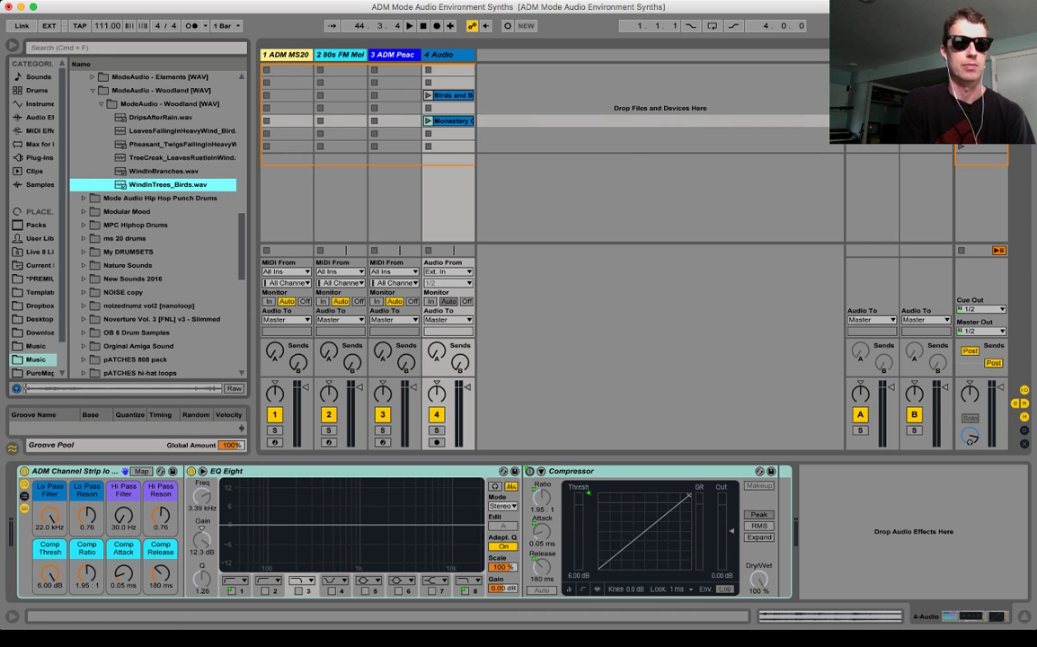
{"action": "key", "text": "Left"}
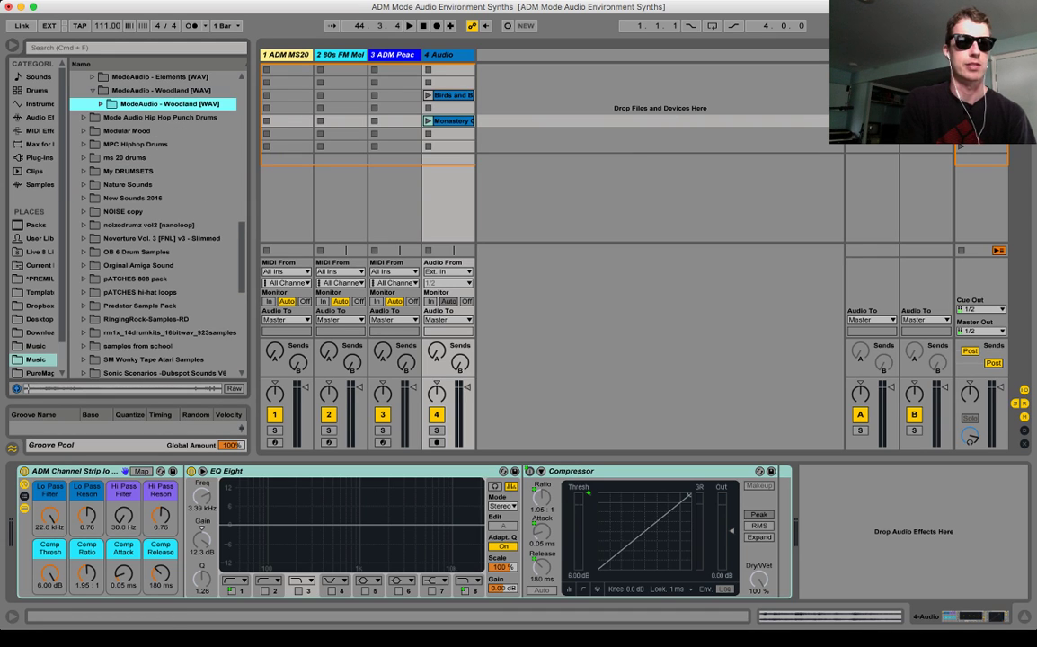
{"action": "key", "text": "Left"}
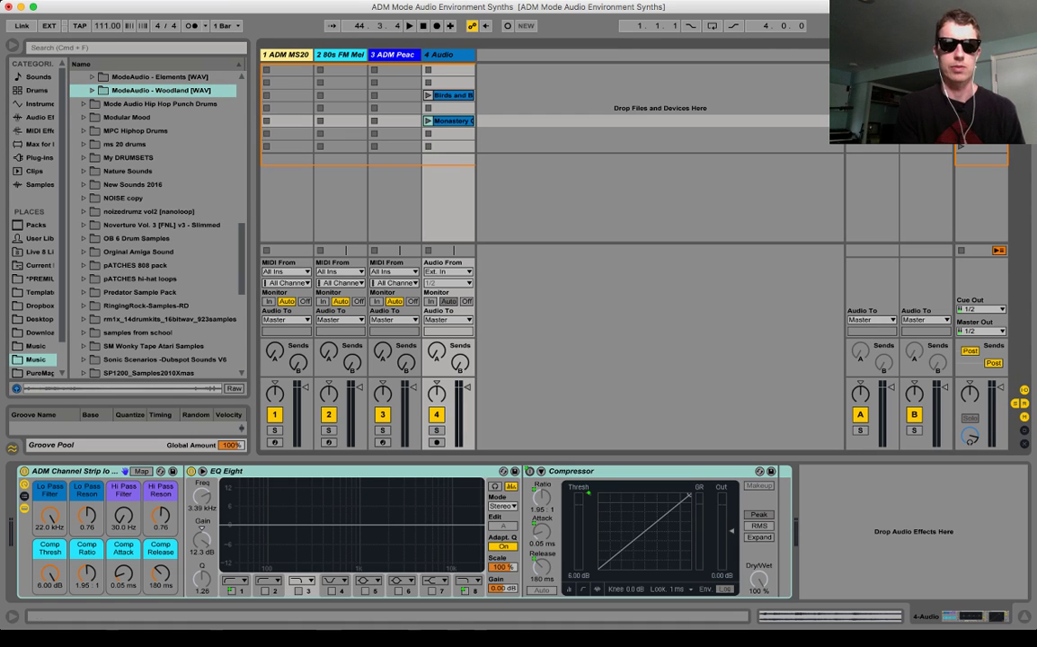
{"action": "left_click", "coordinate": [162, 91]}
{"action": "scroll", "coordinate": [162, 117], "scroll_direction": "up", "scroll_amount": 3}
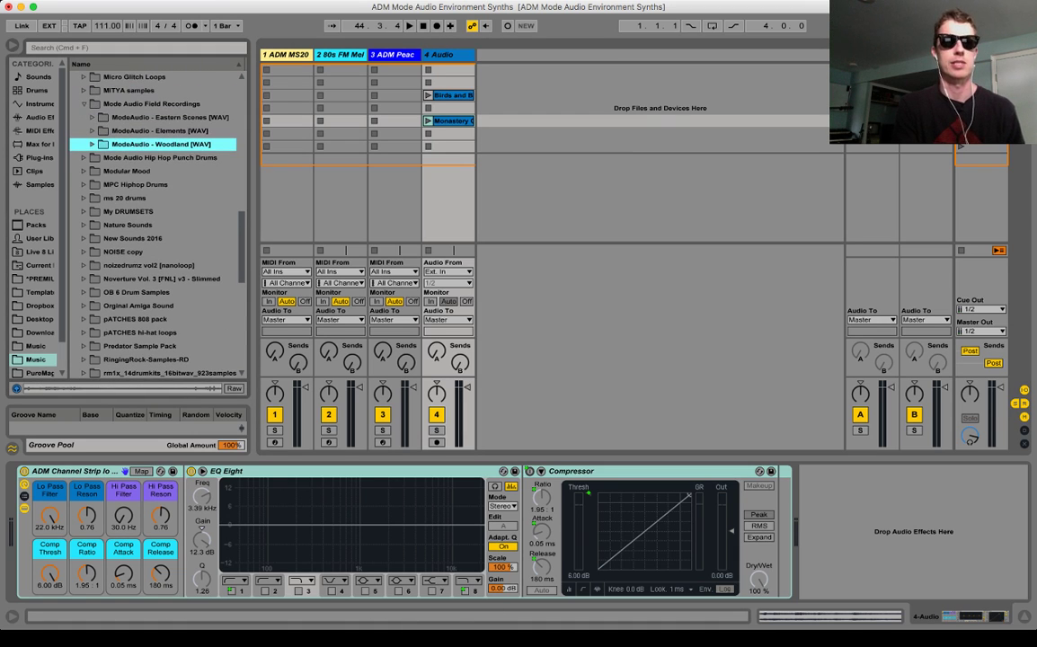
- Arm the ADM MS20 track for recording and group its MS20 Dream Ride device into a new Instrument Rack
{"action": "left_click", "coordinate": [275, 443]}
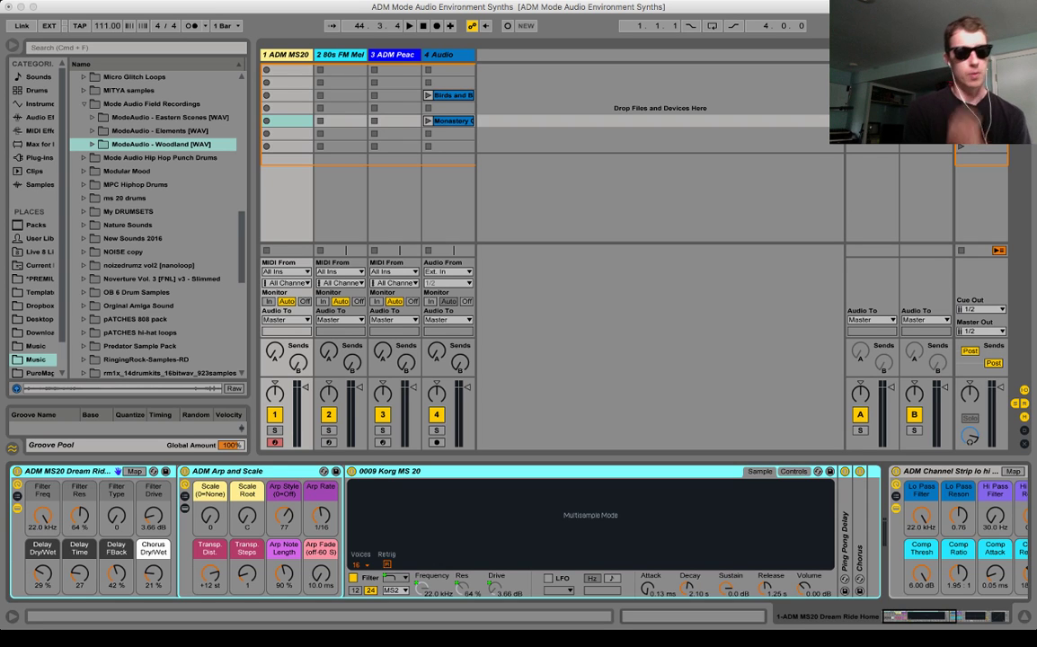
{"action": "key", "text": "Delete"}
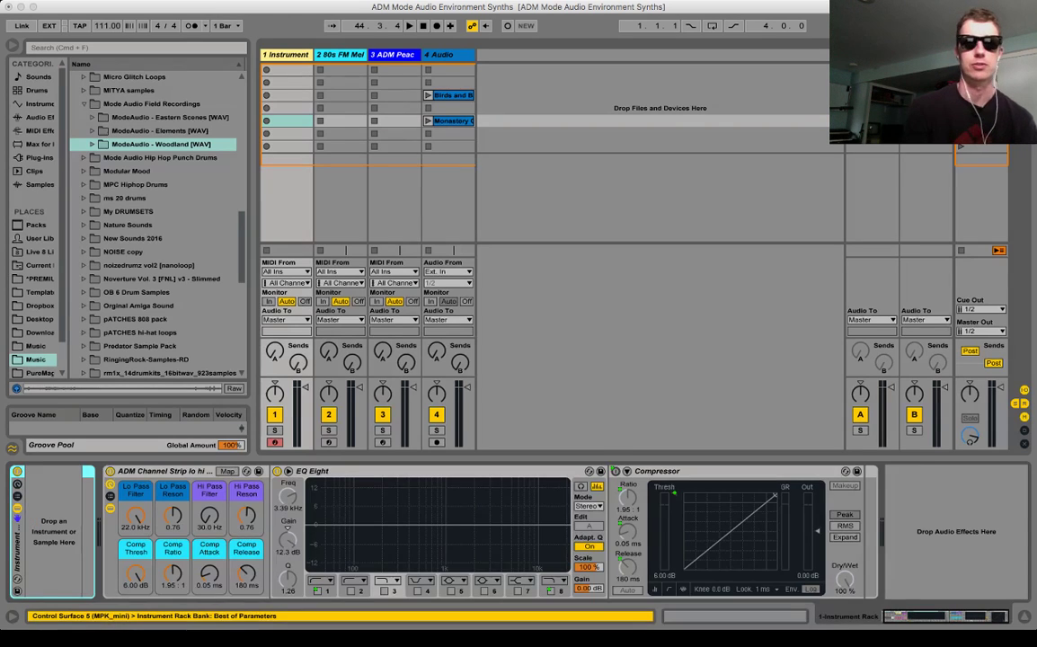
{"action": "key", "text": "super+z"}
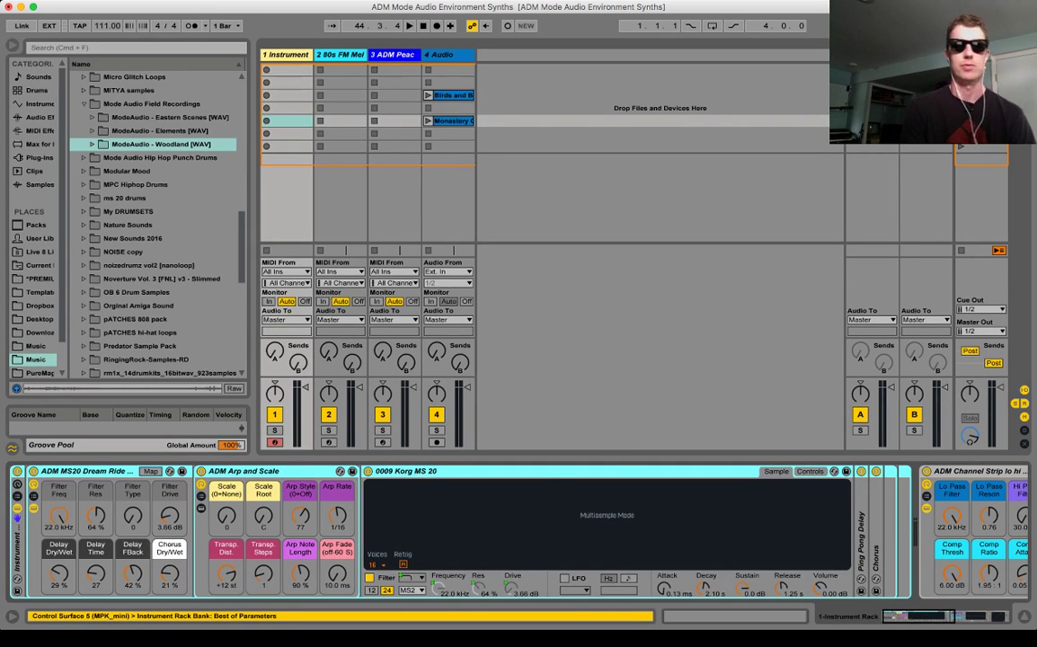
- Show the new Instrument Rack's chain list and create an empty chain below the ADM MS20 chain
{"action": "double_click", "coordinate": [17, 543]}
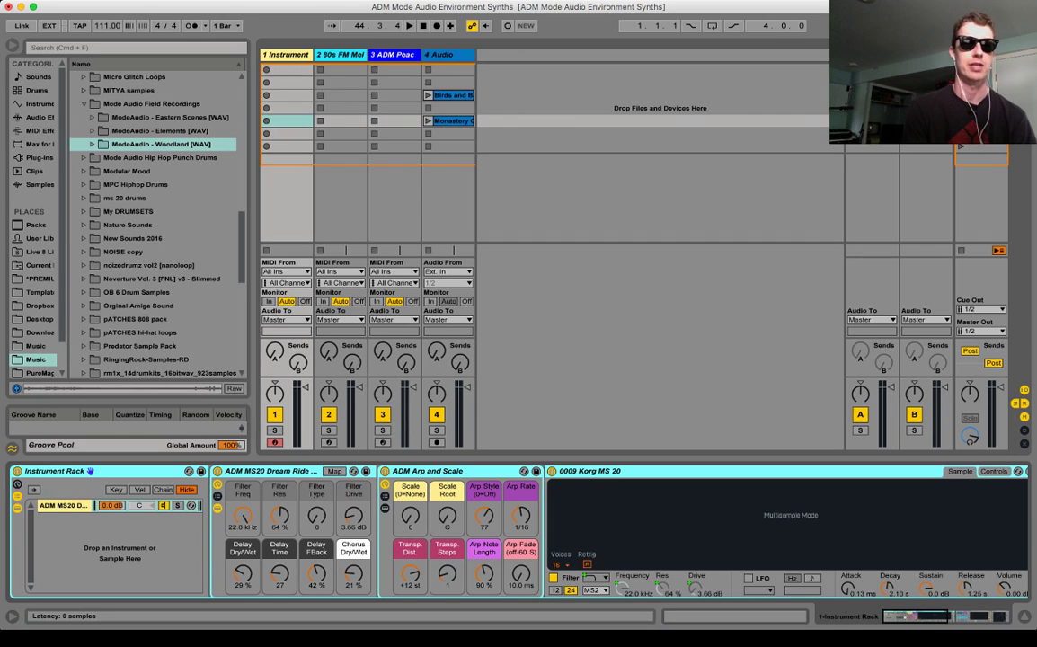
{"action": "left_click", "coordinate": [64, 506]}
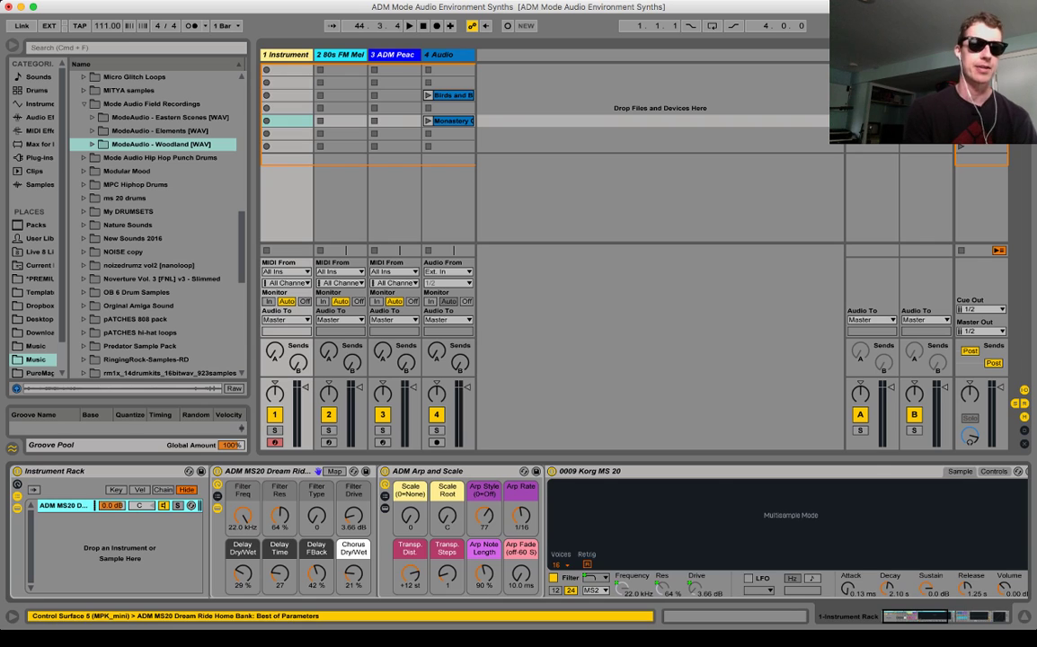
{"action": "left_click", "coordinate": [119, 559]}
{"action": "left_click", "coordinate": [142, 566]}
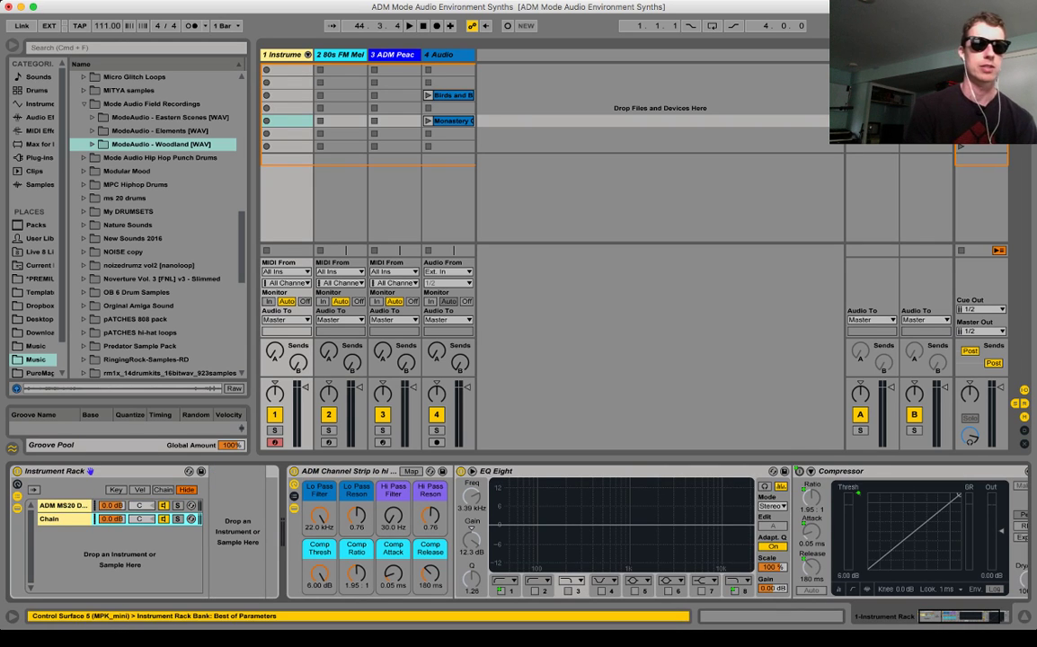
- Find Sampler among the instruments, collapsing the Instrument Rack presets, and load it into the empty chain
{"action": "left_click", "coordinate": [39, 104]}
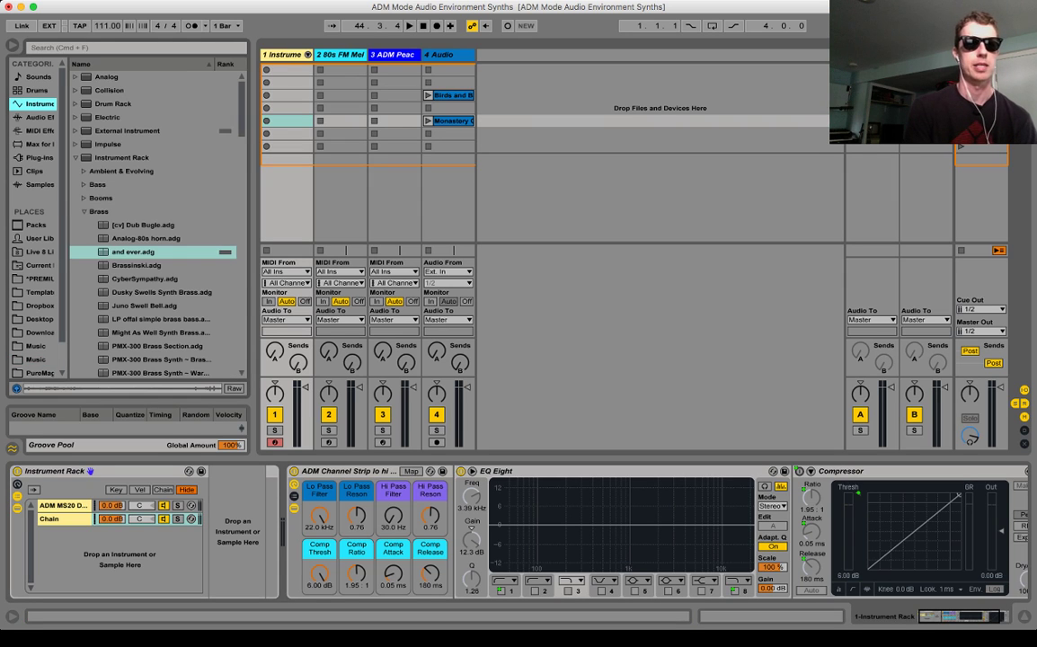
{"action": "scroll", "coordinate": [152, 224], "scroll_direction": "down", "scroll_amount": 20}
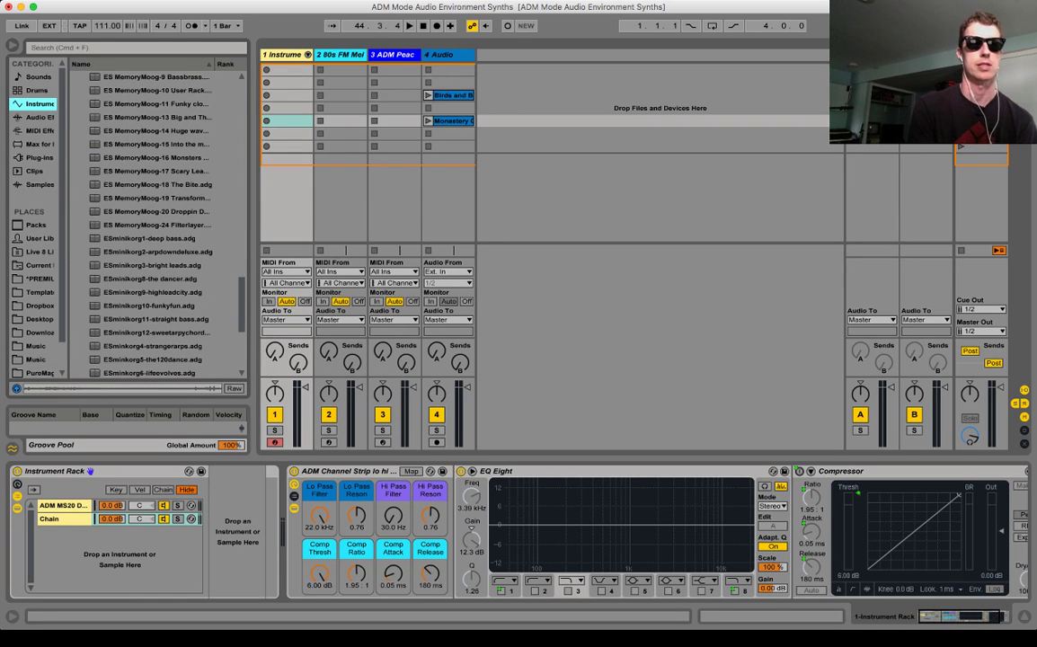
{"action": "left_click", "coordinate": [153, 225]}
{"action": "key", "text": "Left"}
{"action": "key", "text": "Left"}
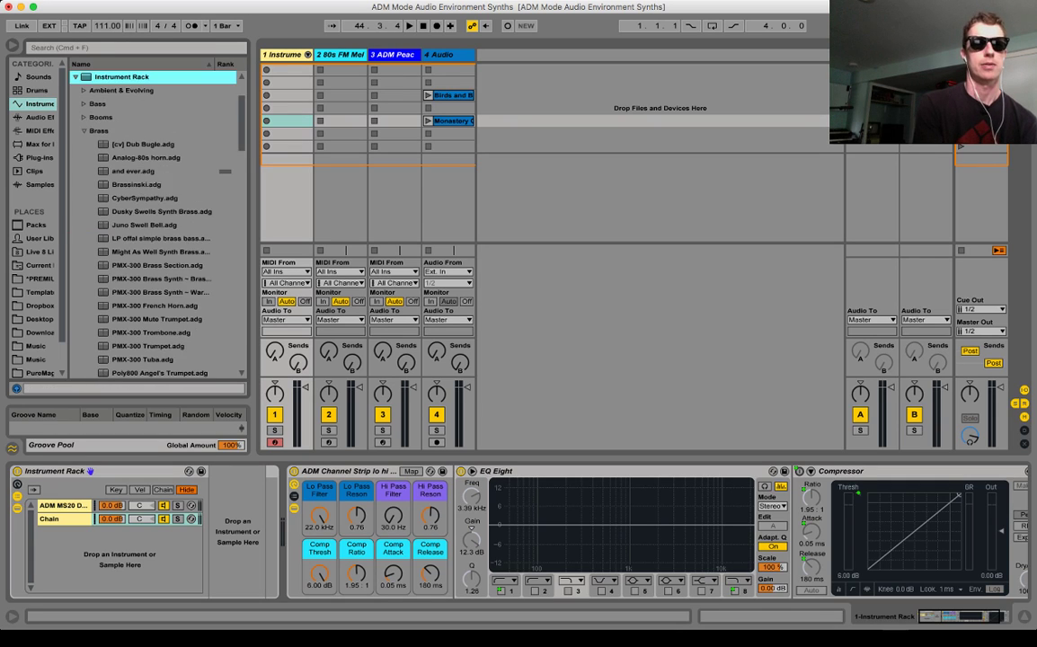
{"action": "left_click_drag", "start_coordinate": [109, 184], "coordinate": [72, 519]}
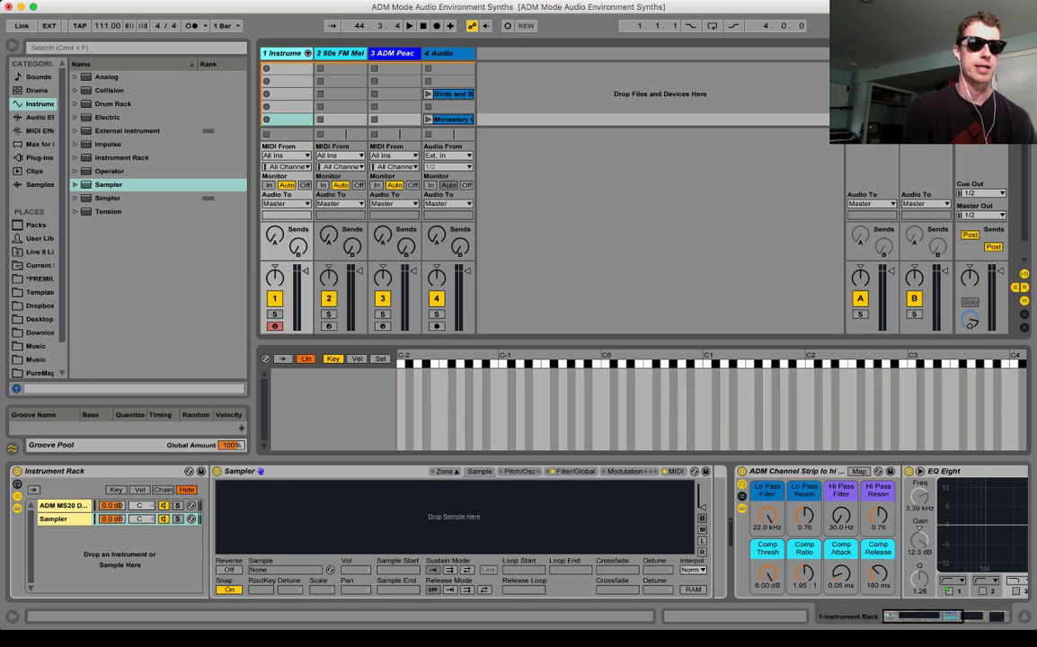
- Return to the Mode Audio Field Recordings and open the Eastern Scenes Samples folder inside ModeAudio - Eastern Scenes [WAV]
{"action": "left_click", "coordinate": [35, 345]}
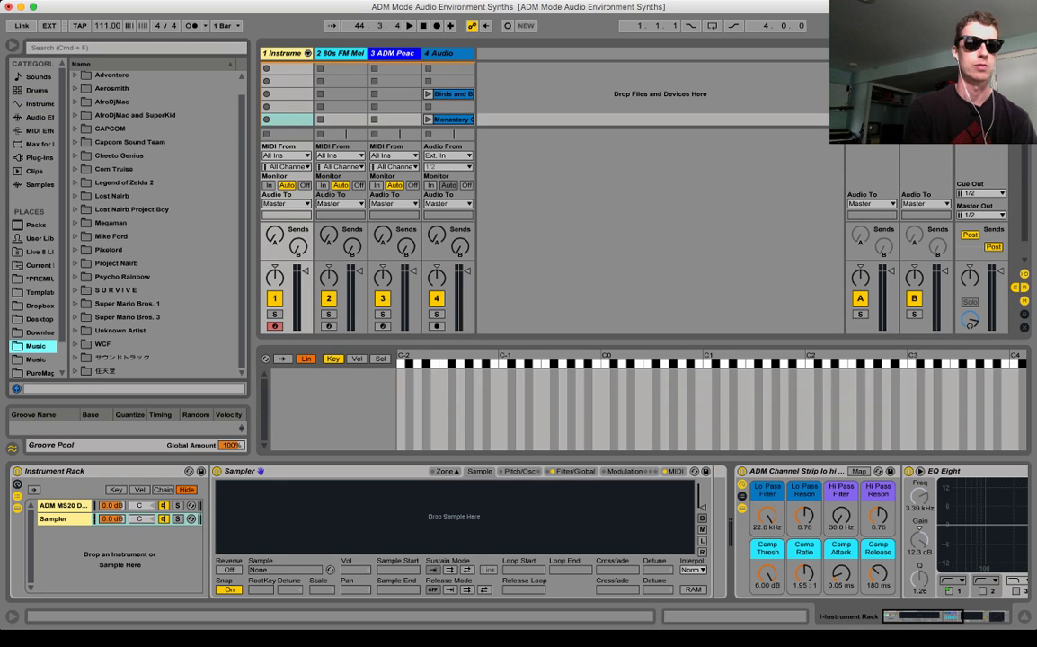
{"action": "left_click", "coordinate": [36, 360]}
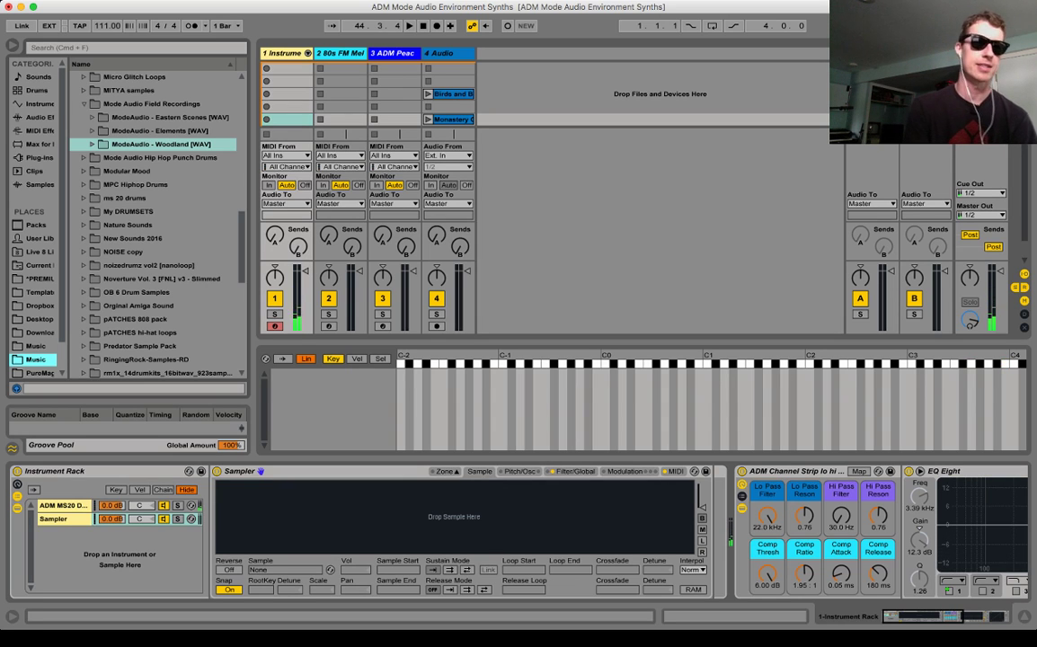
{"action": "left_click", "coordinate": [92, 117]}
{"action": "key", "text": "Left"}
{"action": "key", "text": "Down"}
{"action": "key", "text": "Right"}
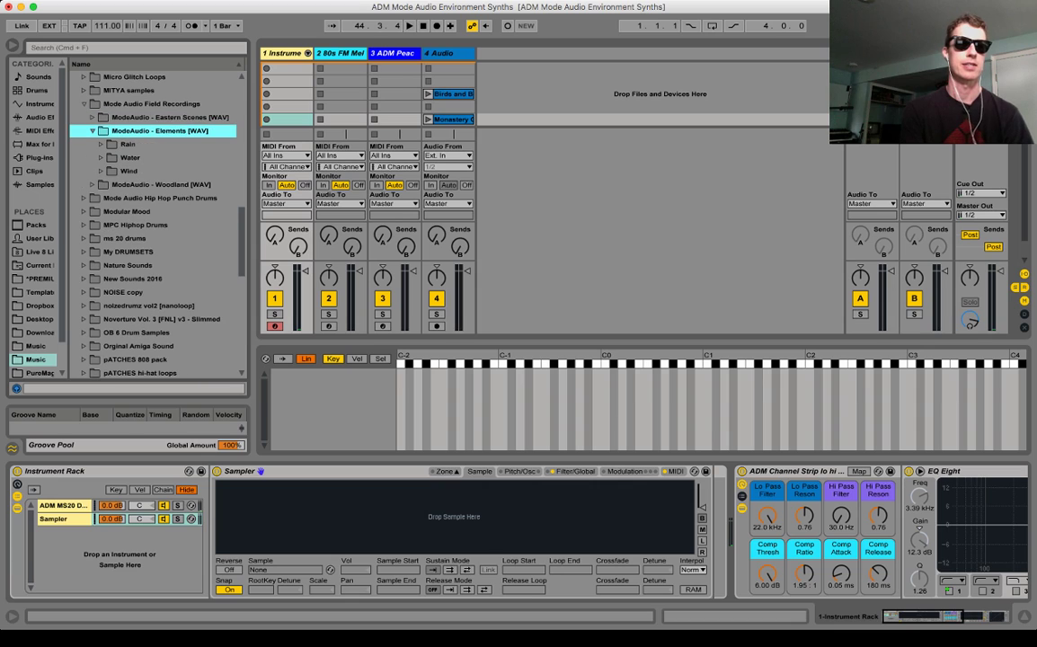
{"action": "key", "text": "Left"}
{"action": "key", "text": "Up"}
{"action": "key", "text": "Right"}
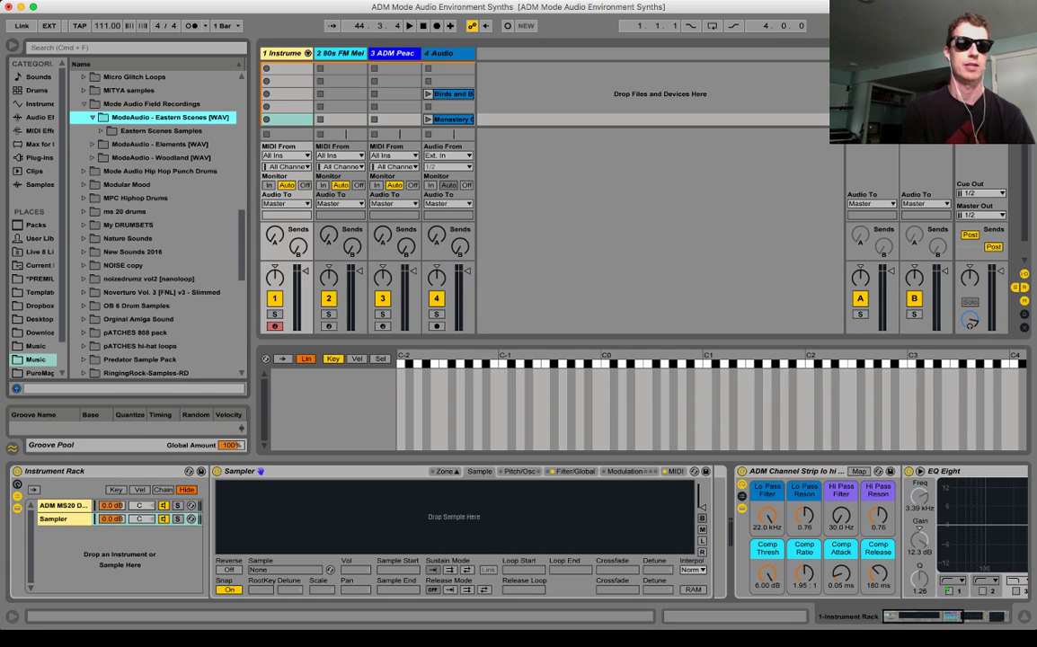
{"action": "key", "text": "Down"}
{"action": "key", "text": "Right"}
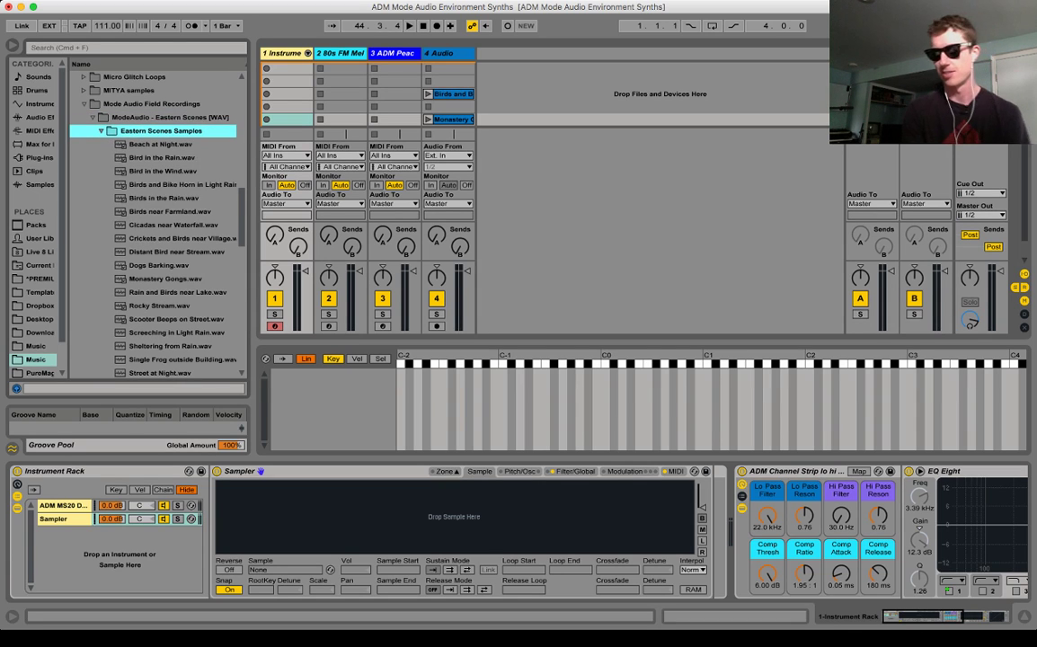
- Preview the Eastern Scenes samples from Beach at Night to Birds near Farmland, and load Birds near Farmland.wav into Sampler
{"action": "key", "text": "Down"}
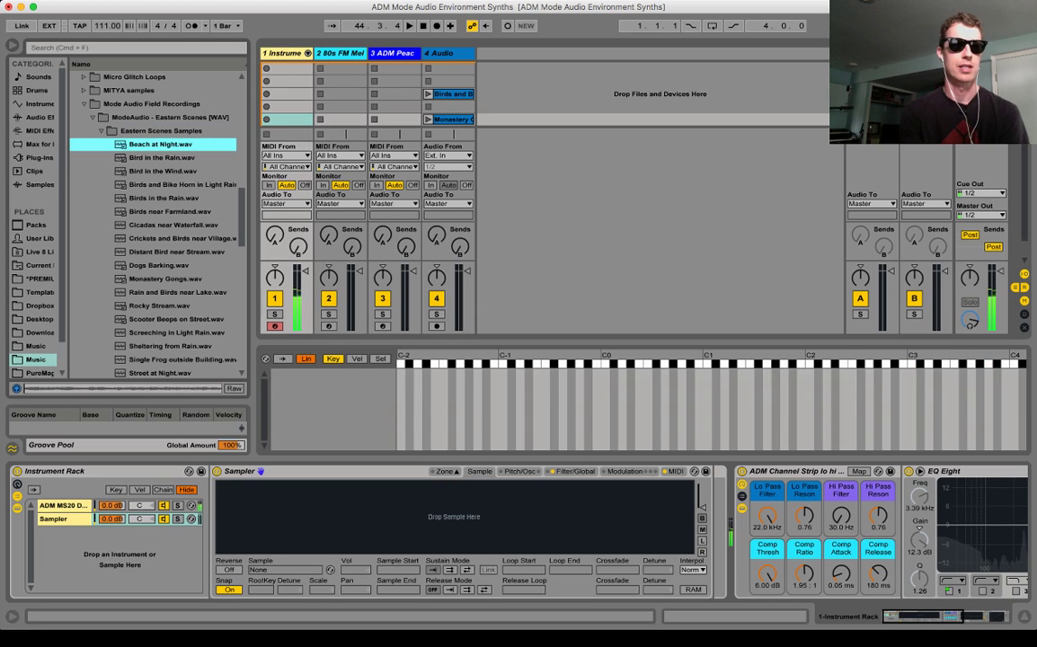
{"action": "key", "text": "Down"}
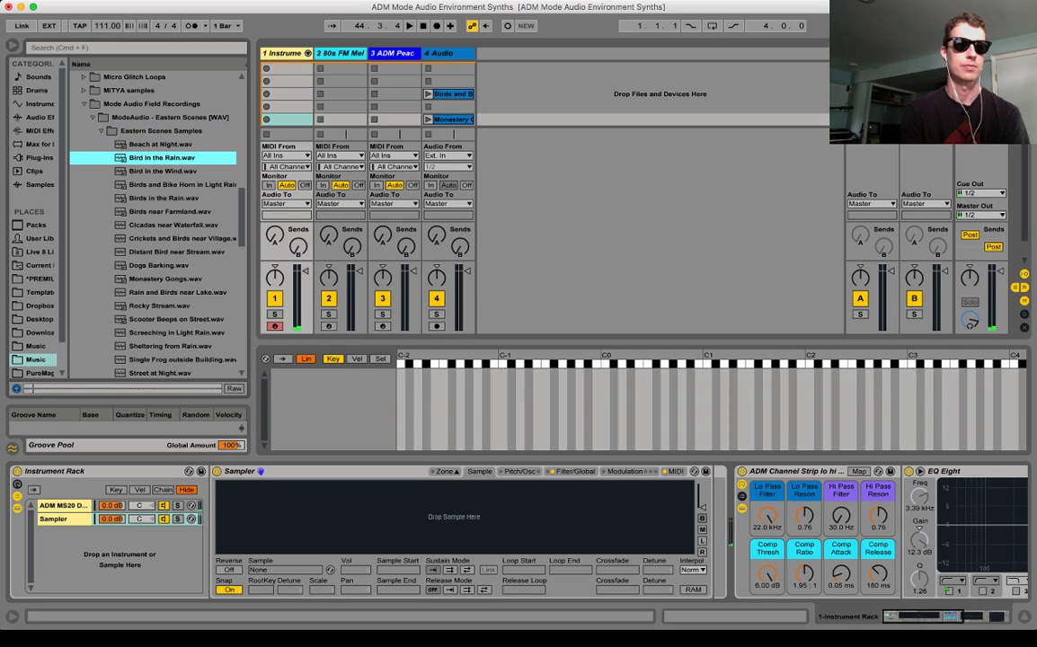
{"action": "key", "text": "Down"}
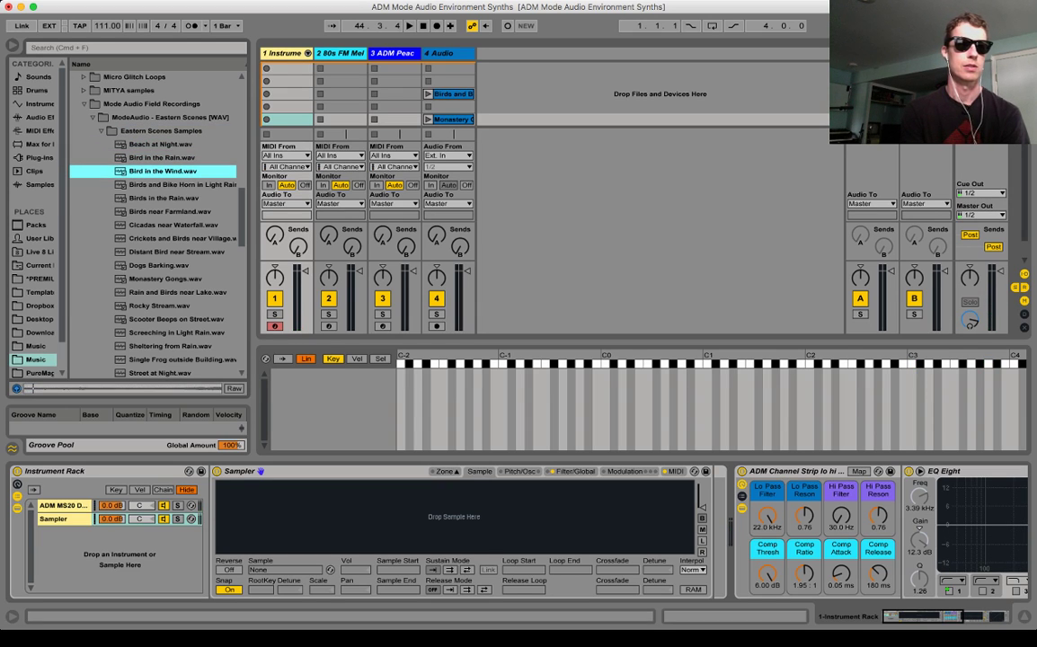
{"action": "key", "text": "Down"}
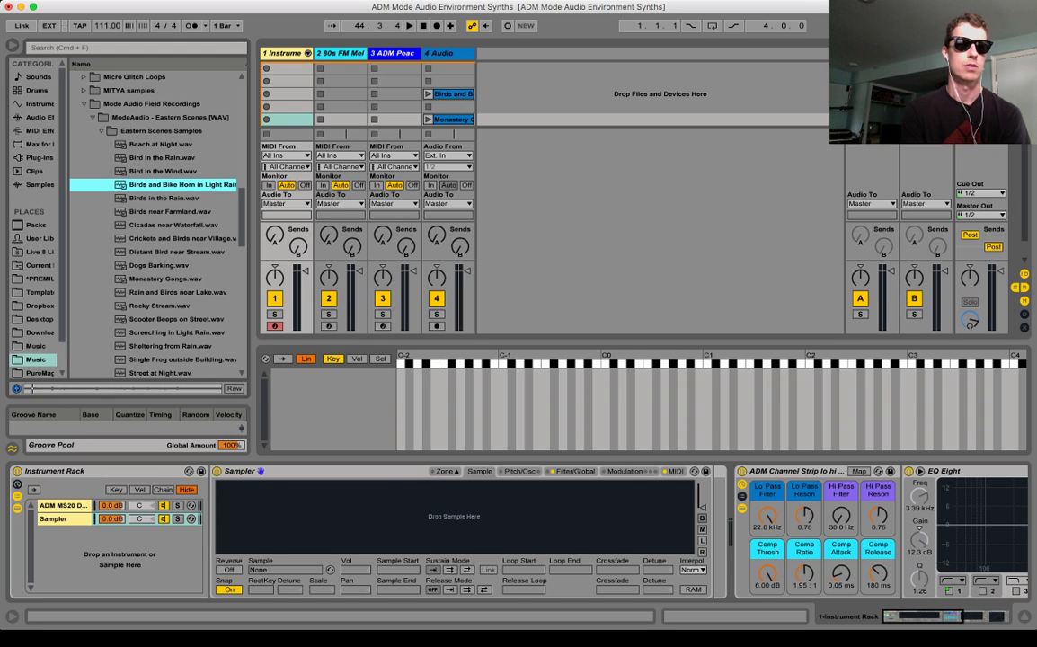
{"action": "key", "text": "Down"}
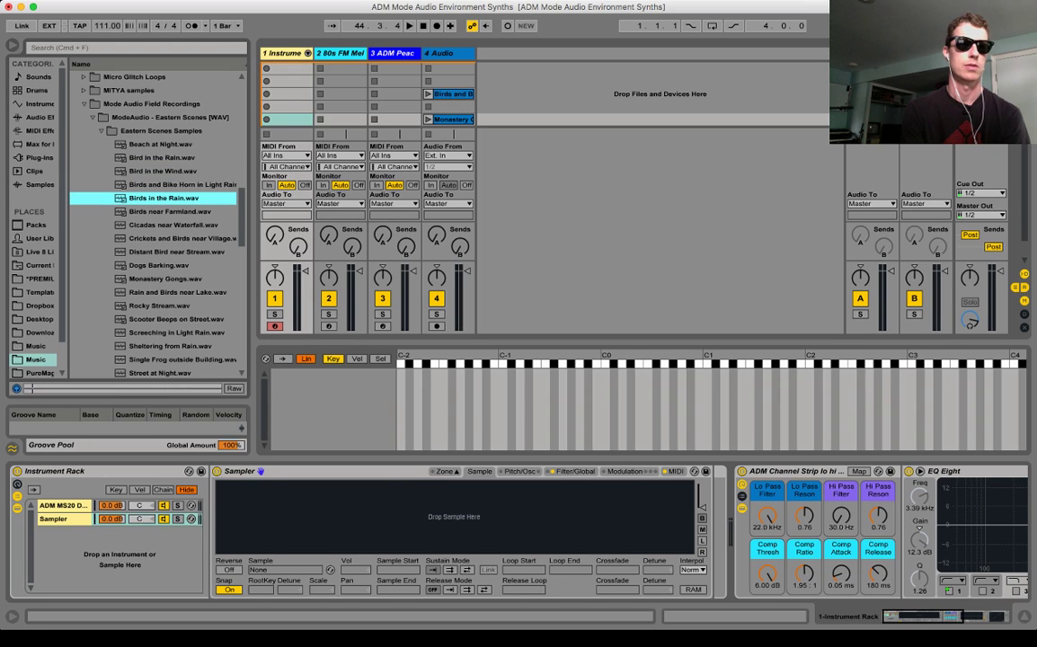
{"action": "key", "text": "Down"}
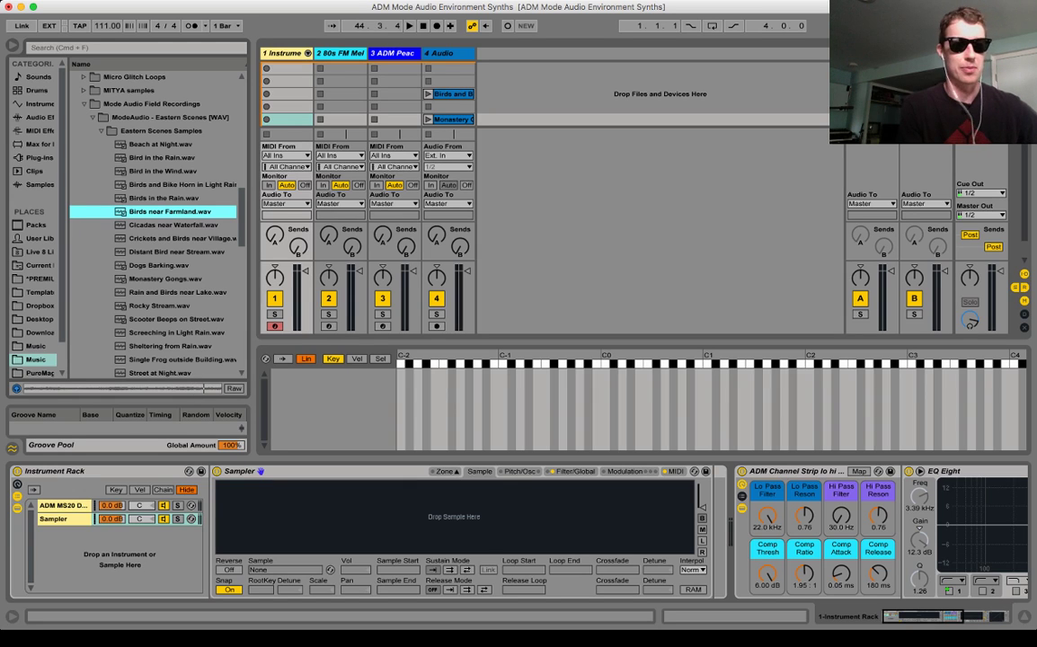
{"action": "left_click_drag", "start_coordinate": [170, 211], "coordinate": [454, 516]}
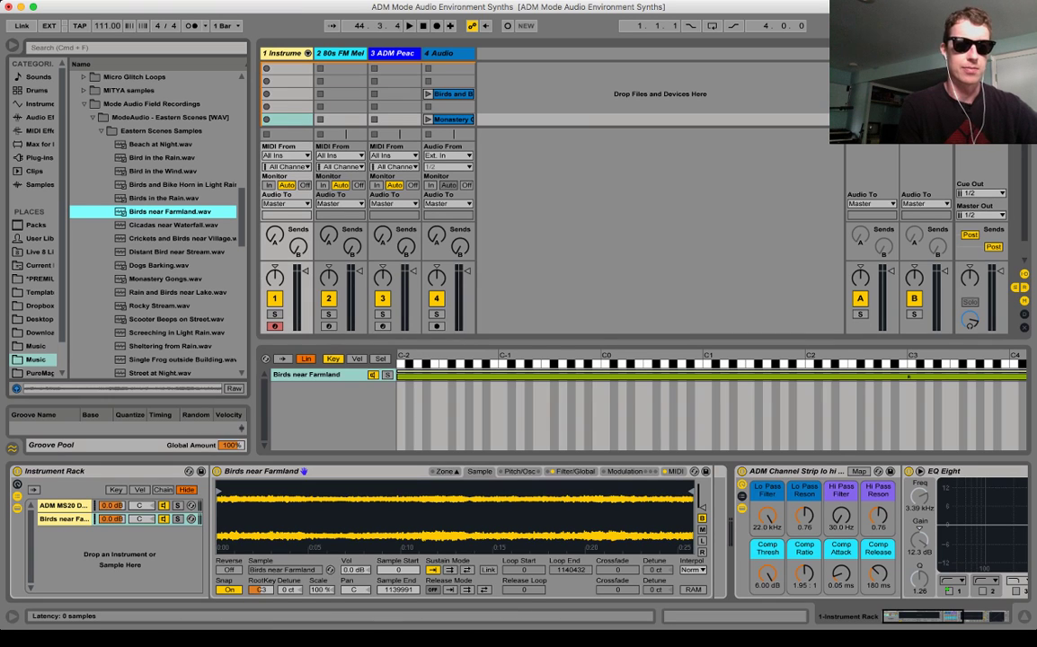
- Mute the ADM MS20 chain and set the Birds near Farmland Sampler's key-follow Scale to 0 %
{"action": "left_click", "coordinate": [65, 518]}
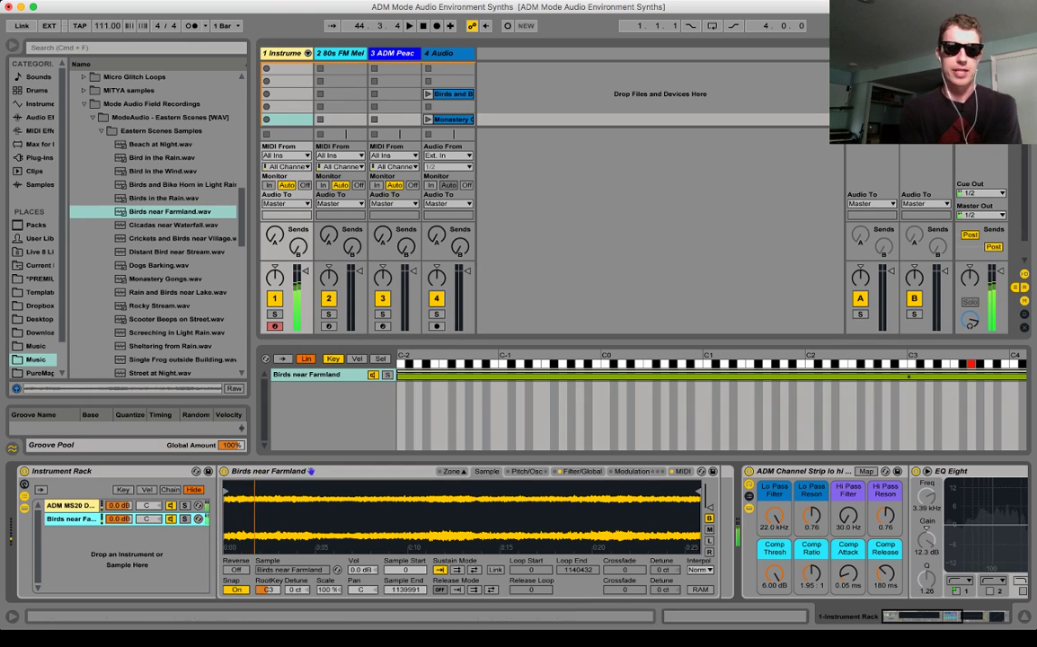
{"action": "left_click", "coordinate": [171, 506]}
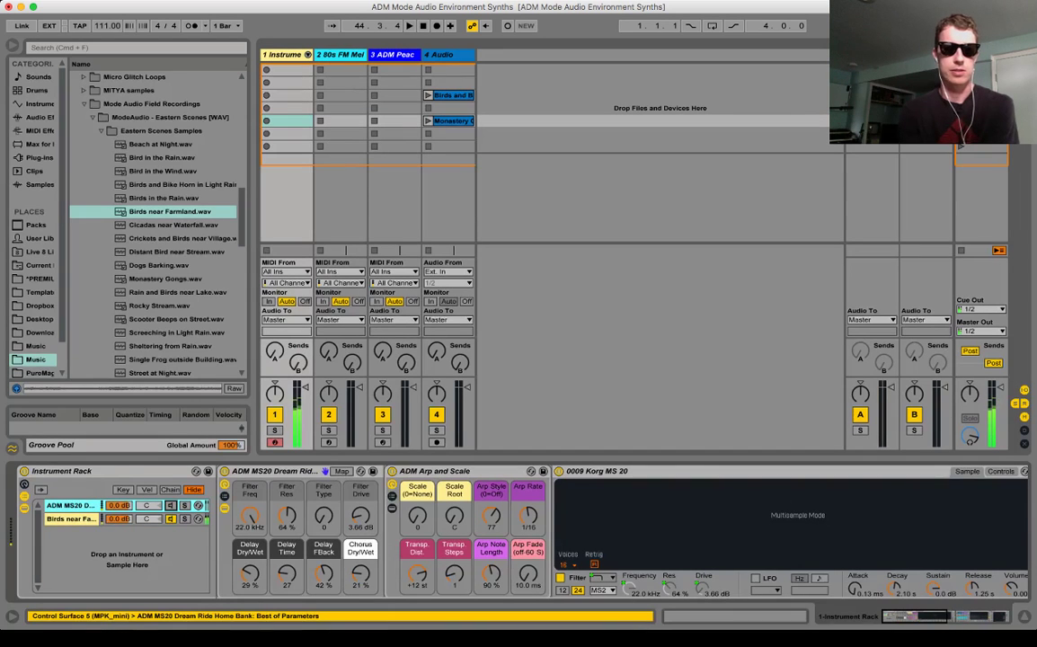
{"action": "left_click", "coordinate": [71, 519]}
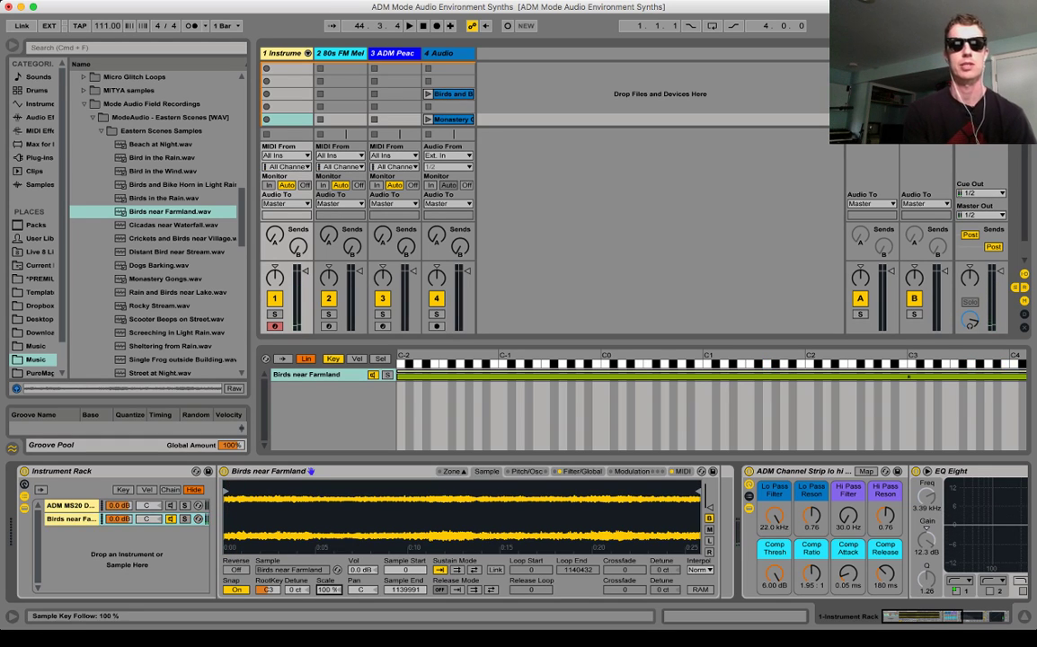
{"action": "key", "text": "Return"}
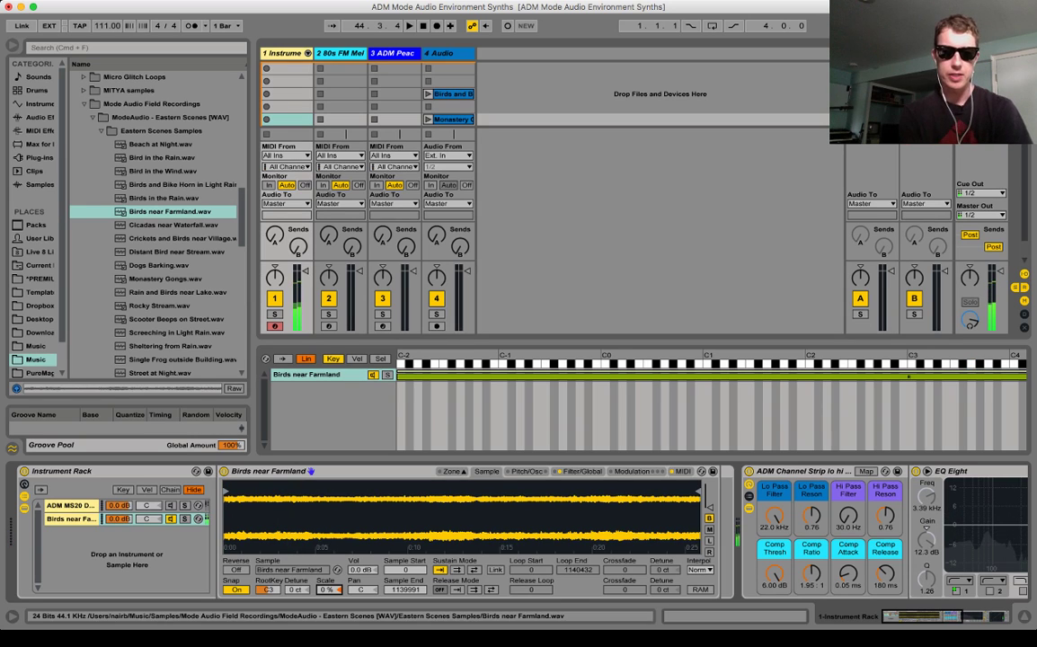
- Turn on LFO 2 in the Birds near Farmland Sampler and route it to Sample Offset with an amount of 100
{"action": "left_click", "coordinate": [583, 472]}
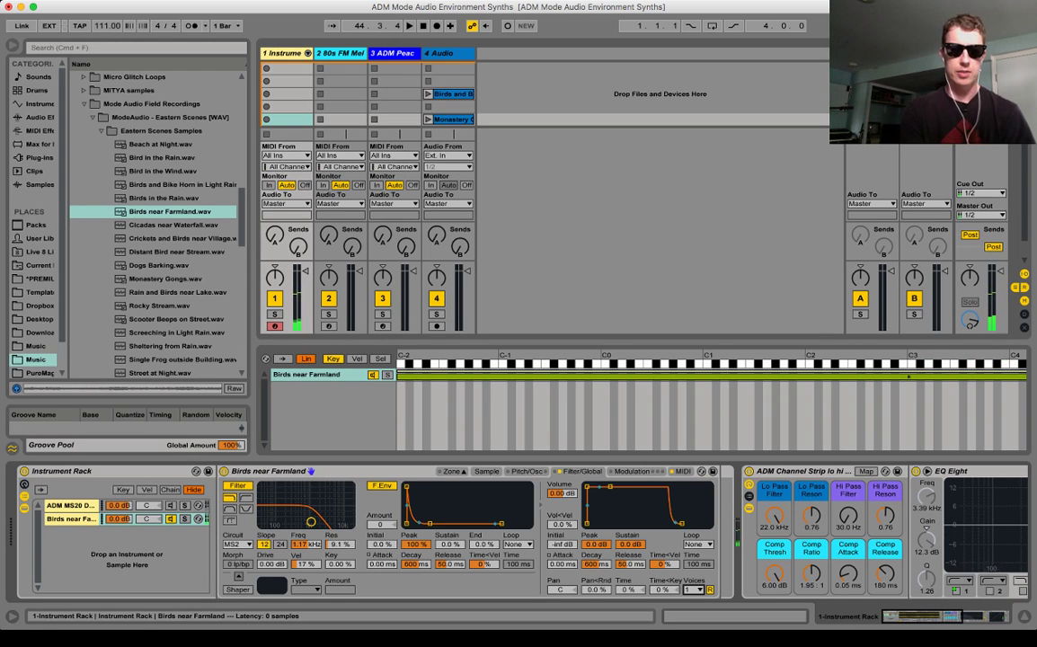
{"action": "left_click", "coordinate": [631, 472]}
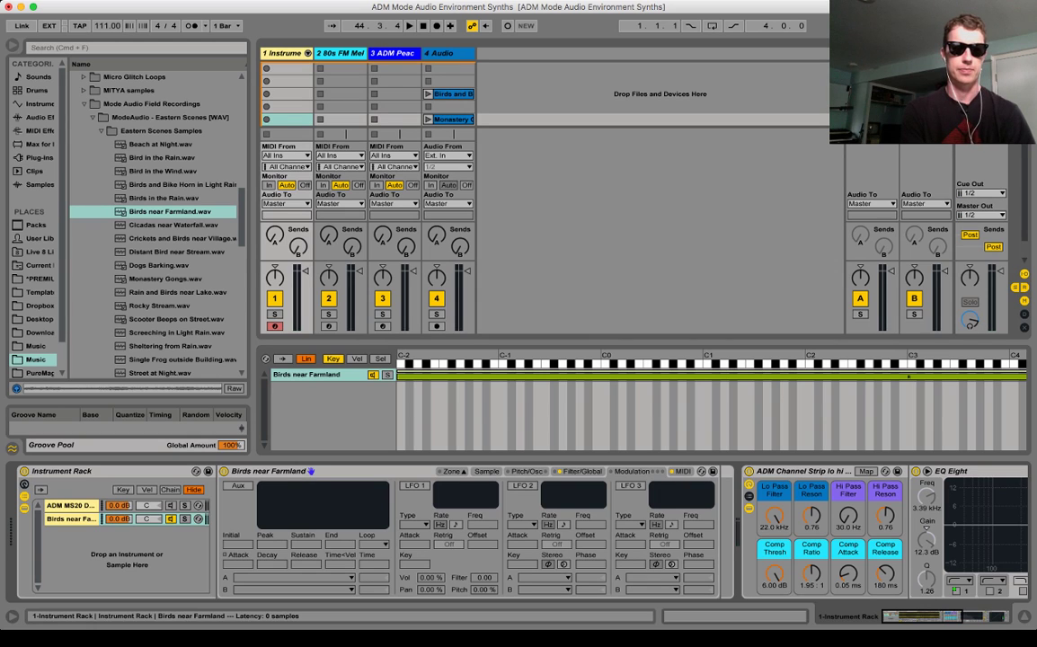
{"action": "left_click", "coordinate": [238, 486]}
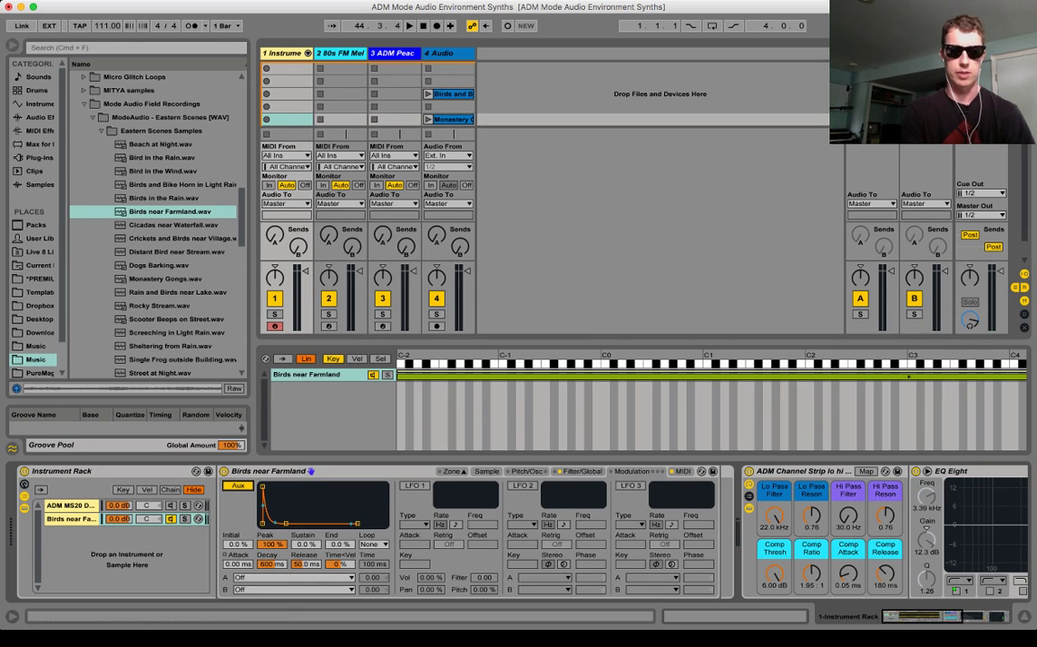
{"action": "left_click", "coordinate": [238, 486]}
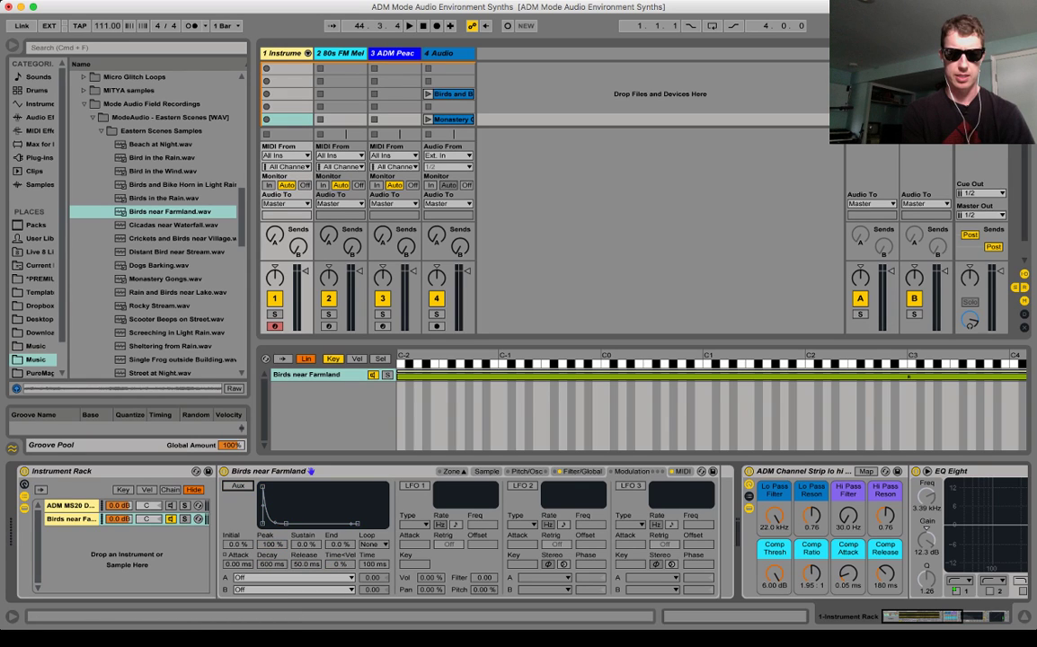
{"action": "left_click", "coordinate": [523, 485]}
{"action": "left_click", "coordinate": [543, 577]}
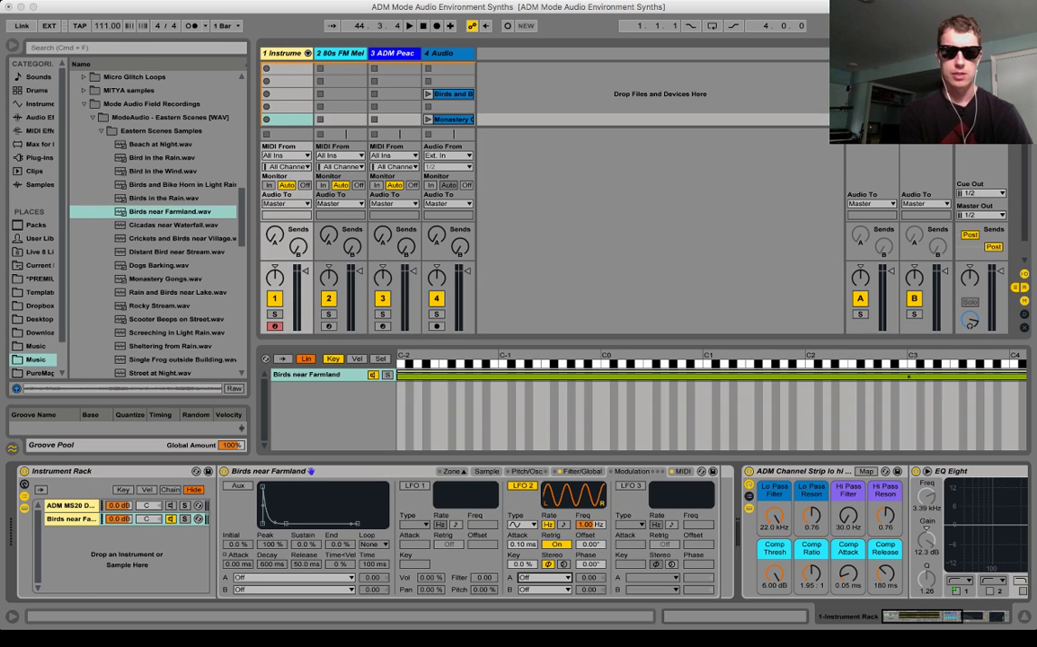
{"action": "left_click", "coordinate": [543, 578]}
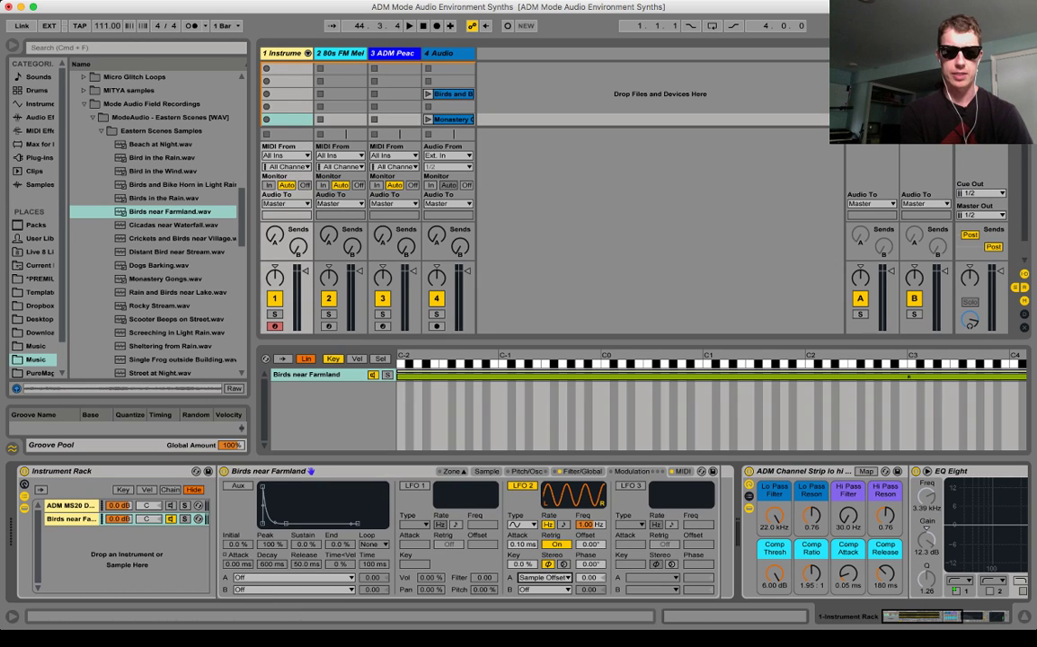
{"action": "left_click_drag", "start_coordinate": [589, 577], "coordinate": [588, 569]}
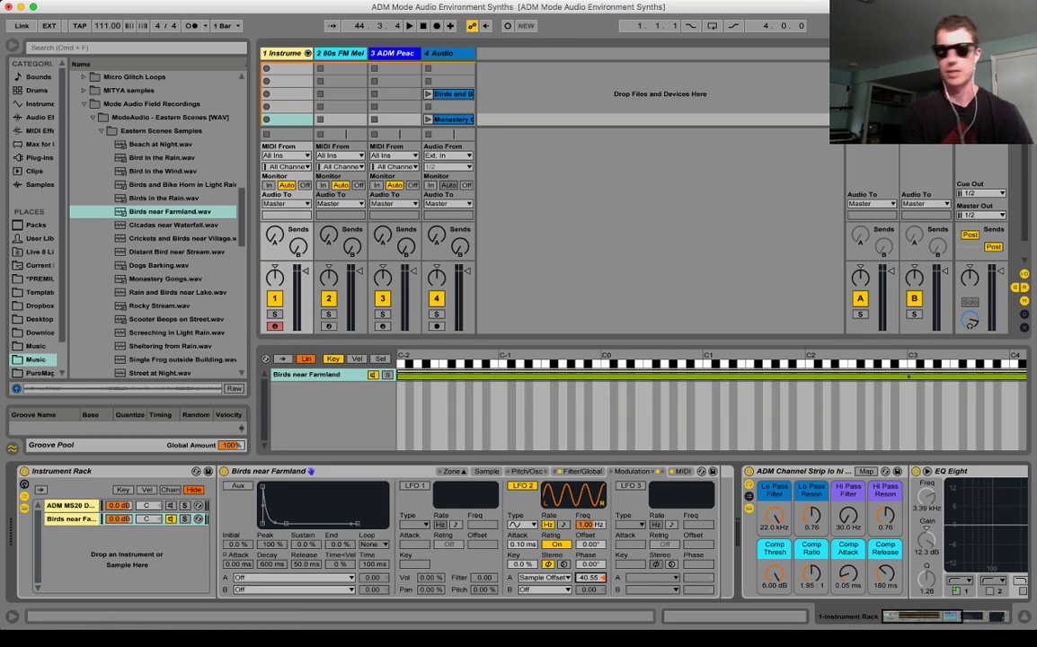
- Switch off LFO 2's retrigger, give it the random stepped waveform, and set its frequency to 4.32 Hz
{"action": "left_click", "coordinate": [556, 545]}
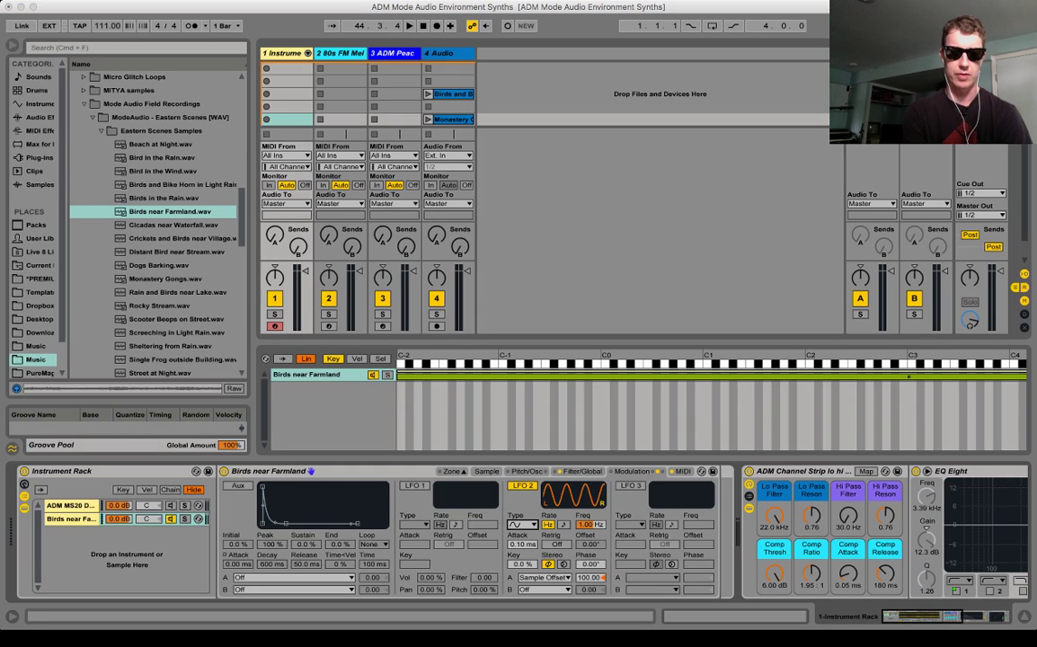
{"action": "left_click", "coordinate": [523, 525]}
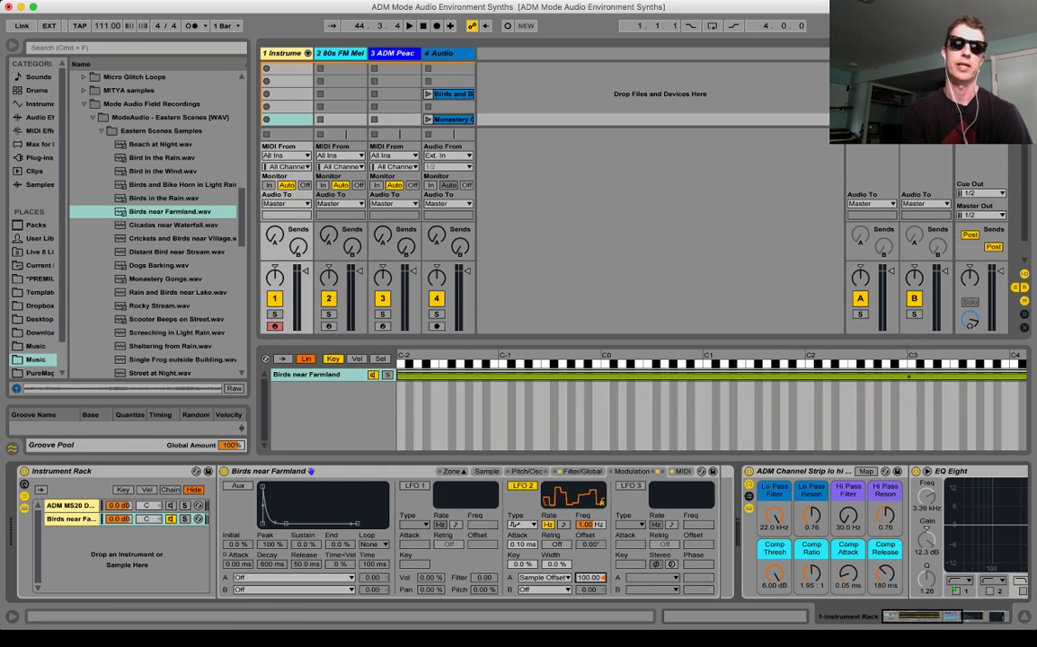
{"action": "left_click_drag", "start_coordinate": [589, 523], "coordinate": [588, 504]}
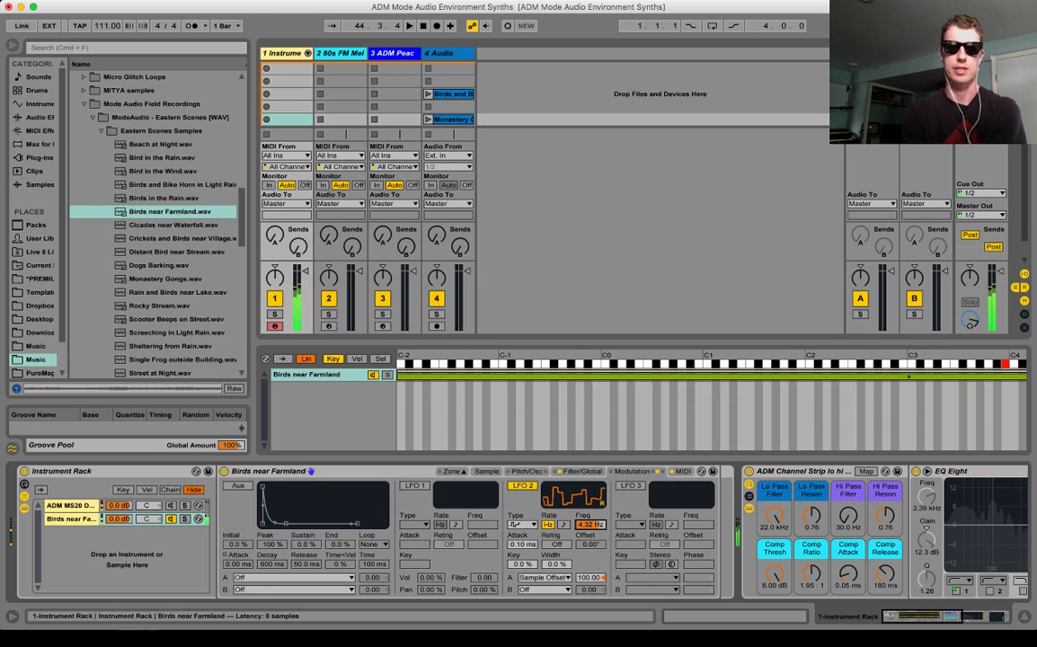
- Show the rack's macro controls, set the Sampler's volume envelope Release to 1.93 s, and turn off its filter
{"action": "left_click", "coordinate": [486, 471]}
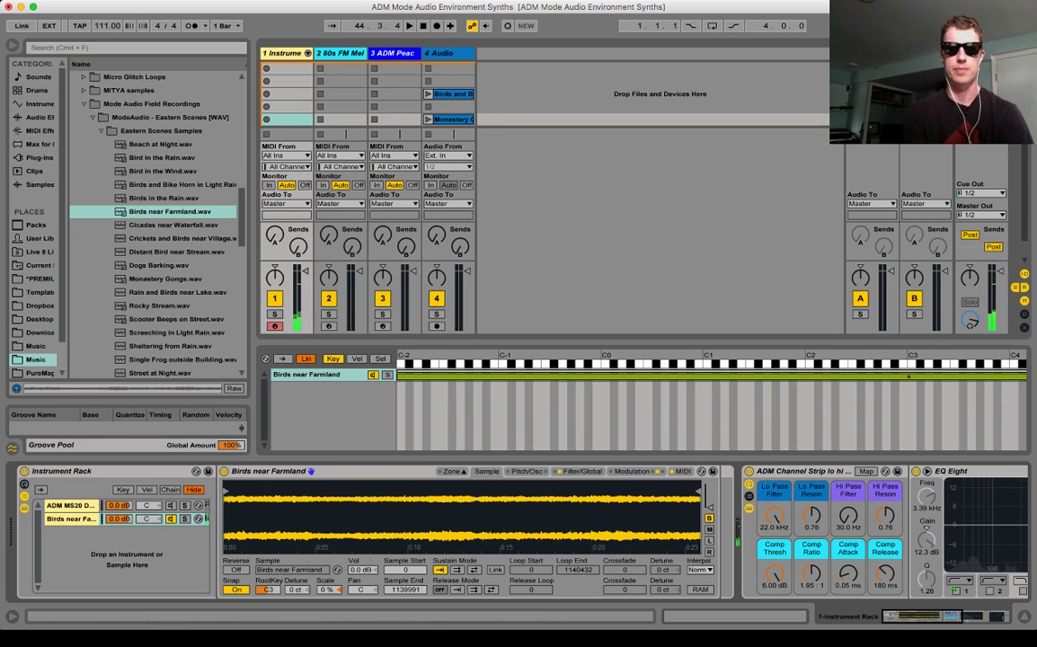
{"action": "left_click", "coordinate": [582, 472]}
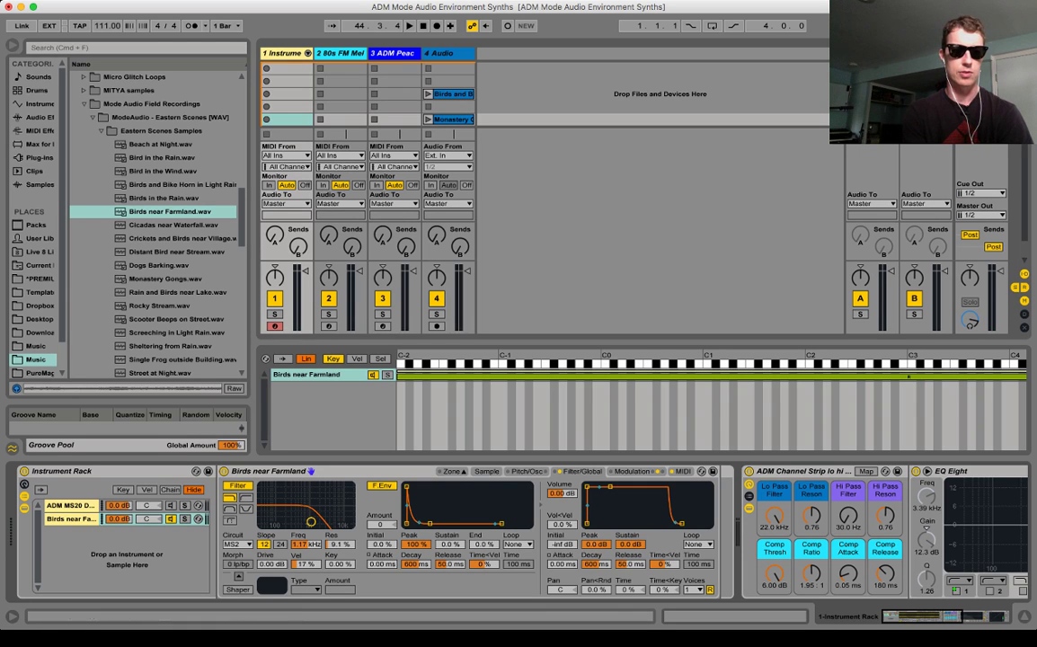
{"action": "left_click", "coordinate": [24, 484]}
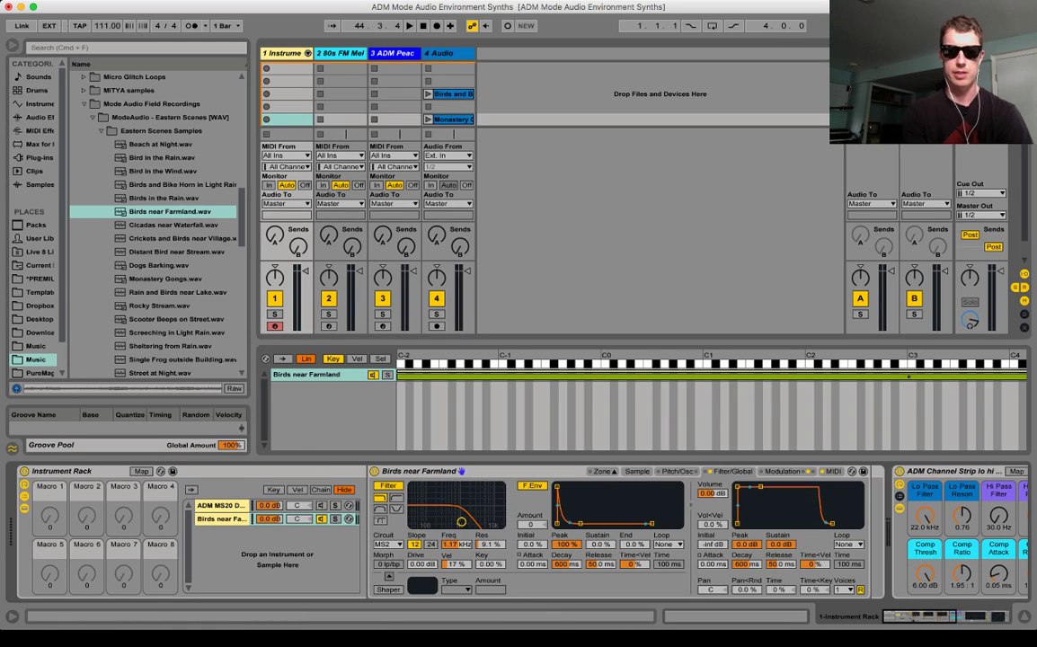
{"action": "left_click", "coordinate": [780, 565]}
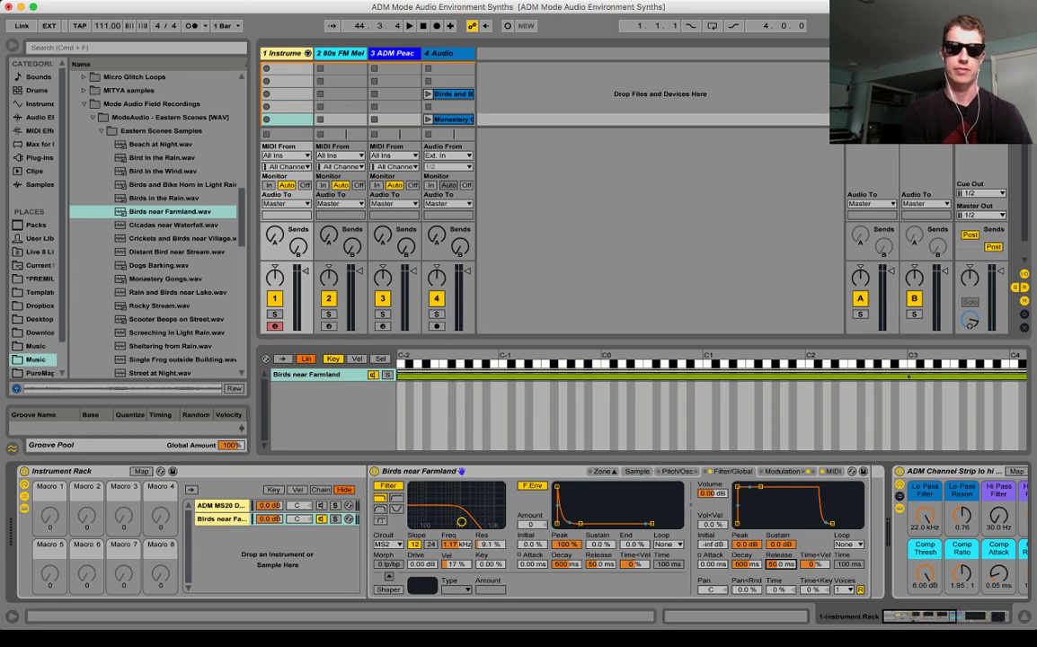
{"action": "left_click_drag", "start_coordinate": [780, 564], "coordinate": [780, 529]}
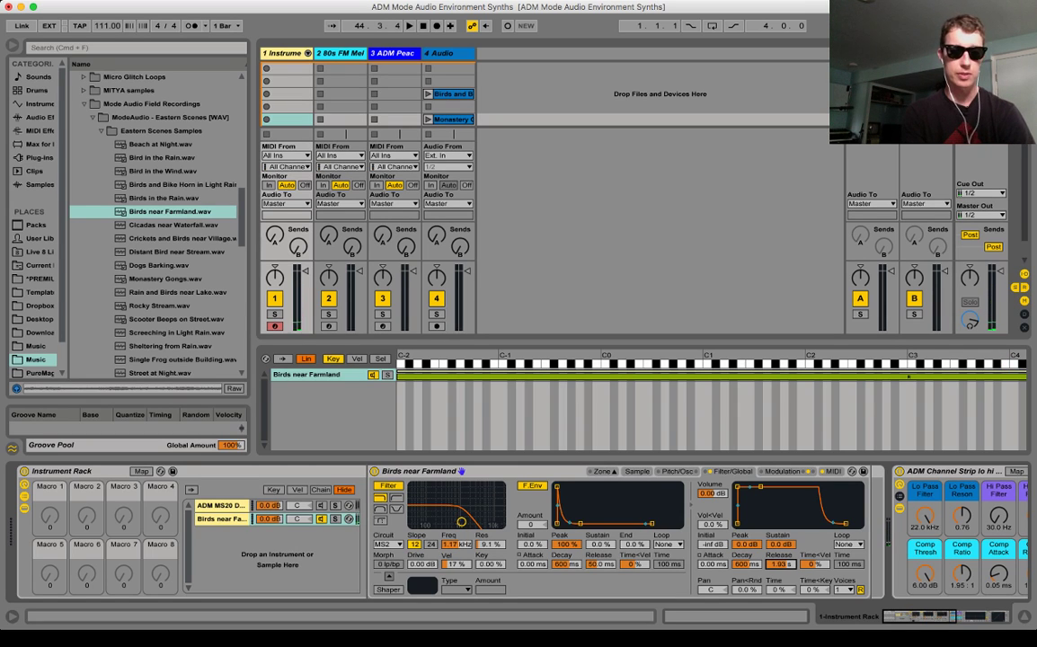
{"action": "left_click", "coordinate": [389, 486]}
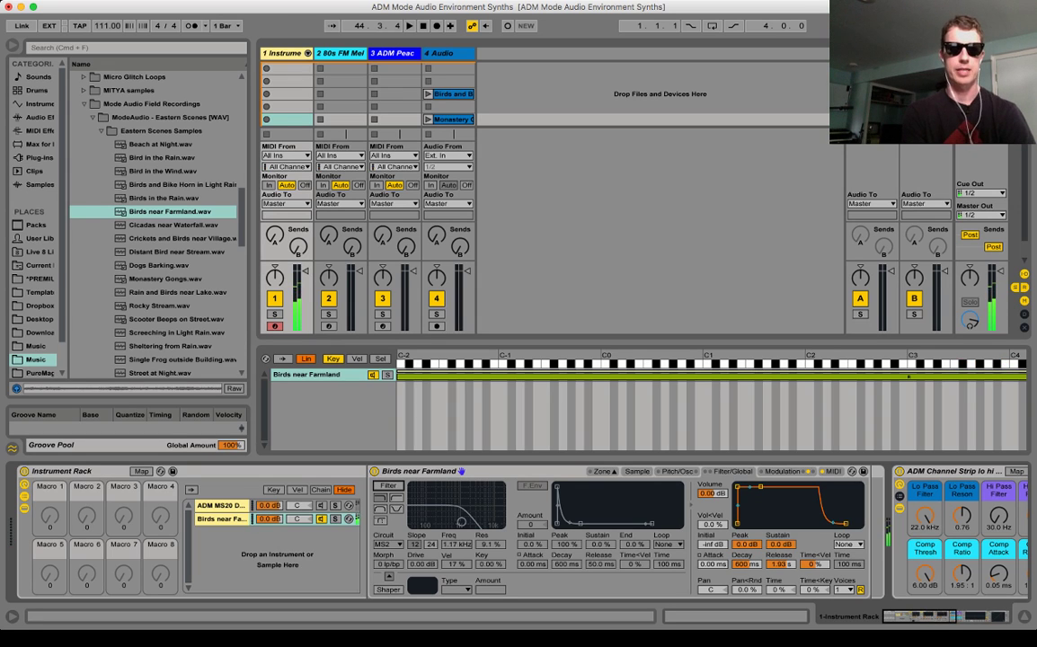
- Unmute the ADM MS20 chain to audition it together with the Birds near Farmland layer, and mute it again
{"action": "left_click", "coordinate": [221, 506]}
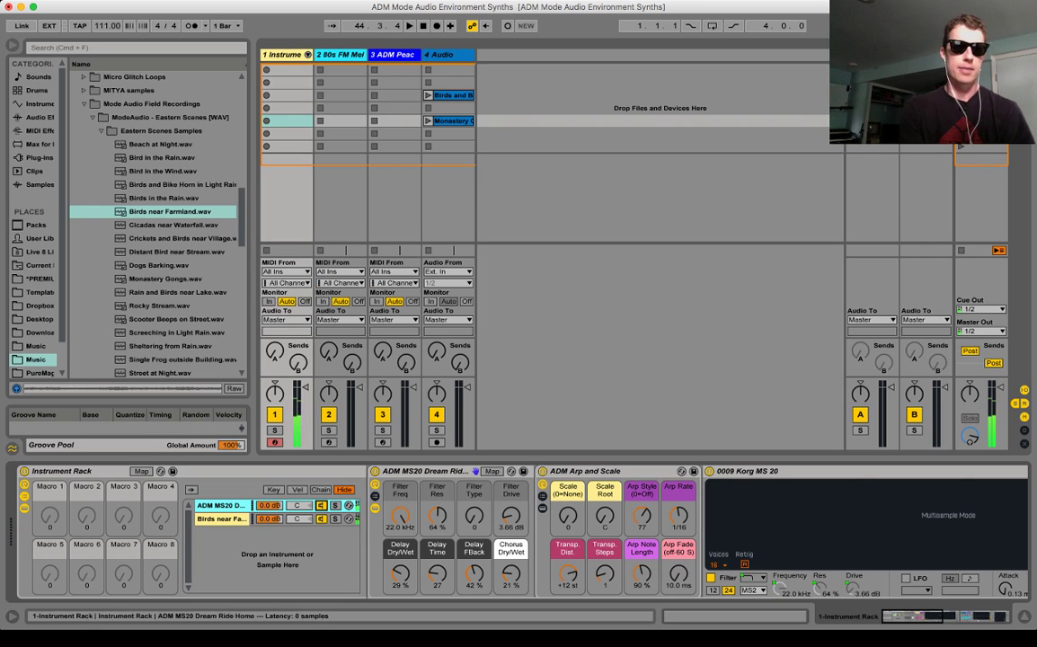
{"action": "left_click", "coordinate": [222, 519]}
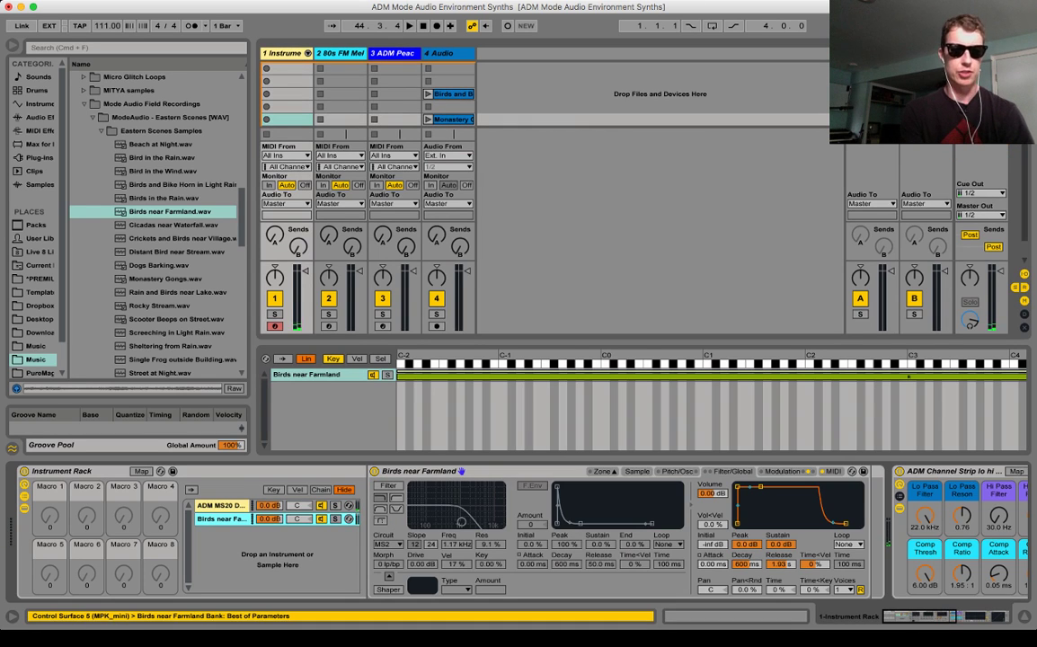
{"action": "scroll", "coordinate": [518, 532], "scroll_direction": "right", "scroll_amount": 4}
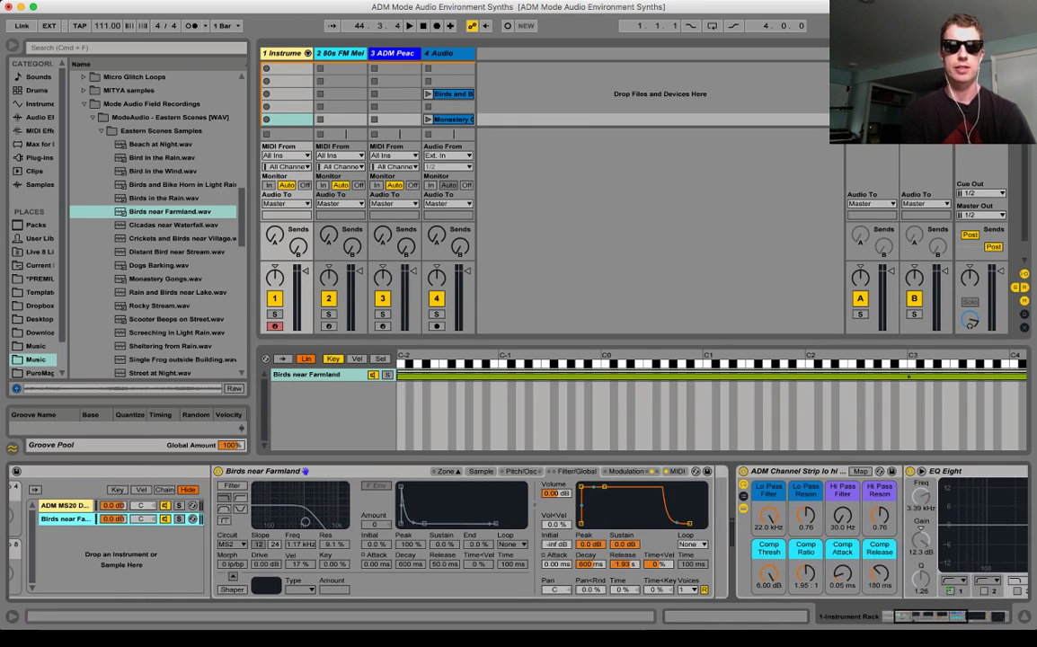
{"action": "scroll", "coordinate": [517, 532], "scroll_direction": "right", "scroll_amount": 3}
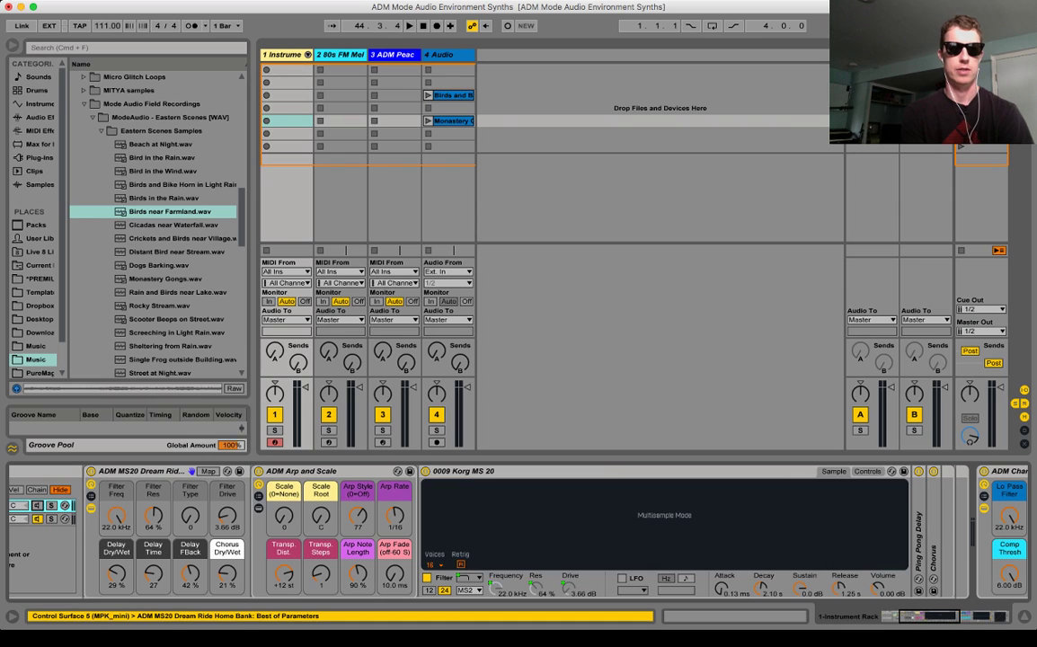
{"action": "left_click", "coordinate": [65, 519]}
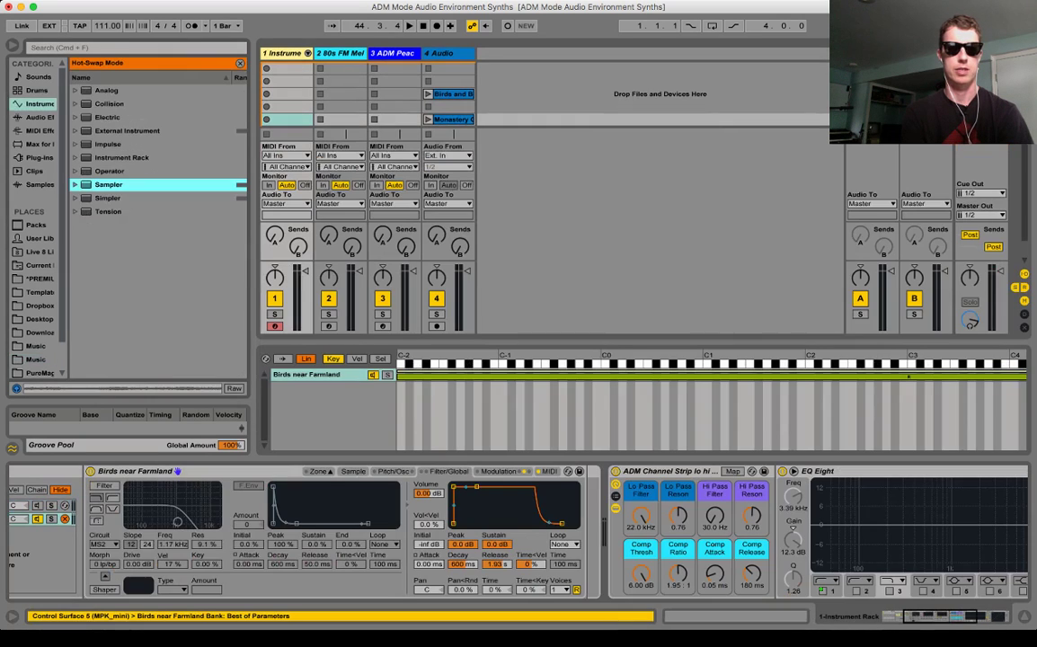
{"action": "left_click", "coordinate": [65, 518]}
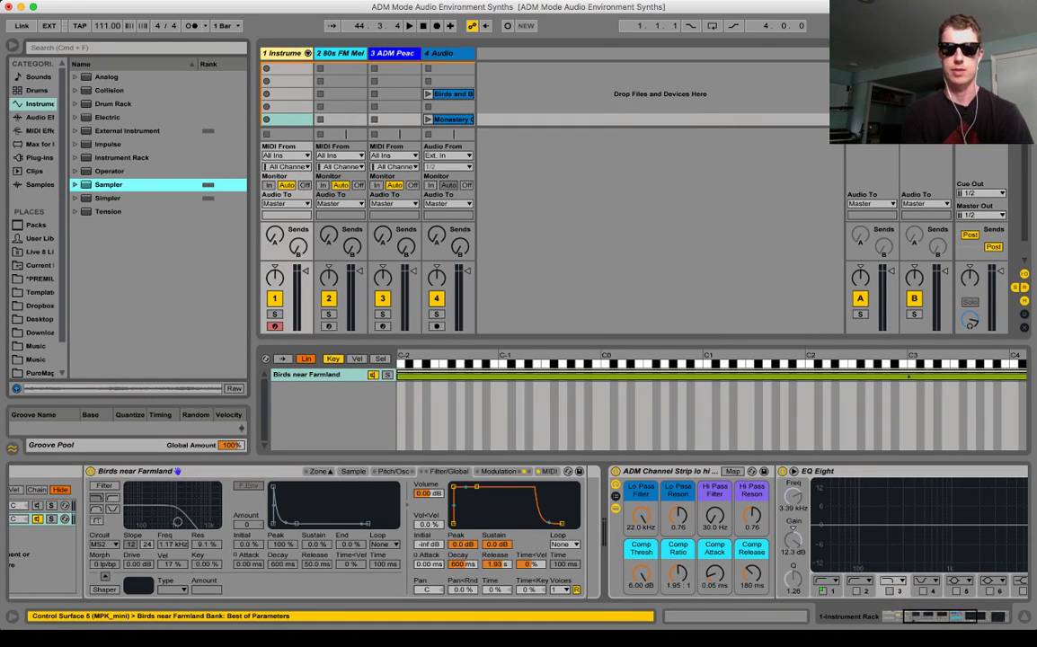
- Turn on the Birds near Farmland Sampler's filter as a high-pass and set its frequency to 948 Hz
{"action": "scroll", "coordinate": [517, 531], "scroll_direction": "right", "scroll_amount": 3}
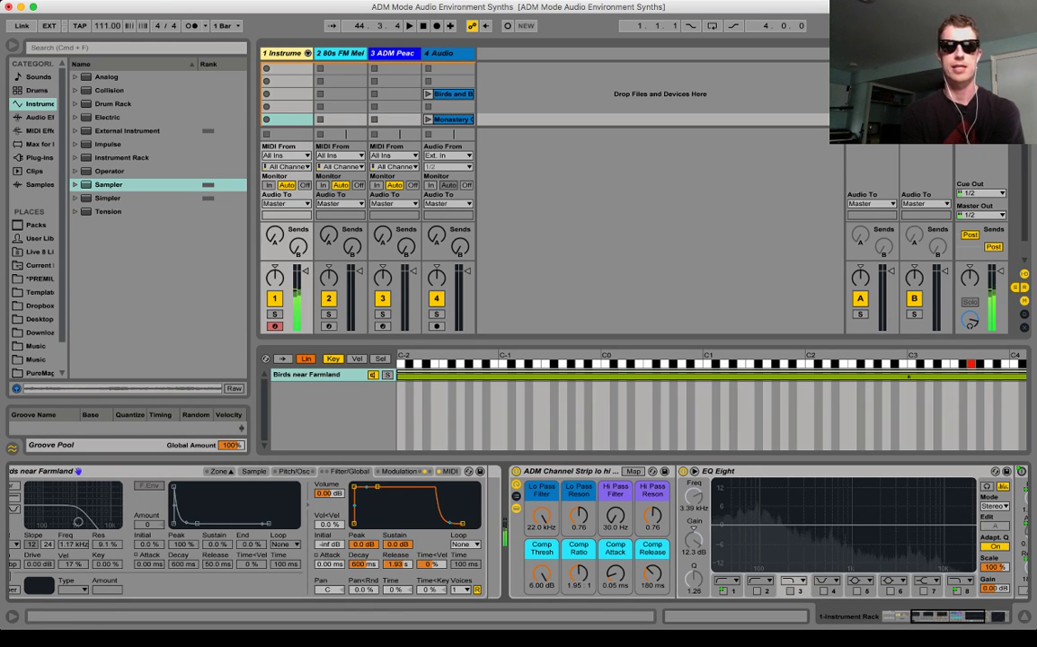
{"action": "scroll", "coordinate": [512, 530], "scroll_direction": "left", "scroll_amount": 3}
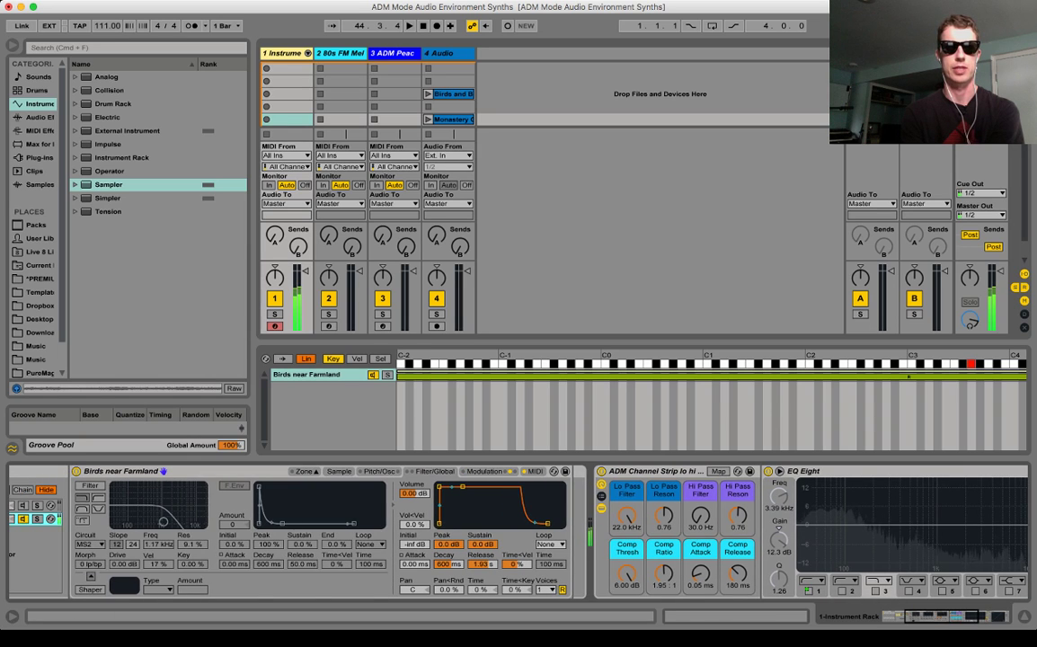
{"action": "scroll", "coordinate": [512, 530], "scroll_direction": "left", "scroll_amount": 3}
{"action": "left_click", "coordinate": [303, 486]}
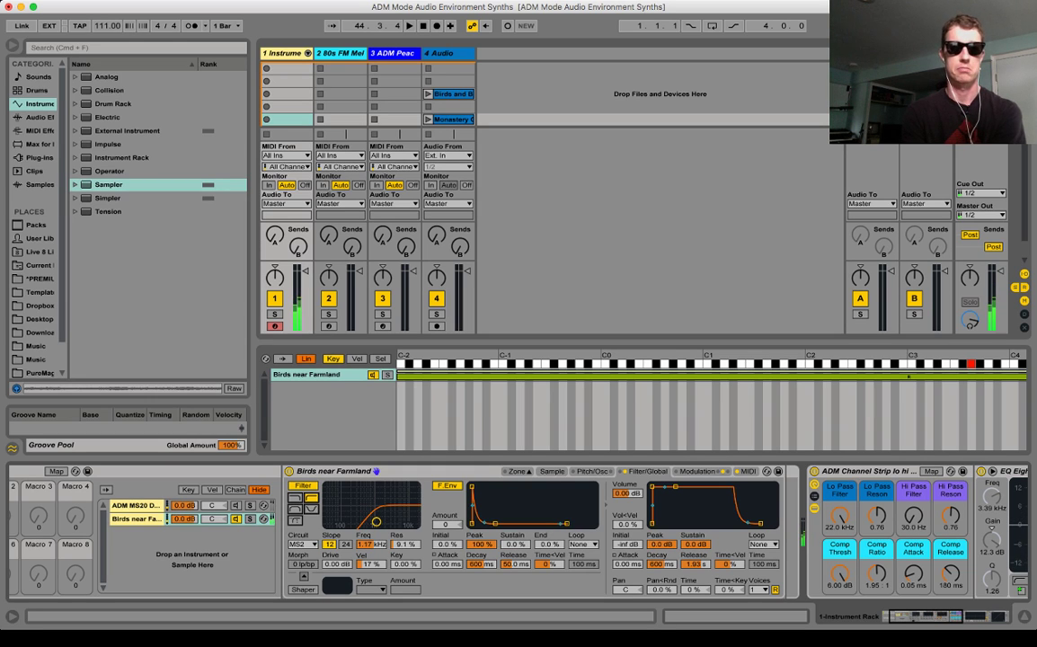
{"action": "mouse_move", "coordinate": [371, 544]}
{"action": "left_mouse_down"}
{"action": "mouse_move", "coordinate": [371, 569]}
{"action": "mouse_move", "coordinate": [371, 529]}
{"action": "left_mouse_up"}
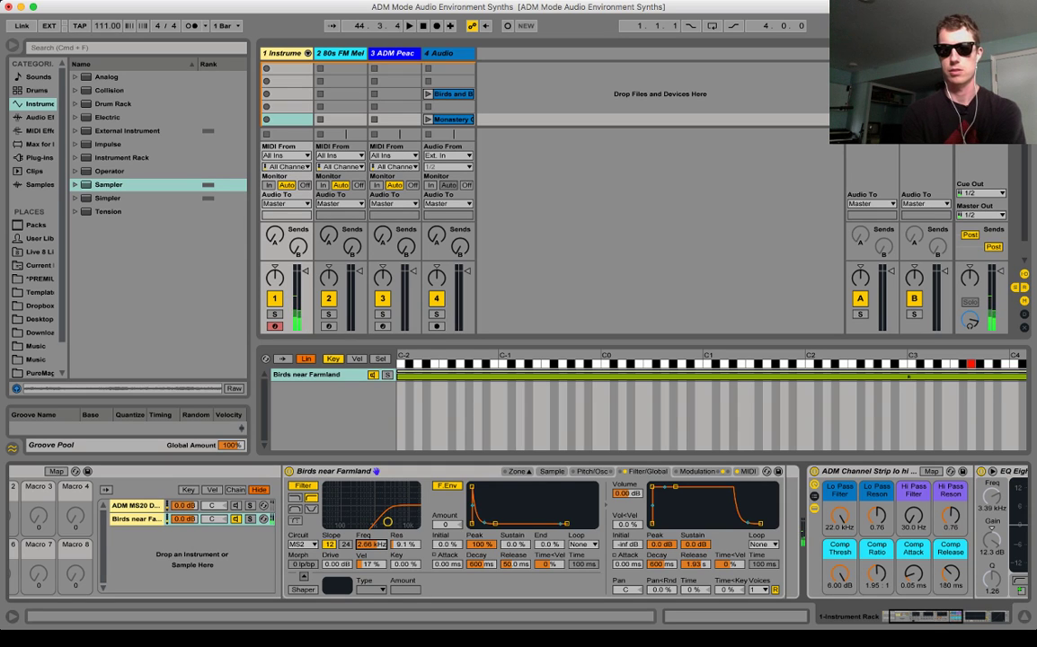
{"action": "left_click_drag", "start_coordinate": [371, 529], "coordinate": [371, 540]}
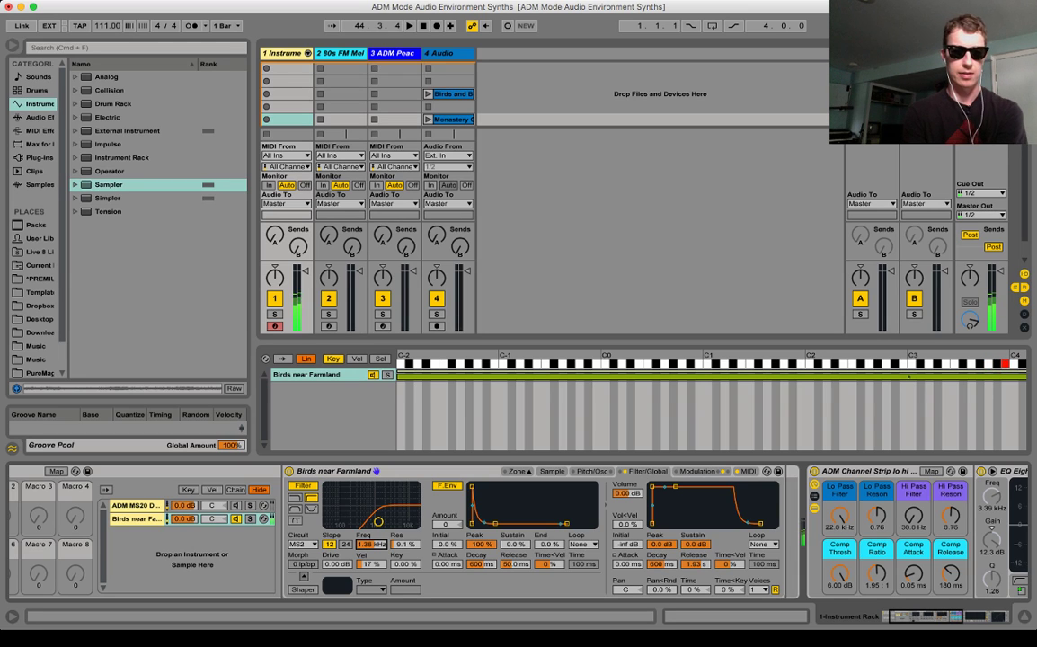
{"action": "left_click_drag", "start_coordinate": [370, 544], "coordinate": [370, 554]}
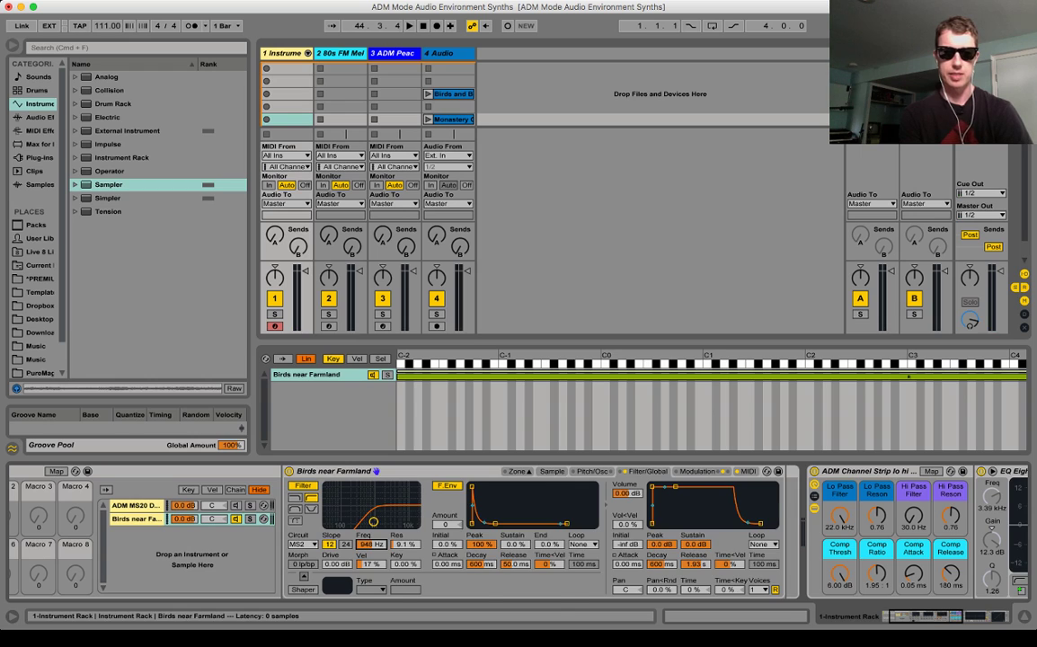
- Raise the frequency of the Sampler's LFO 2 to 14.2 Hz
{"action": "left_click", "coordinate": [552, 471]}
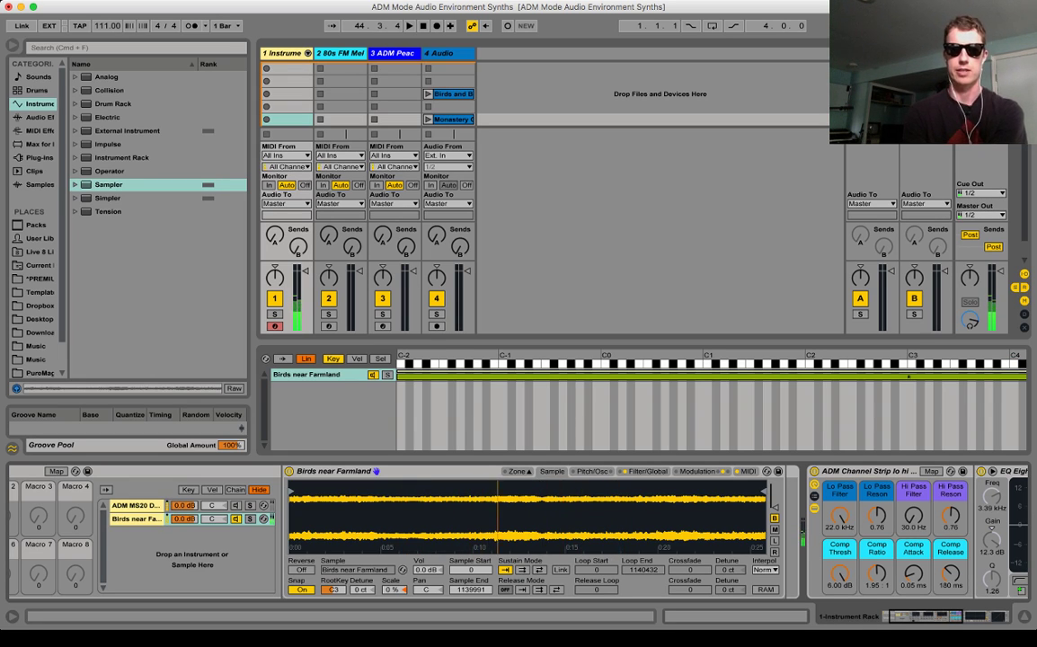
{"action": "left_click", "coordinate": [699, 471]}
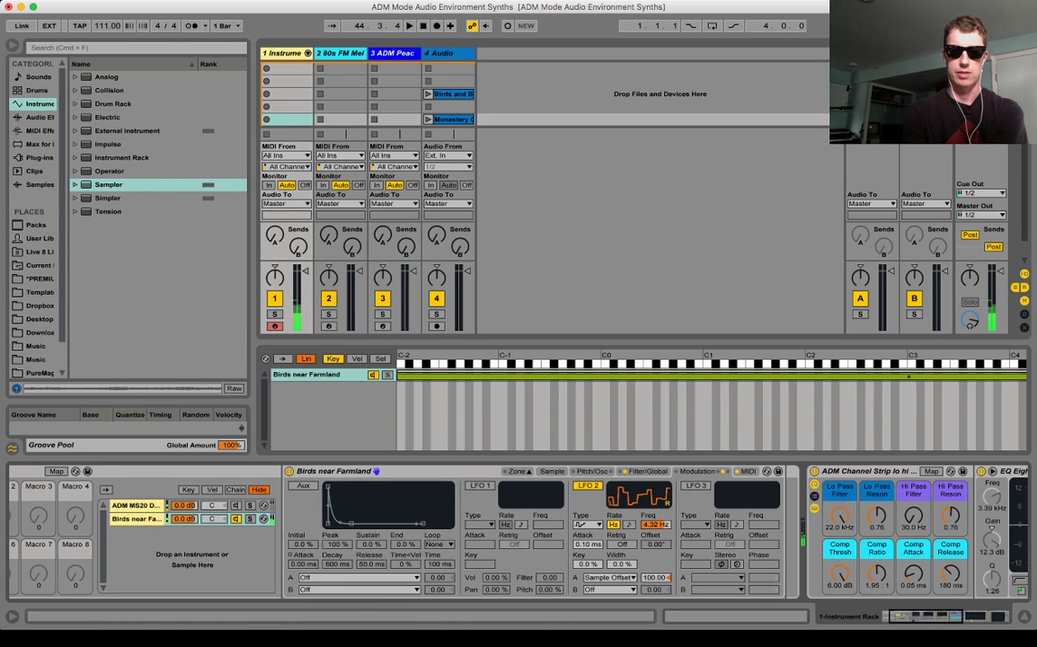
{"action": "left_click_drag", "start_coordinate": [655, 524], "coordinate": [655, 505]}
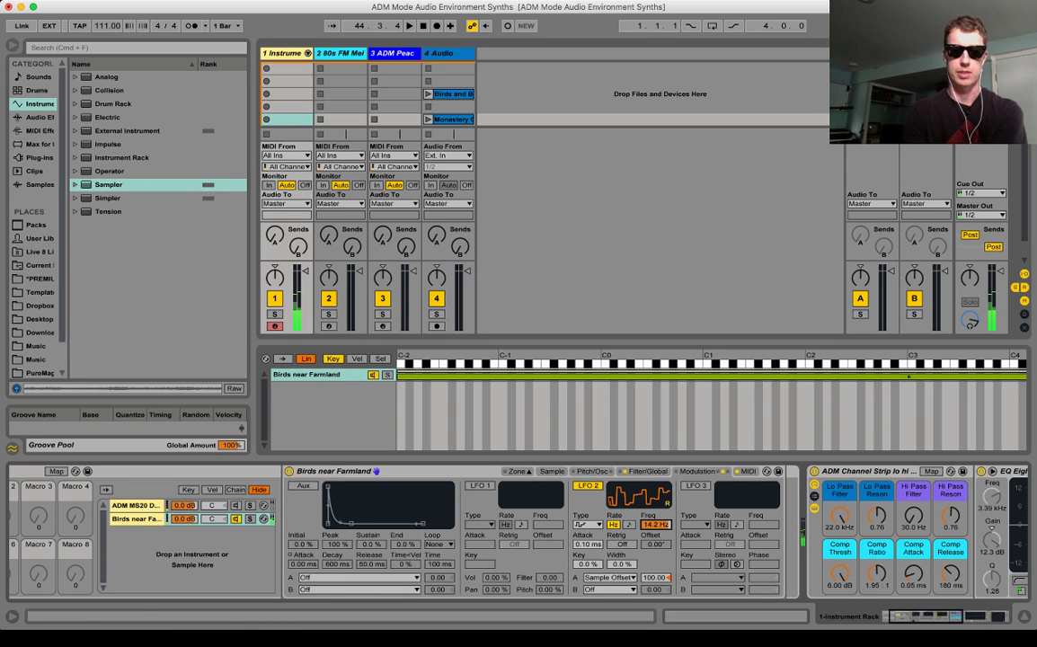
- Set the sample's sustain mode to back-and-forth looping, with the loop running from 61690 to 1101923
{"action": "left_click", "coordinate": [647, 471]}
{"action": "left_click", "coordinate": [552, 471]}
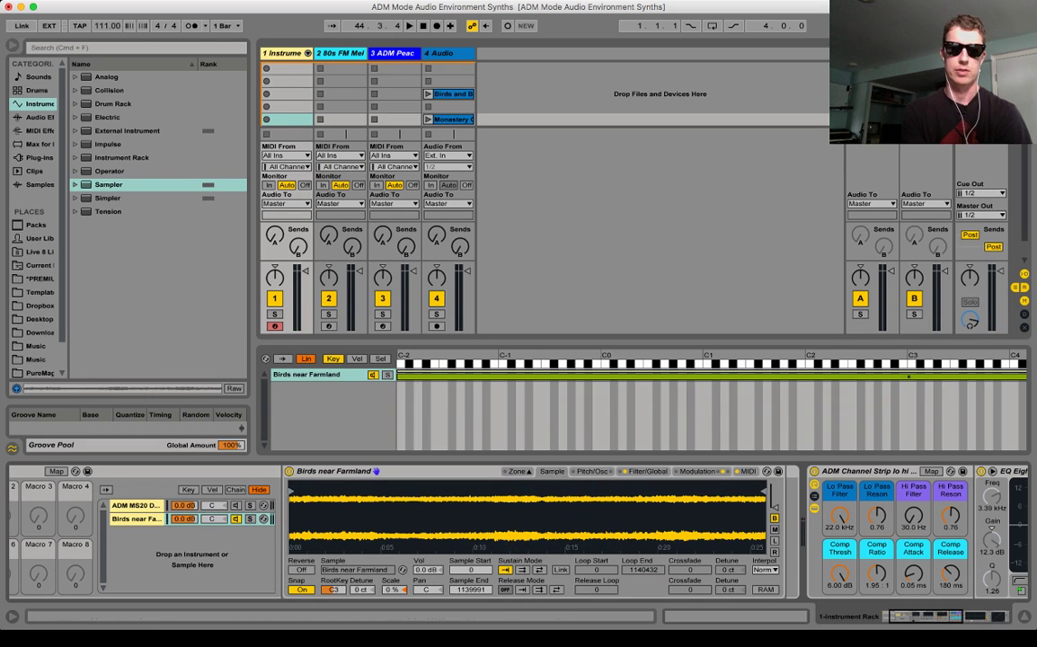
{"action": "left_click", "coordinate": [539, 570]}
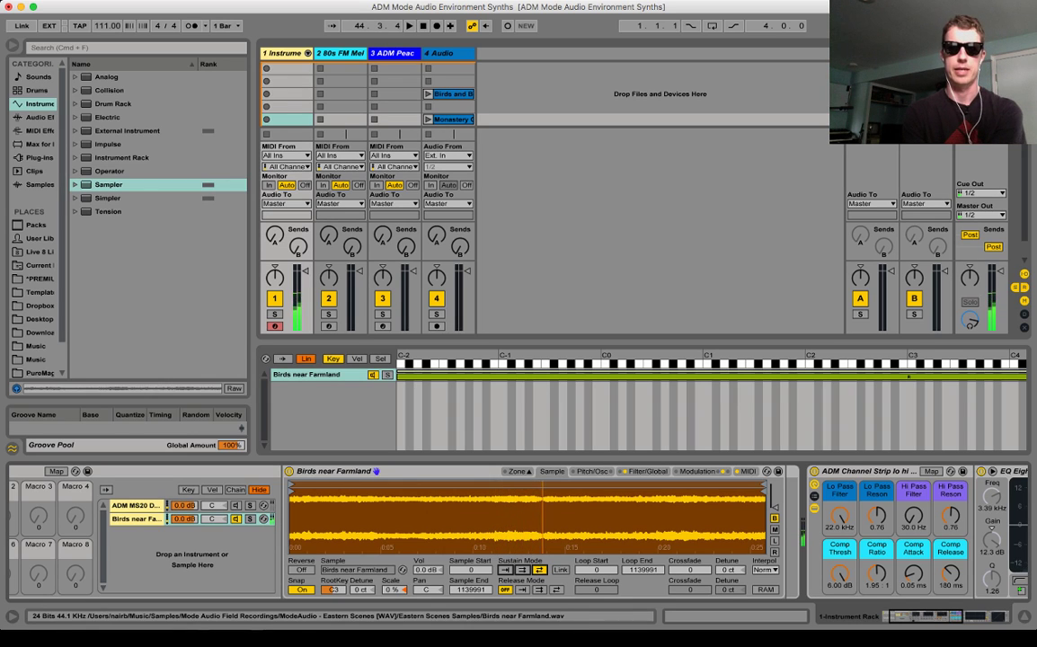
{"action": "left_click_drag", "start_coordinate": [763, 485], "coordinate": [748, 485]}
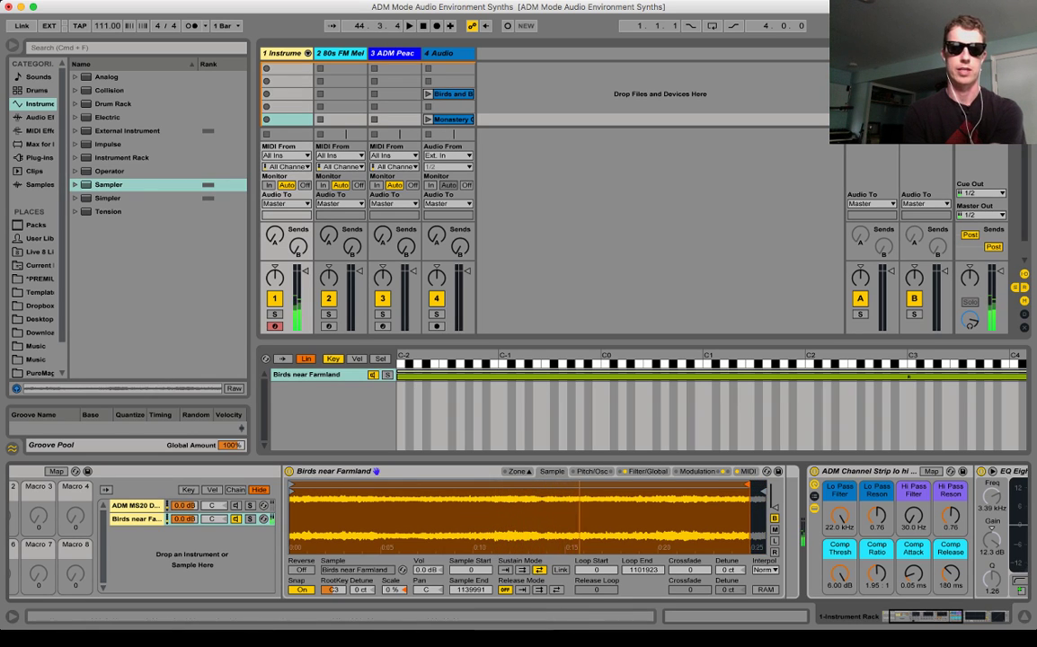
{"action": "left_click_drag", "start_coordinate": [290, 485], "coordinate": [315, 485]}
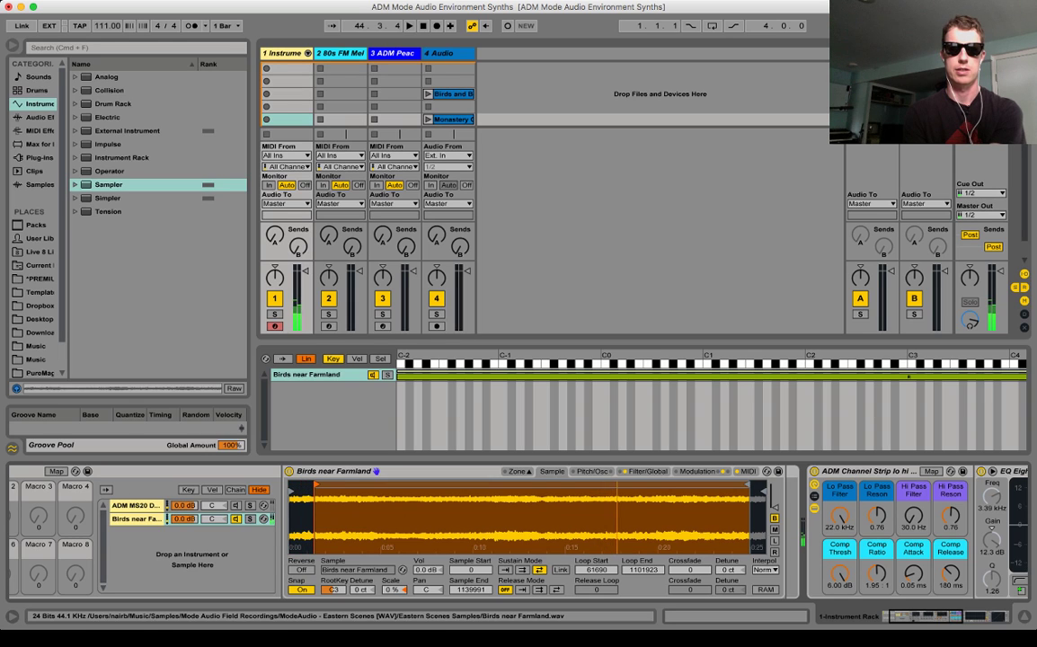
- Set the crossfade of the Birds near Farmland sample's sustain loop to 59991
{"action": "left_click_drag", "start_coordinate": [689, 570], "coordinate": [689, 537]}
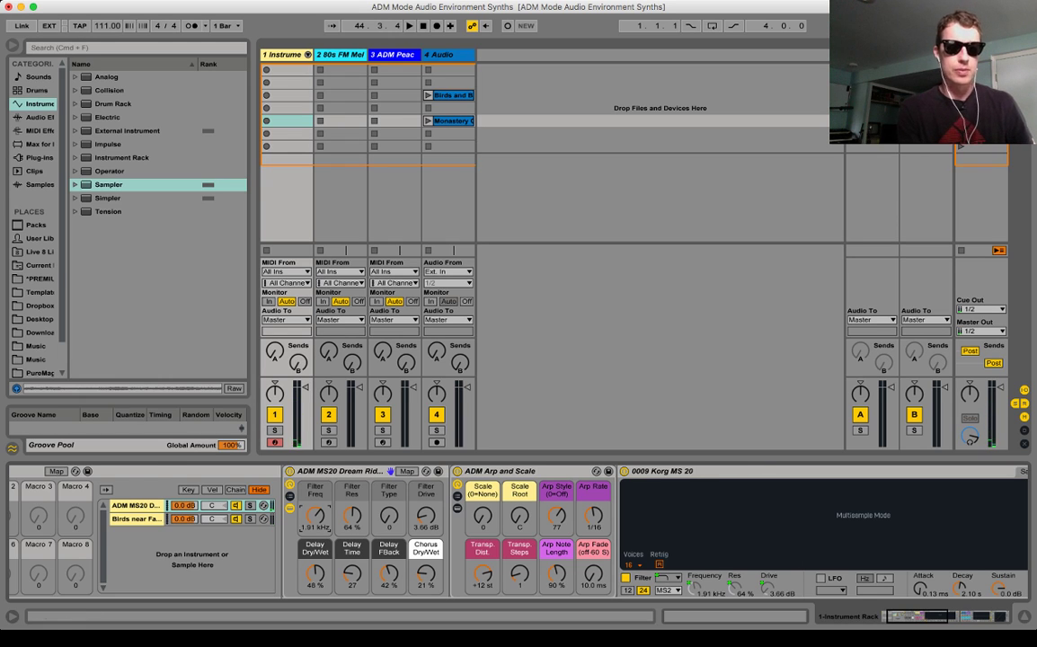
- Map the ADM MS20 chain's volume to the Instrument Rack's Macro 1 and the Birds near Farmland chain's volume to Macro 2
{"action": "scroll", "coordinate": [517, 531], "scroll_direction": "left", "scroll_amount": 3}
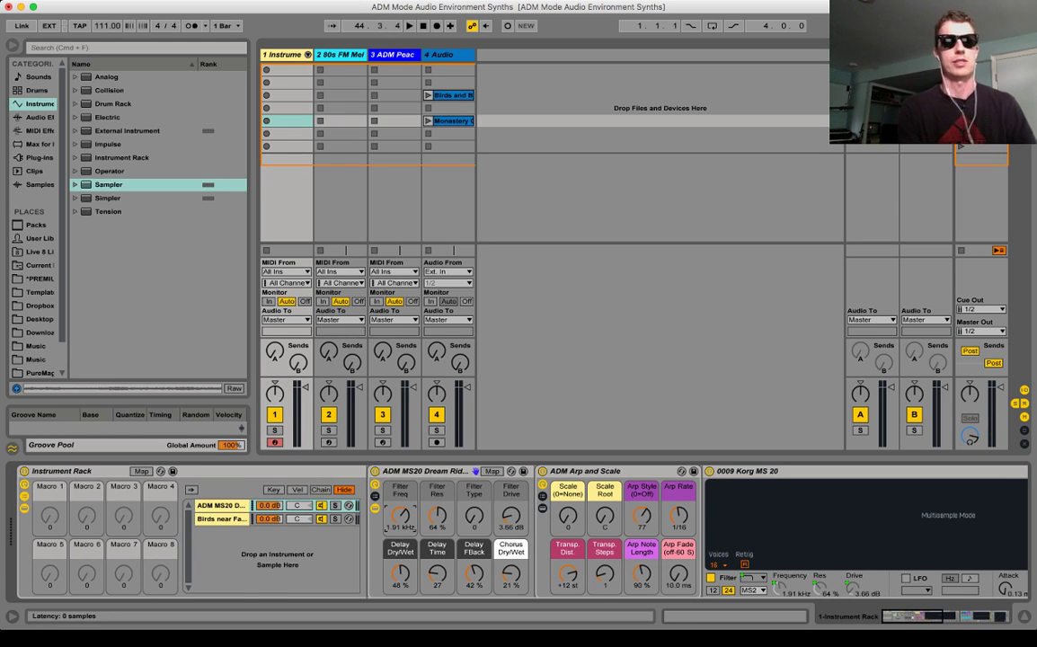
{"action": "left_click", "coordinate": [476, 470]}
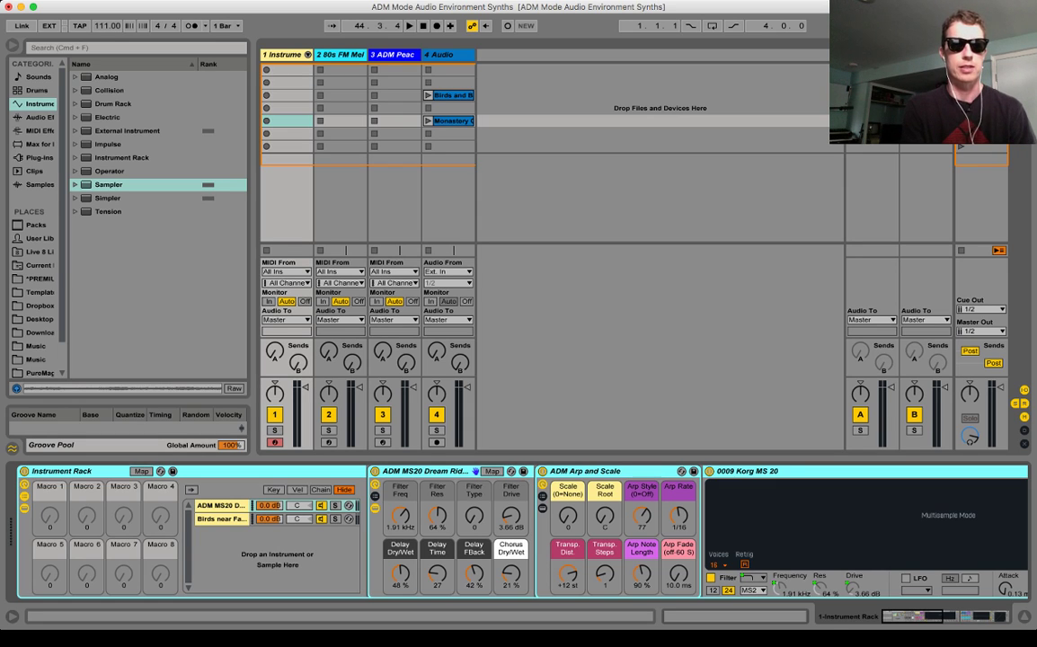
{"action": "left_click", "coordinate": [220, 505]}
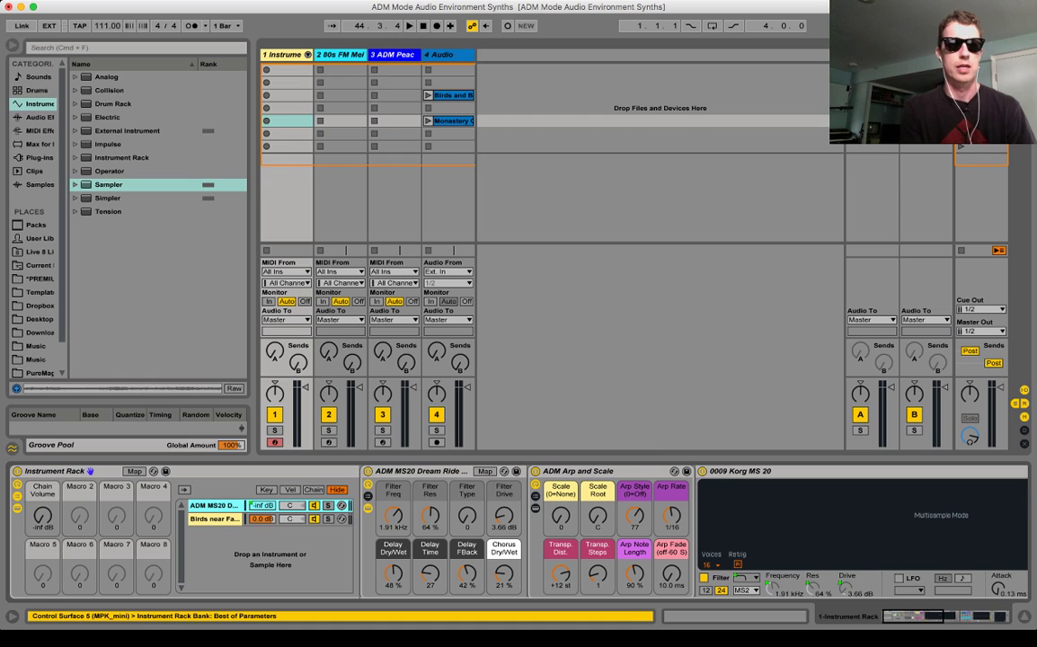
{"action": "left_click", "coordinate": [215, 518]}
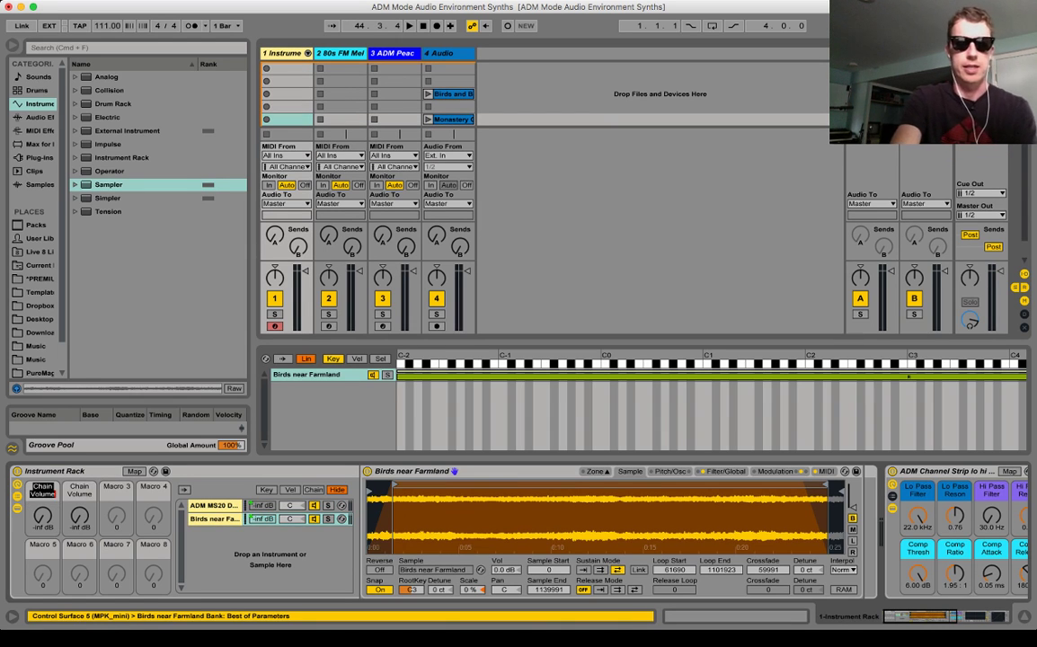
- Rename the two chain volume macros as Synth Volume and Environ Volume
{"action": "type", "text": "S"}
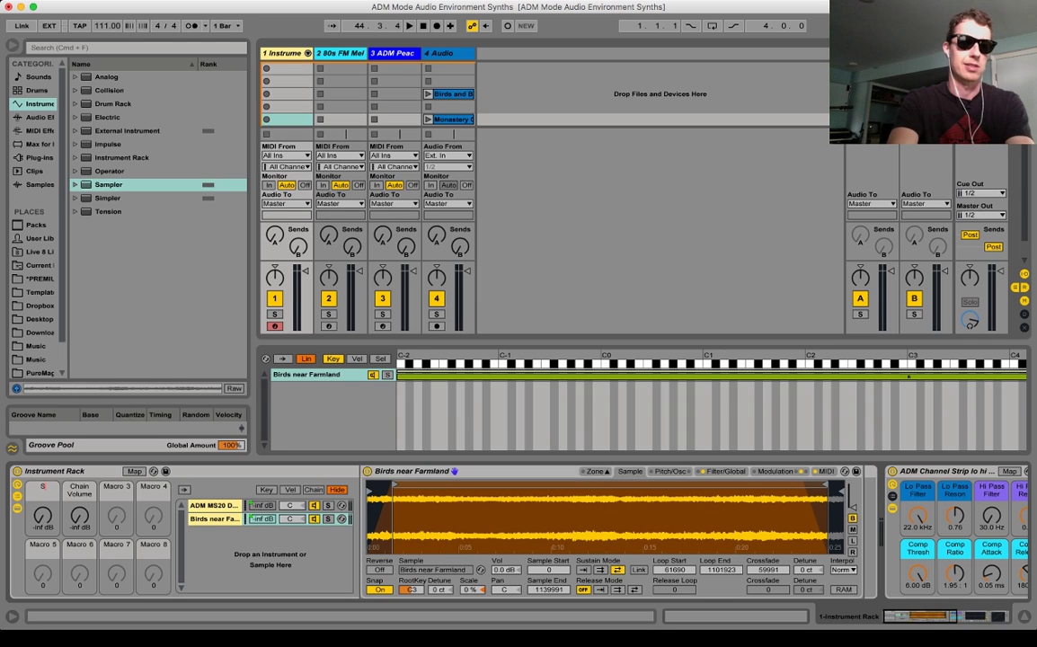
{"action": "type", "text": "ynth Volume"}
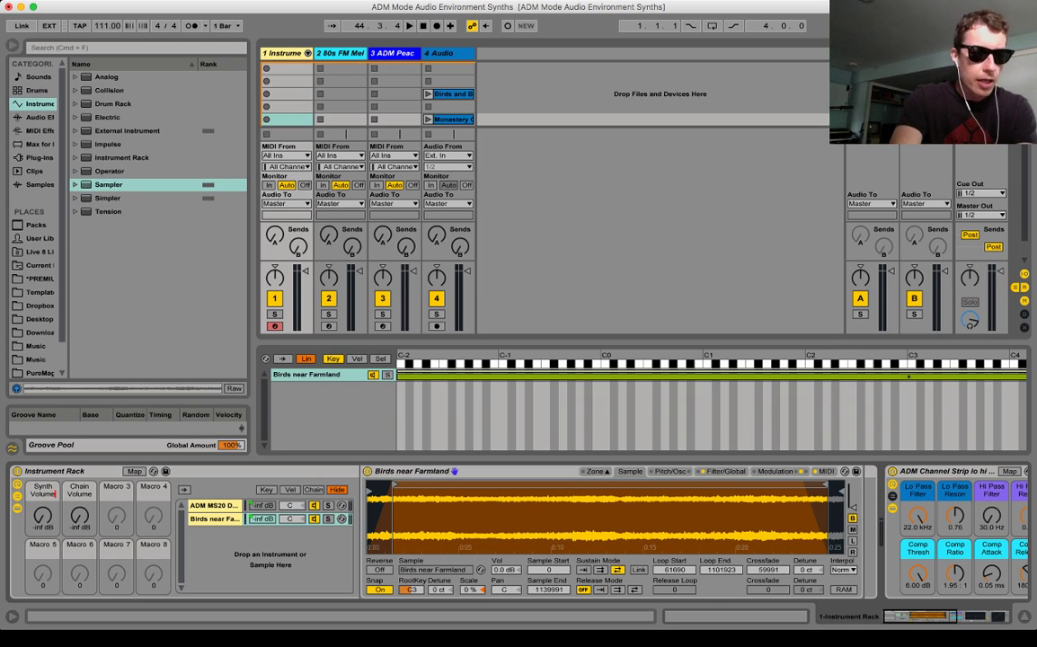
{"action": "key", "text": "Tab"}
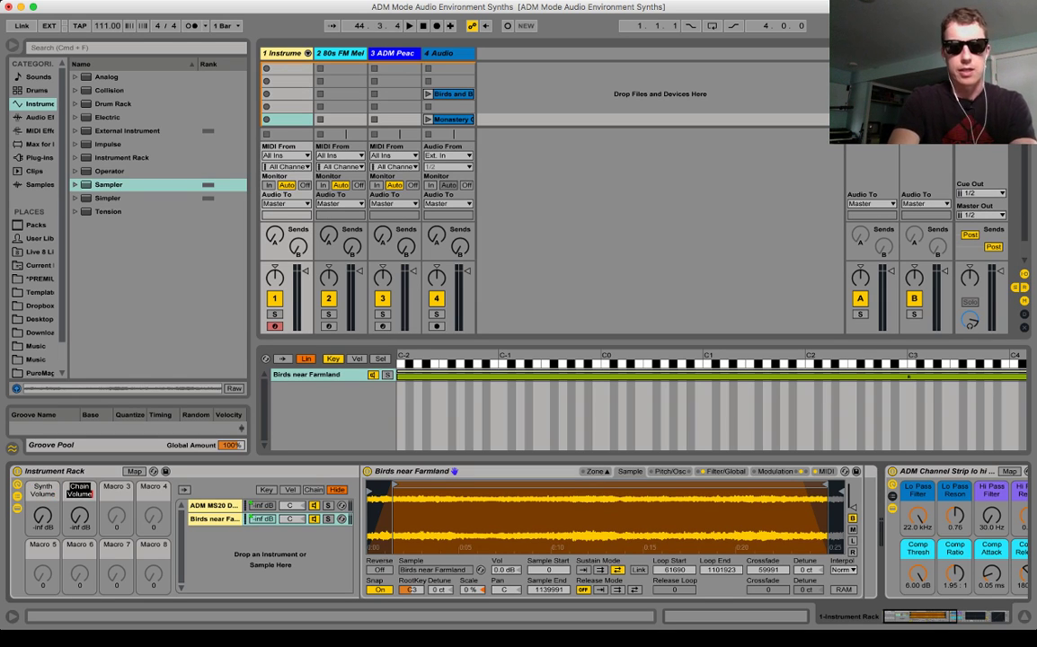
{"action": "type", "text": "Na"}
{"action": "key", "text": "BackSpace"}
{"action": "key", "text": "BackSpace"}
{"action": "type", "text": "E"}
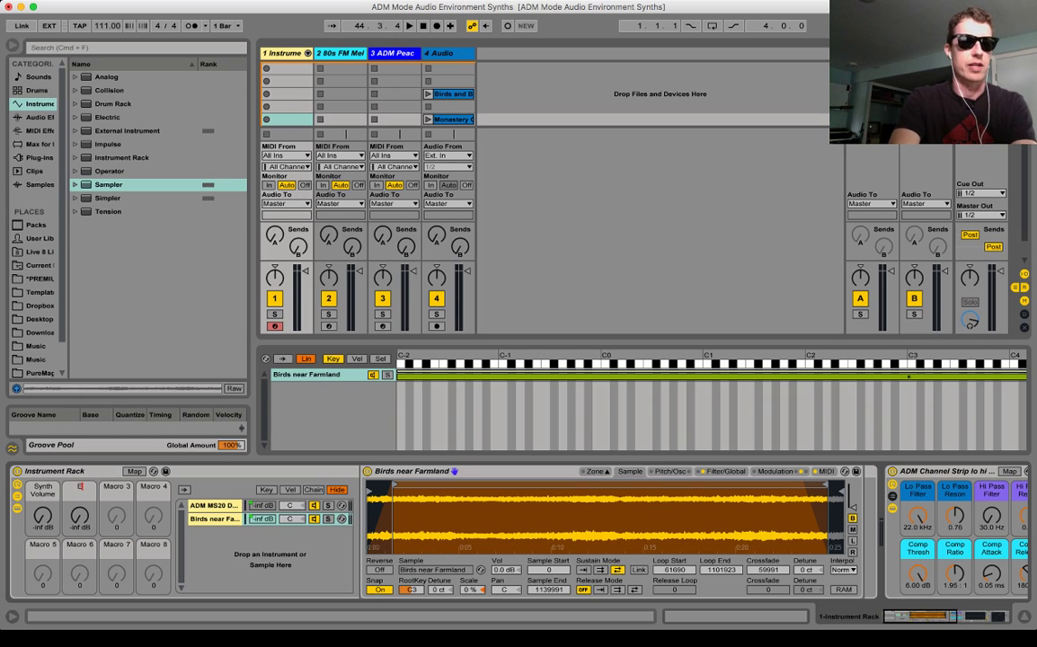
{"action": "type", "text": "nviron"}
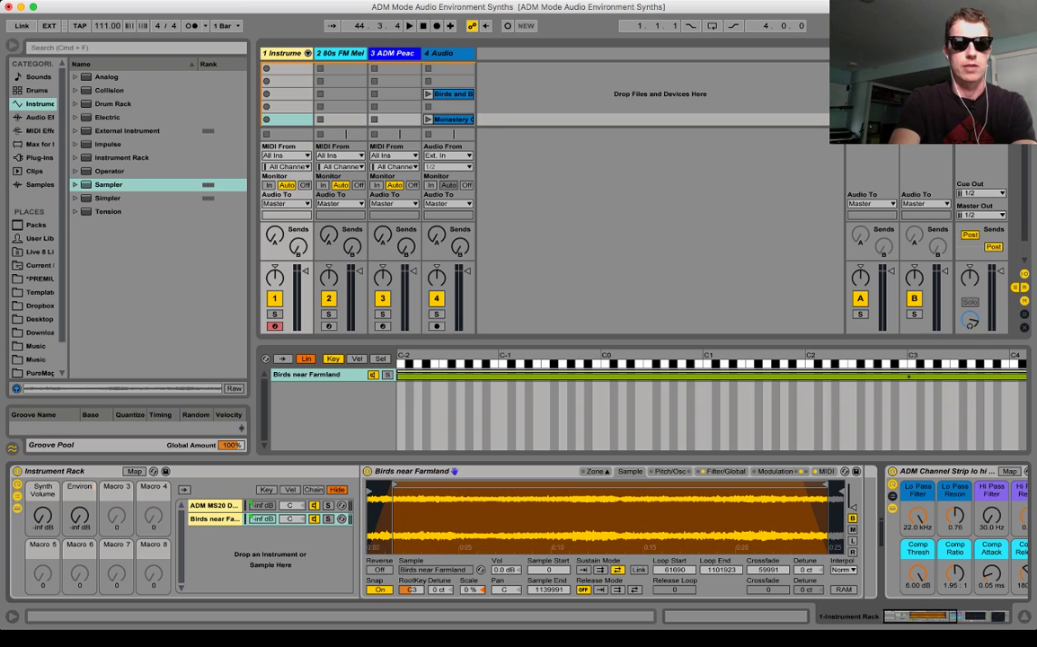
{"action": "type", "text": " Volume"}
{"action": "key", "text": "Return"}
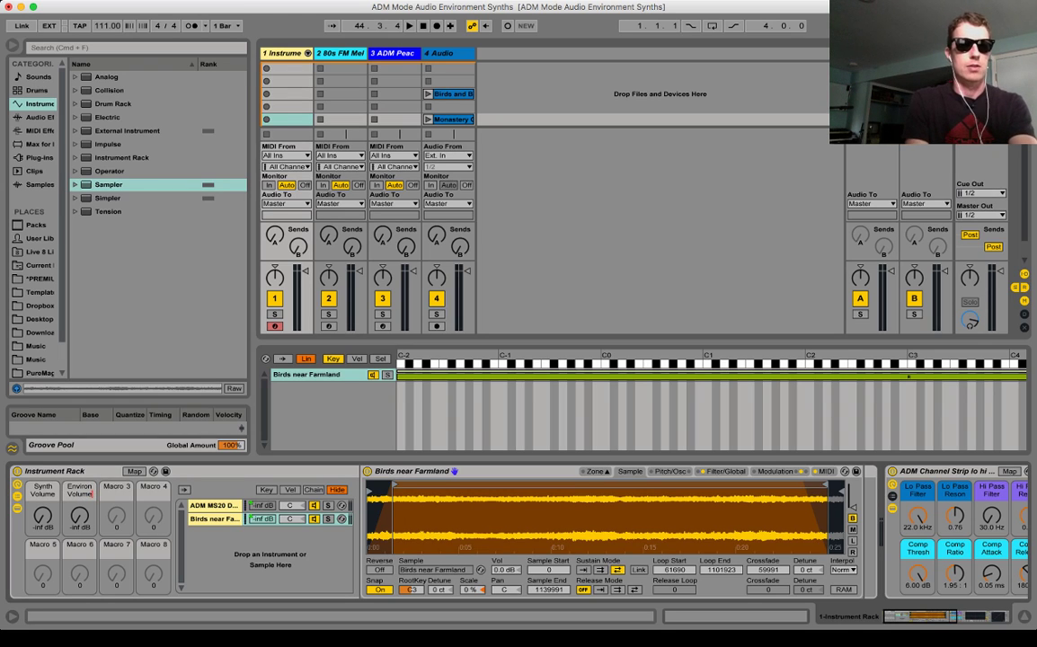
- Set the Synth Volume macro to 0.0 dB and the Environ Volume macro to -3.53 dB
{"action": "left_click_drag", "start_coordinate": [43, 515], "coordinate": [43, 427]}
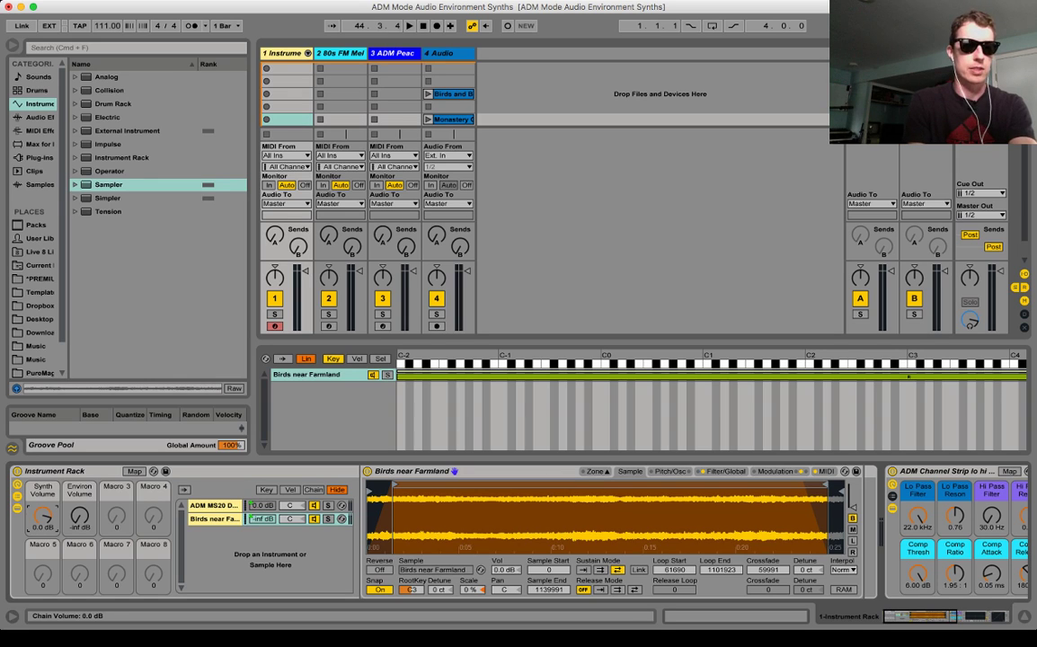
{"action": "left_click", "coordinate": [80, 515]}
{"action": "left_click_drag", "start_coordinate": [80, 515], "coordinate": [80, 427]}
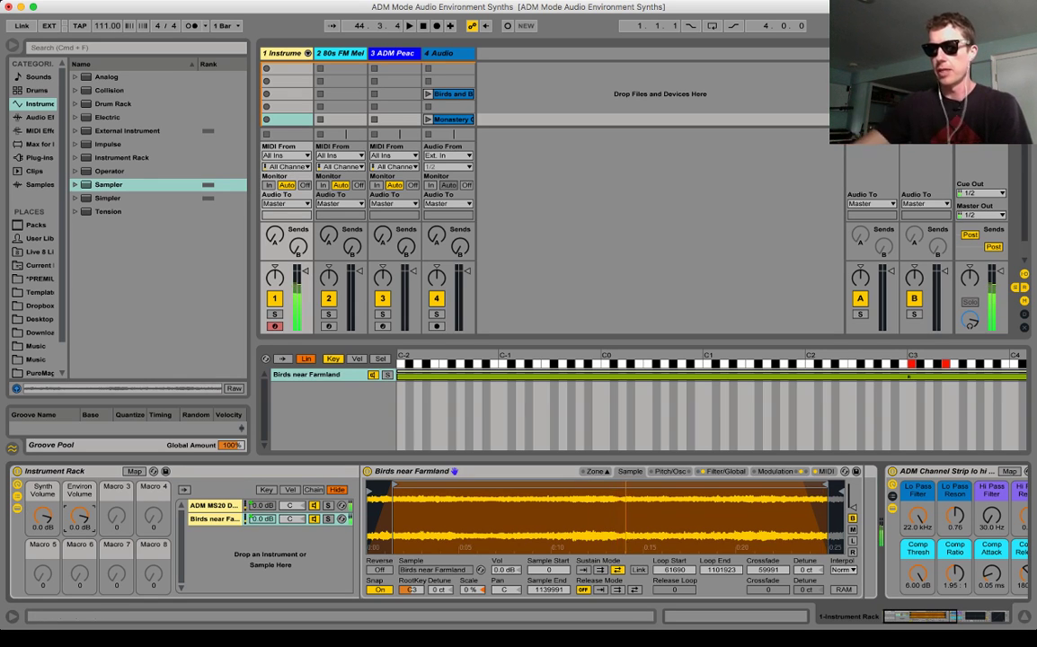
{"action": "left_click", "coordinate": [55, 470]}
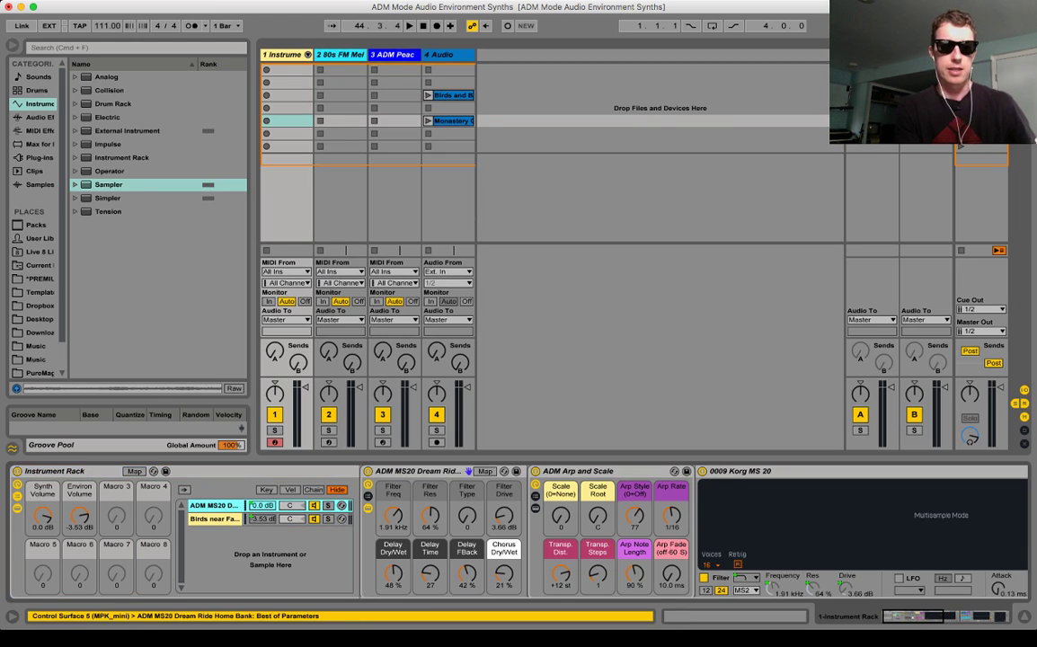
- Review the filter and volume envelope settings of the Birds near Farmland Sampler
{"action": "scroll", "coordinate": [518, 532], "scroll_direction": "right", "scroll_amount": 3}
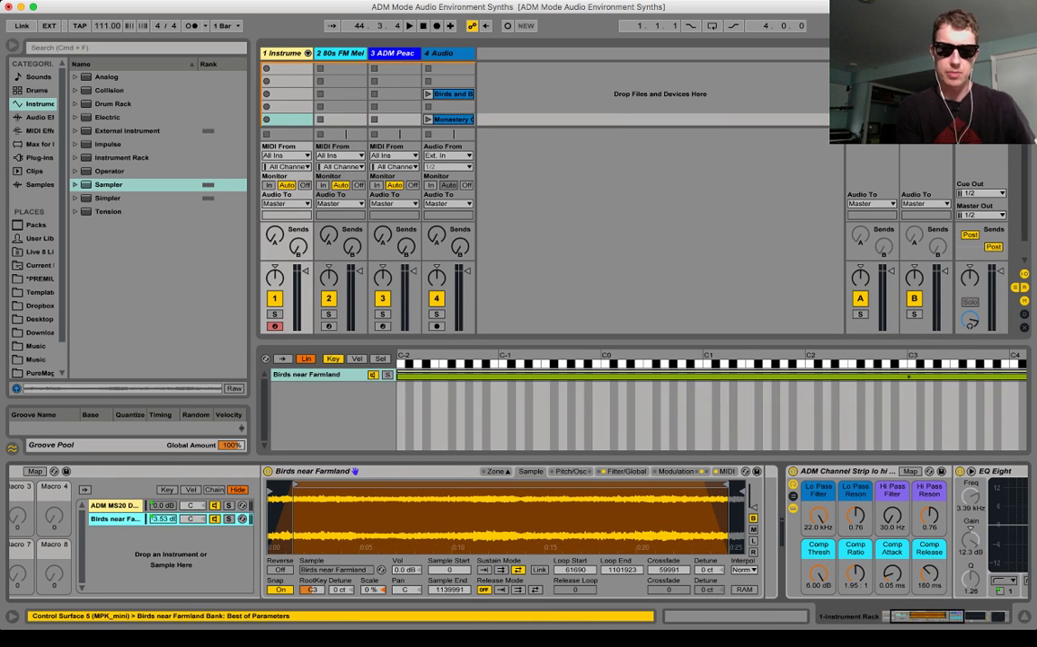
{"action": "left_click", "coordinate": [627, 472]}
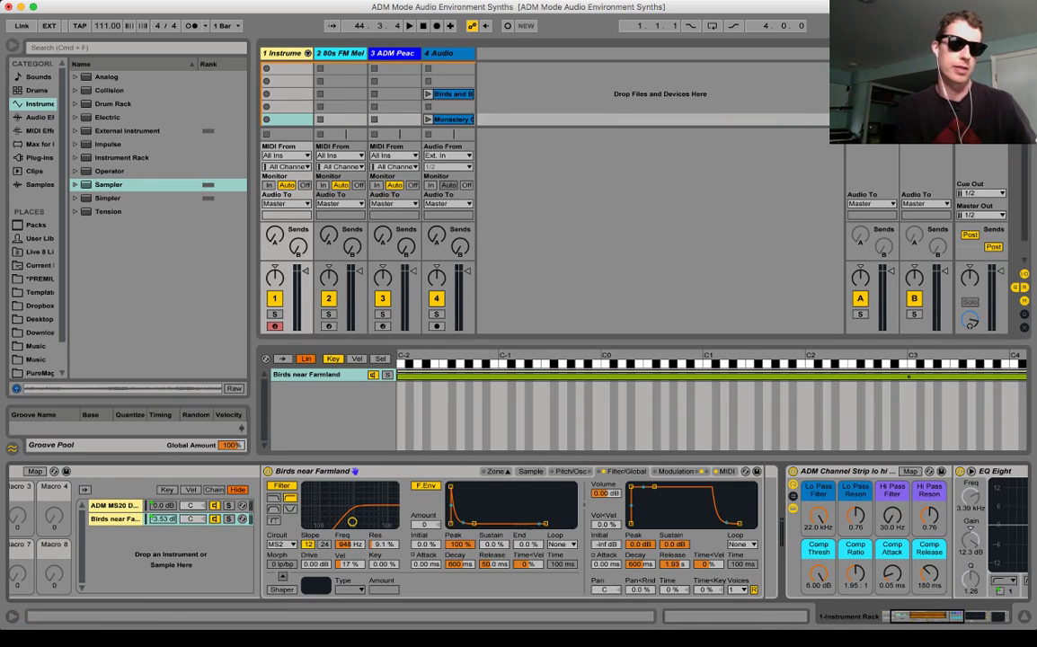
{"action": "scroll", "coordinate": [519, 532], "scroll_direction": "left", "scroll_amount": 1}
{"action": "scroll", "coordinate": [518, 532], "scroll_direction": "left", "scroll_amount": 3}
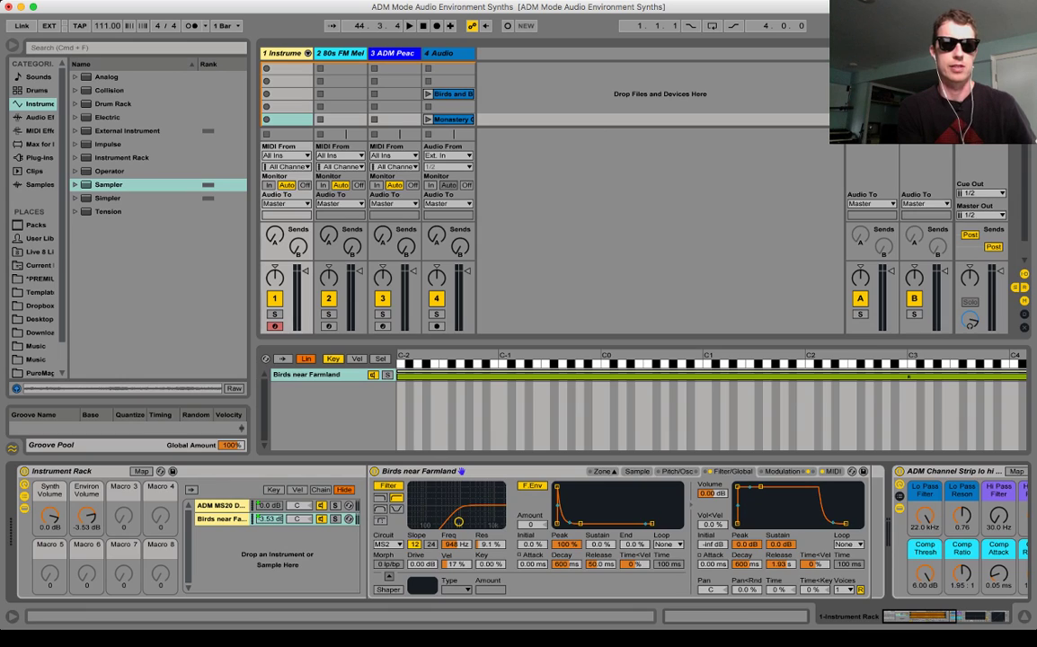
- Duplicate the Instrument Rack track and delete the ADM MS20 Dream Ride rack from the copy's first chain
{"action": "left_click", "coordinate": [257, 506]}
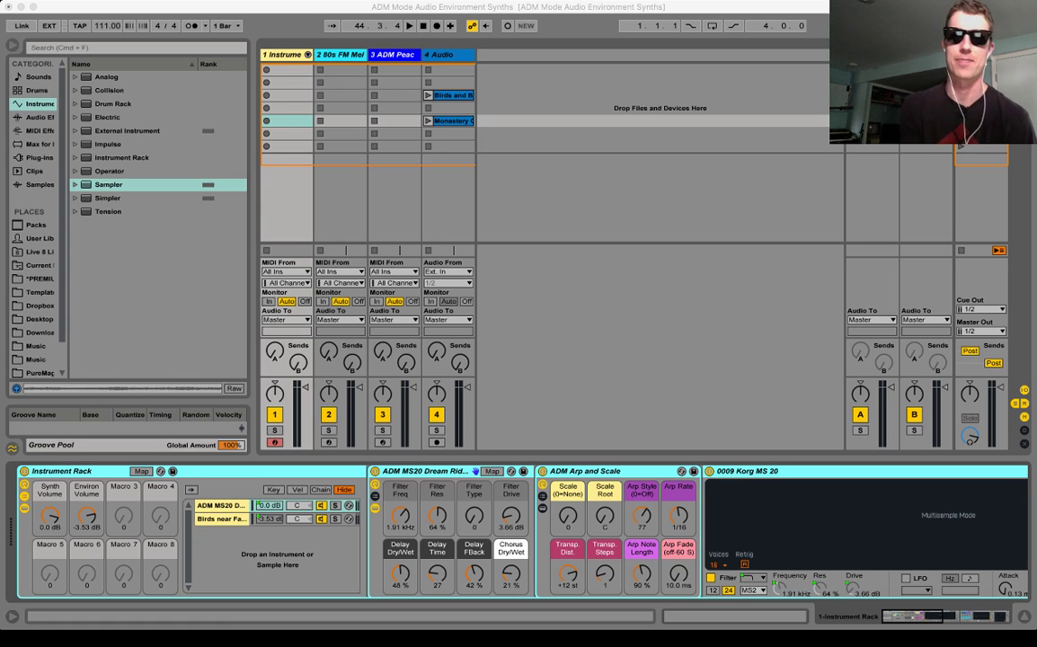
{"action": "key", "text": "super+Tab"}
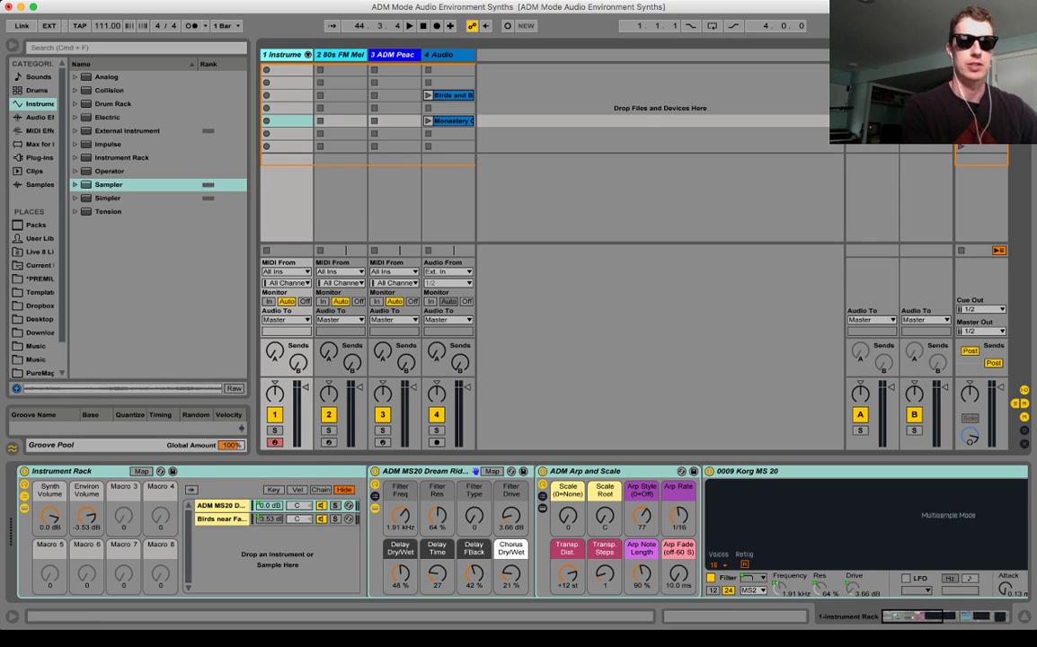
{"action": "key", "text": "super+d"}
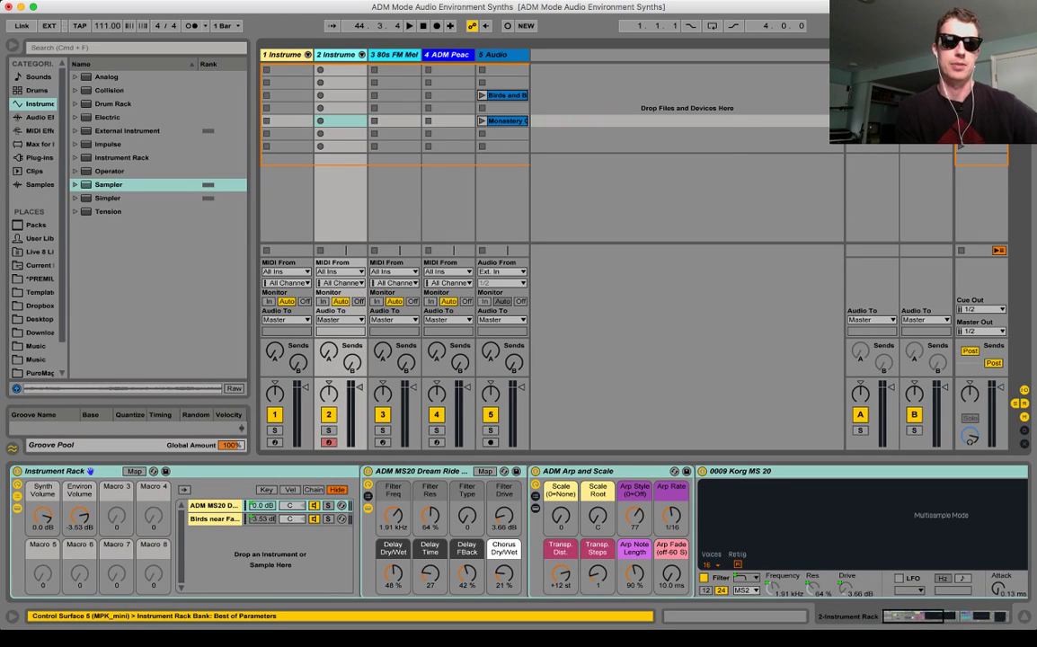
{"action": "left_click", "coordinate": [421, 471]}
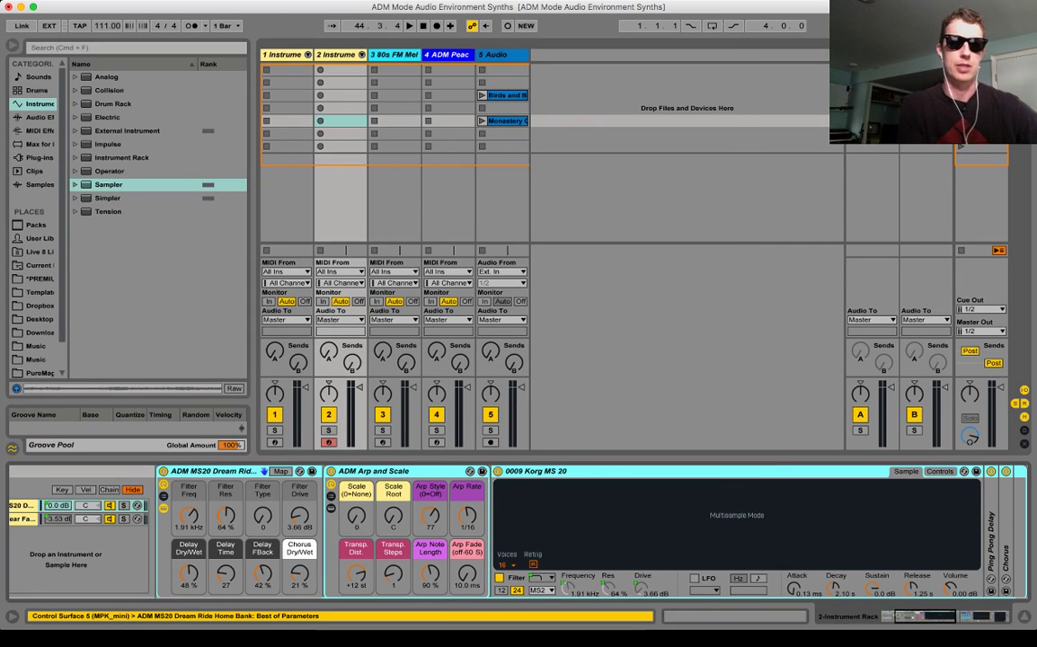
{"action": "key", "text": "Delete"}
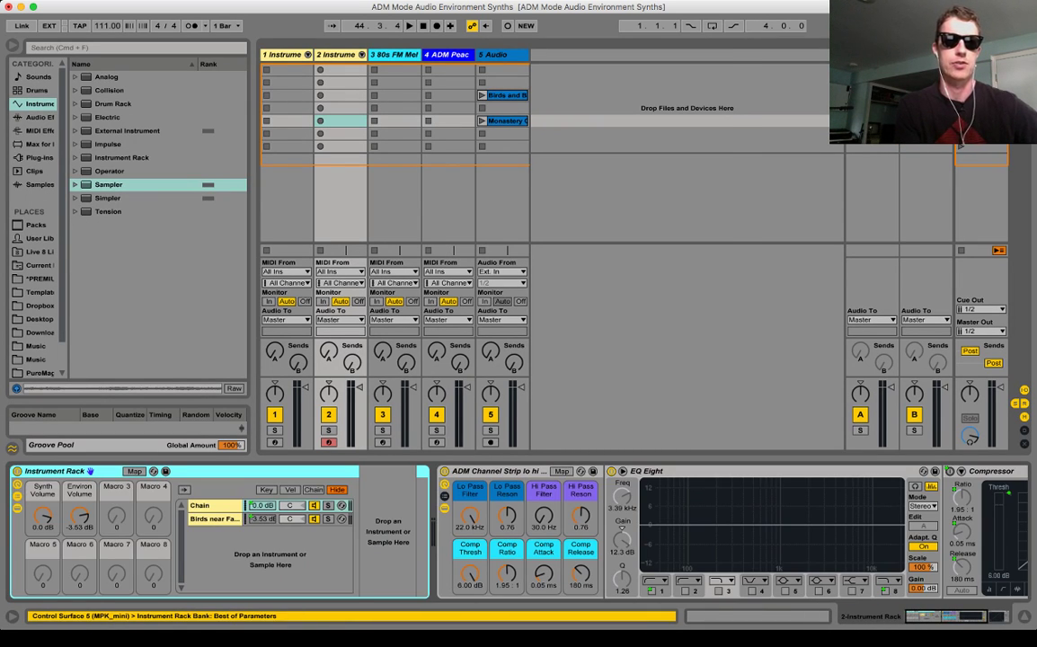
- Move the 80s FM Mellow Keys rack from its own track into the empty first chain of the duplicated Instrument Rack
{"action": "key", "text": "Right"}
{"action": "left_click", "coordinate": [111, 471]}
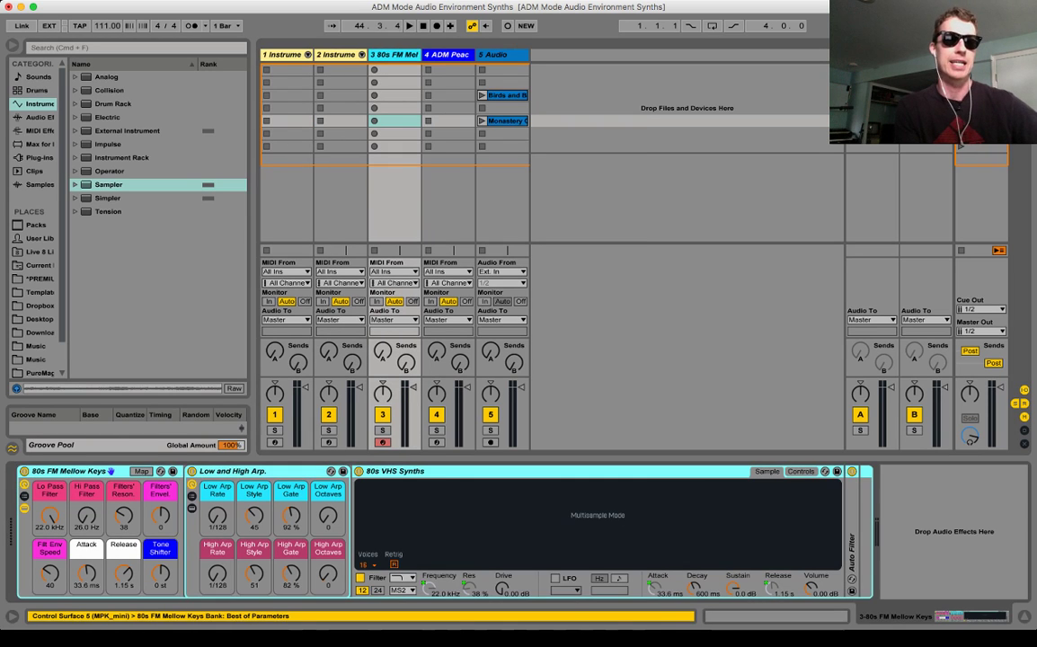
{"action": "key", "text": "Left"}
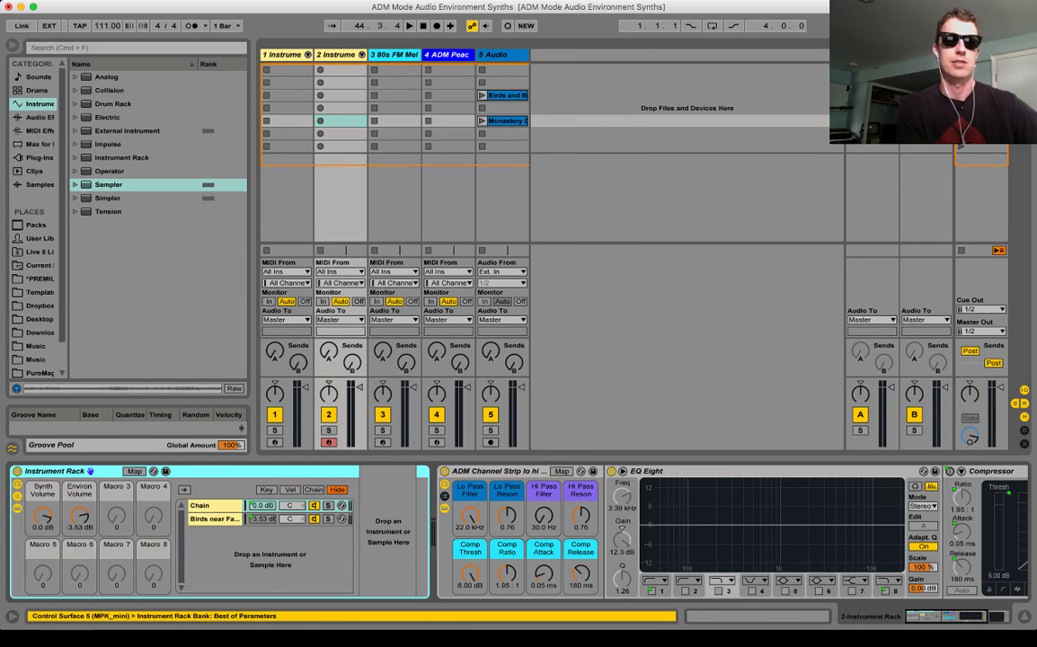
{"action": "key", "text": "Right"}
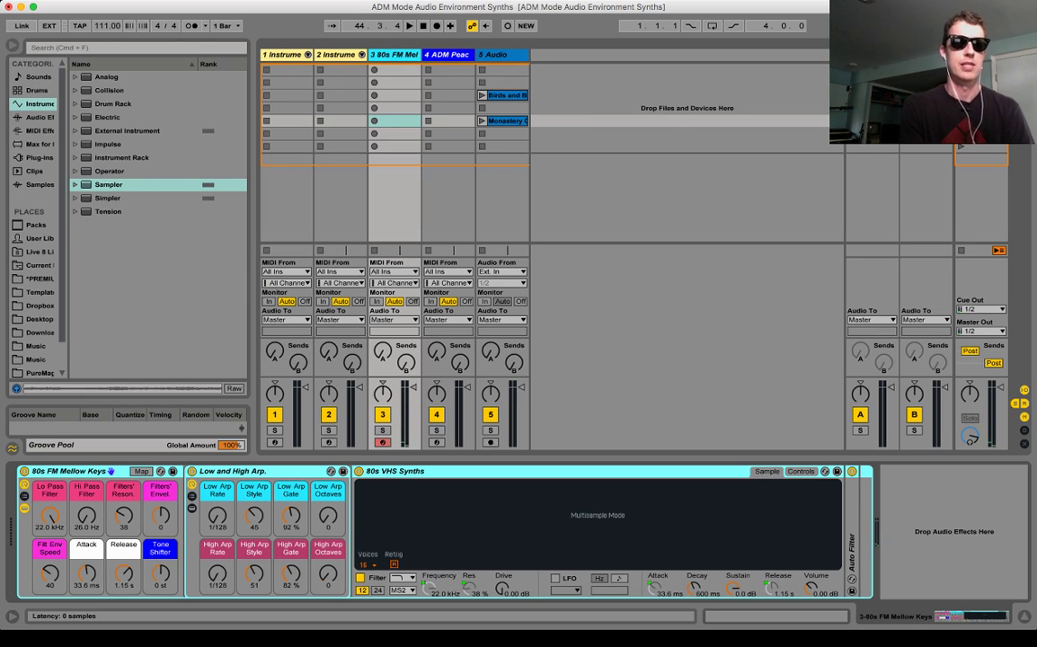
{"action": "key", "text": "Left"}
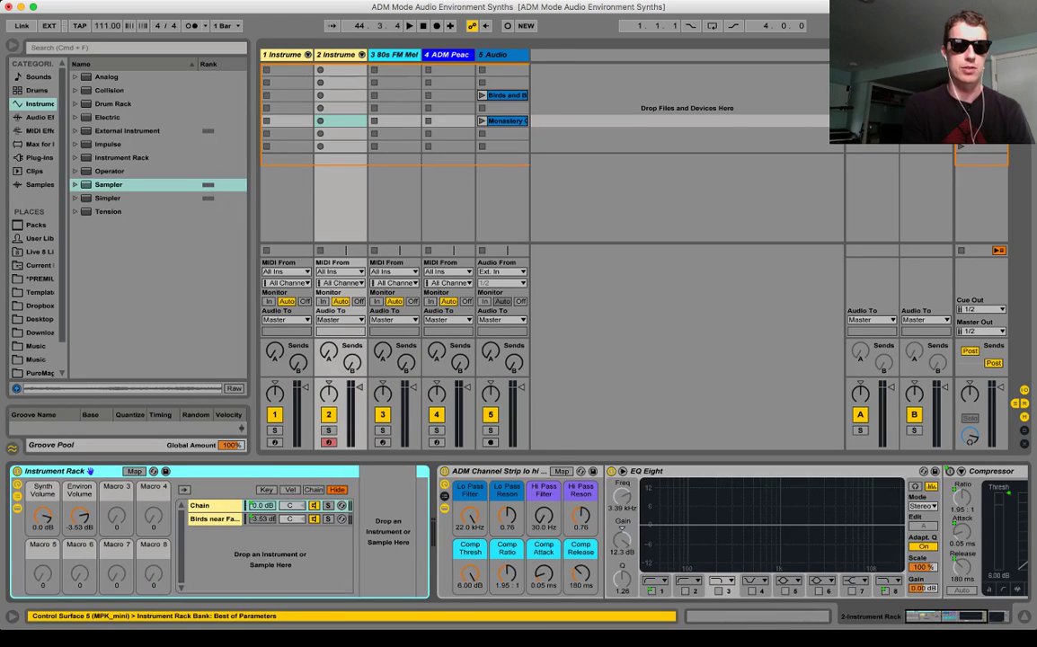
{"action": "left_click_drag", "start_coordinate": [382, 521], "coordinate": [388, 532]}
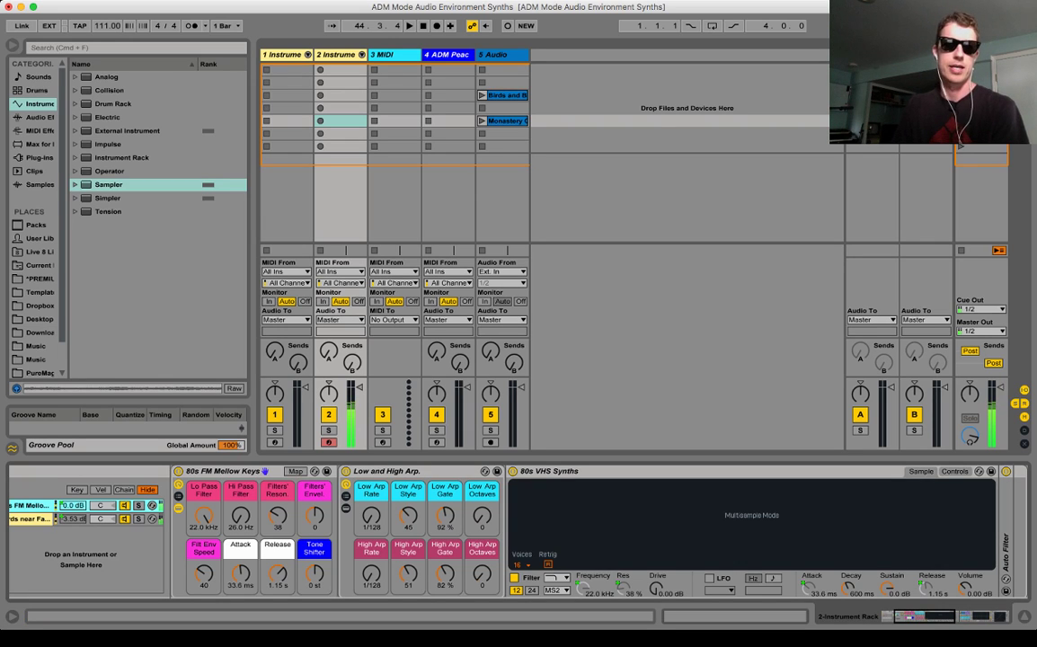
{"action": "scroll", "coordinate": [522, 530], "scroll_direction": "left", "scroll_amount": 5}
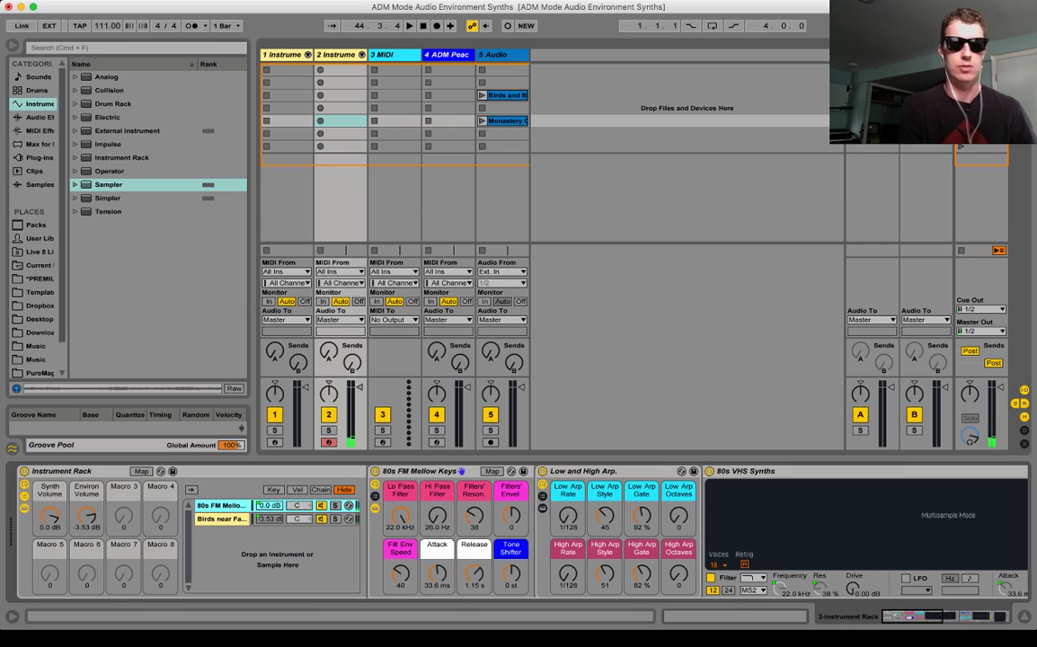
- Show the Birds near Farmland Sampler's sample and audition Dogs Barking.wav and Rocky Stream.wav from the Eastern Scenes Samples folder
{"action": "left_click", "coordinate": [222, 520]}
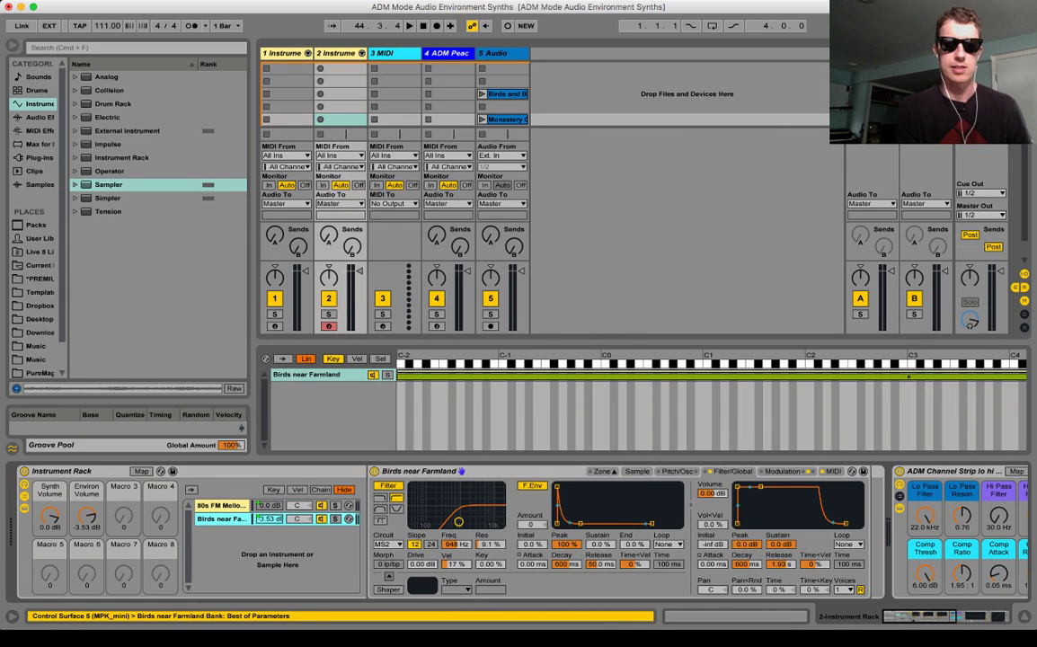
{"action": "left_click", "coordinate": [512, 471]}
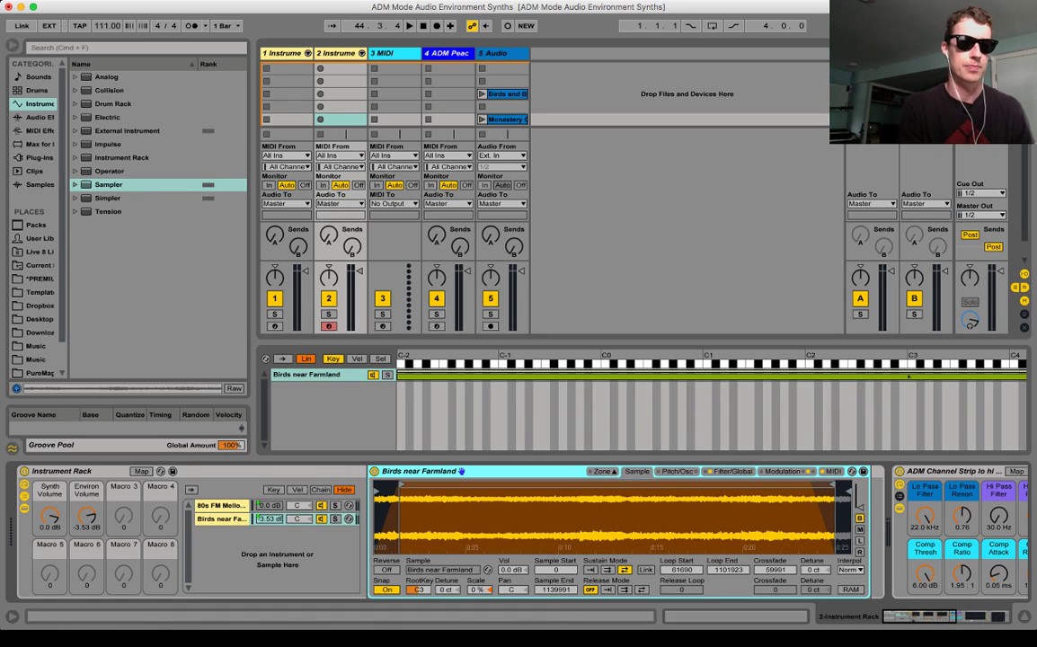
{"action": "left_click", "coordinate": [35, 346]}
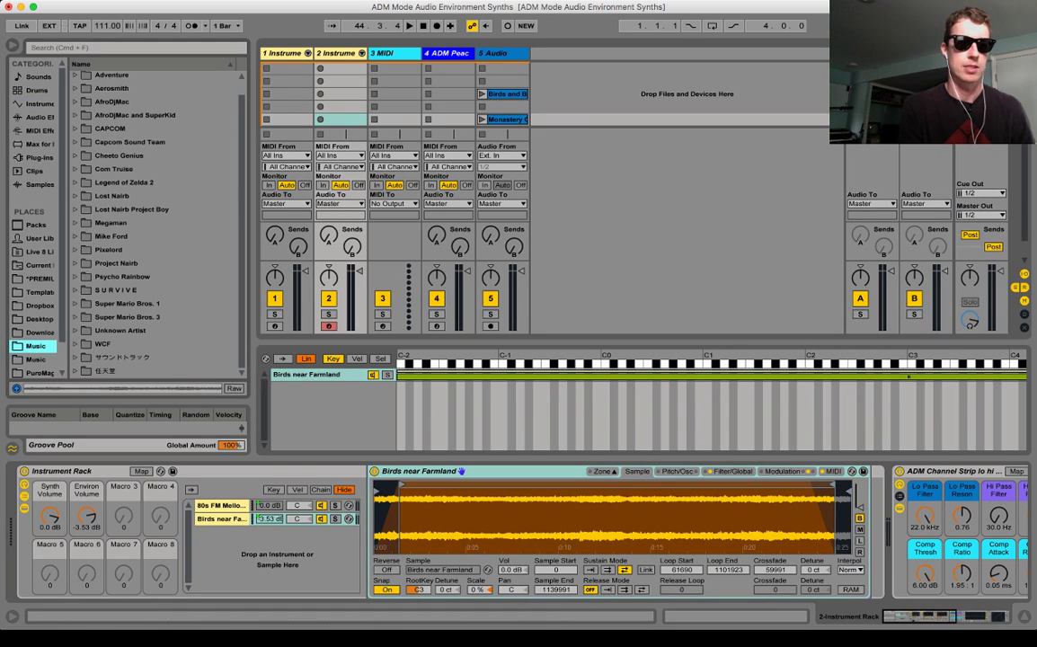
{"action": "left_click", "coordinate": [35, 359]}
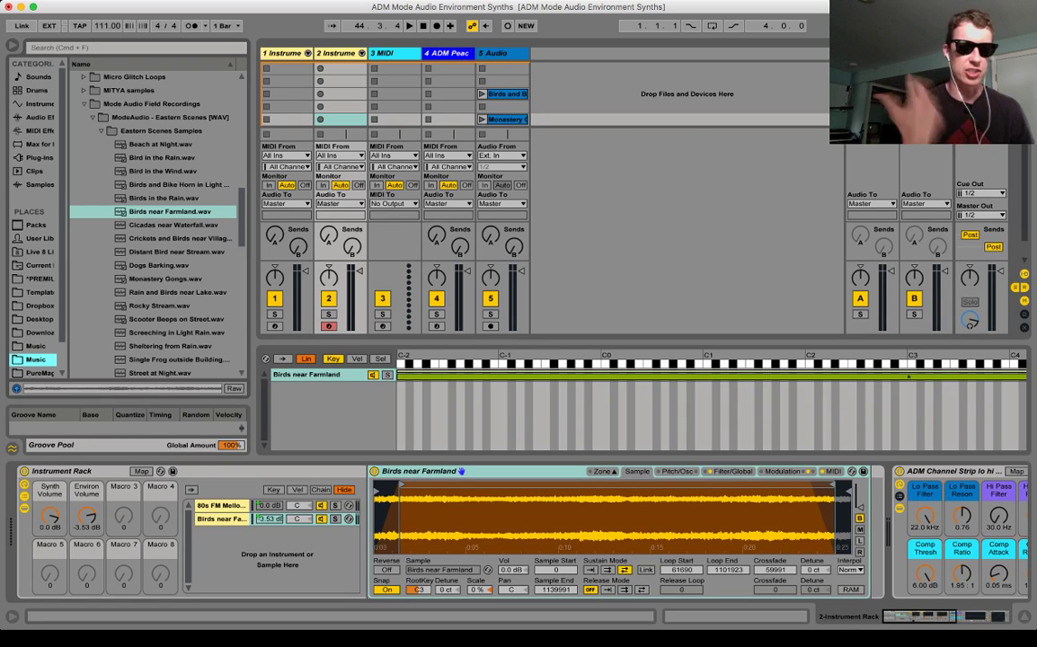
{"action": "left_click", "coordinate": [160, 265]}
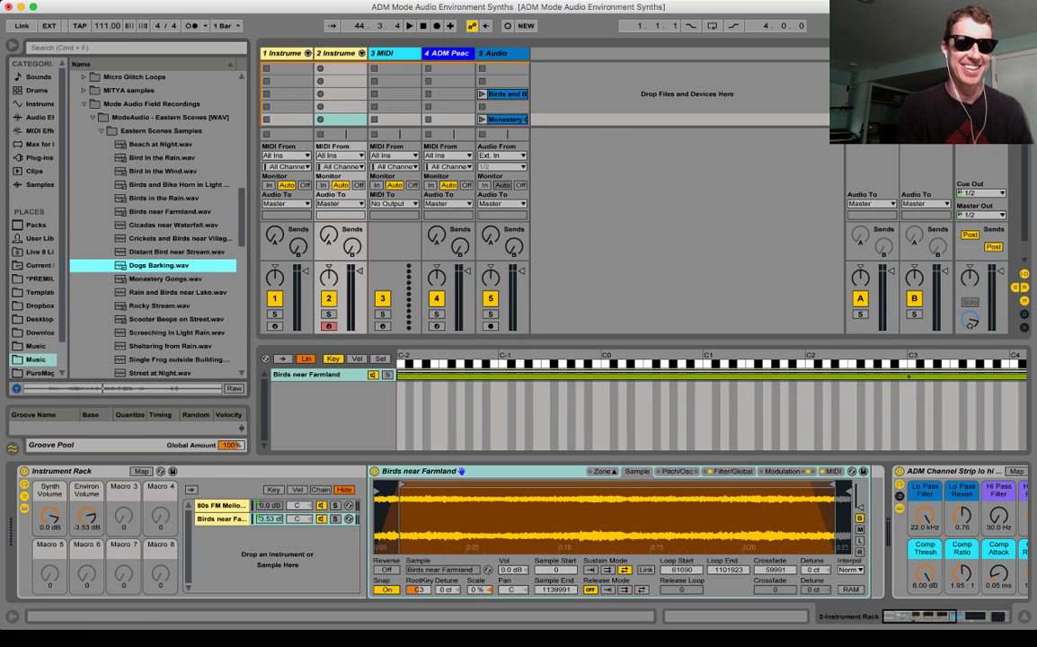
{"action": "left_click", "coordinate": [159, 306]}
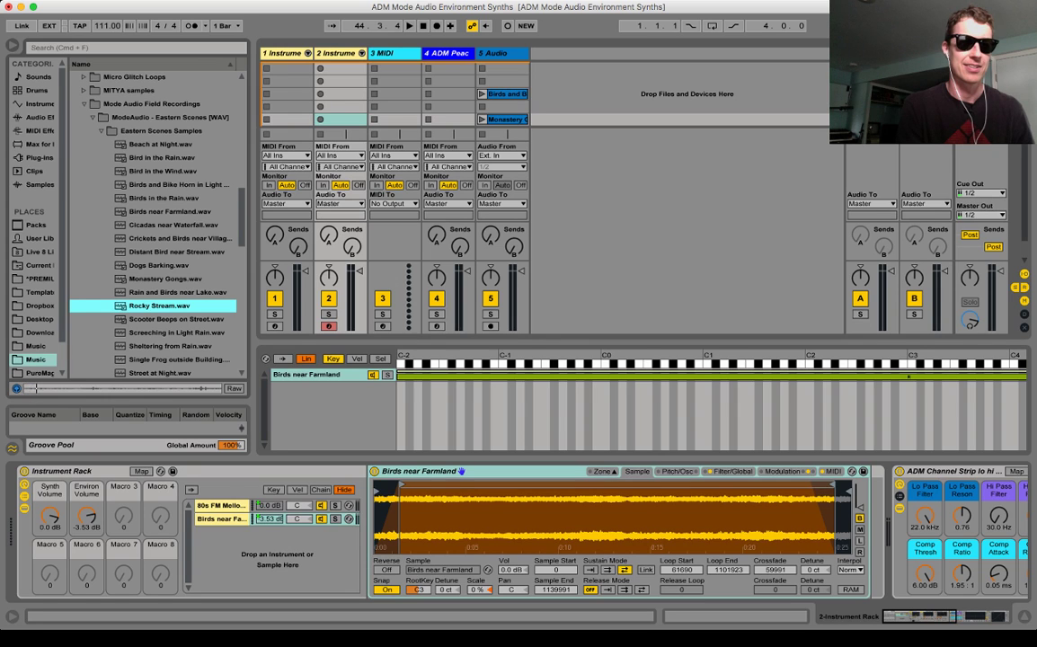
{"action": "scroll", "coordinate": [152, 220], "scroll_direction": "down", "scroll_amount": 5}
{"action": "scroll", "coordinate": [152, 220], "scroll_direction": "up", "scroll_amount": 7}
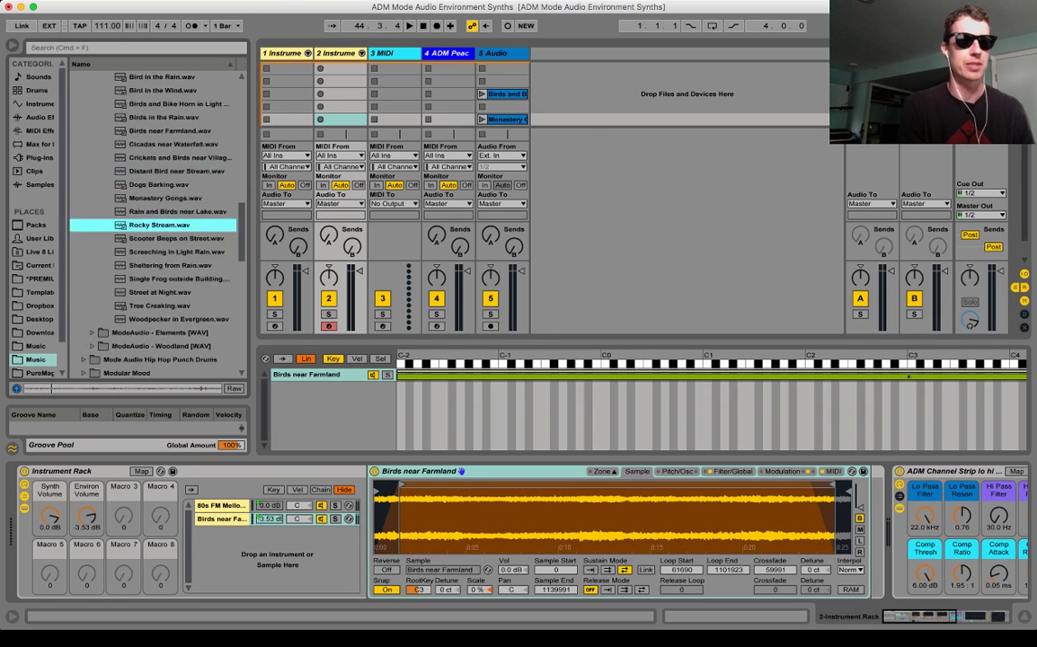
- Browse the ModeAudio - Elements [WAV] folder and audition the recordings in its Water folder
{"action": "left_click", "coordinate": [100, 197]}
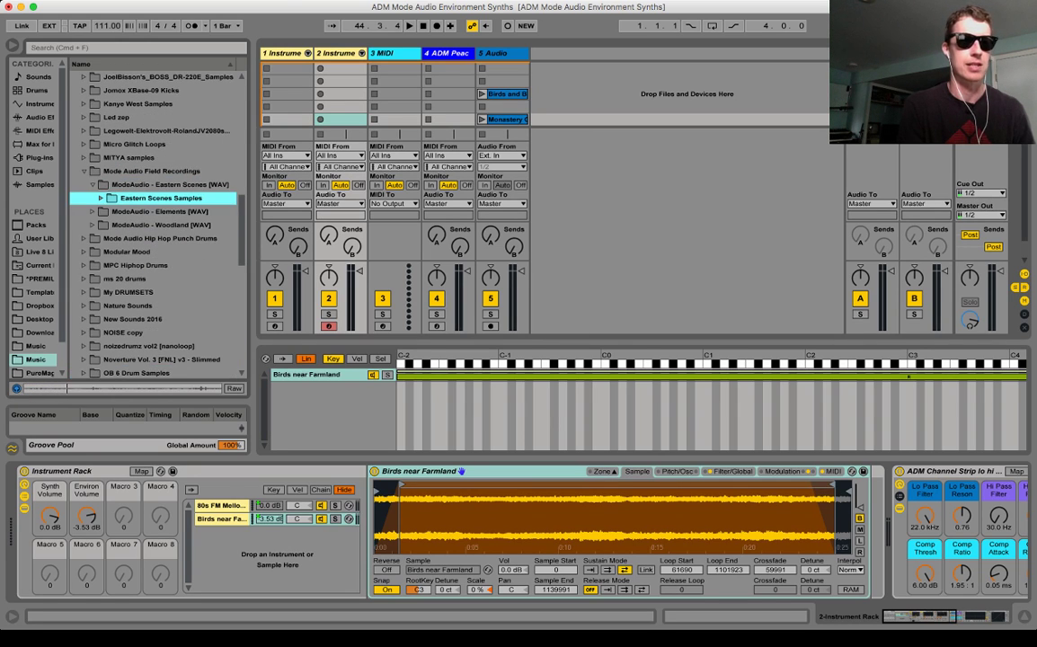
{"action": "left_click", "coordinate": [92, 184]}
{"action": "left_click", "coordinate": [93, 197]}
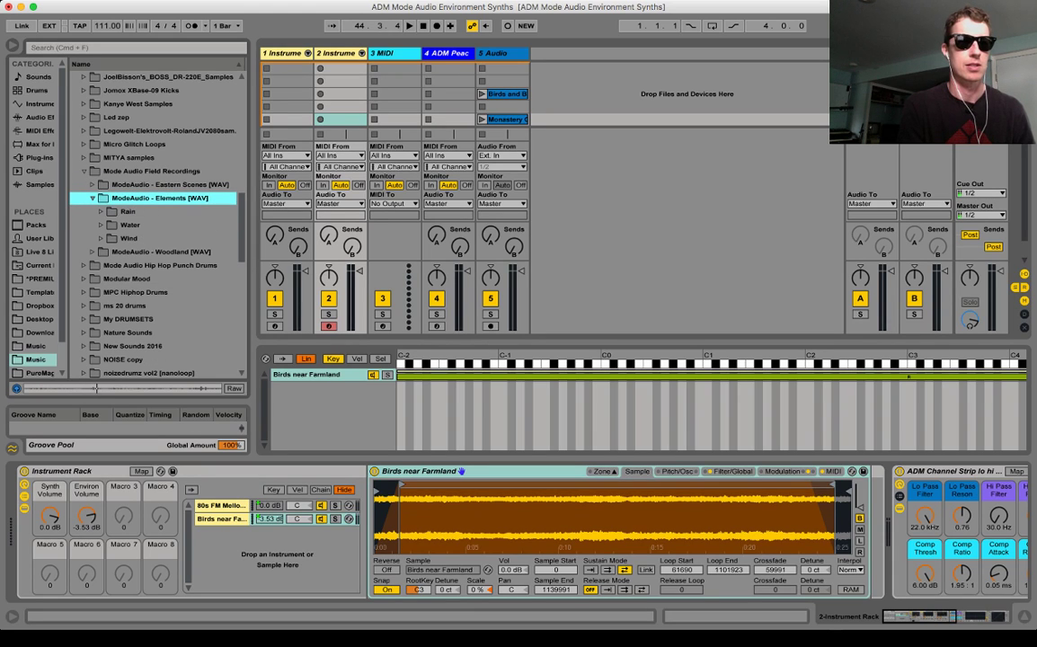
{"action": "left_click", "coordinate": [93, 251]}
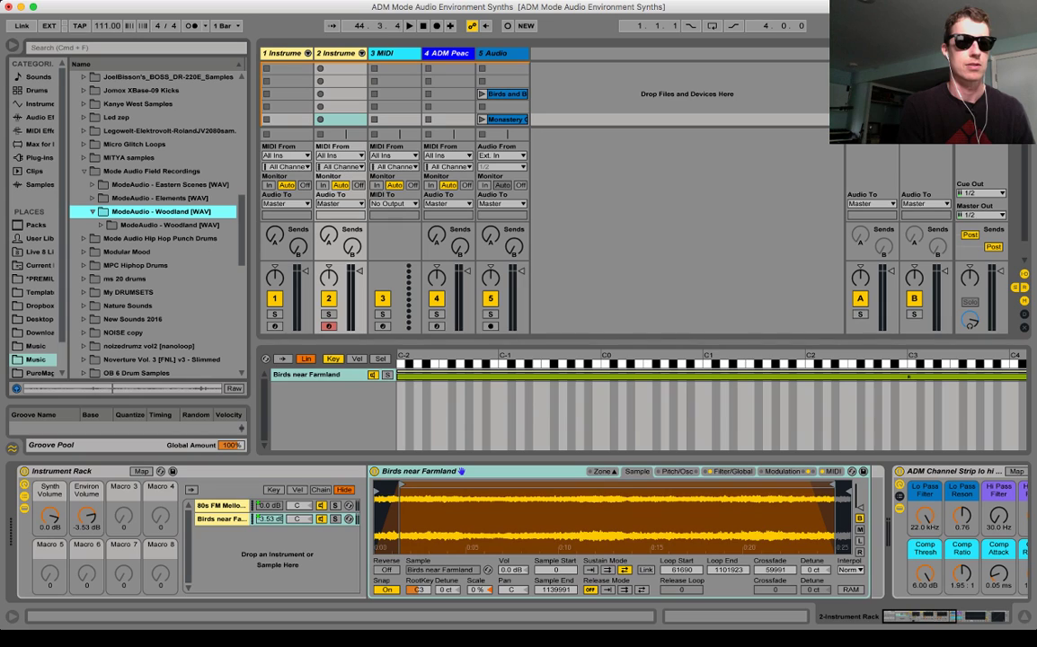
{"action": "left_click", "coordinate": [93, 198]}
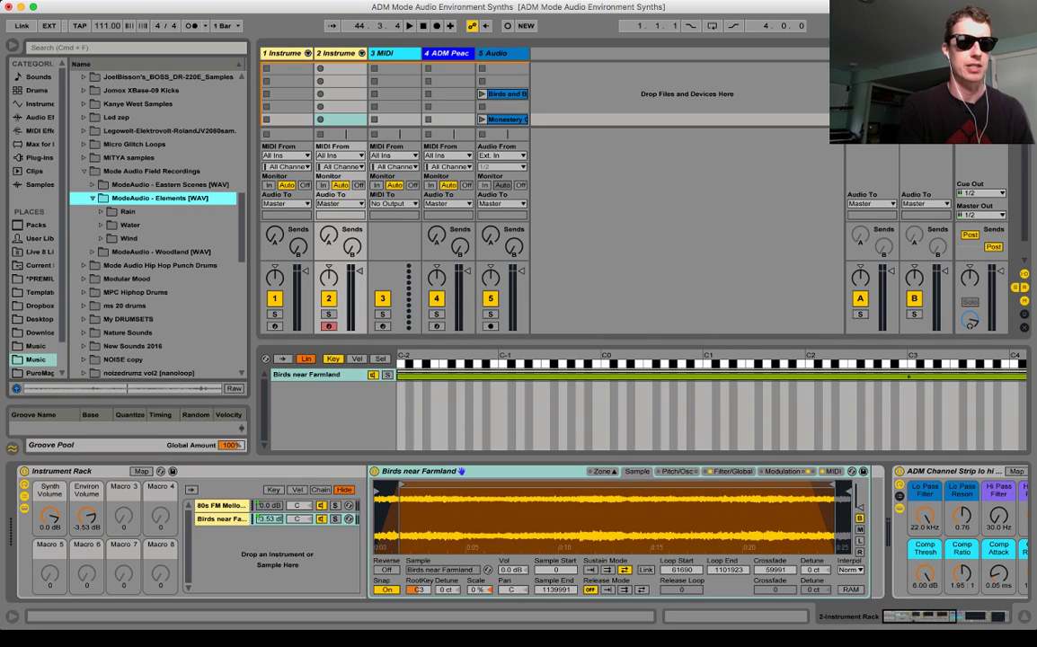
{"action": "left_click", "coordinate": [131, 224]}
{"action": "left_click", "coordinate": [167, 238]}
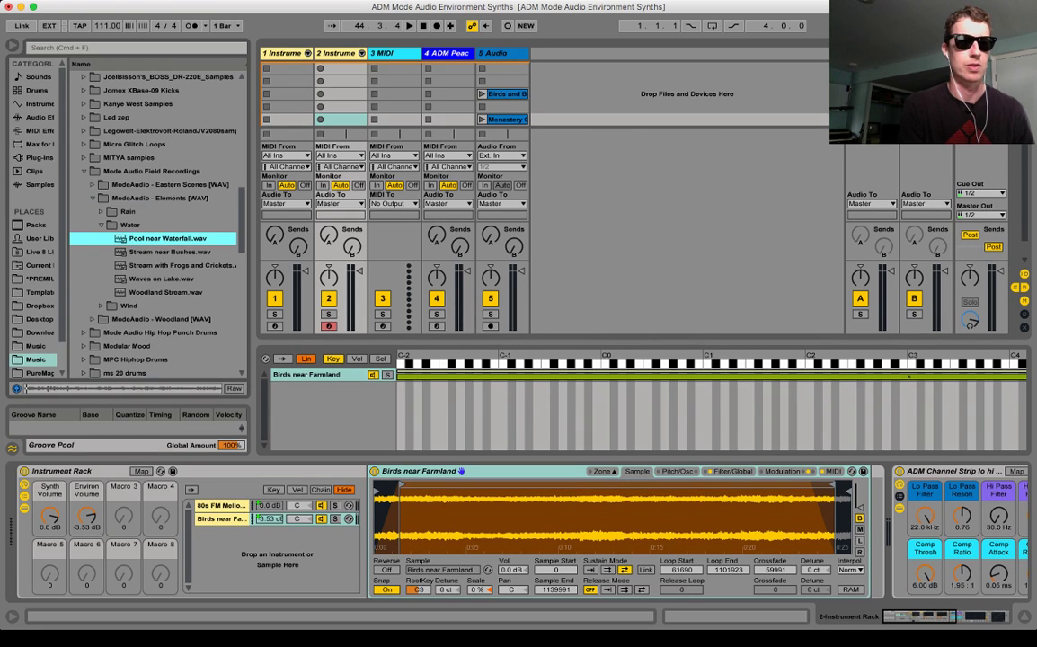
{"action": "left_click", "coordinate": [169, 252]}
{"action": "left_click", "coordinate": [171, 265]}
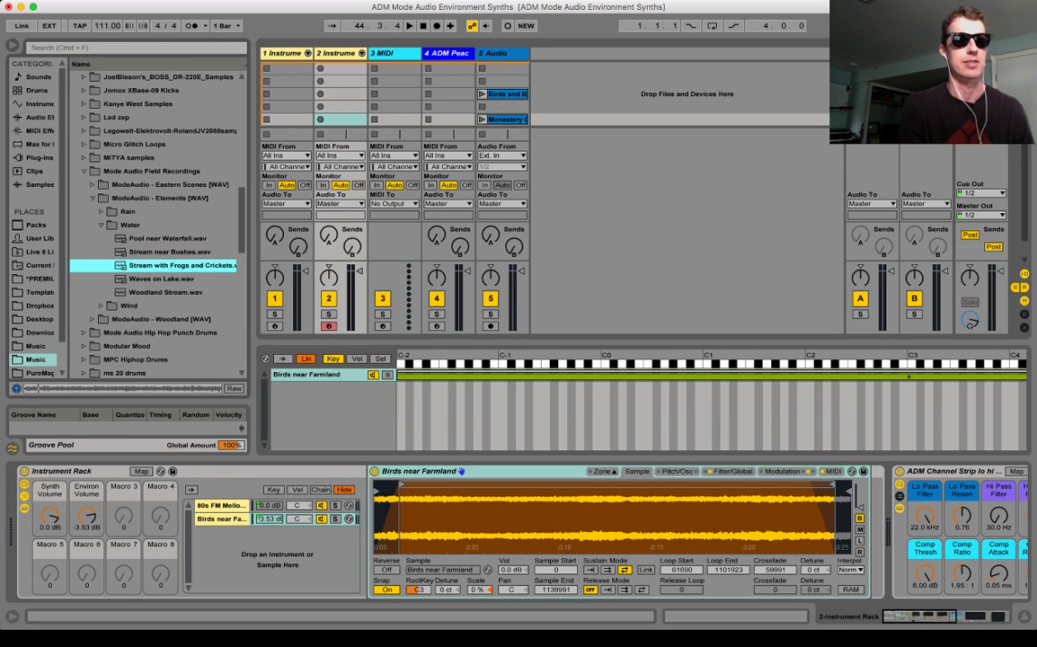
{"action": "left_click", "coordinate": [162, 279]}
{"action": "left_click", "coordinate": [165, 292]}
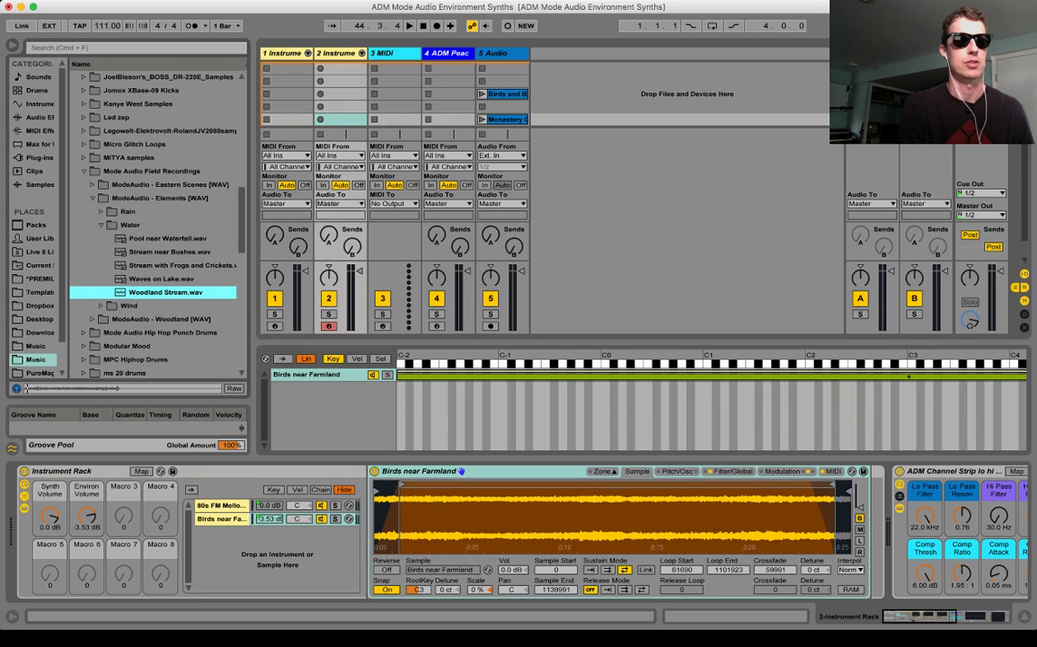
- Audition the recordings in the Elements Rain folder and load Rain on Tarpaulin.wav into the Sampler in place of Birds near Farmland
{"action": "left_click", "coordinate": [127, 212]}
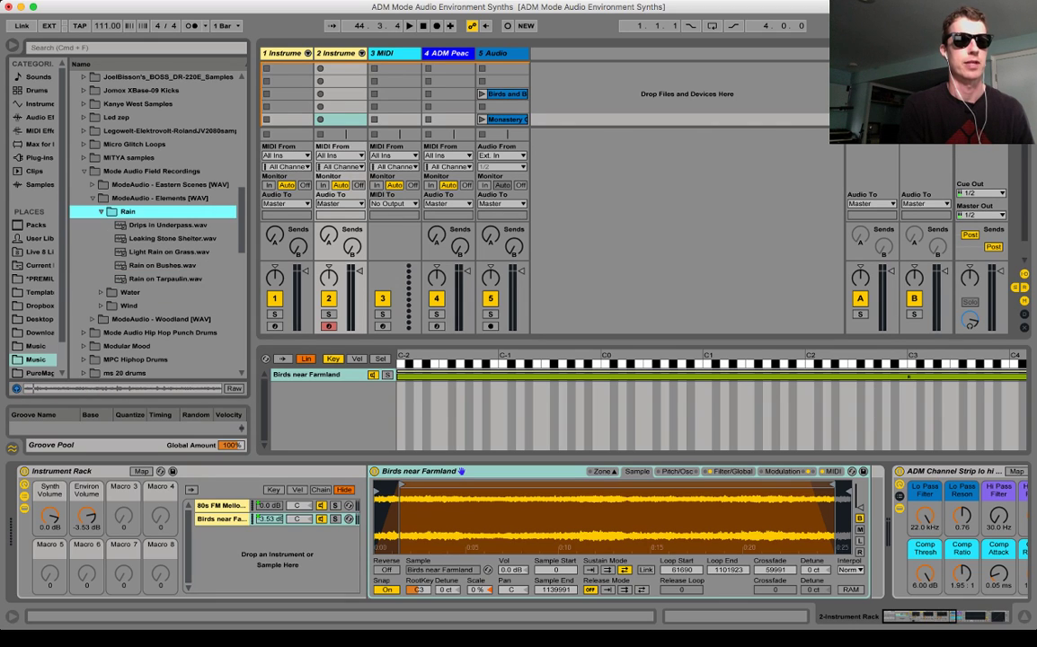
{"action": "left_click", "coordinate": [168, 225]}
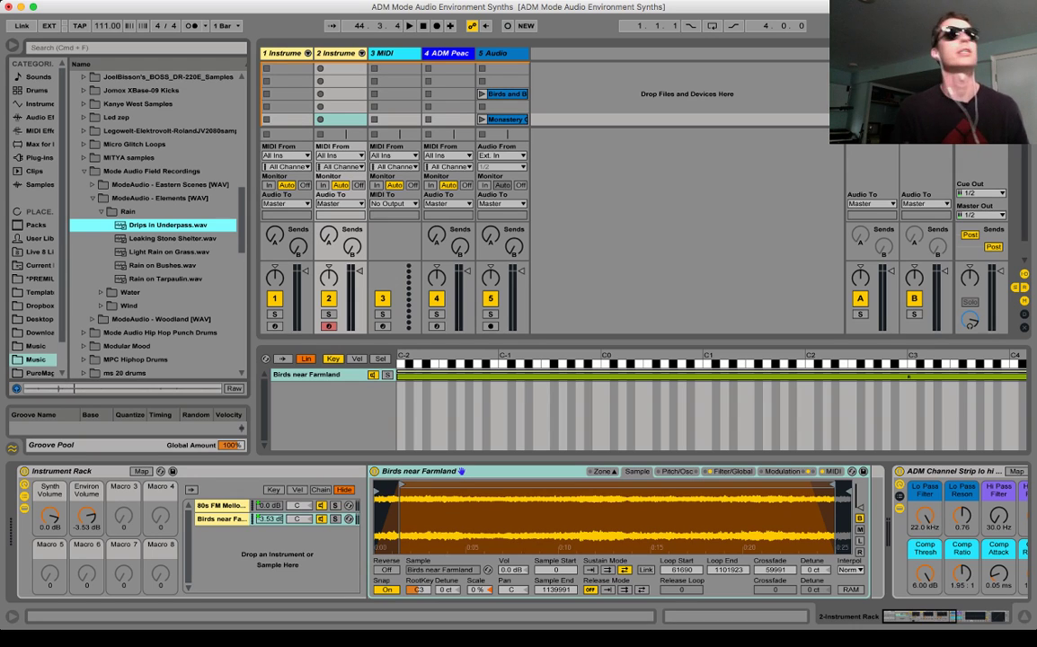
{"action": "left_click", "coordinate": [171, 239]}
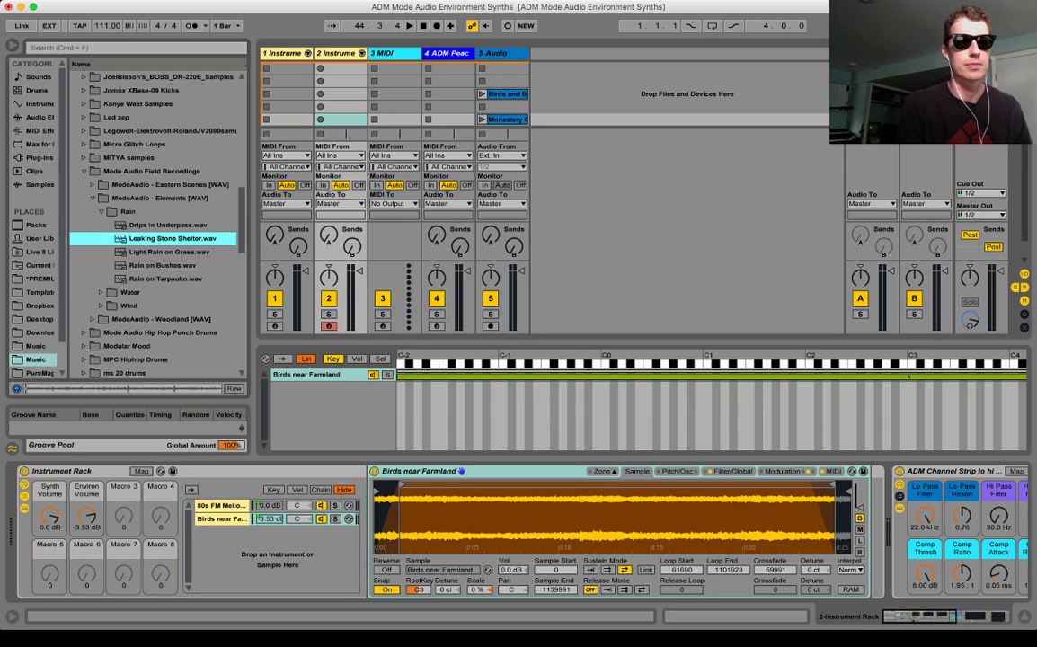
{"action": "left_click", "coordinate": [169, 251]}
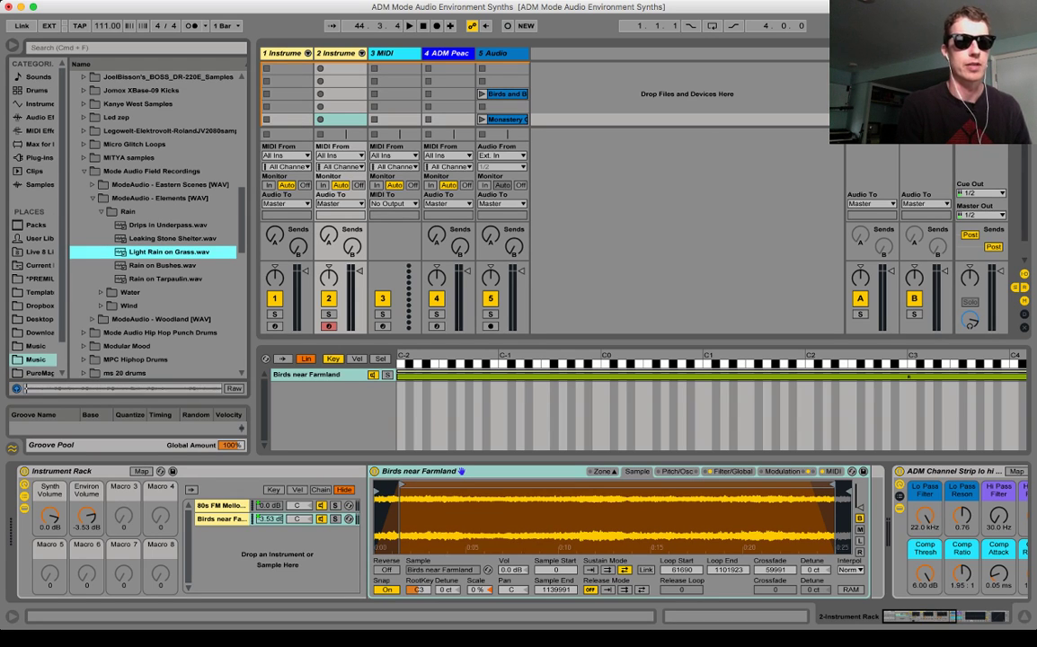
{"action": "left_click", "coordinate": [162, 265]}
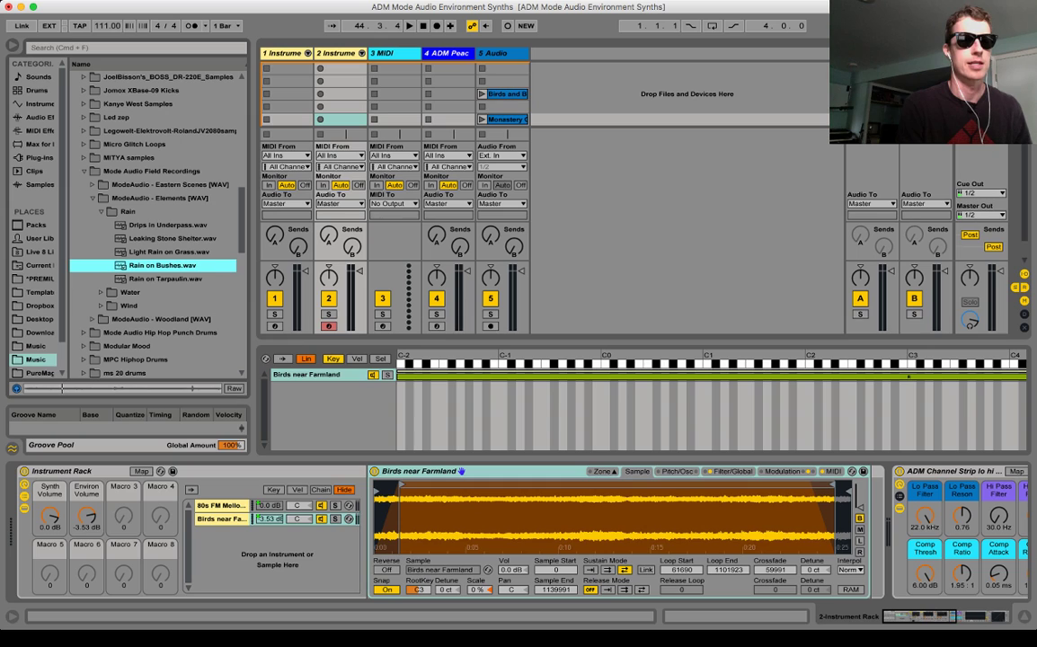
{"action": "left_click", "coordinate": [166, 279]}
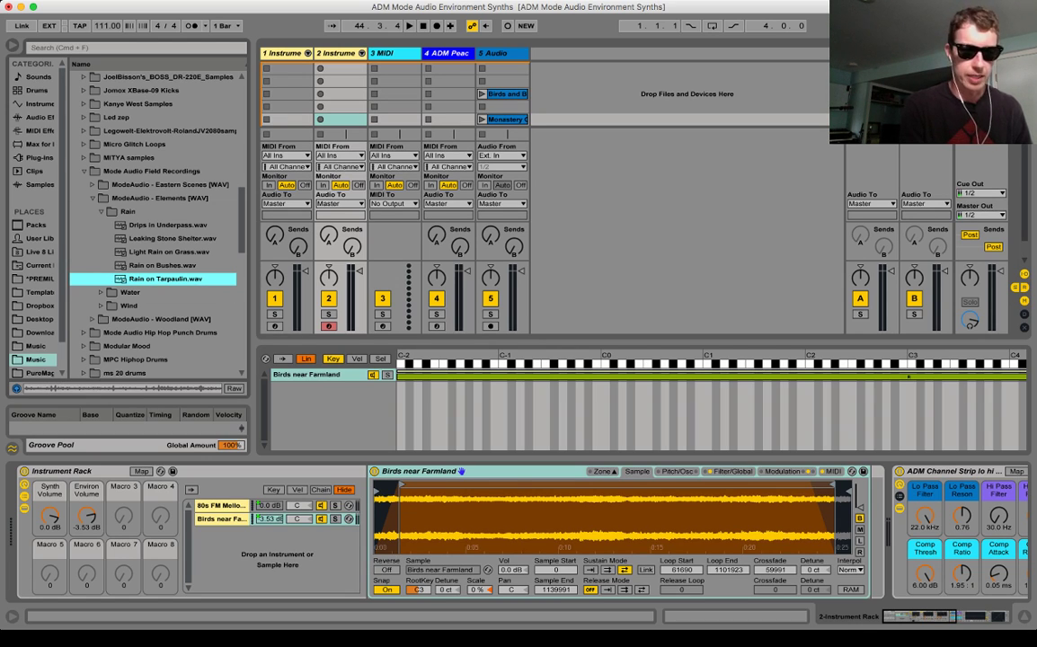
{"action": "key", "text": "Return"}
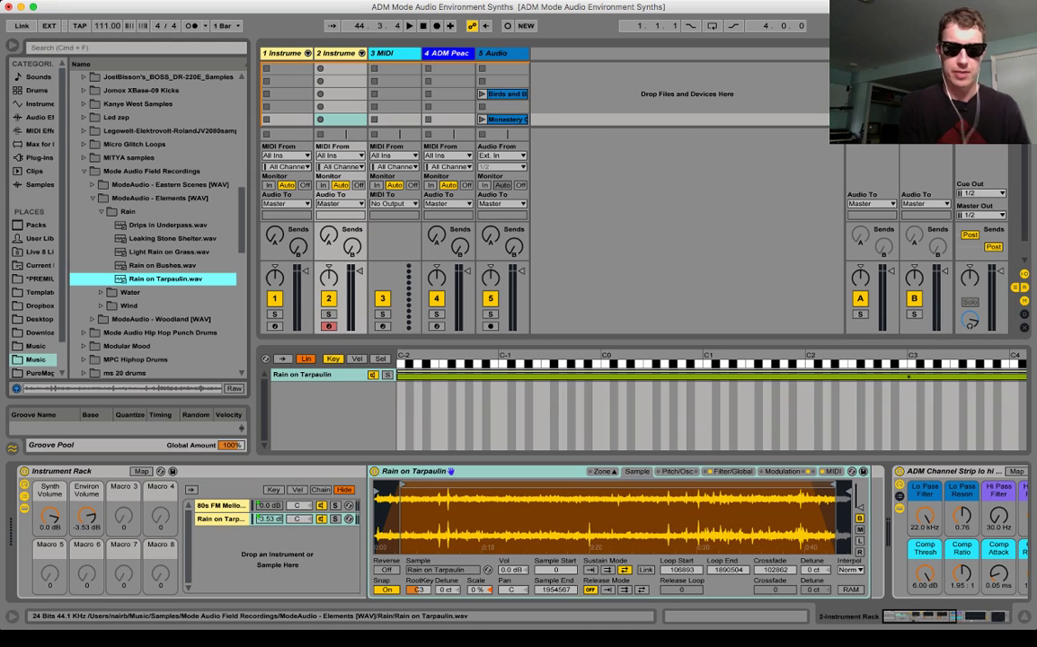
- Set the Rain on Tarpaulin filter frequency to 1.67 kHz with the synth chain temporarily muted, and set the Environ Volume macro to -10.691 dB
{"action": "left_click", "coordinate": [732, 472]}
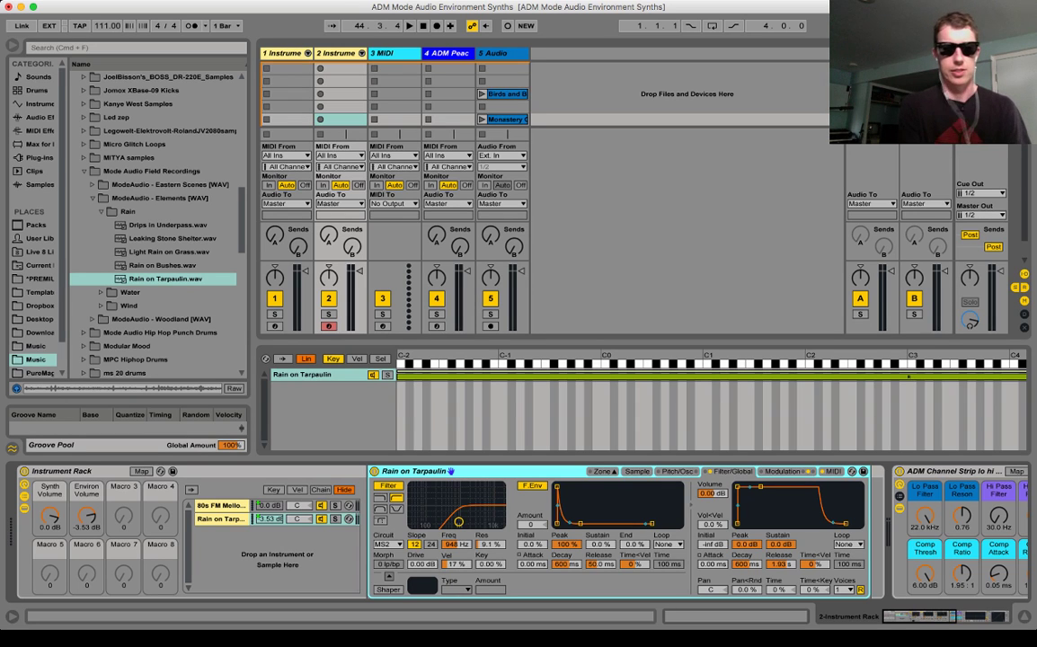
{"action": "left_click", "coordinate": [322, 506]}
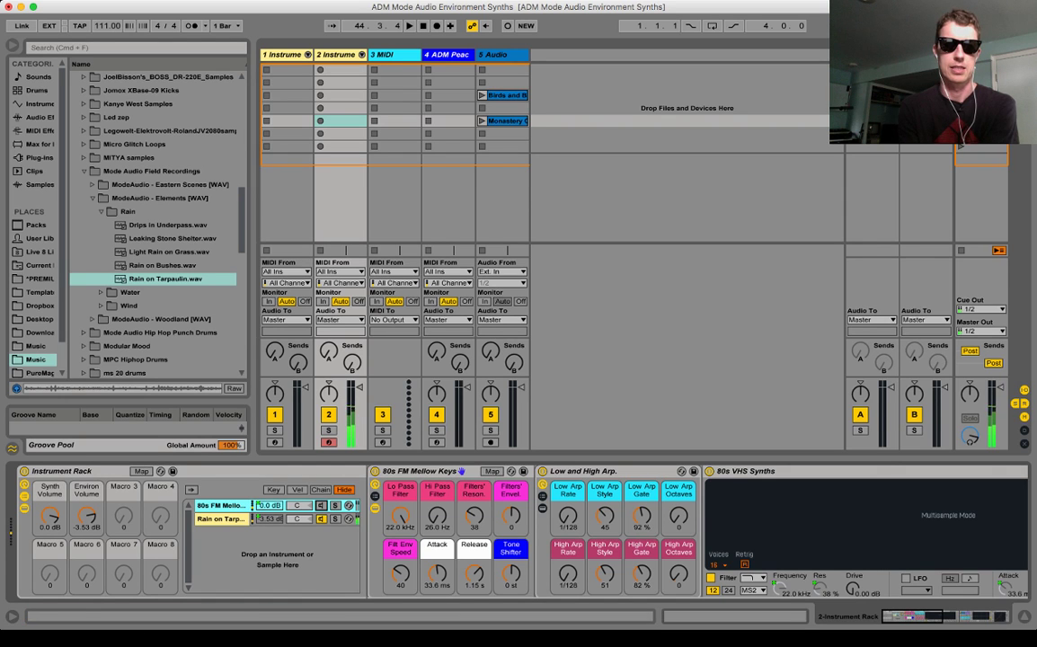
{"action": "left_click", "coordinate": [221, 519]}
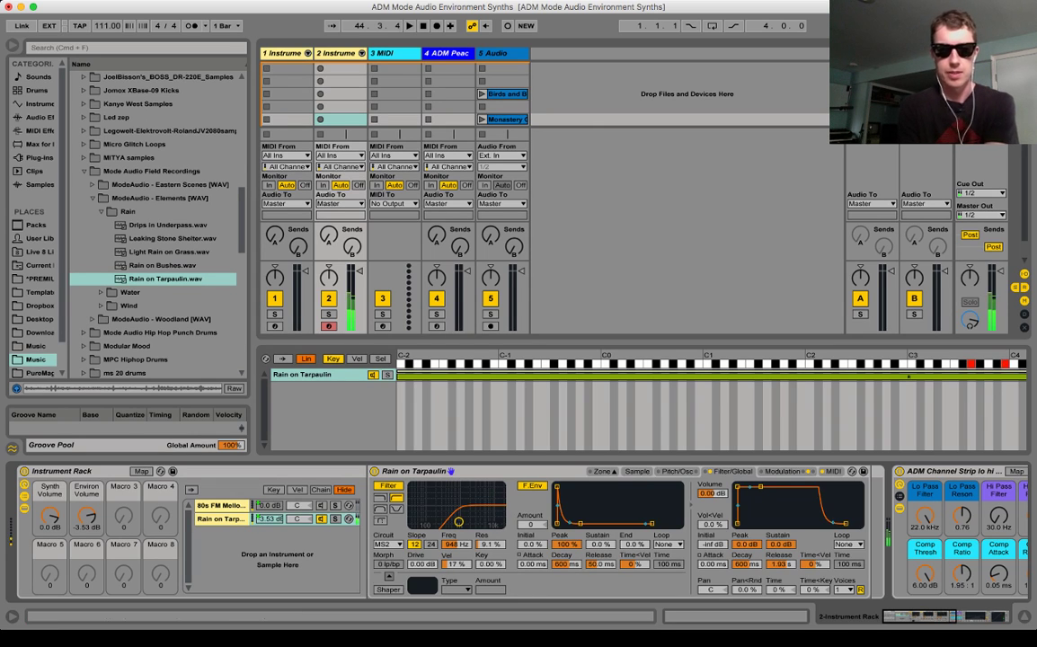
{"action": "left_click_drag", "start_coordinate": [456, 544], "coordinate": [456, 530]}
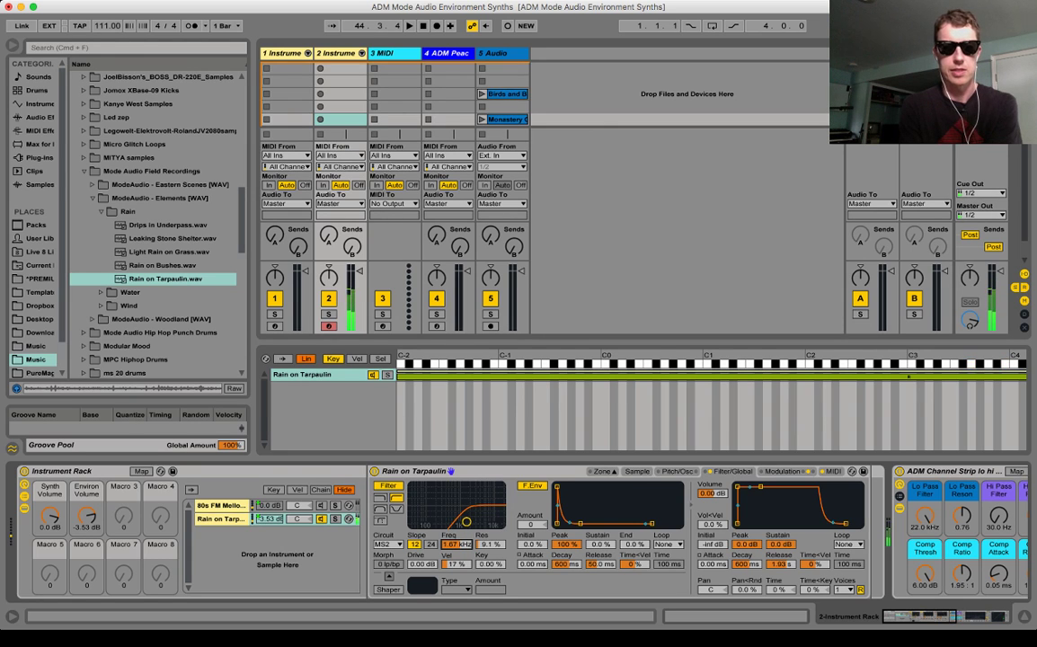
{"action": "left_click", "coordinate": [220, 506]}
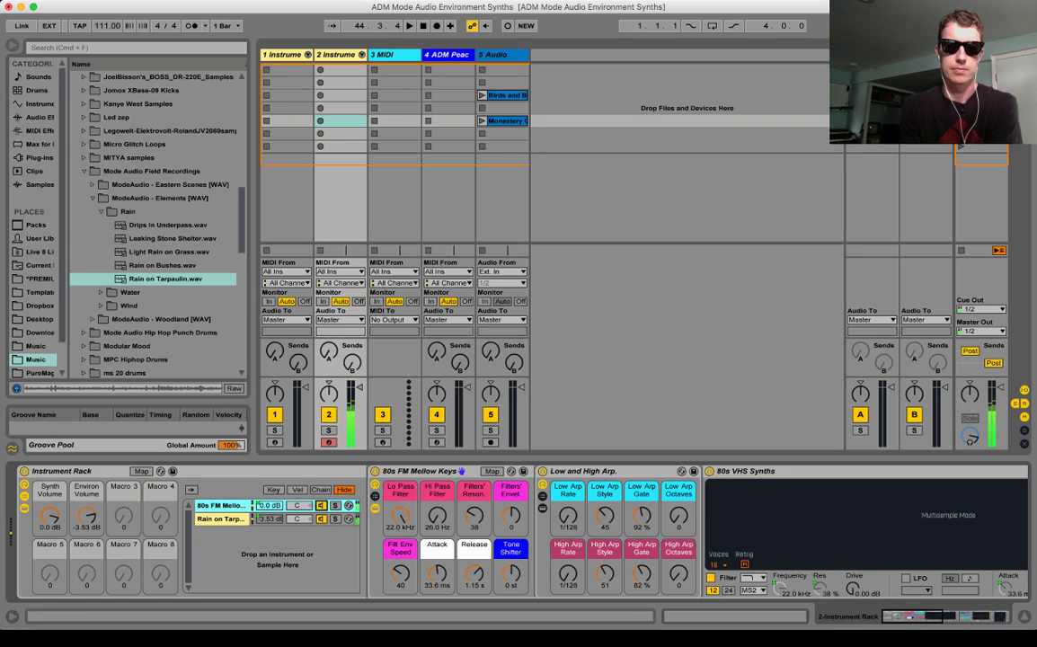
{"action": "left_click_drag", "start_coordinate": [88, 515], "coordinate": [87, 540]}
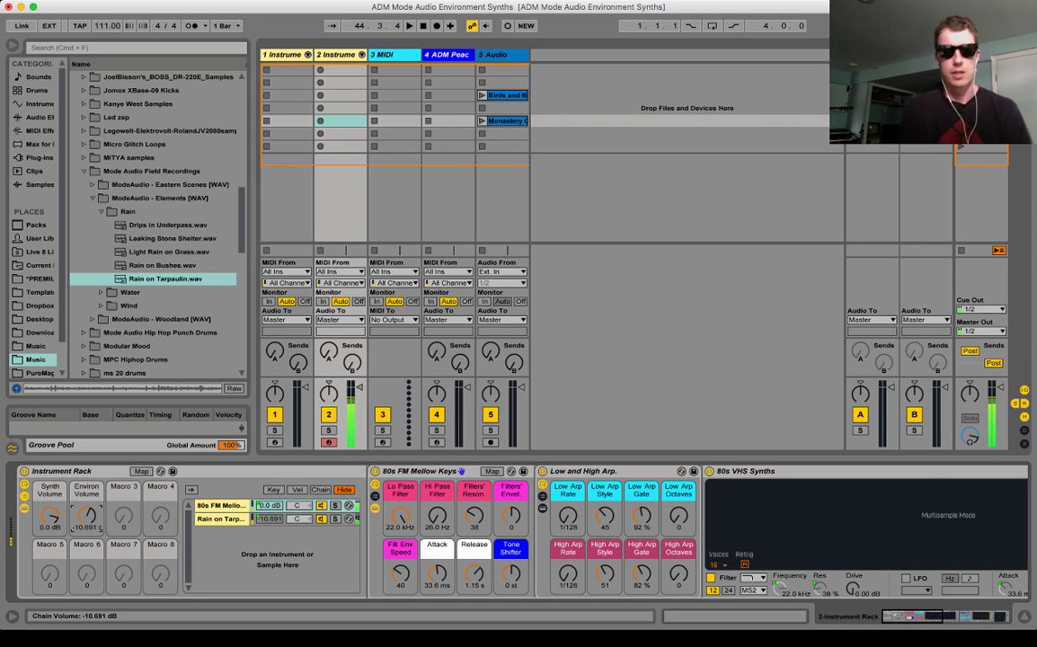
- Set the filter frequency of the Rain on Tarpaulin Sampler to 4.69 kHz
{"action": "scroll", "coordinate": [518, 530], "scroll_direction": "right", "scroll_amount": 4}
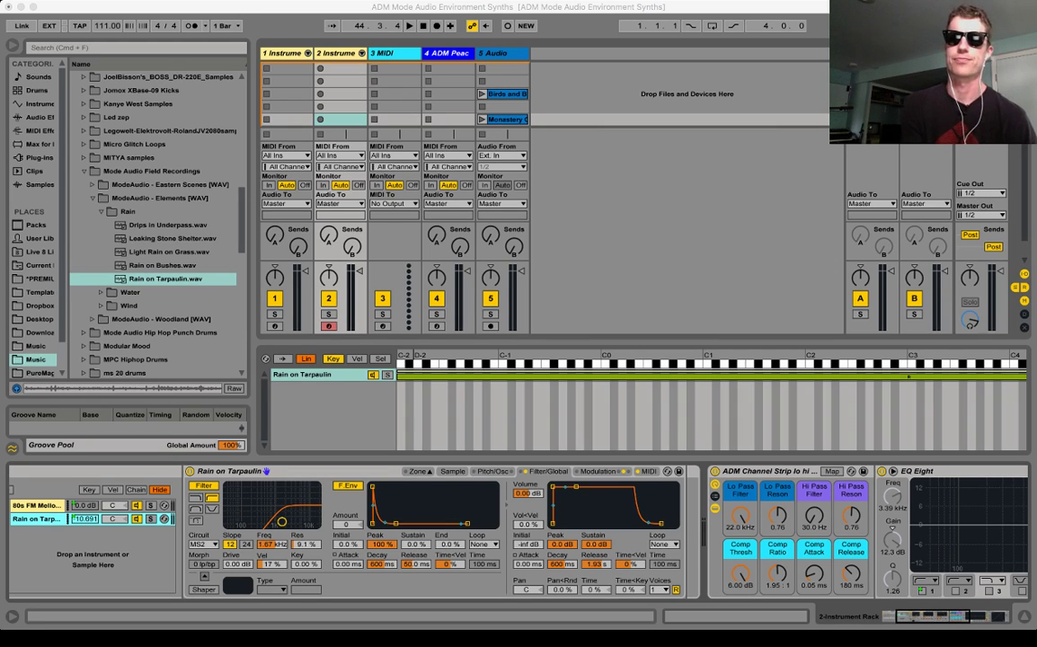
{"action": "key", "text": "super+Tab"}
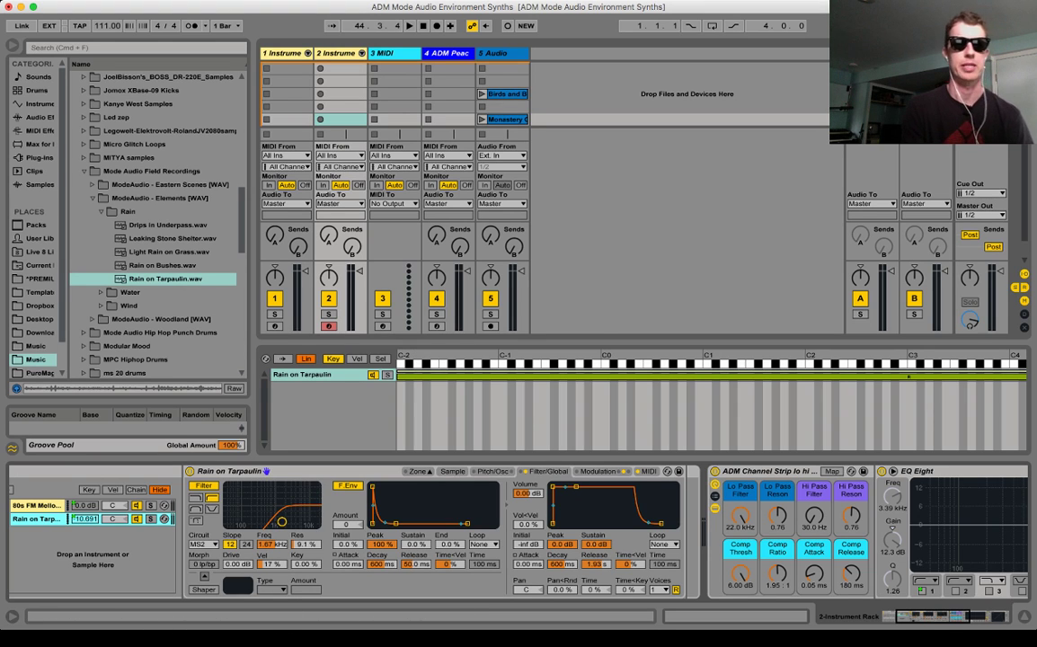
{"action": "scroll", "coordinate": [431, 530], "scroll_direction": "left", "scroll_amount": 5}
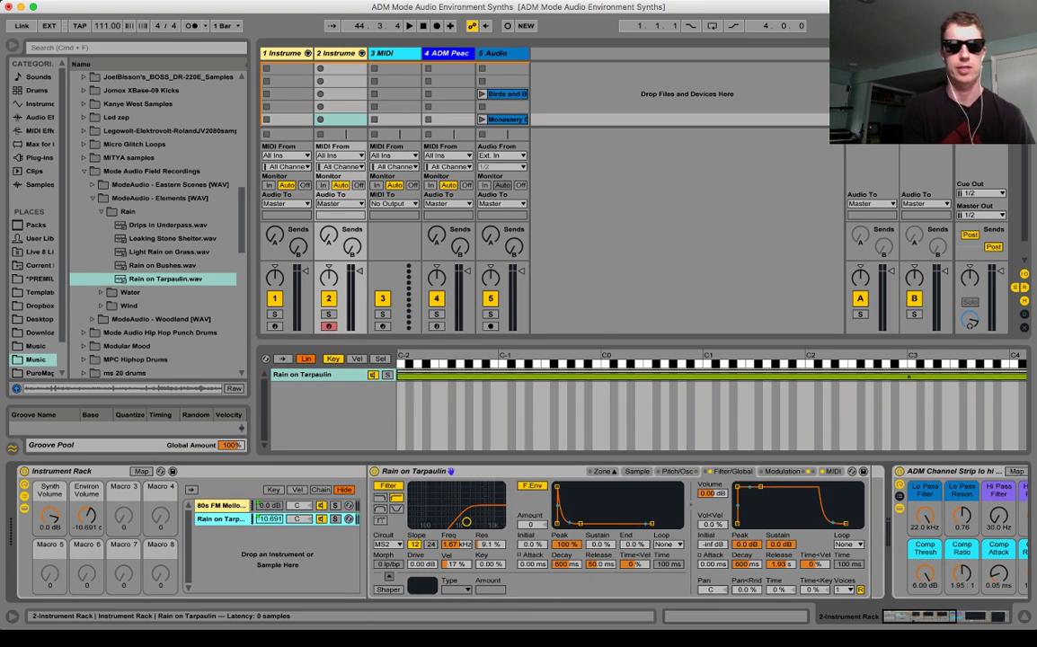
{"action": "left_click", "coordinate": [428, 471]}
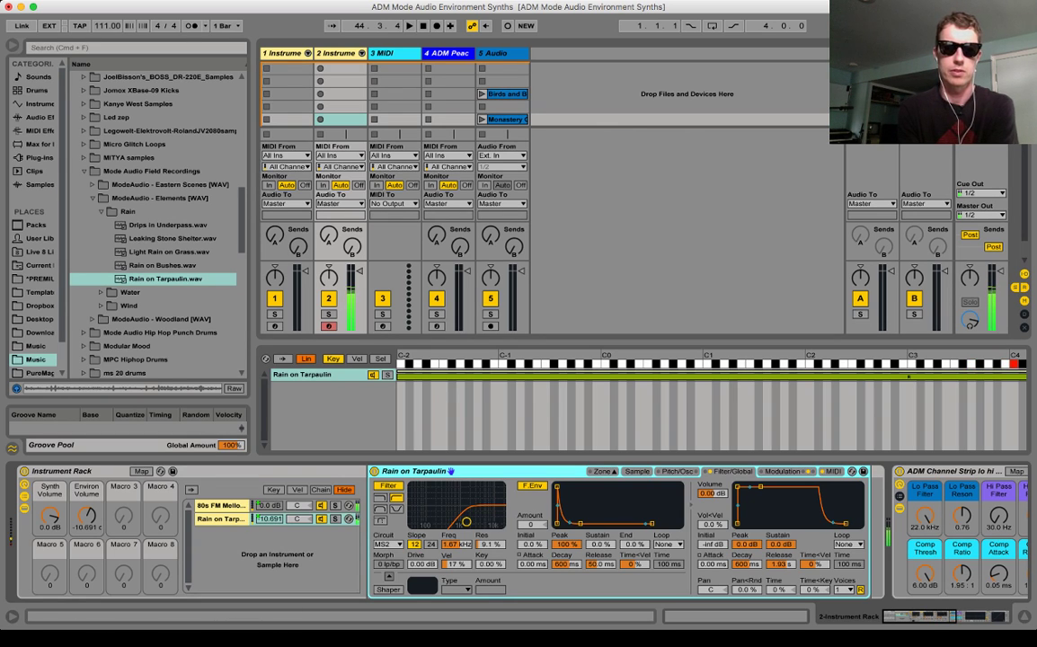
{"action": "left_click_drag", "start_coordinate": [456, 544], "coordinate": [457, 526]}
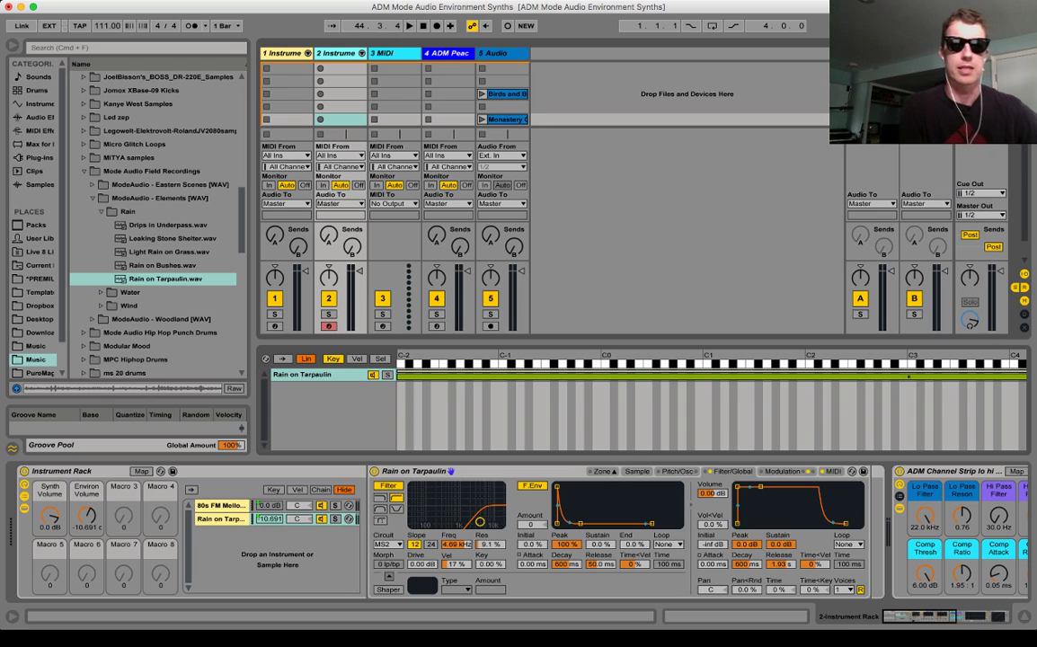
- Duplicate the Rain on Tarpaulin Instrument Rack track and delete the 80s FM Mellow Keys rack from the copy's first chain
{"action": "key", "text": "super+d"}
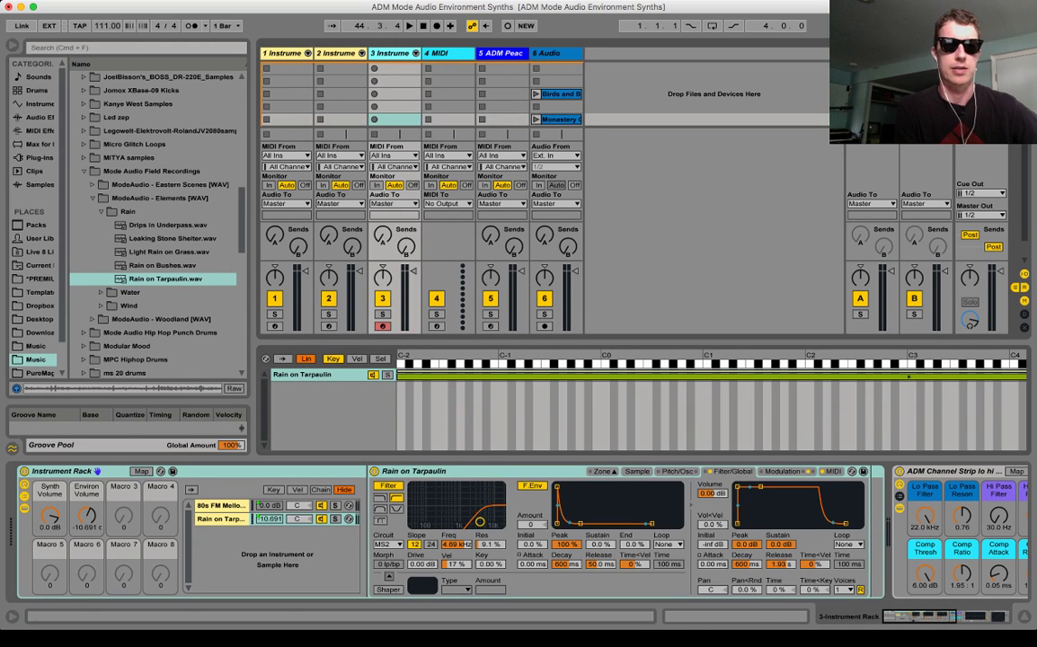
{"action": "left_click", "coordinate": [221, 505]}
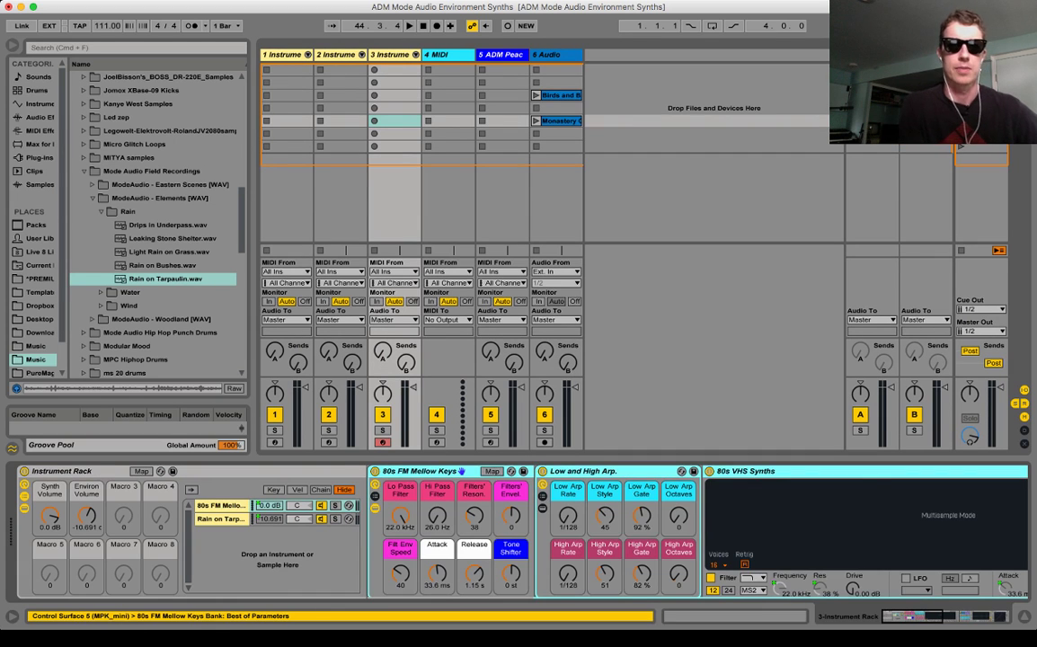
{"action": "left_click", "coordinate": [461, 471]}
{"action": "key", "text": "Delete"}
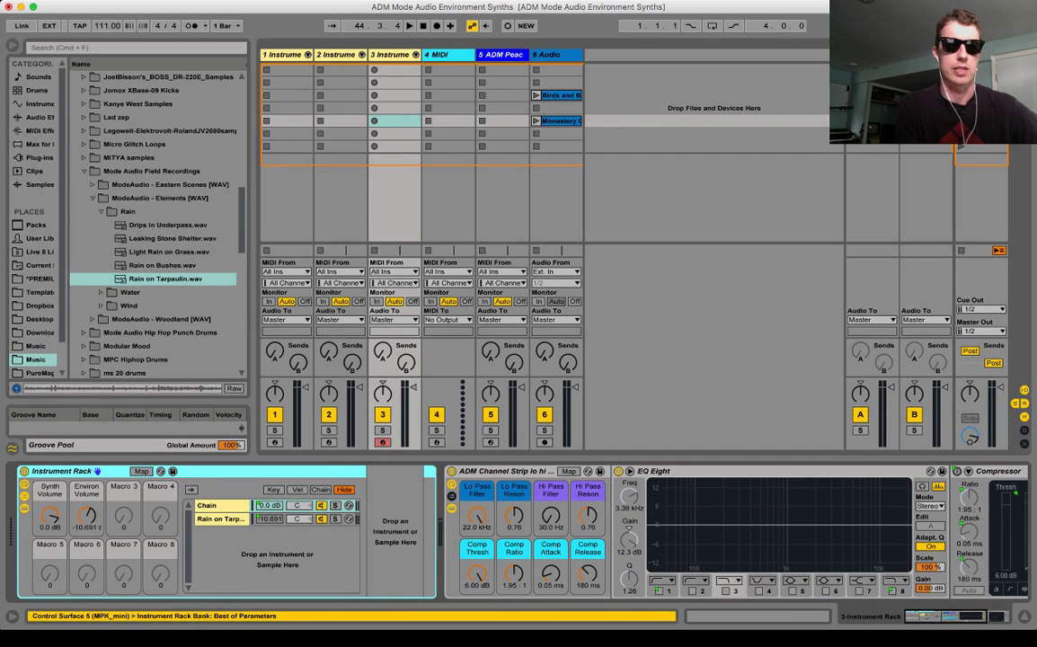
- Move the ADM Peaceful Synths rack from track 5 into the empty first chain of track 3's Instrument Rack
{"action": "left_click", "coordinate": [221, 520]}
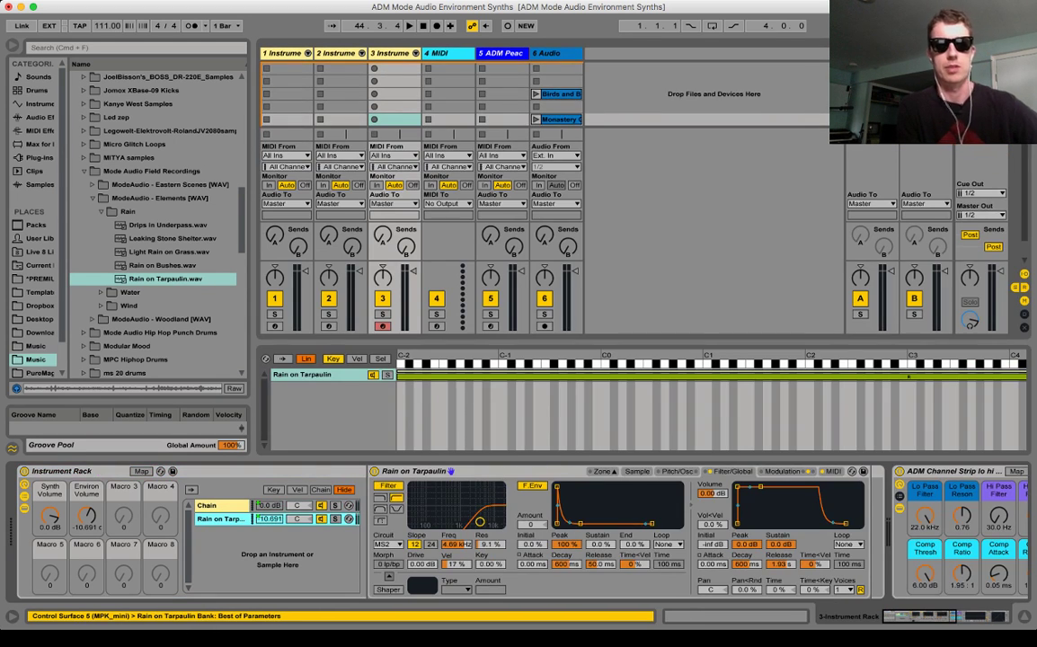
{"action": "left_click", "coordinate": [221, 506]}
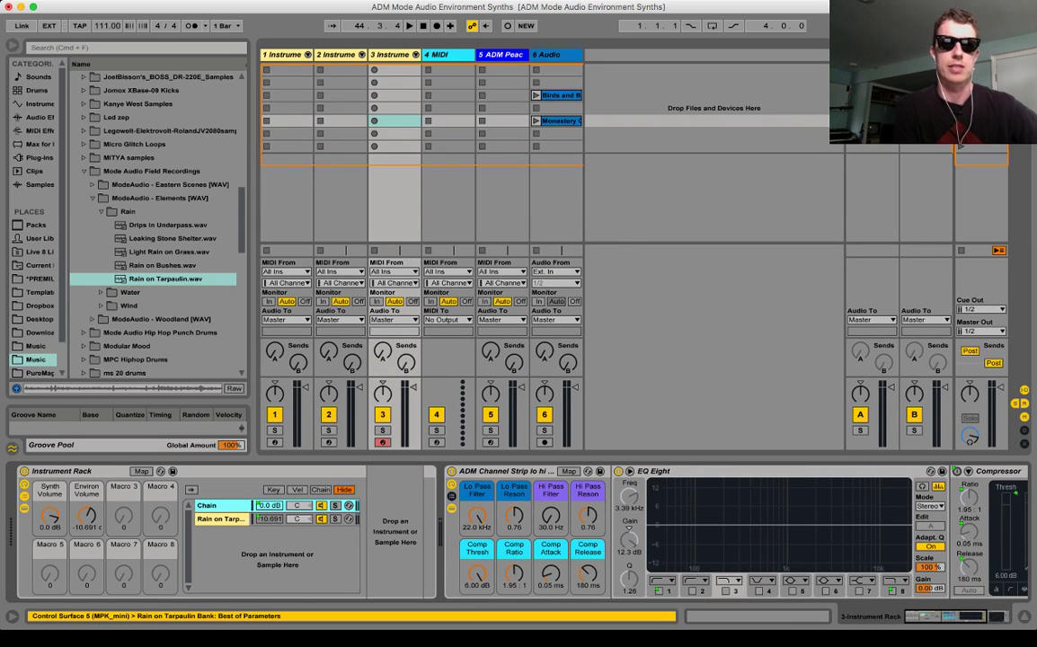
{"action": "left_click", "coordinate": [501, 55]}
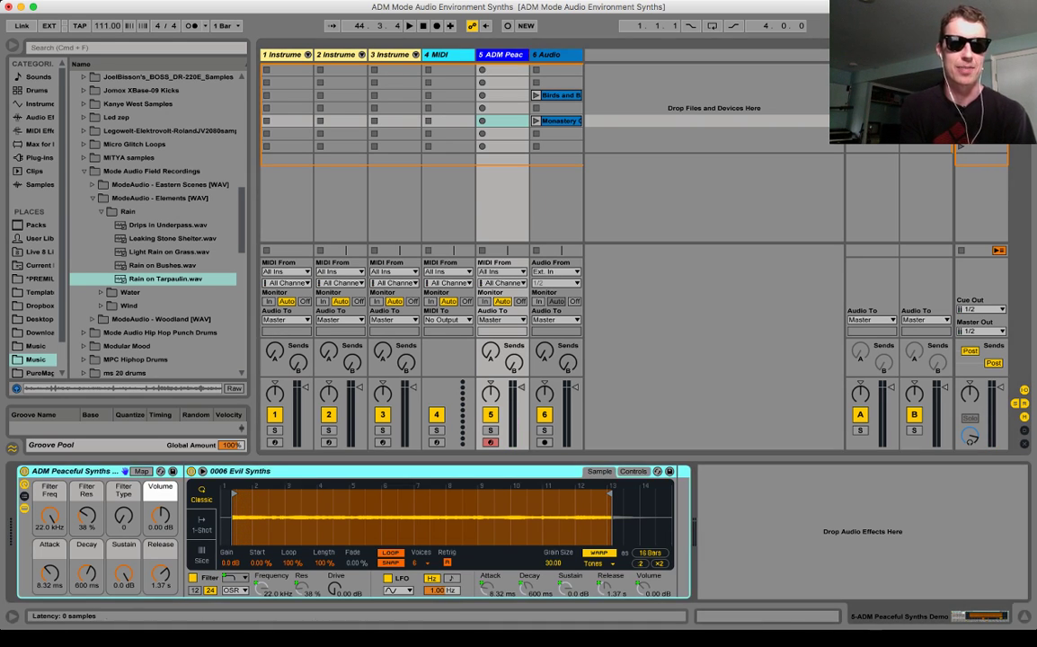
{"action": "left_click", "coordinate": [383, 443]}
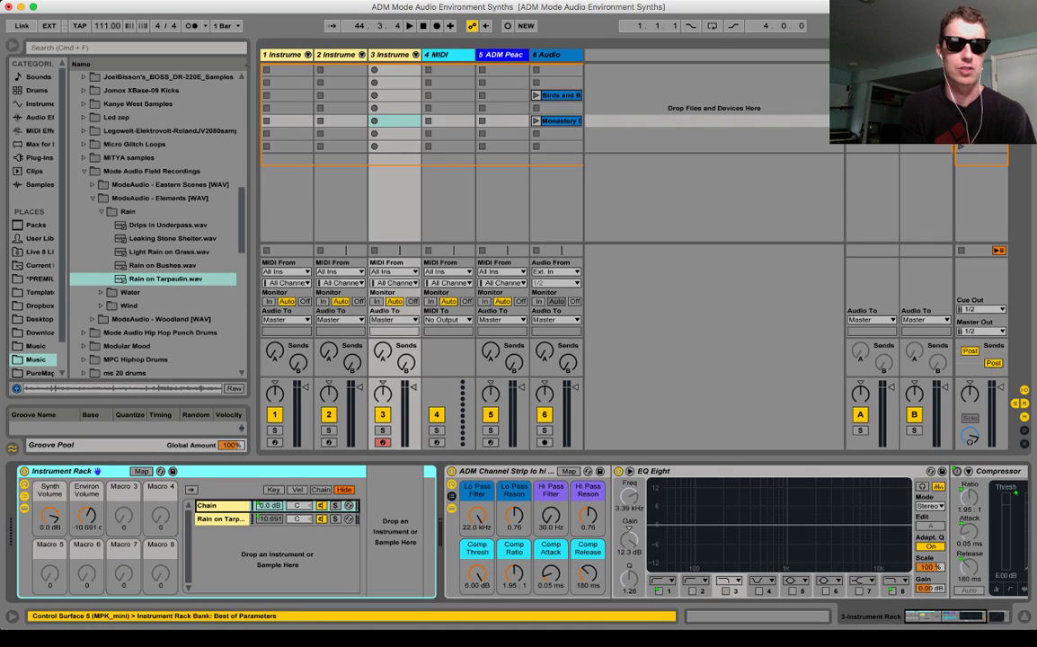
{"action": "left_click_drag", "start_coordinate": [440, 532], "coordinate": [395, 532]}
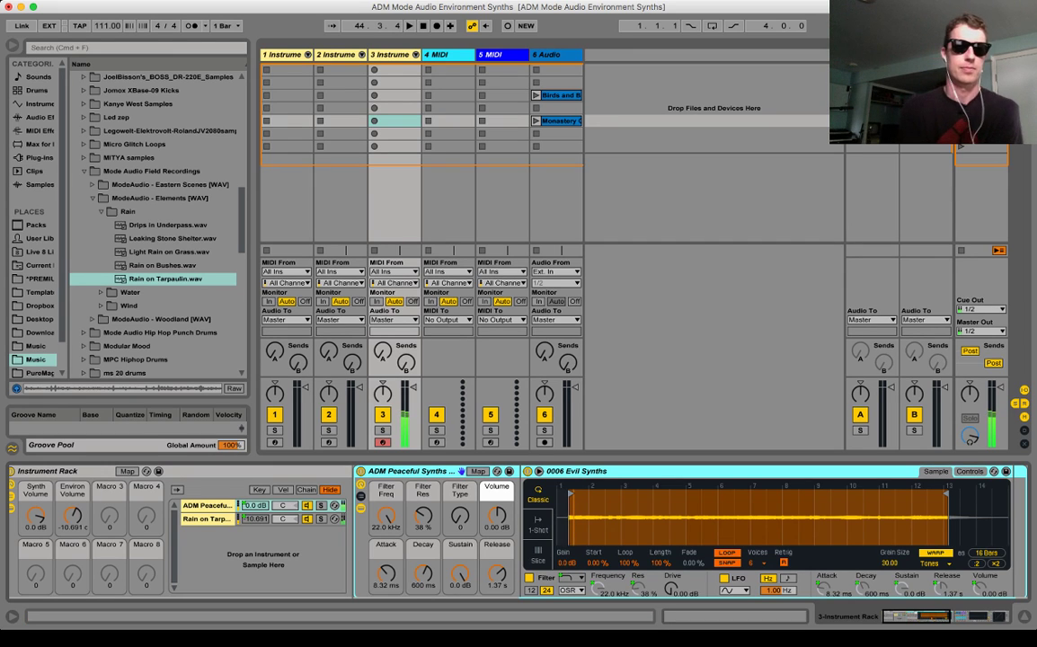
- Add all five recordings from the Elements Rain folder to the sample zones of the Rain on Tarpaulin Sampler on track 3
{"action": "left_click", "coordinate": [207, 519]}
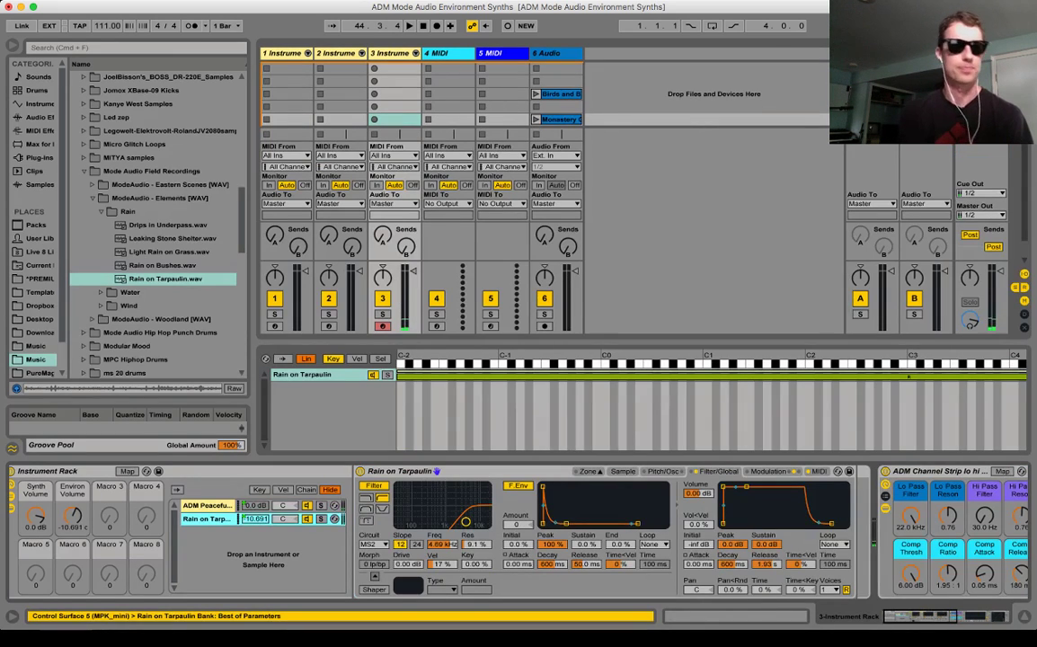
{"action": "left_click", "coordinate": [623, 472]}
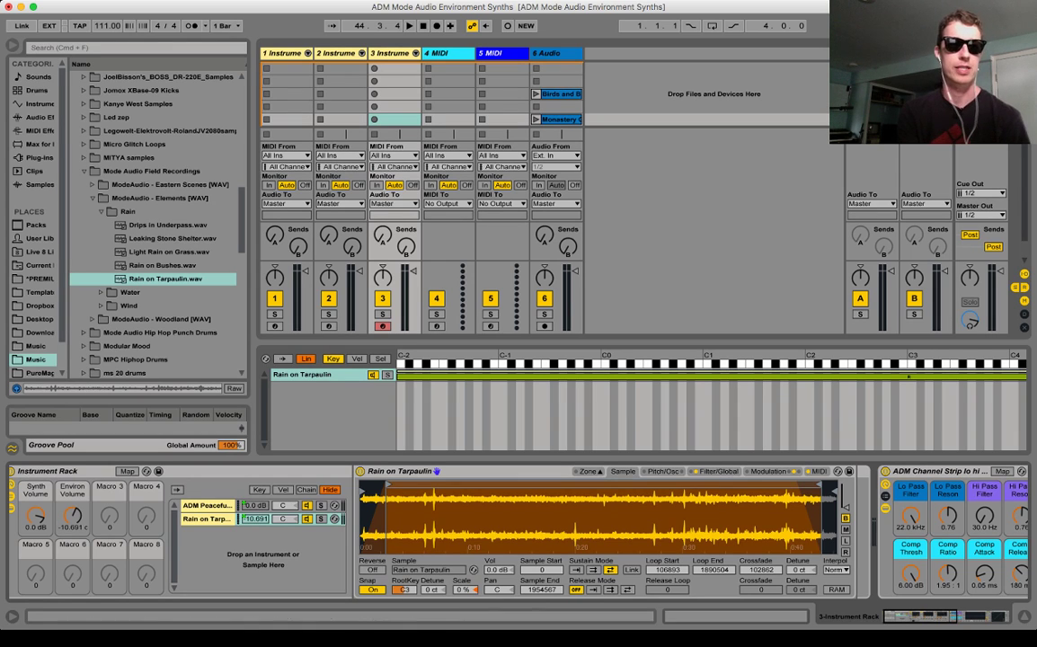
{"action": "left_click", "coordinate": [168, 225], "text": "shift"}
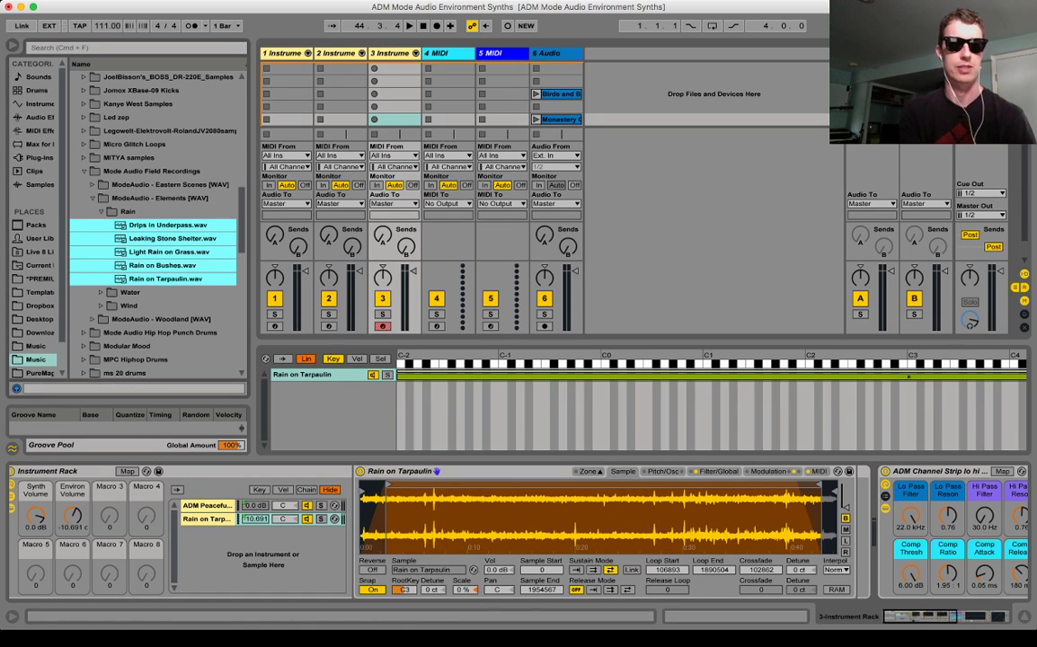
{"action": "left_click_drag", "start_coordinate": [168, 227], "coordinate": [330, 409]}
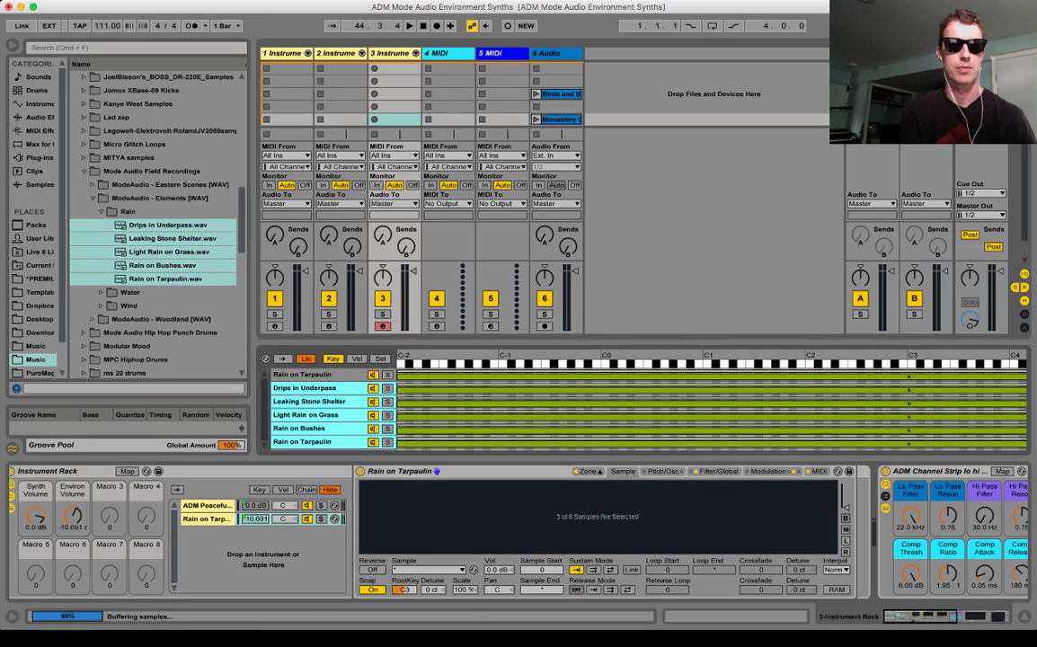
- Distribute the sample select ranges of all six Sampler zones equally and map the sample selector to Macro 3 as Sample Selector
{"action": "left_click", "coordinate": [380, 359]}
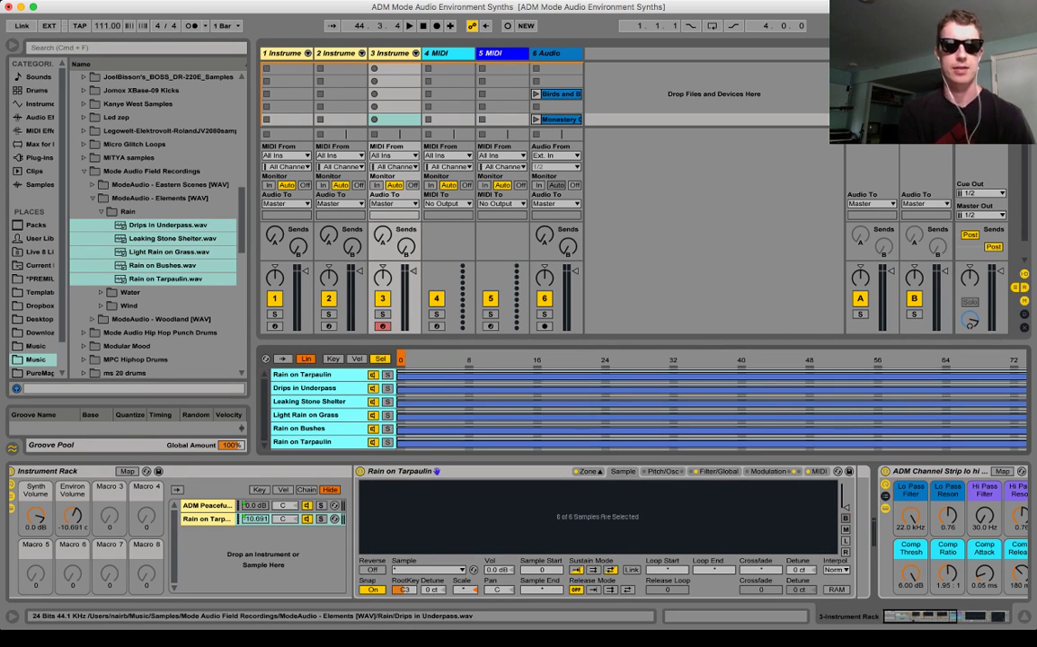
{"action": "left_click", "coordinate": [304, 387]}
{"action": "left_click", "coordinate": [303, 375]}
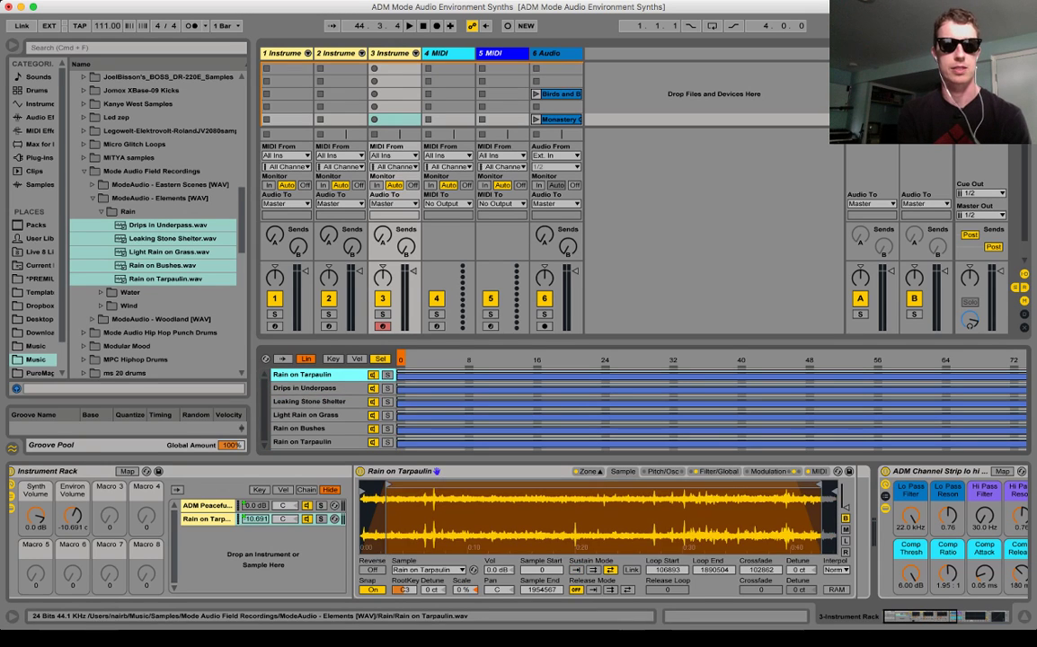
{"action": "left_click", "coordinate": [303, 441], "text": "shift"}
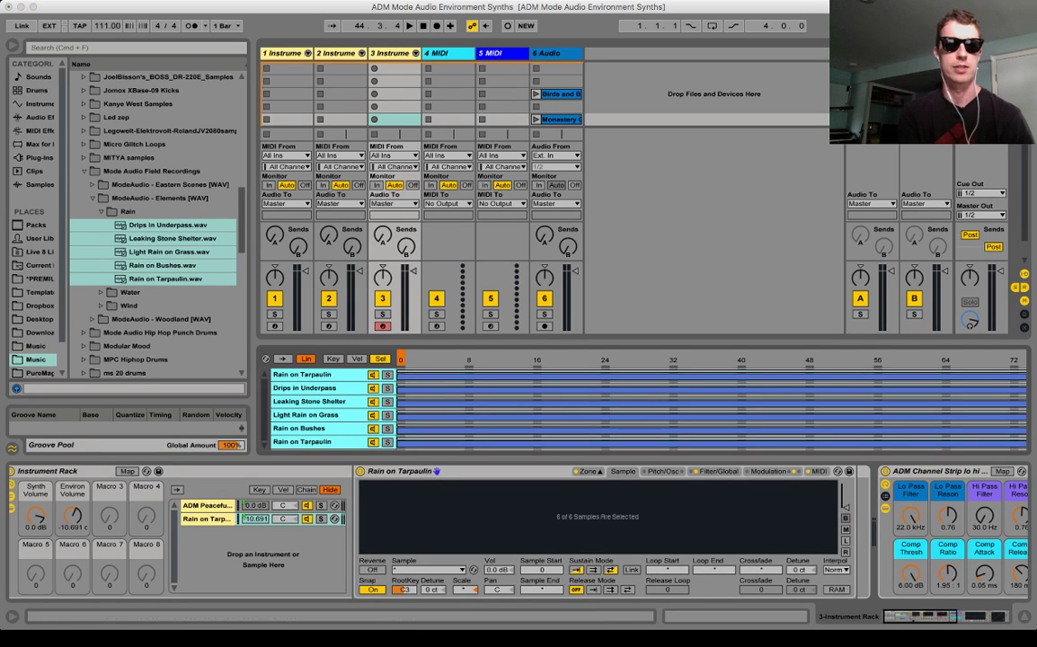
{"action": "left_click", "coordinate": [350, 418]}
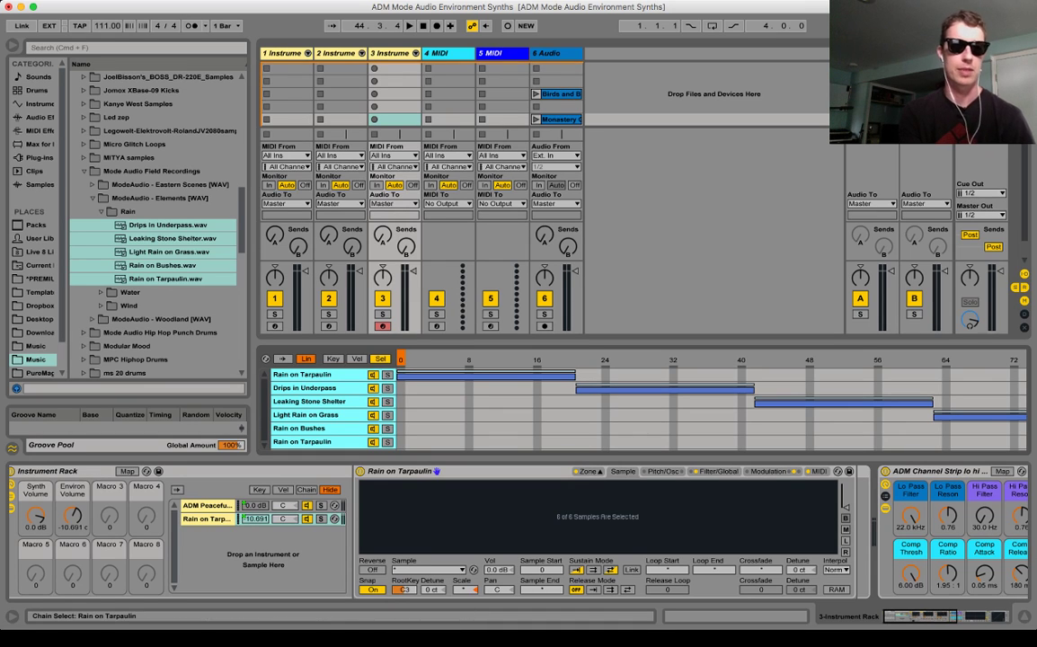
{"action": "left_click", "coordinate": [449, 397]}
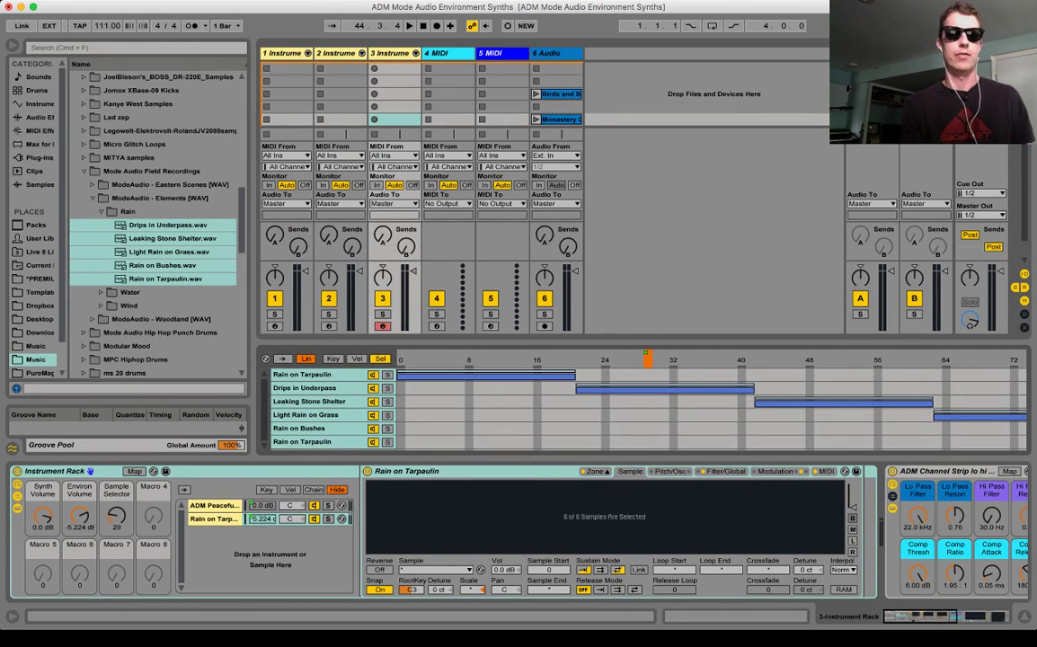
{"action": "left_click", "coordinate": [214, 506]}
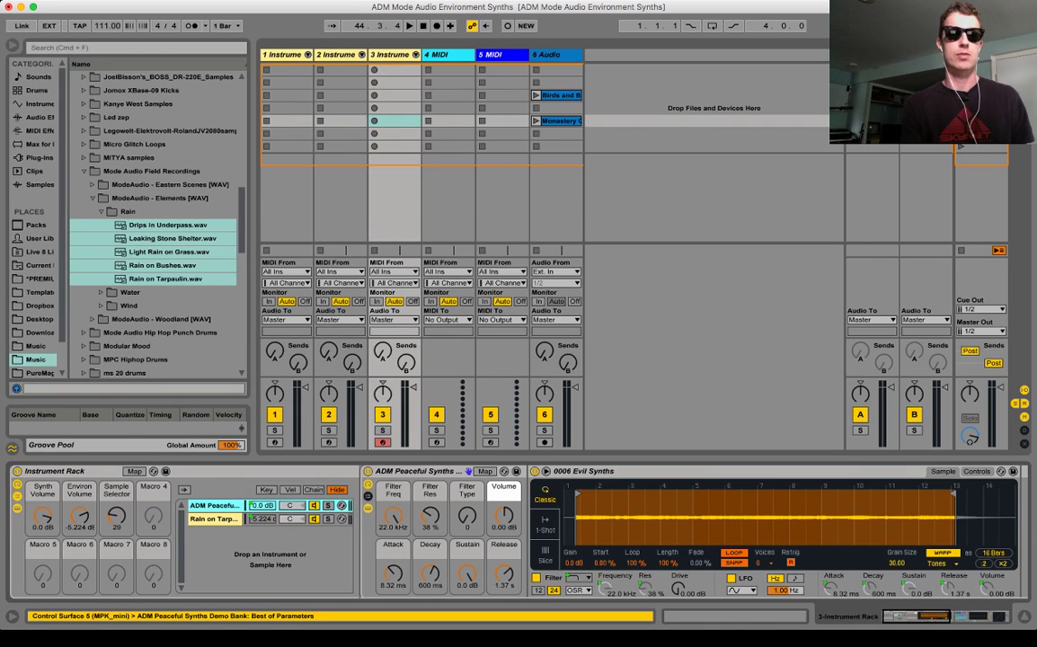
{"action": "left_click", "coordinate": [214, 520]}
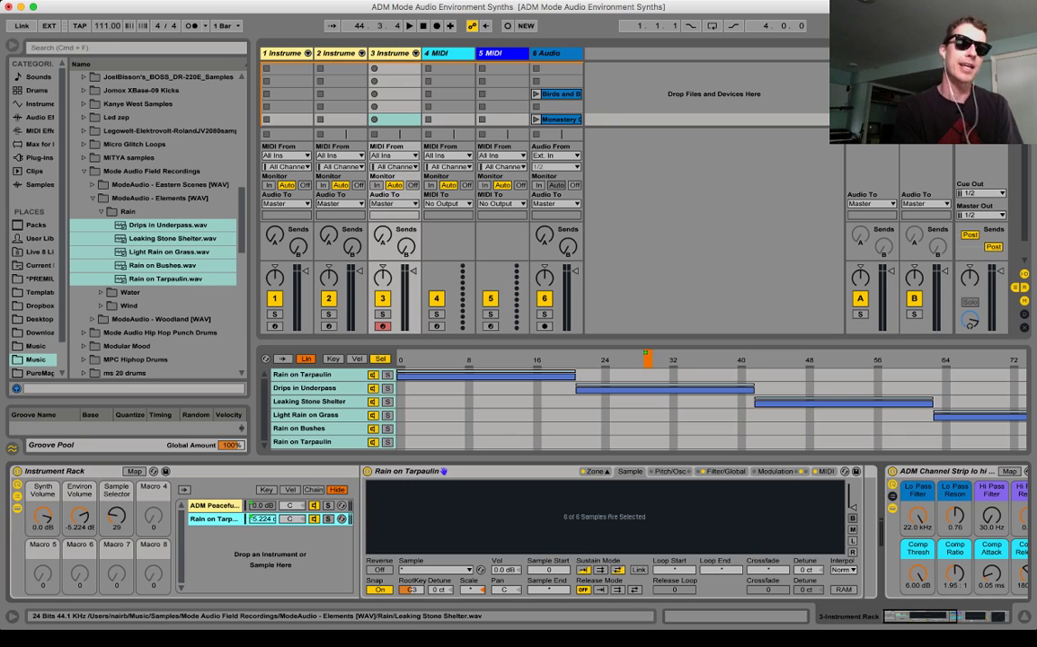
{"action": "left_click", "coordinate": [214, 505]}
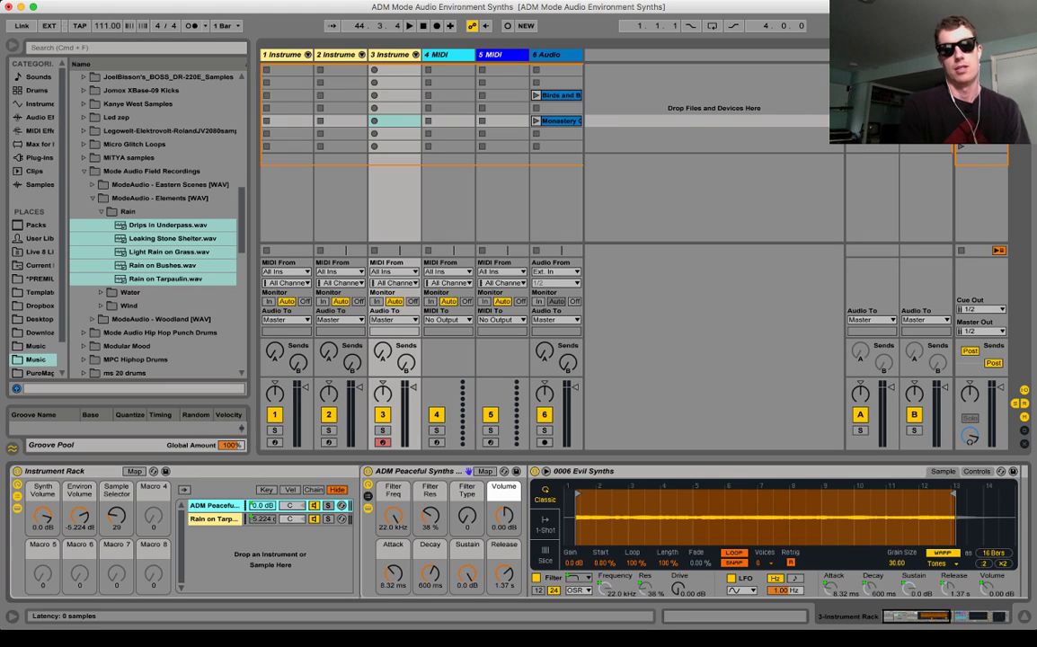
- Delete all the rain samples from the Sampler in the rack's second chain
{"action": "left_click", "coordinate": [214, 520]}
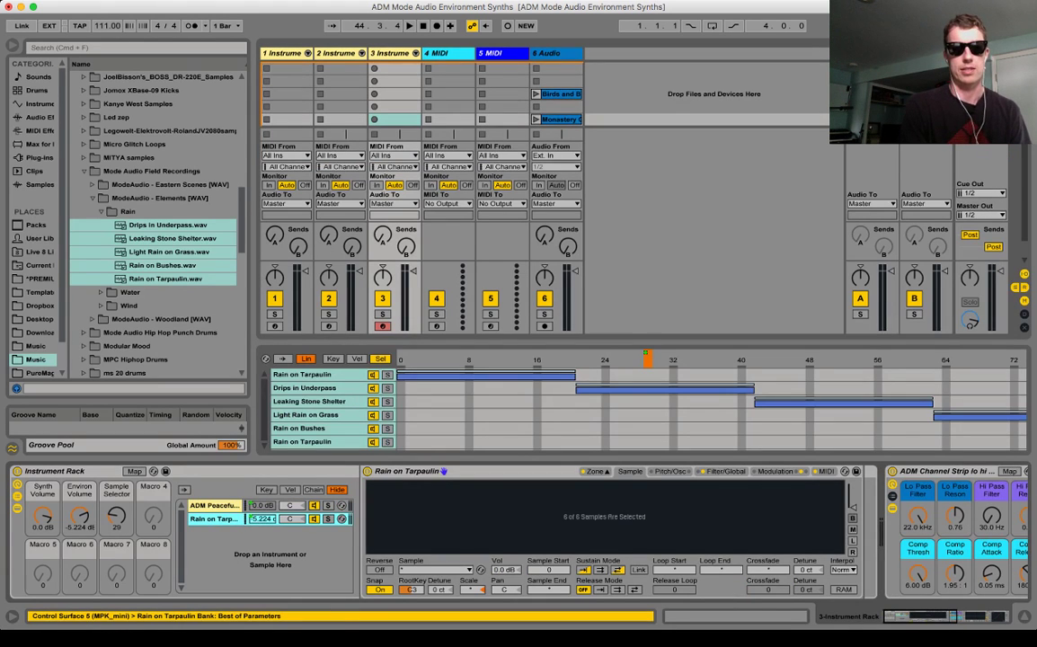
{"action": "left_click", "coordinate": [302, 375]}
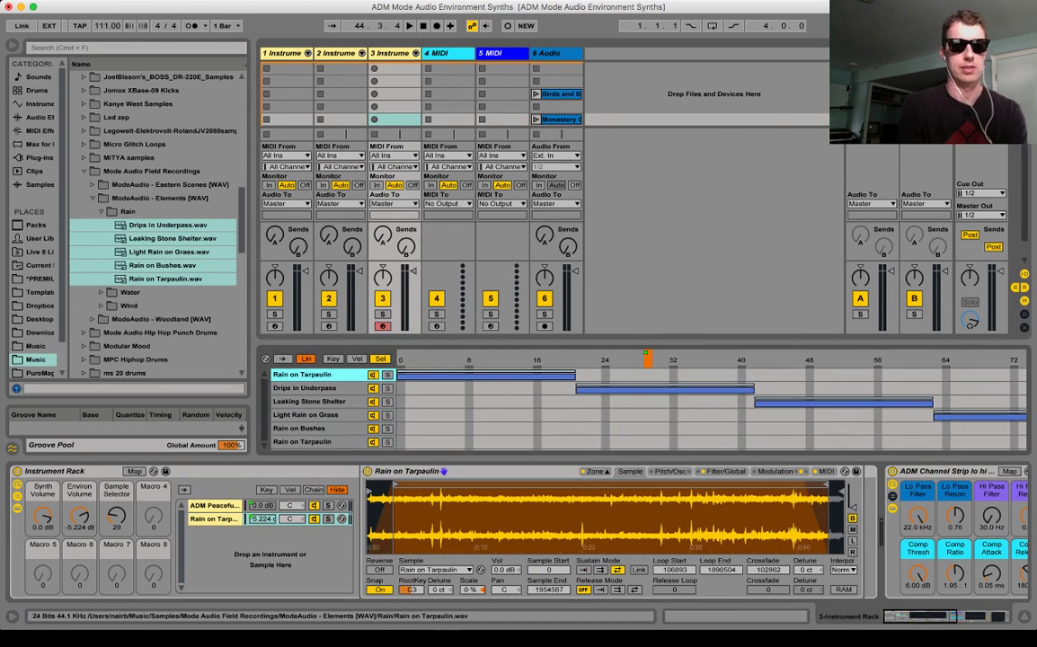
{"action": "key", "text": "super+a"}
{"action": "key", "text": "Delete"}
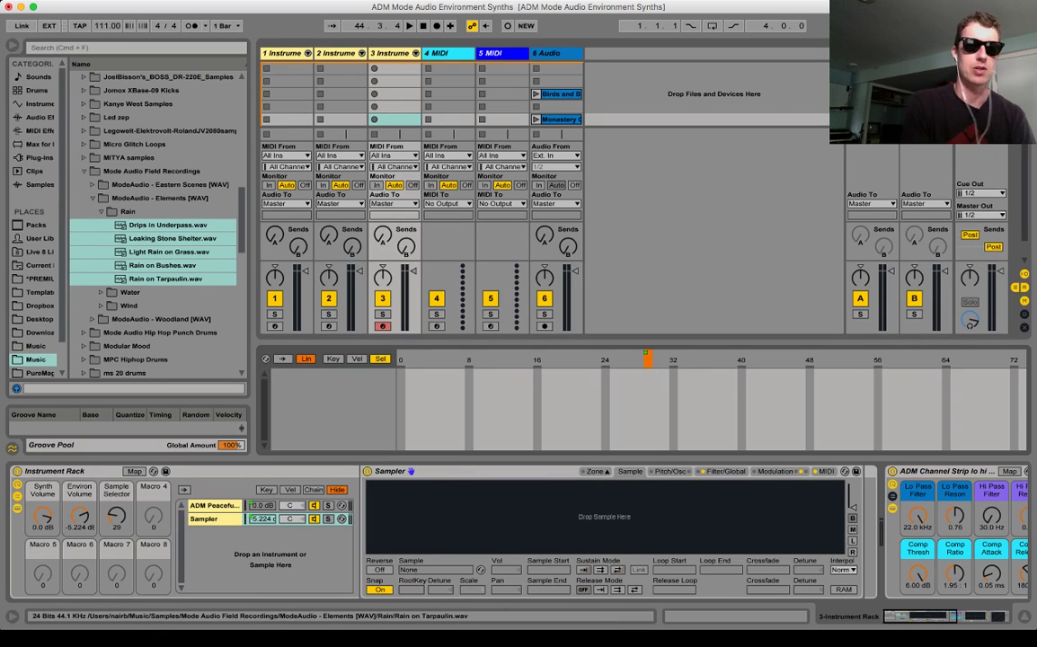
- Collapse the ModeAudio - Elements folder and expand the ModeAudio - Woodland folder down to its recordings
{"action": "key", "text": "Left"}
{"action": "key", "text": "Left"}
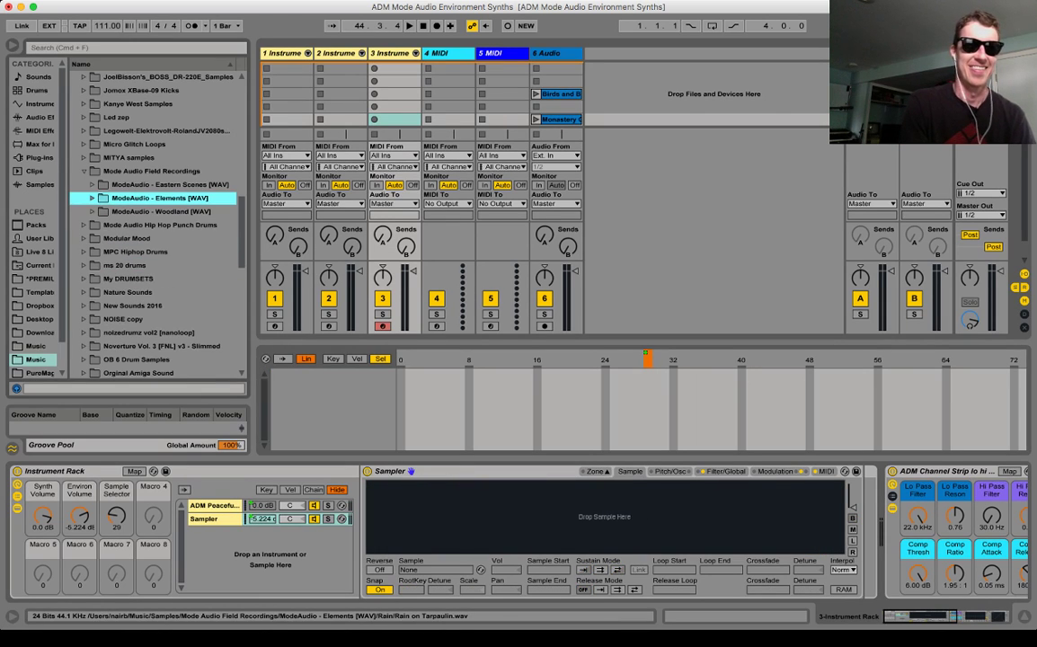
{"action": "key", "text": "Down"}
{"action": "key", "text": "Right"}
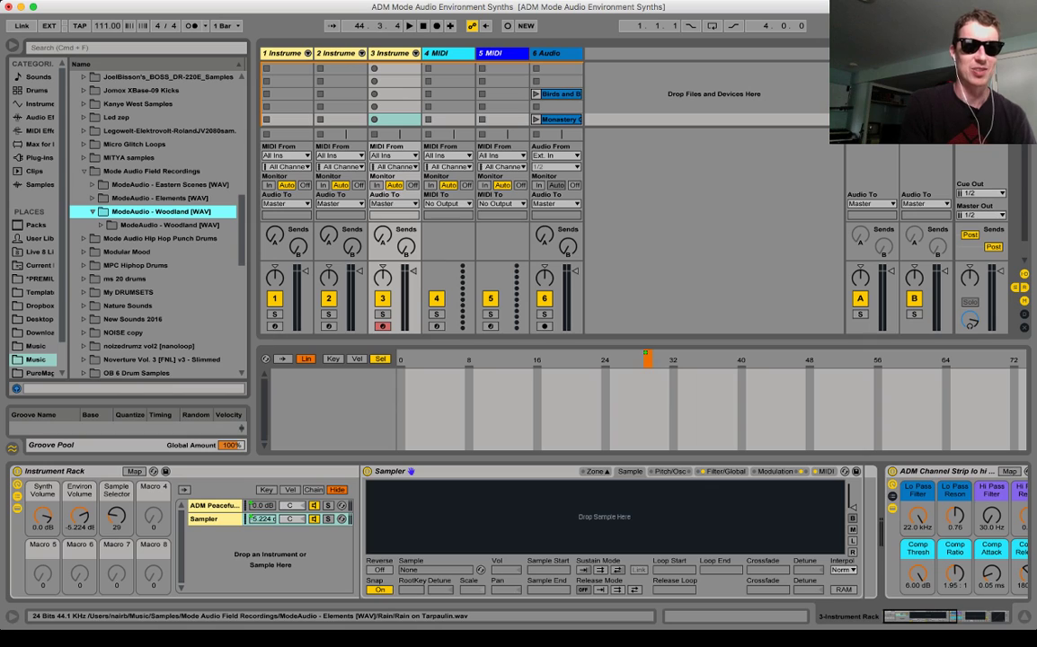
{"action": "key", "text": "Down"}
{"action": "key", "text": "Right"}
- Audition the Woodland recordings and load WindInTrees_Birds.wav into the empty Sampler
{"action": "key", "text": "Down"}
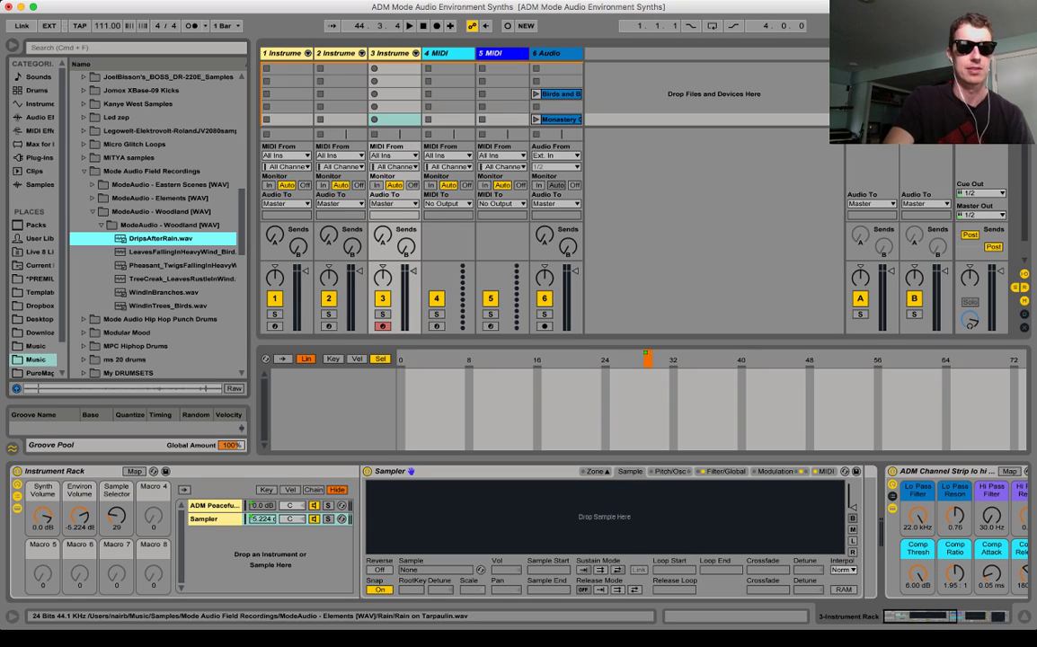
{"action": "key", "text": "Down"}
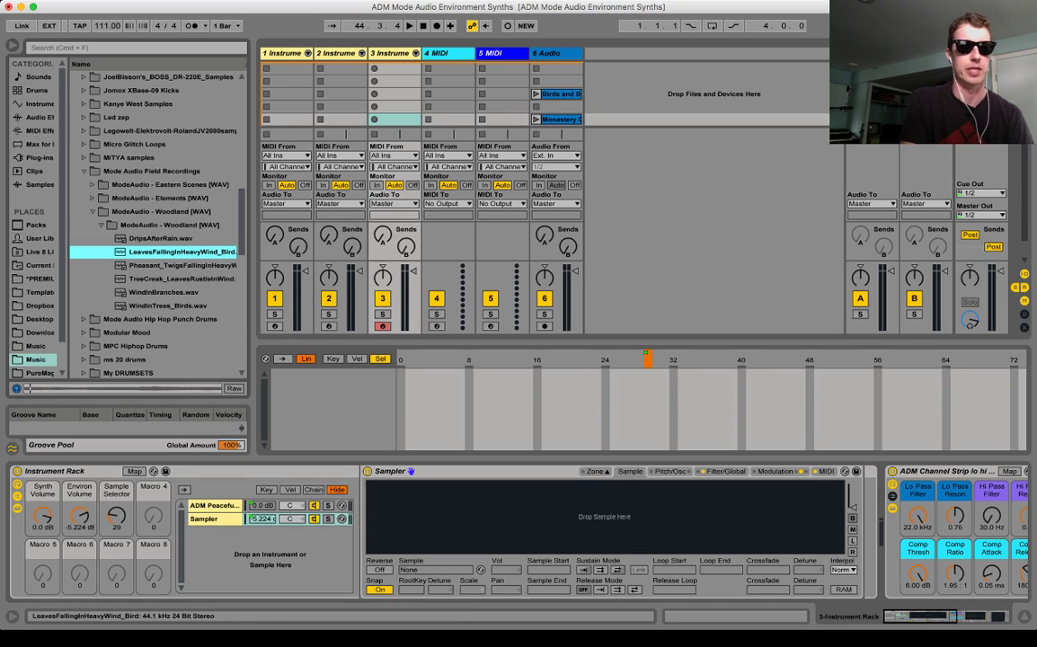
{"action": "key", "text": "Down"}
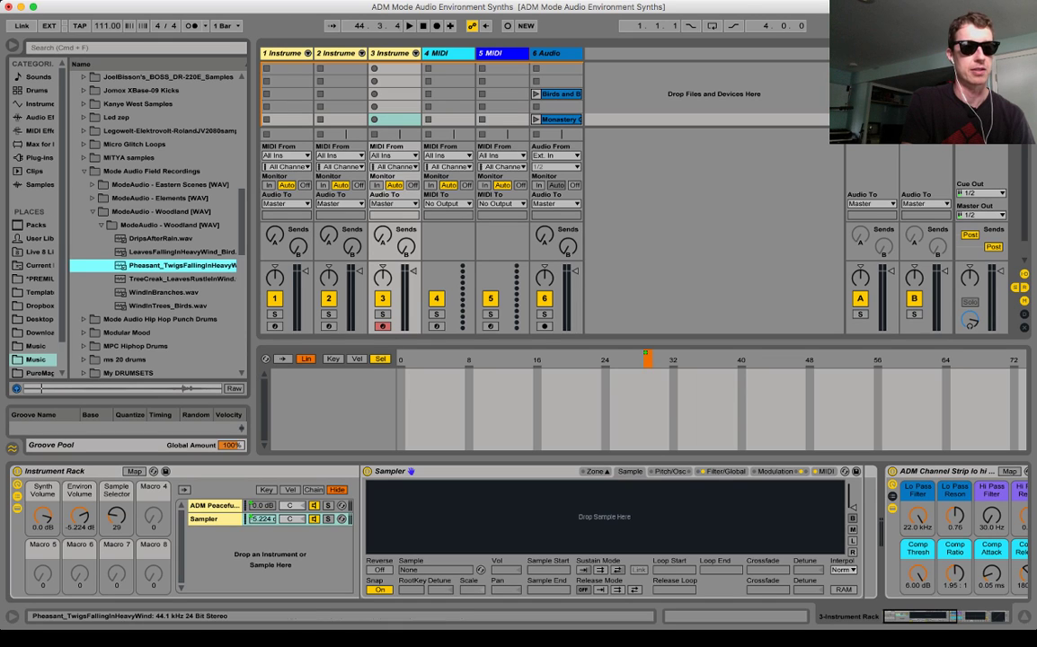
{"action": "left_click", "coordinate": [180, 278]}
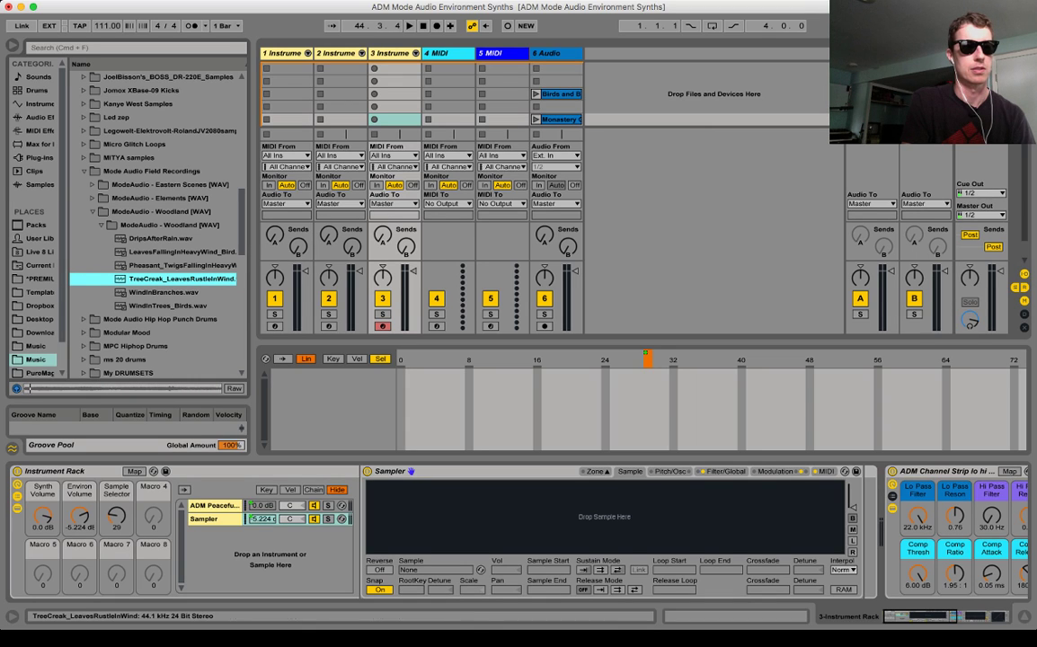
{"action": "key", "text": "Down"}
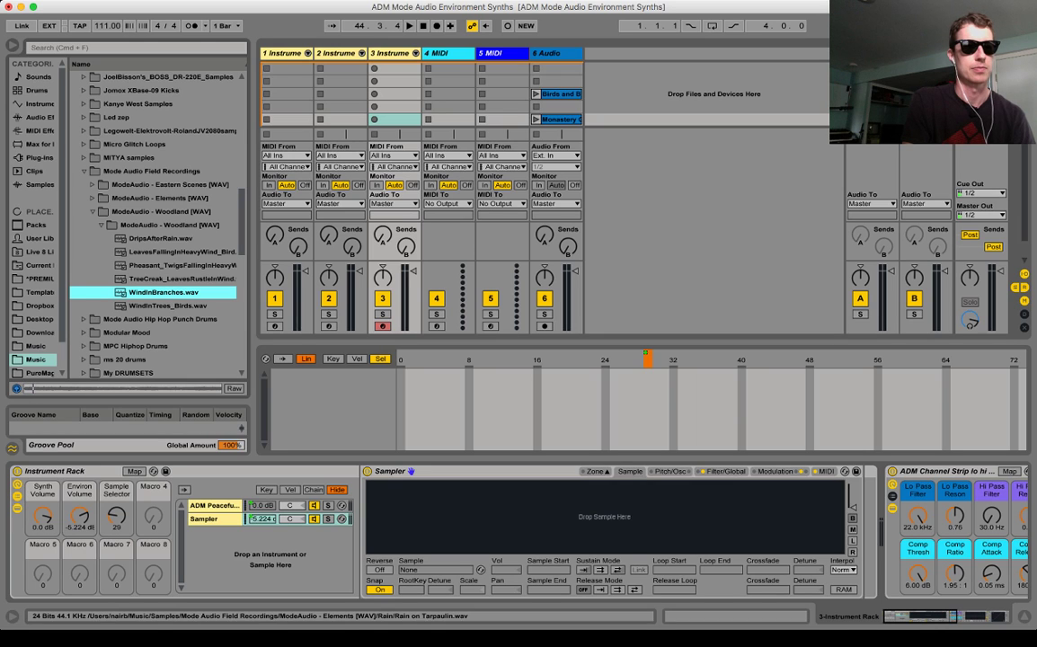
{"action": "key", "text": "Down"}
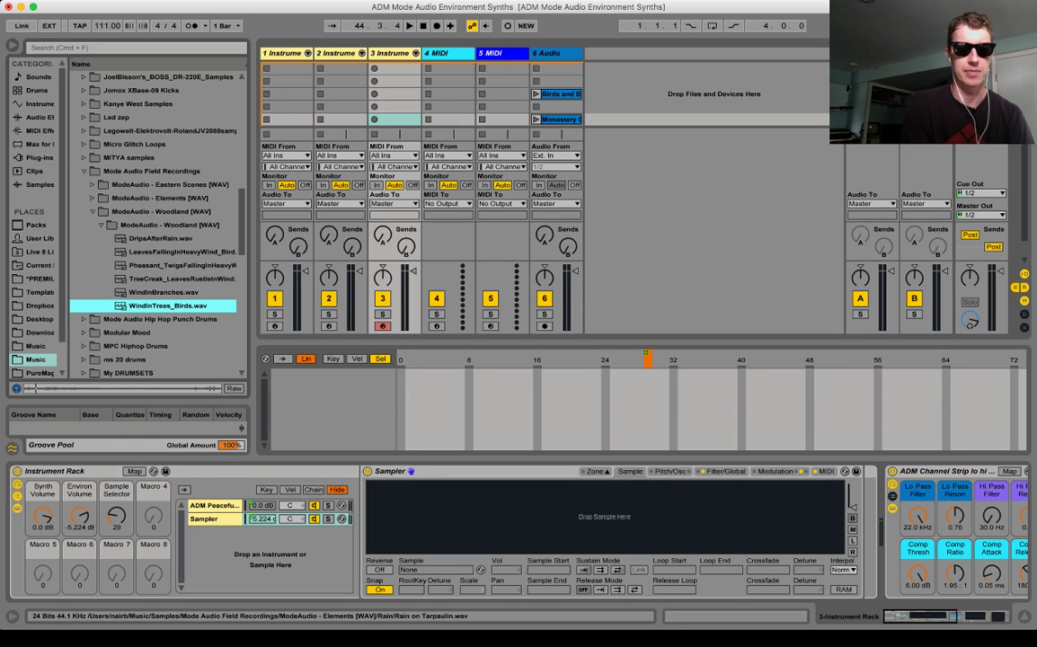
{"action": "key", "text": "Return"}
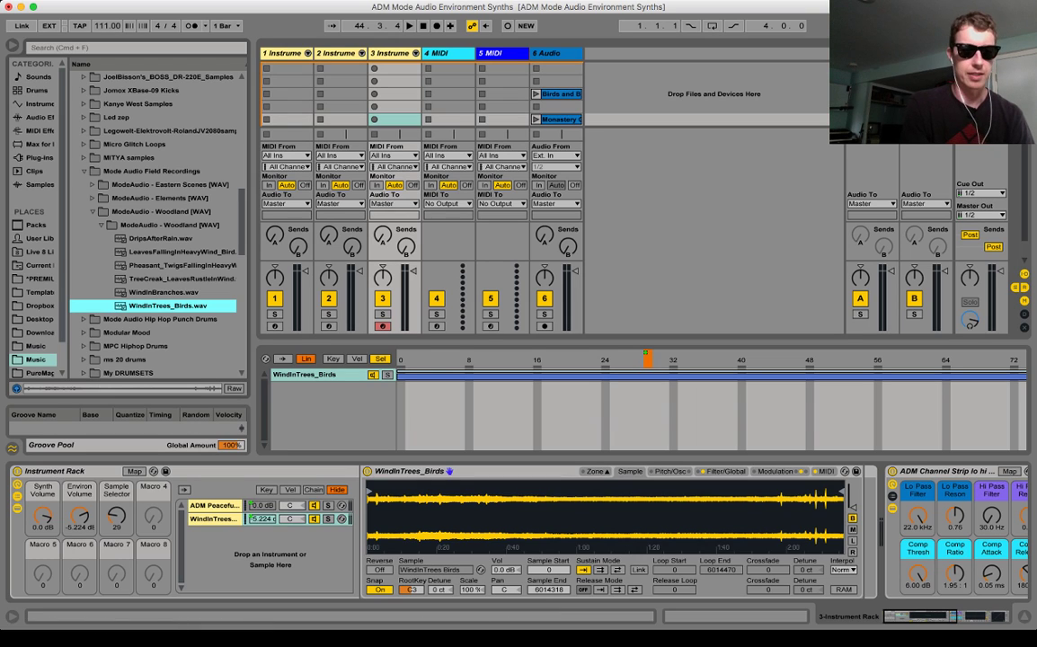
- Remove the Sample Selector mapping from Macro 3 and set the Sampler's sample selector back to 0
{"action": "right_click", "coordinate": [116, 516]}
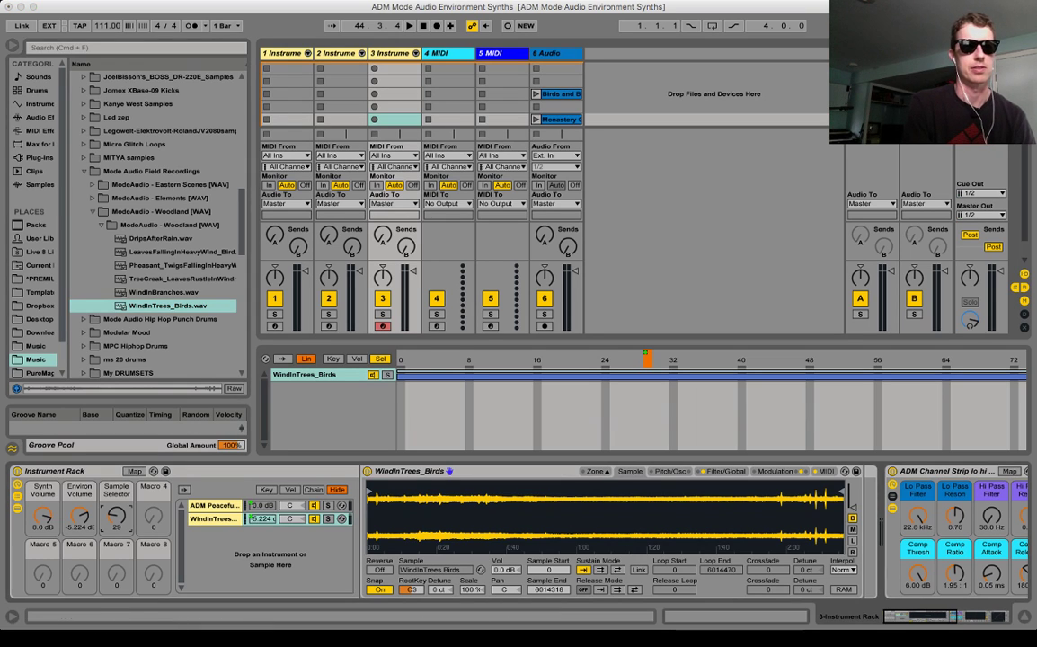
{"action": "left_click", "coordinate": [148, 532]}
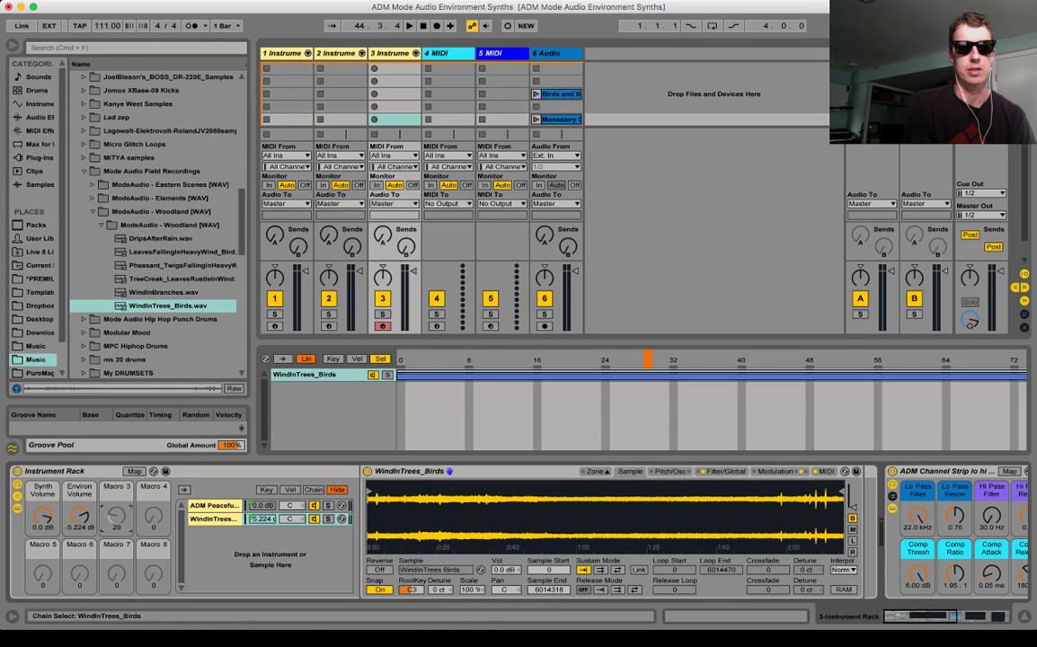
{"action": "left_click", "coordinate": [400, 358]}
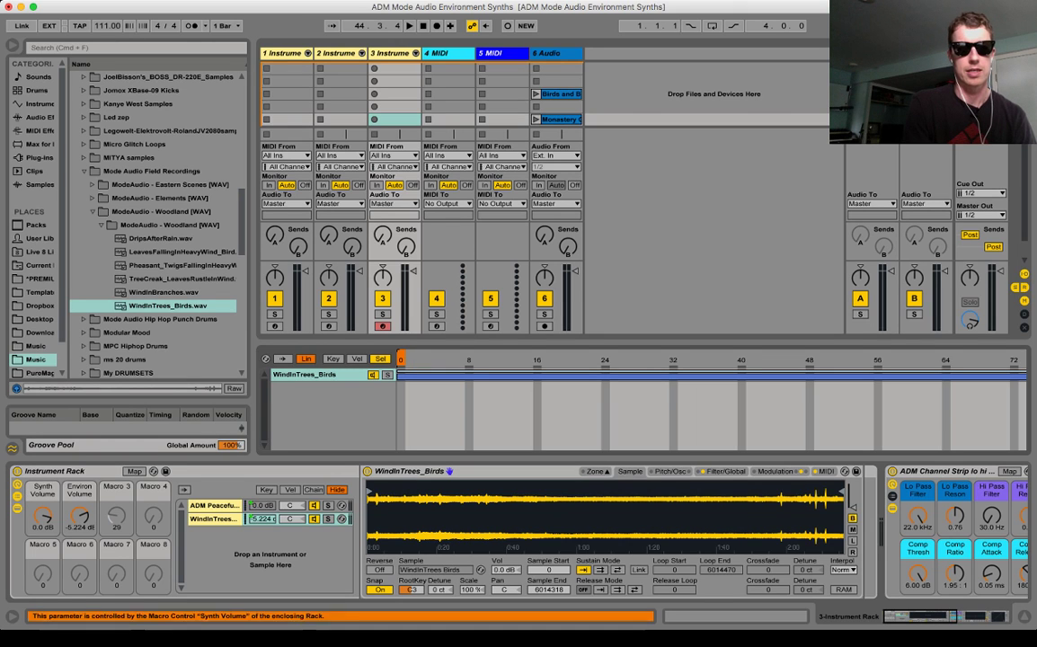
- Mute the ADM Peaceful Synths chain and set the WindInTrees_Birds Sampler's sustain mode to back-and-forth looping
{"action": "left_click", "coordinate": [214, 505]}
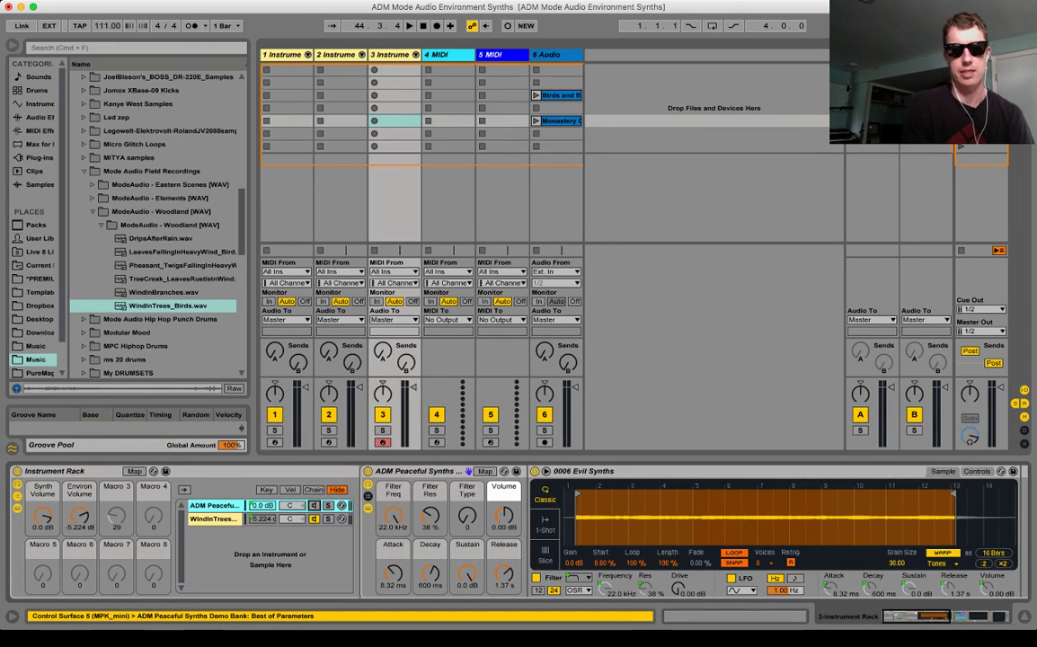
{"action": "left_click", "coordinate": [214, 519]}
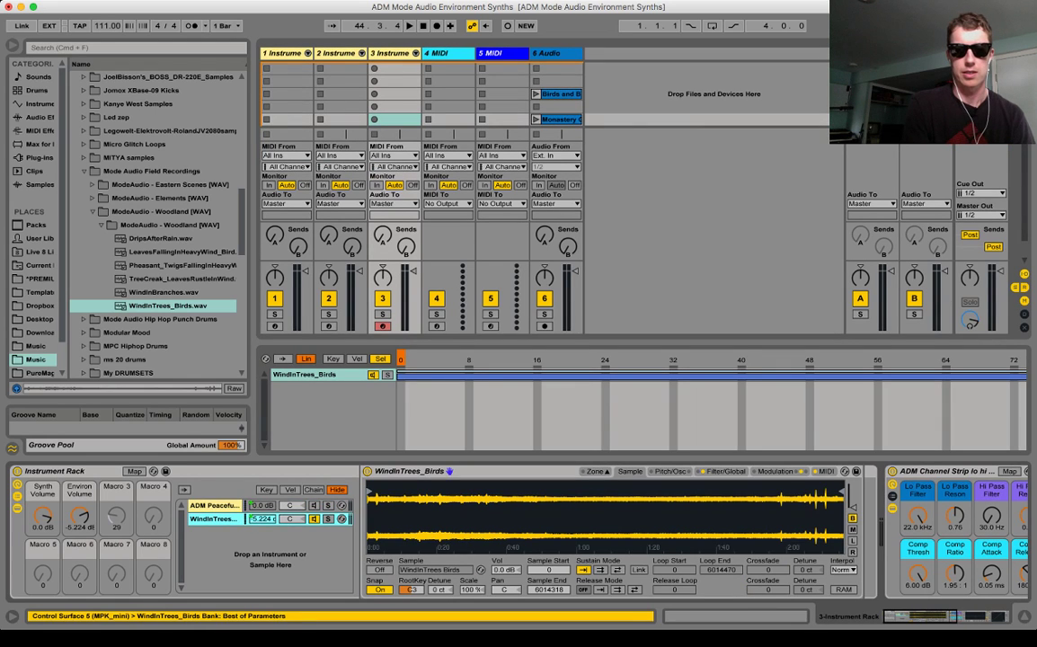
{"action": "left_click", "coordinate": [618, 570]}
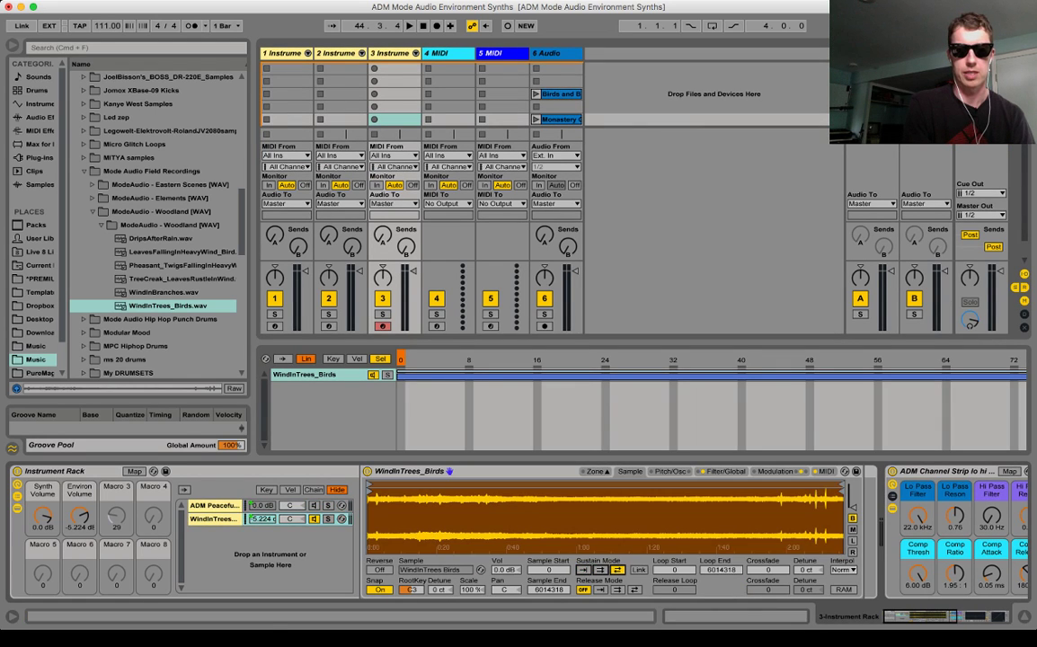
- Set the WindInTrees_Birds sustain loop to start at 240291 and end at 5853223, with a crossfade of 179263
{"action": "mouse_move", "coordinate": [370, 486]}
{"action": "left_mouse_down"}
{"action": "mouse_move", "coordinate": [398, 486]}
{"action": "mouse_move", "coordinate": [387, 486]}
{"action": "left_mouse_up"}
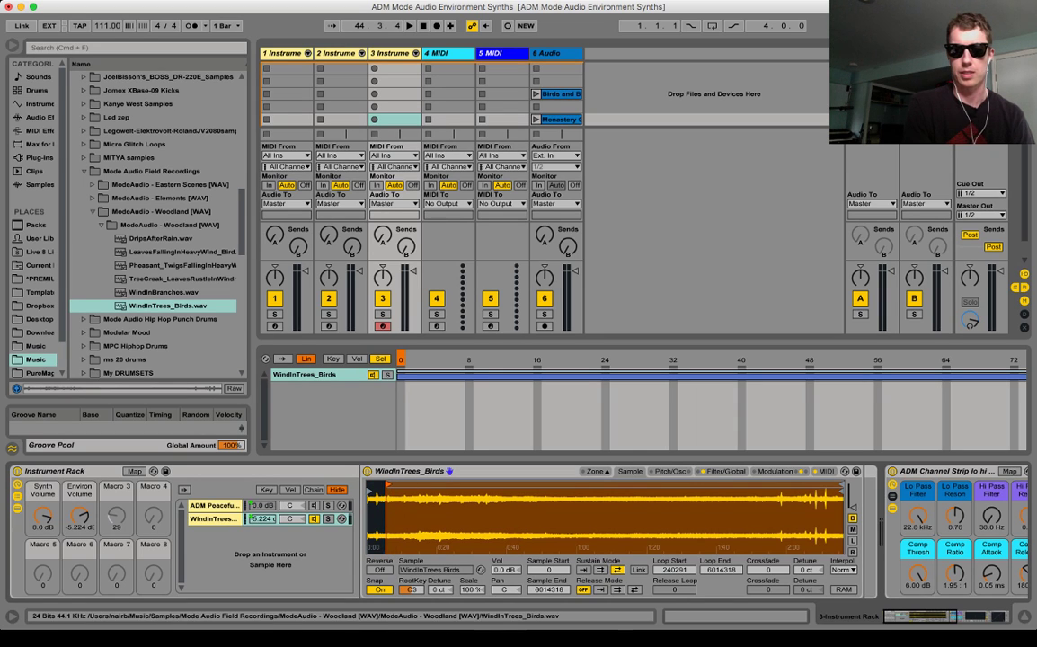
{"action": "left_click_drag", "start_coordinate": [841, 485], "coordinate": [829, 485]}
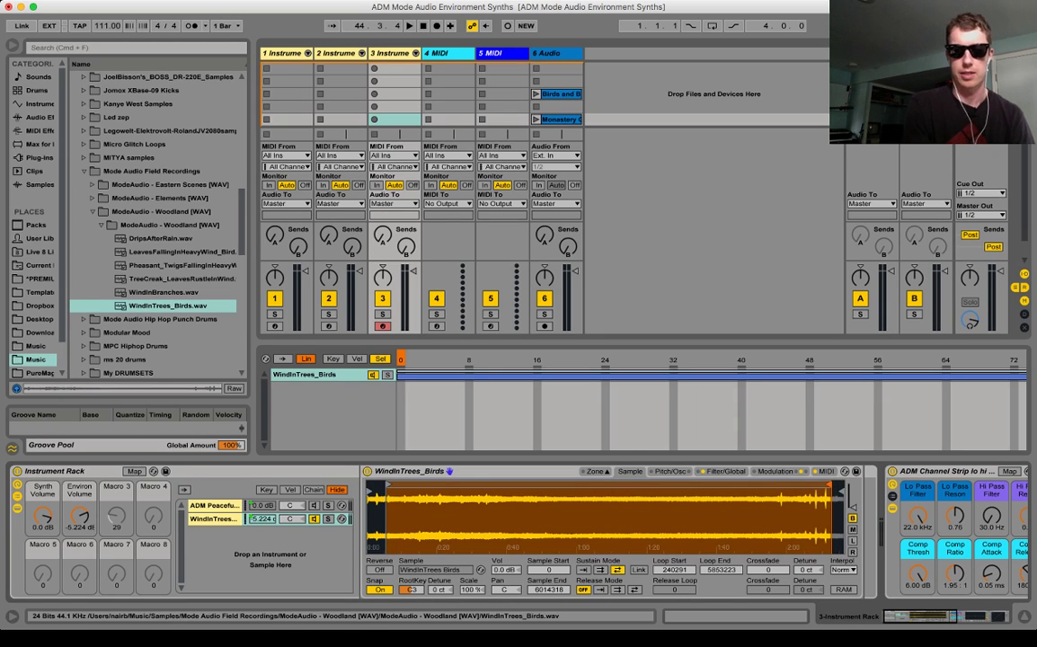
{"action": "left_click_drag", "start_coordinate": [769, 569], "coordinate": [769, 548]}
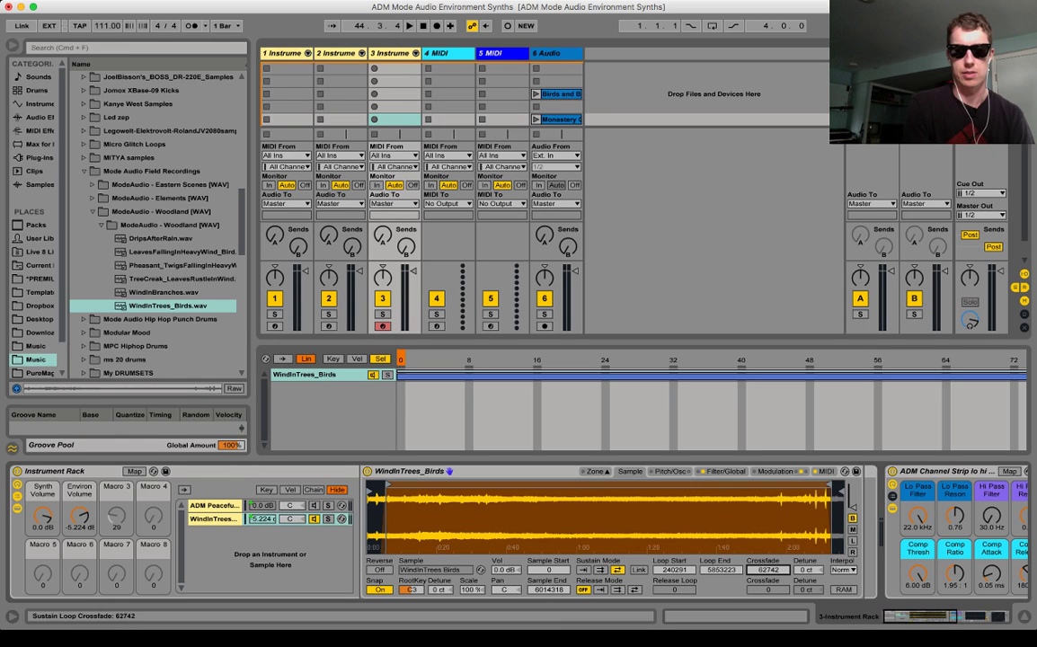
- Examine the sample and loop settings of the Rain on Tarpaulin Sampler on track 2, and return to track 3
{"action": "left_click", "coordinate": [329, 326]}
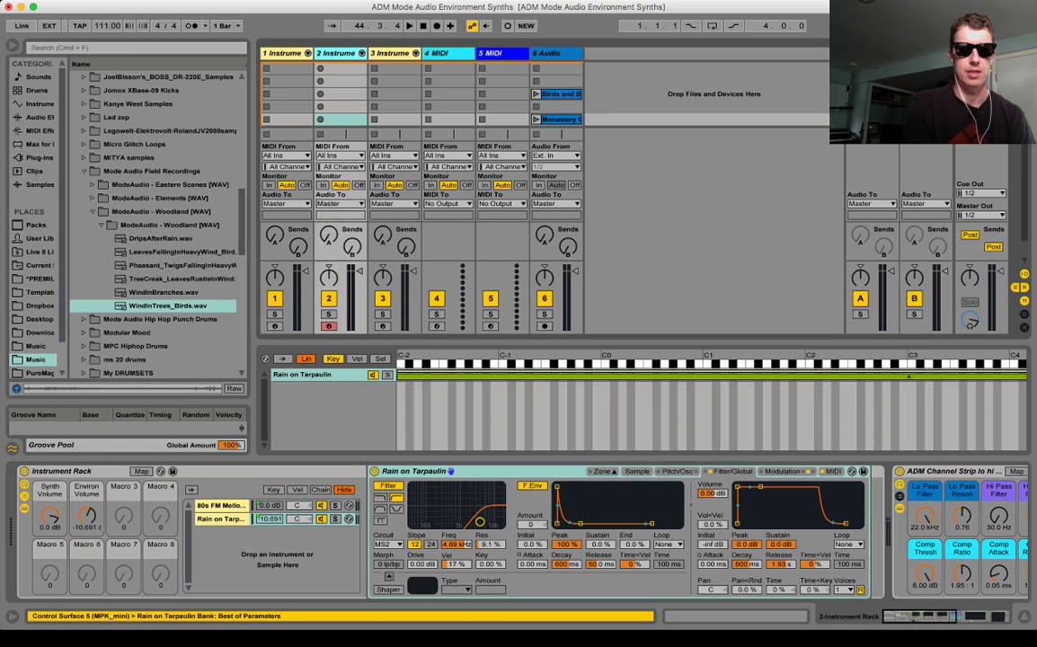
{"action": "left_click", "coordinate": [220, 519]}
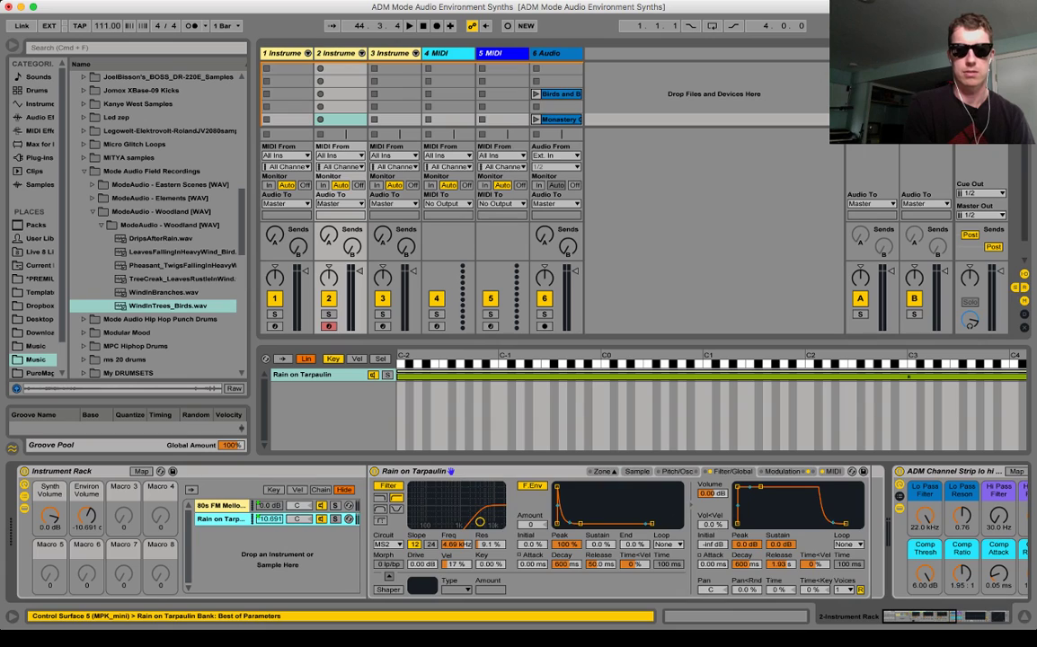
{"action": "left_click", "coordinate": [637, 470]}
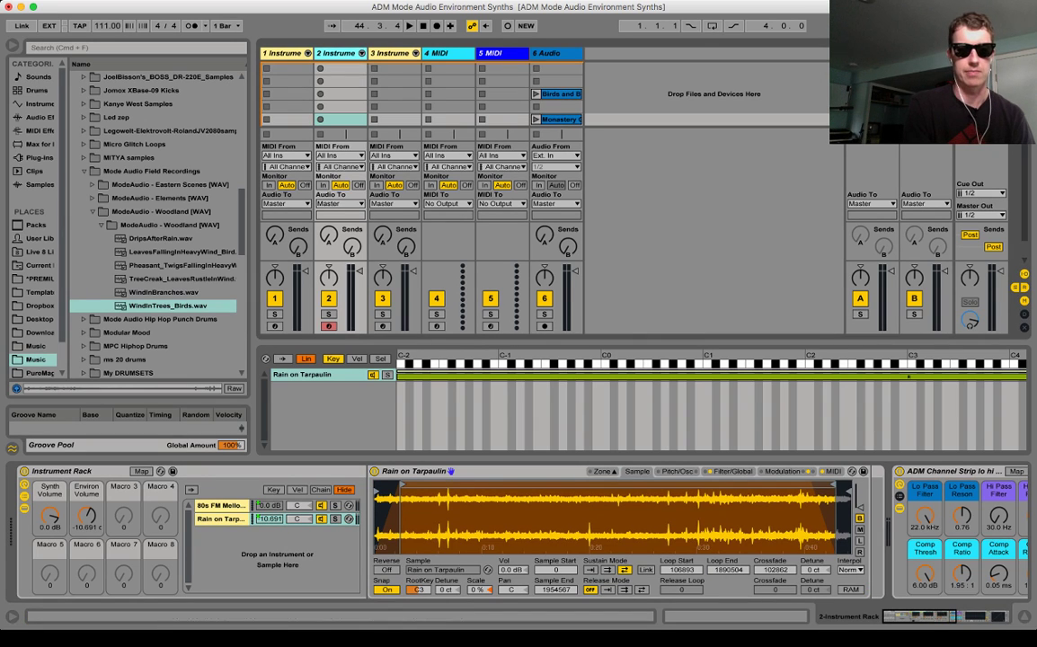
{"action": "left_click", "coordinate": [390, 53]}
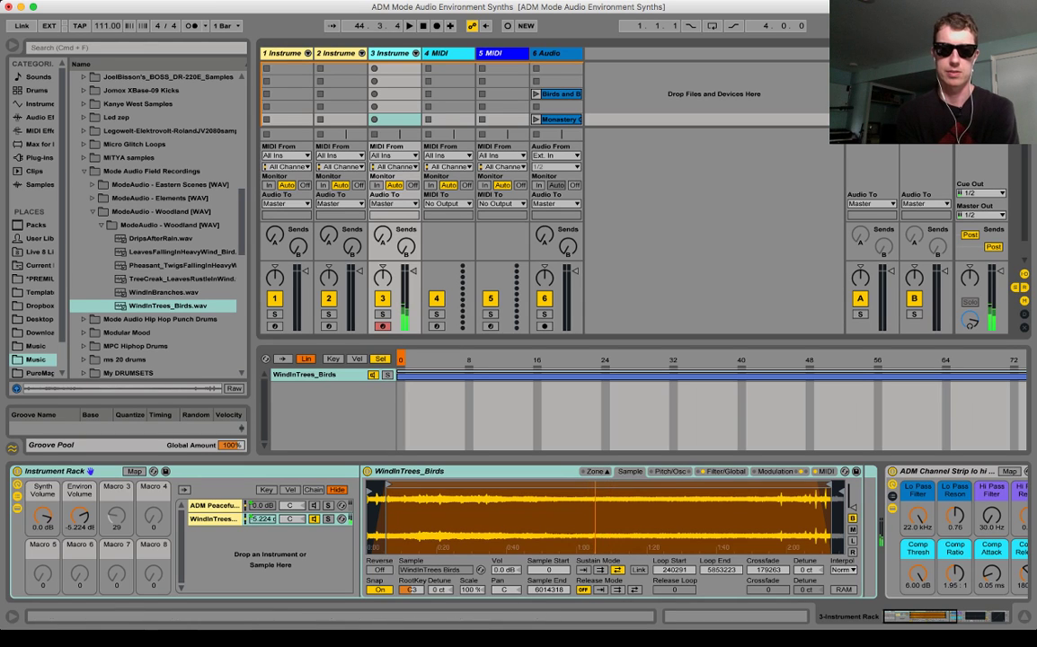
- Set the WindInTrees_Birds Sampler's filter frequency to 855 Hz and its sample key scale to 0 %
{"action": "left_click", "coordinate": [726, 472]}
{"action": "left_click_drag", "start_coordinate": [448, 545], "coordinate": [448, 521]}
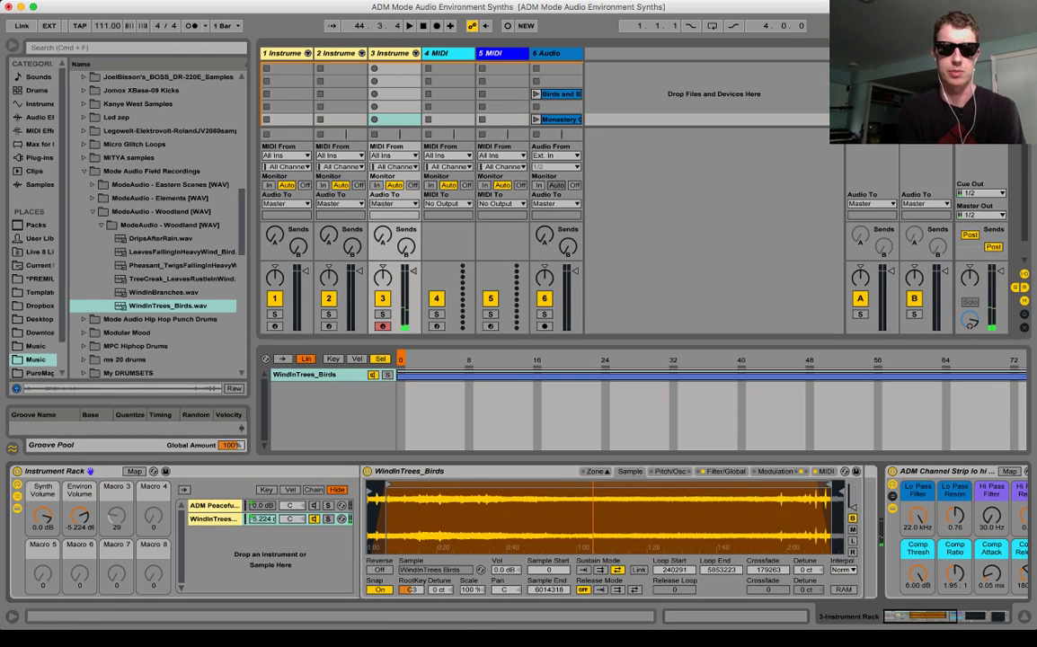
{"action": "left_click_drag", "start_coordinate": [472, 589], "coordinate": [472, 642]}
{"action": "key", "text": "Delete"}
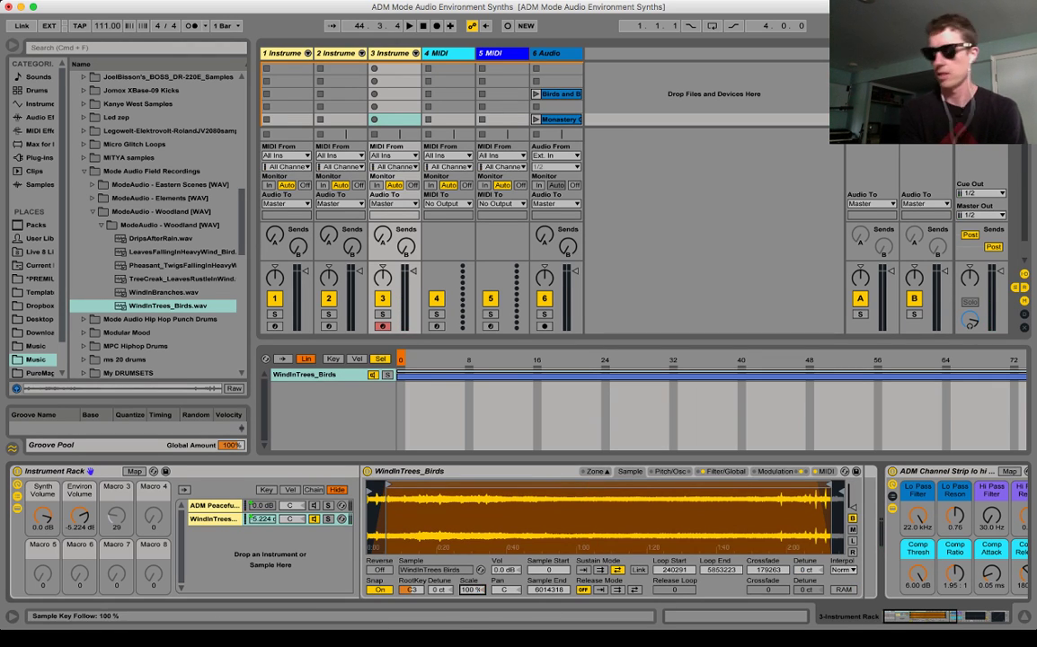
{"action": "type", "text": "0"}
{"action": "key", "text": "Return"}
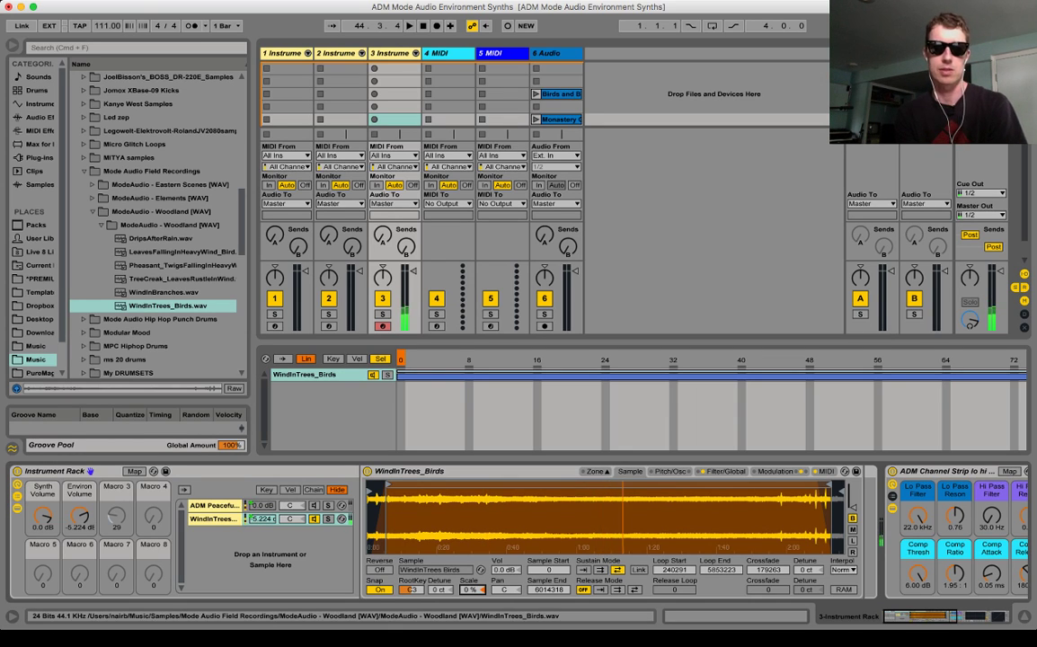
- Set the WindInTrees_Birds loop start to 5164072 and the sample start to 4977303
{"action": "left_click_drag", "start_coordinate": [389, 485], "coordinate": [778, 484]}
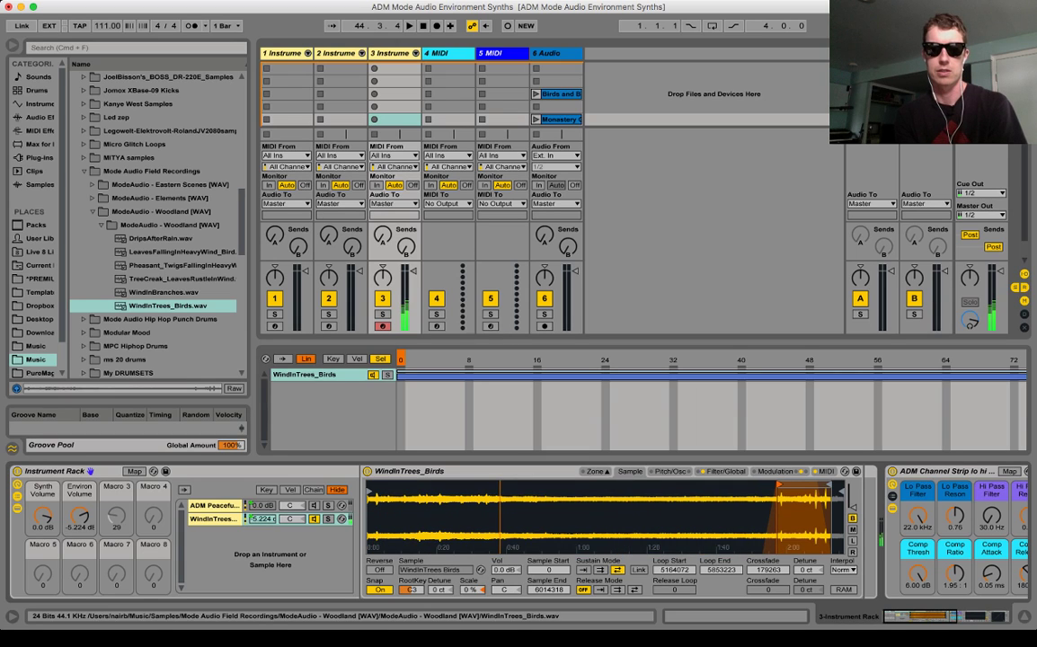
{"action": "mouse_move", "coordinate": [369, 492]}
{"action": "left_mouse_down"}
{"action": "mouse_move", "coordinate": [794, 491]}
{"action": "mouse_move", "coordinate": [764, 491]}
{"action": "left_mouse_up"}
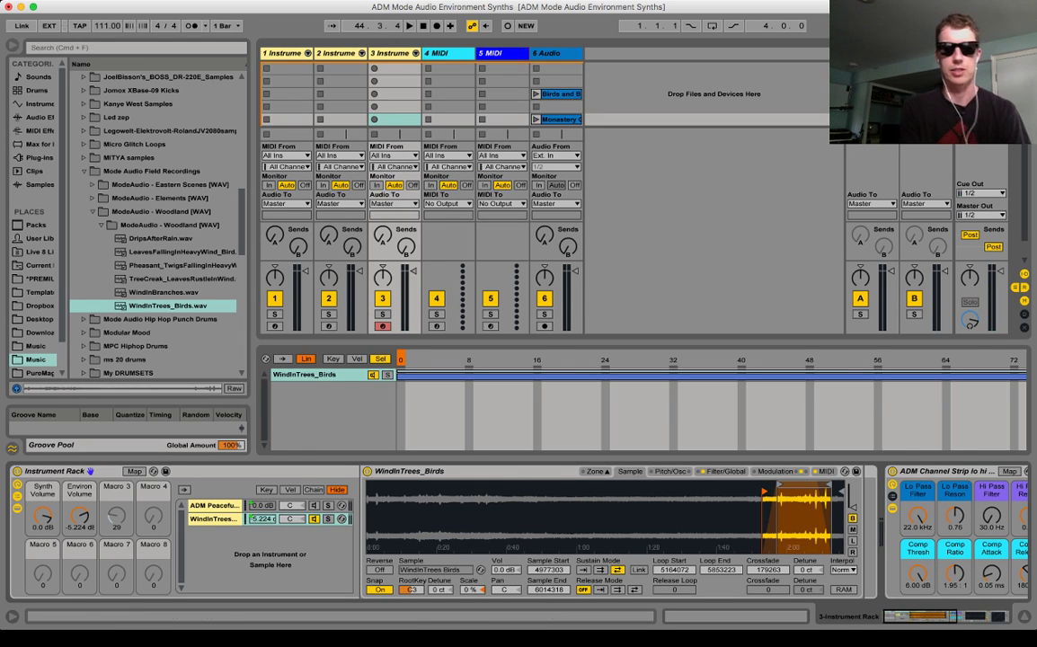
- Check the ADM Peaceful Synths chain and set the WindInTrees_Birds Sampler's volume envelope release to 3.83 s
{"action": "left_click", "coordinate": [214, 505]}
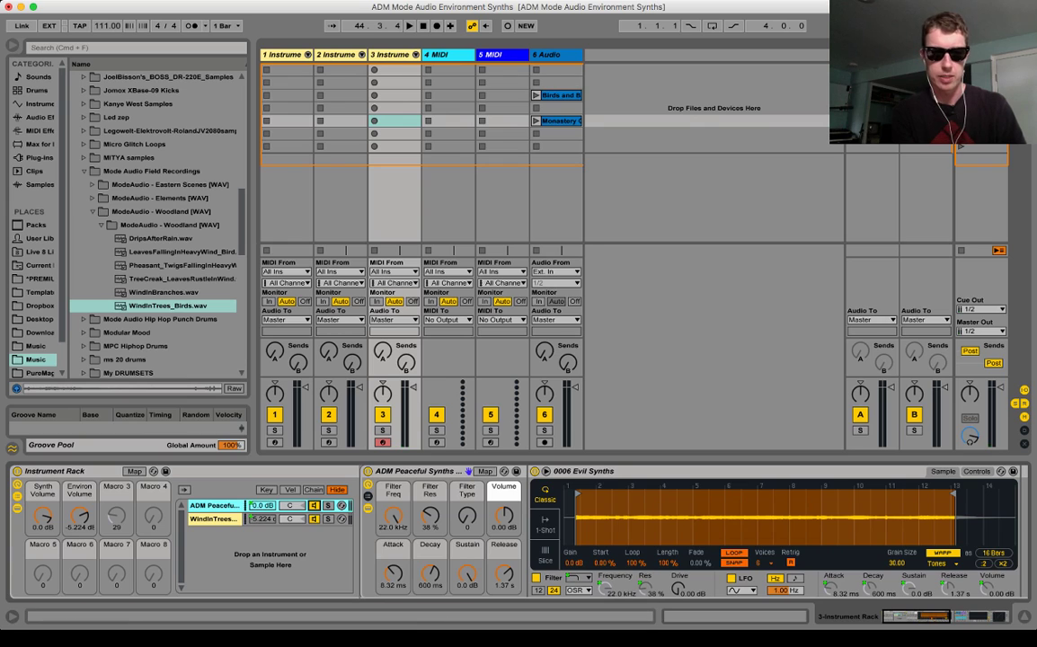
{"action": "left_click", "coordinate": [214, 519]}
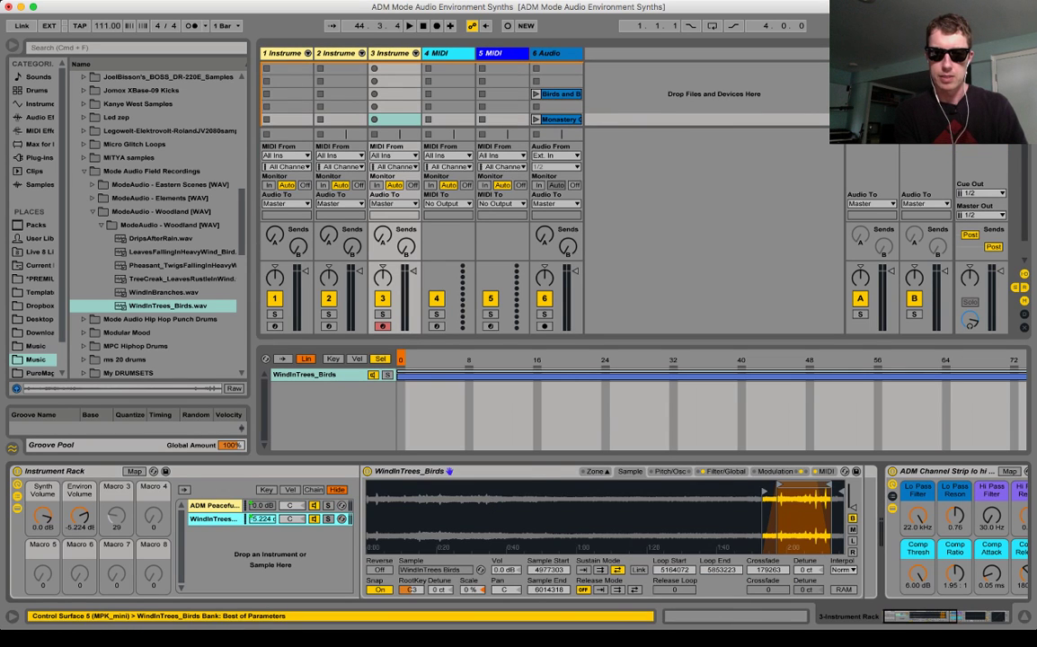
{"action": "left_click", "coordinate": [724, 471]}
{"action": "mouse_move", "coordinate": [772, 565]}
{"action": "left_mouse_down"}
{"action": "mouse_move", "coordinate": [773, 535]}
{"action": "mouse_move", "coordinate": [773, 562]}
{"action": "left_mouse_up"}
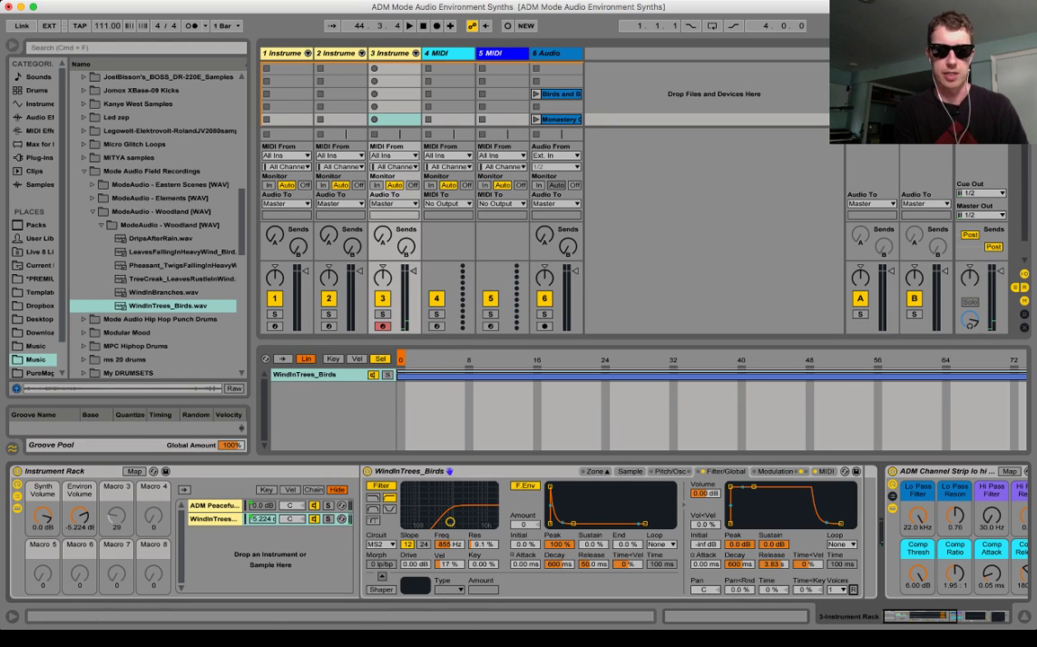
- Review the filter, volume envelope and voice settings of the Rain on Tarpaulin and Birds near Farmland Samplers, and return to track 3
{"action": "key", "text": "Left"}
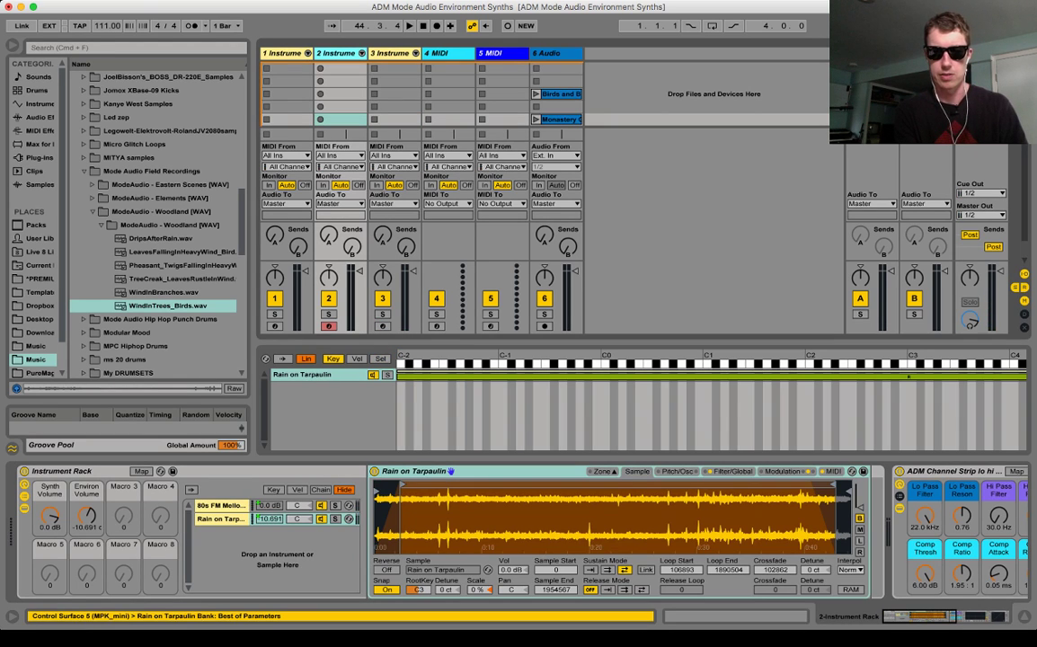
{"action": "left_click", "coordinate": [732, 472]}
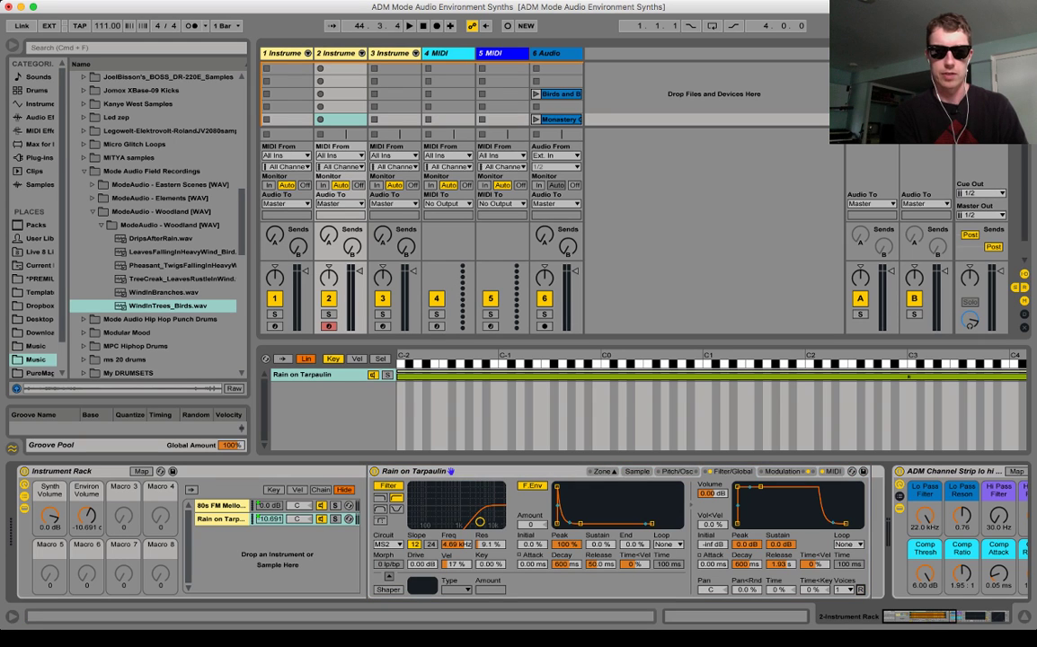
{"action": "left_click", "coordinate": [286, 120]}
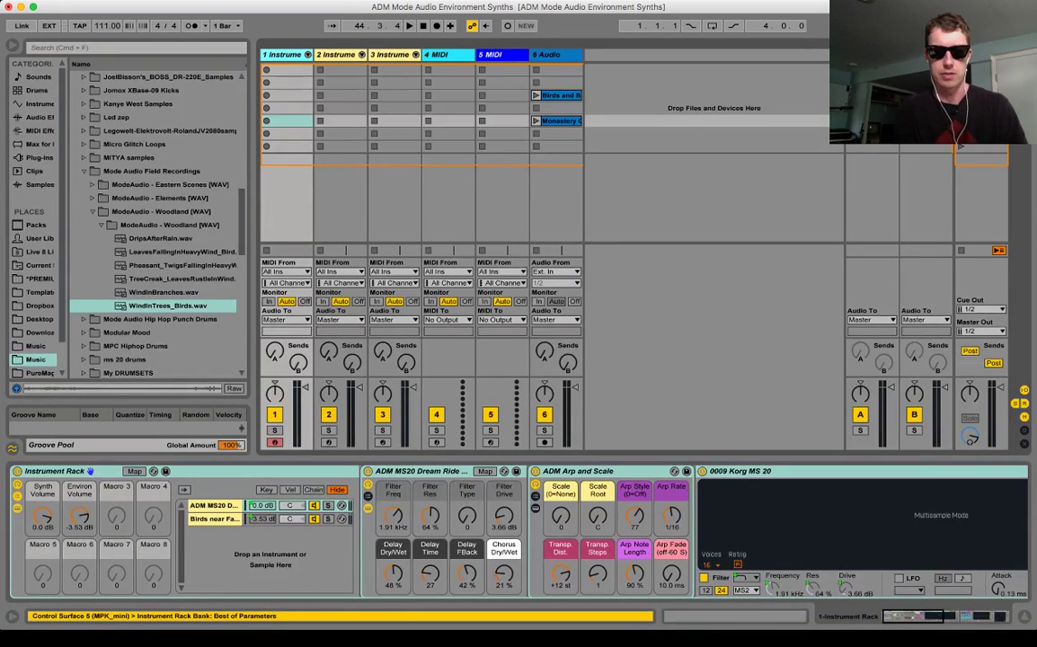
{"action": "left_click", "coordinate": [213, 519]}
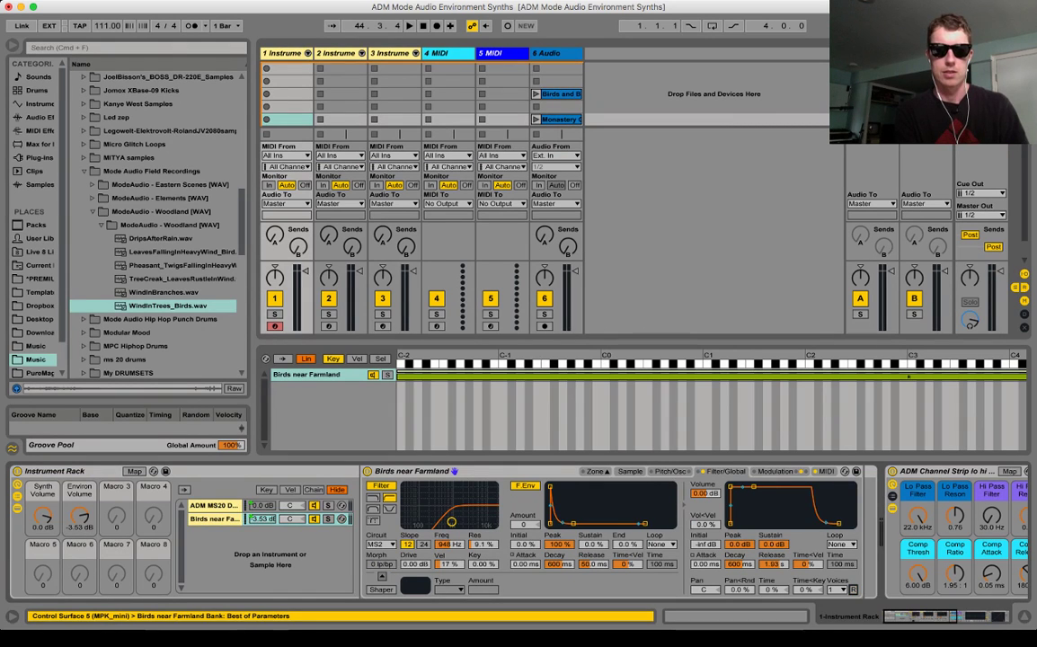
{"action": "left_click", "coordinate": [390, 54]}
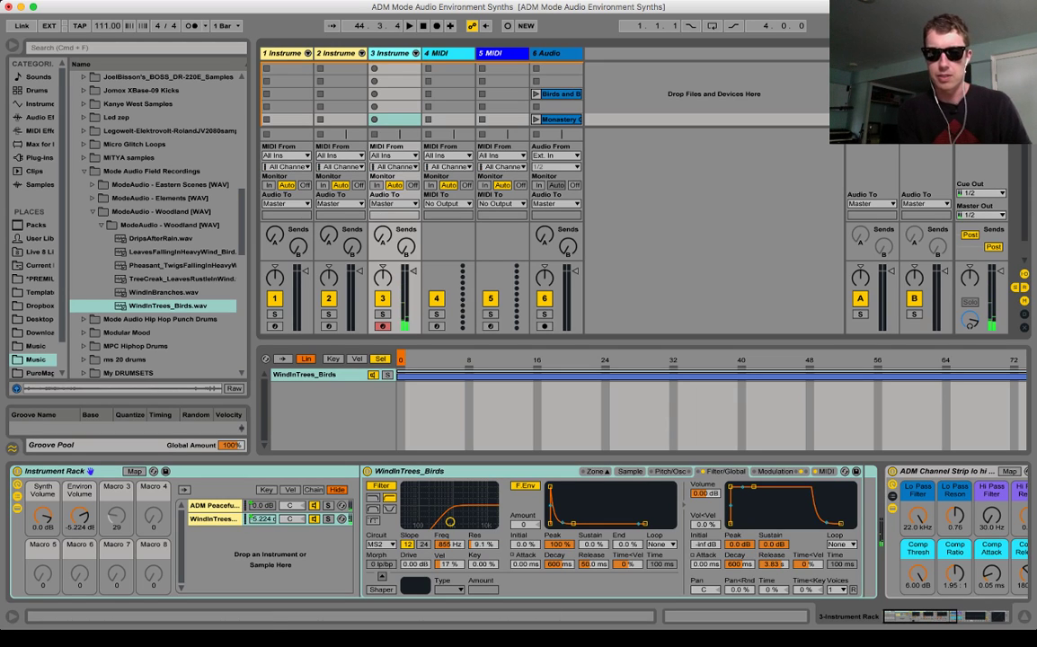
- Try a volume envelope attack of 301 ms on WindInTrees_Birds and compare its sound with the rack on track 2
{"action": "left_click_drag", "start_coordinate": [706, 564], "coordinate": [706, 517]}
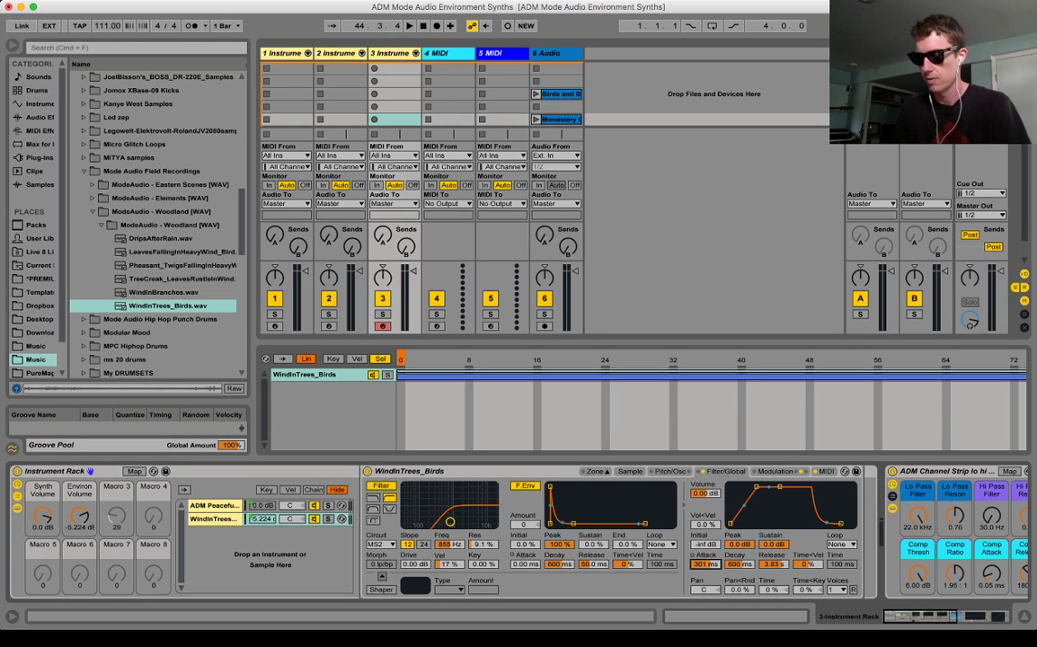
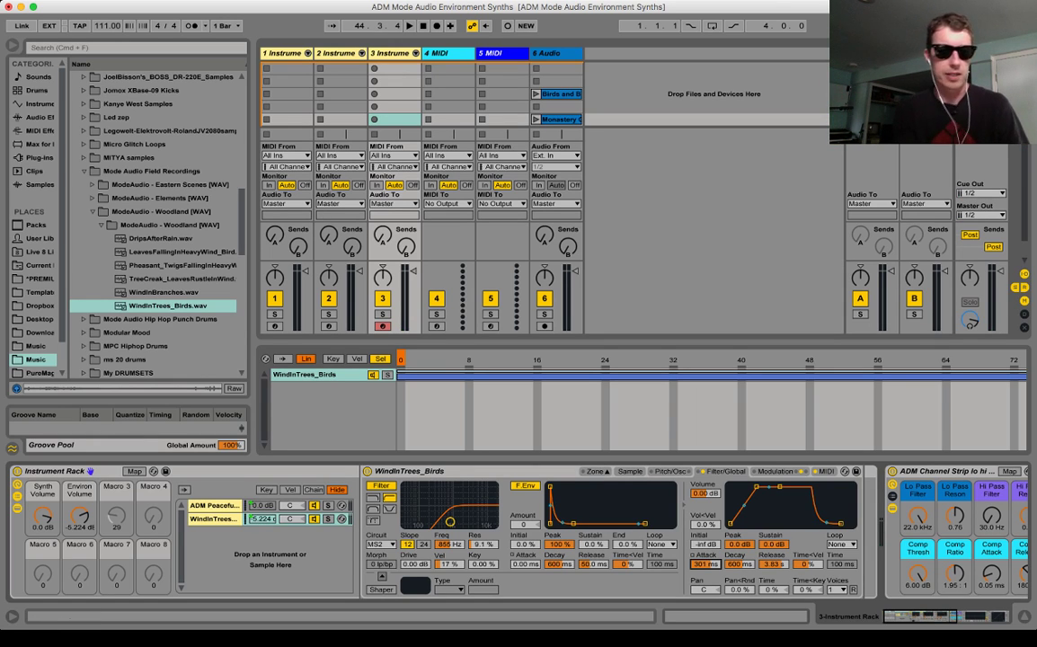
{"action": "key", "text": "Left"}
{"action": "key", "text": "Left"}
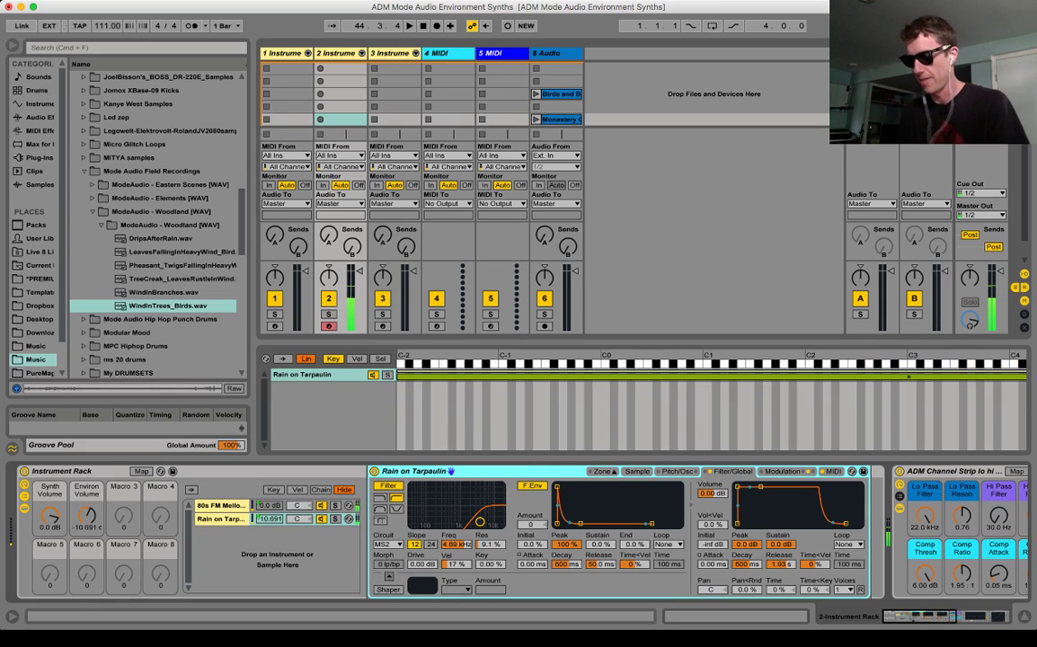
{"action": "key", "text": "Right"}
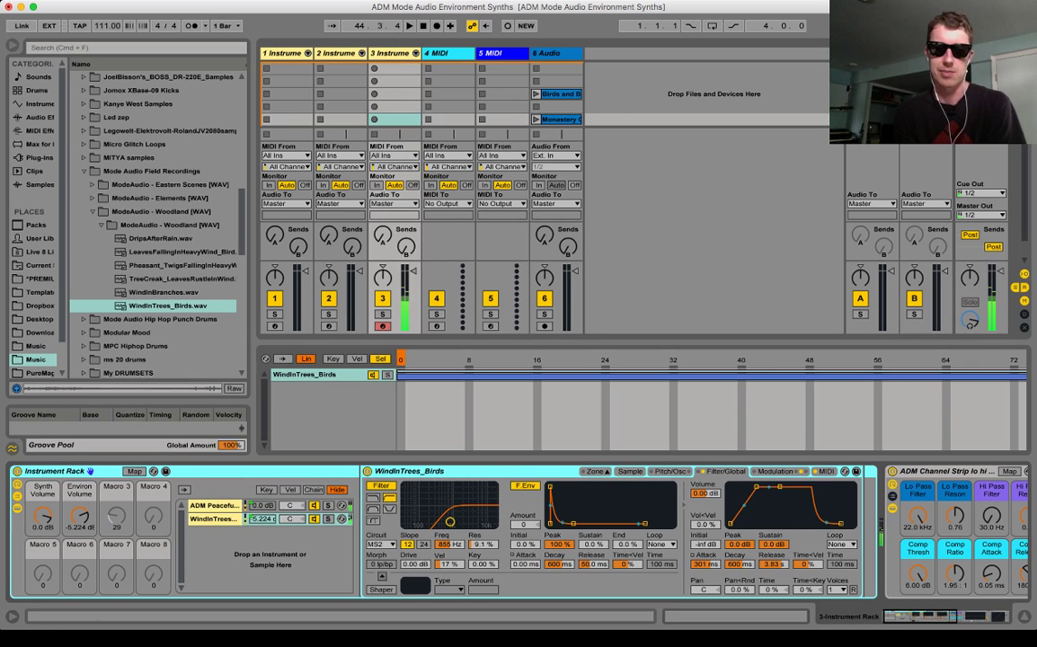
- Set the WindInTrees_Birds volume envelope attack to 10.7 ms and lower the rack's Environ Volume macro to -12.266 dB
{"action": "left_click_drag", "start_coordinate": [706, 564], "coordinate": [706, 598]}
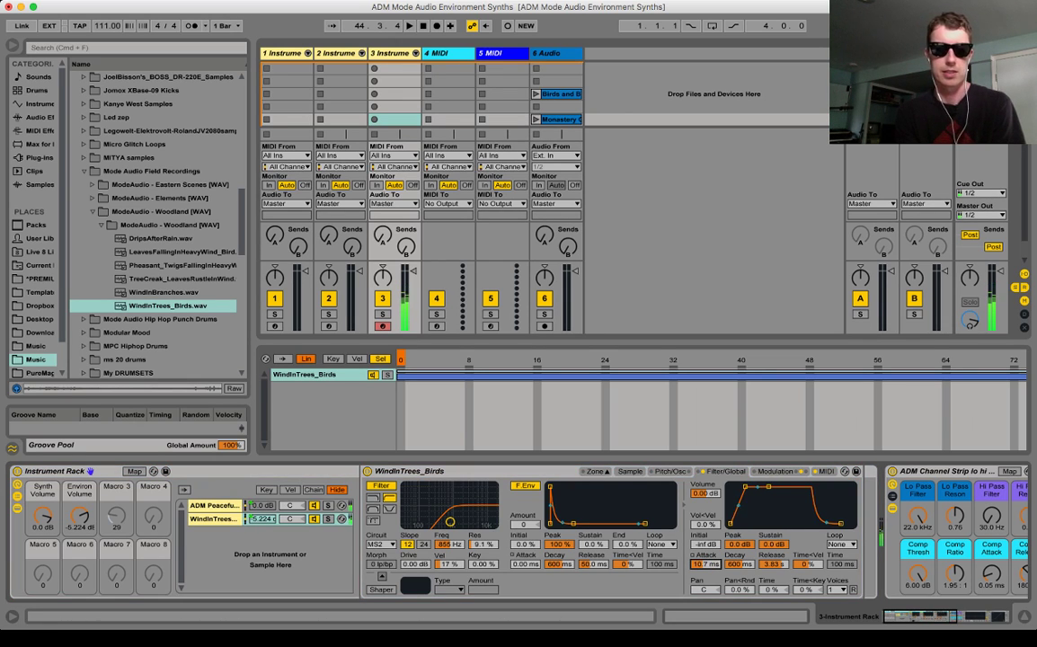
{"action": "left_click_drag", "start_coordinate": [79, 516], "coordinate": [80, 533]}
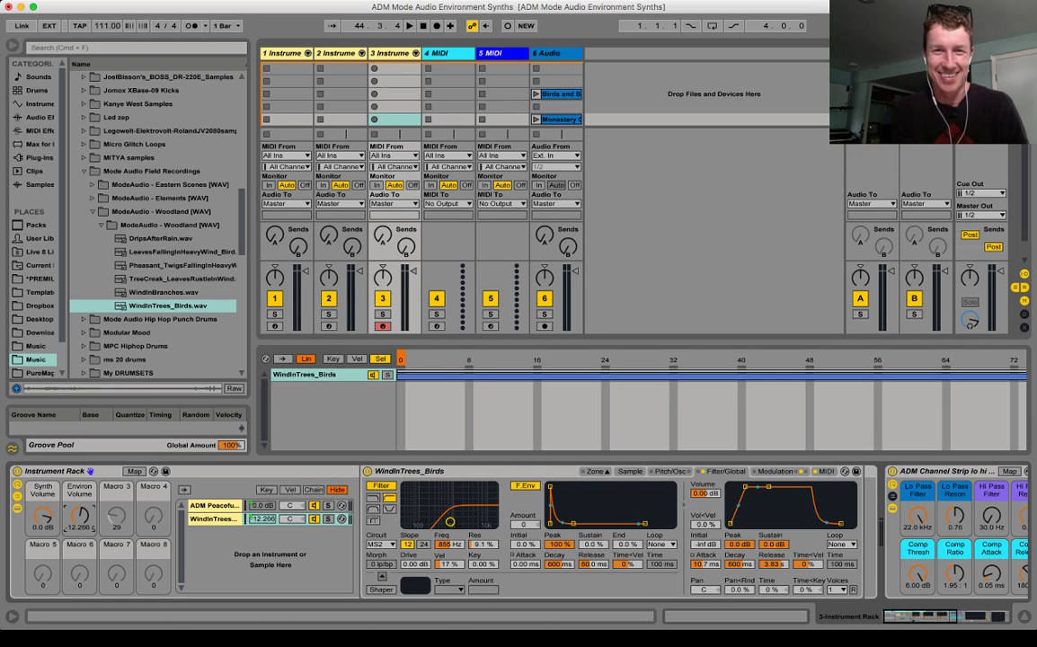
- Select the Birds and Bike Horn clip on the 6 Audio track and launch it
{"action": "left_click", "coordinate": [438, 53]}
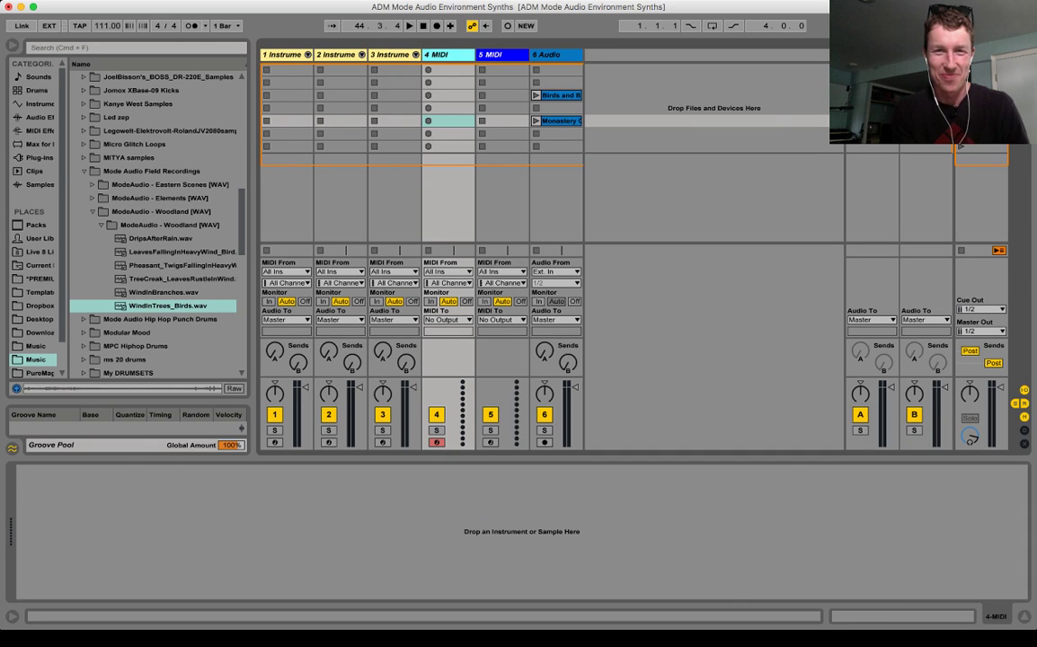
{"action": "left_click", "coordinate": [546, 55]}
{"action": "key", "text": "Down"}
{"action": "key", "text": "Up"}
{"action": "key", "text": "Up"}
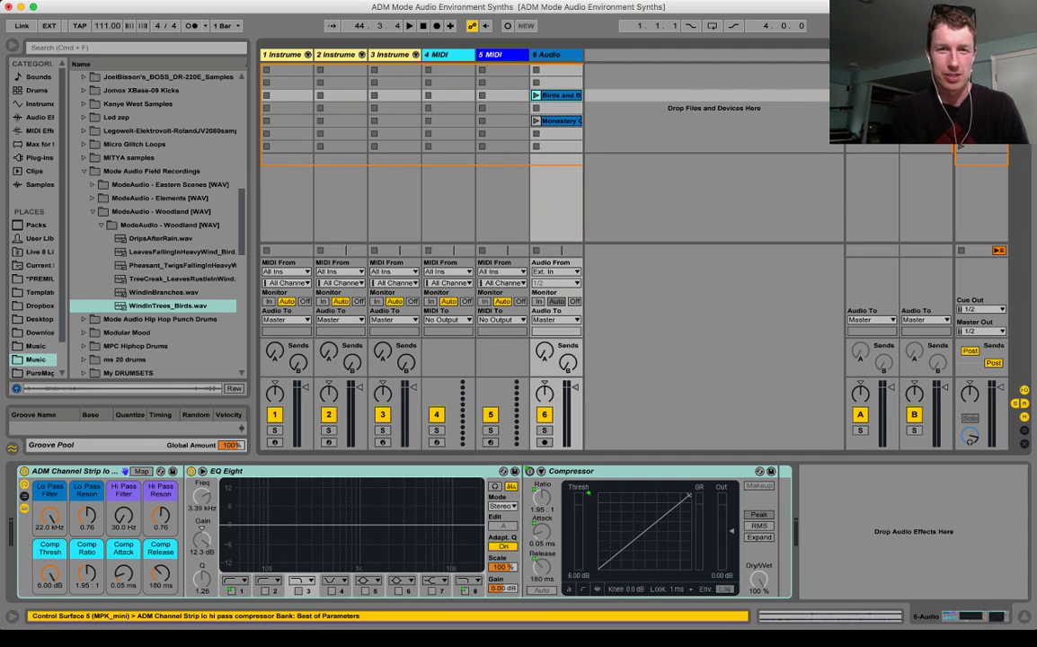
{"action": "key", "text": "Return"}
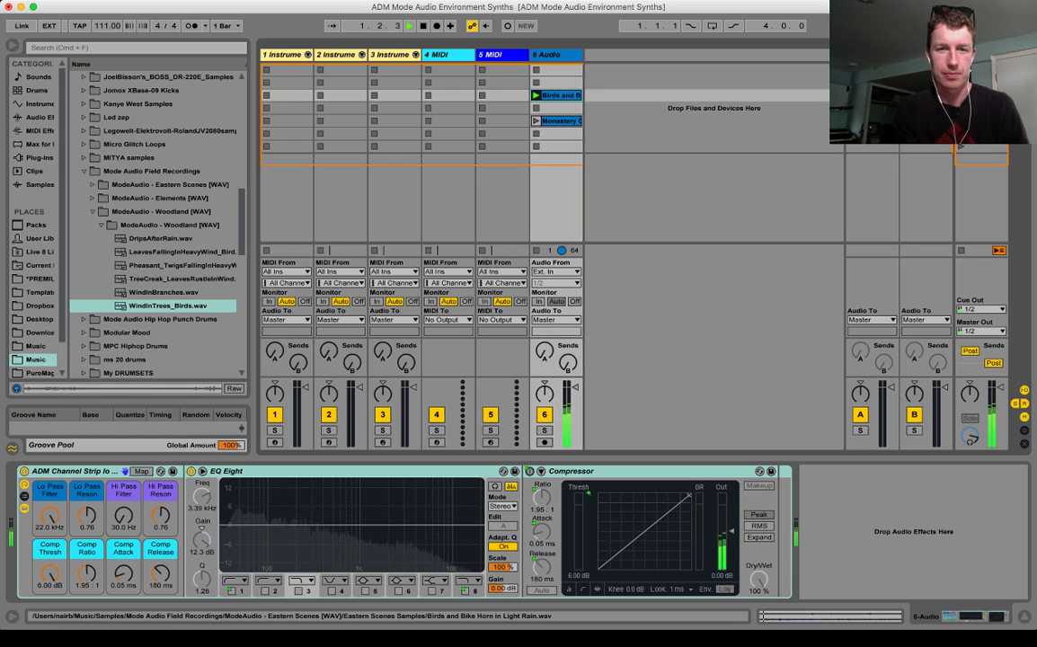
- Stop playback and loop three beats of the Birds and Bike Horn clip from 3.1.1, around the horn sound
{"action": "key", "text": "shift+Tab"}
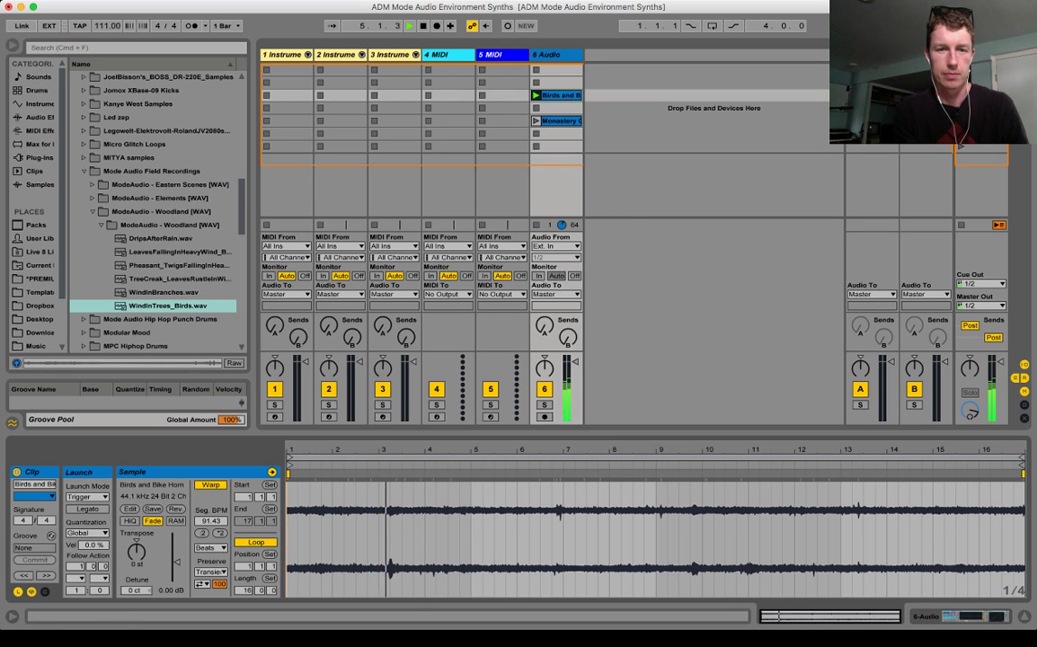
{"action": "key", "text": "space"}
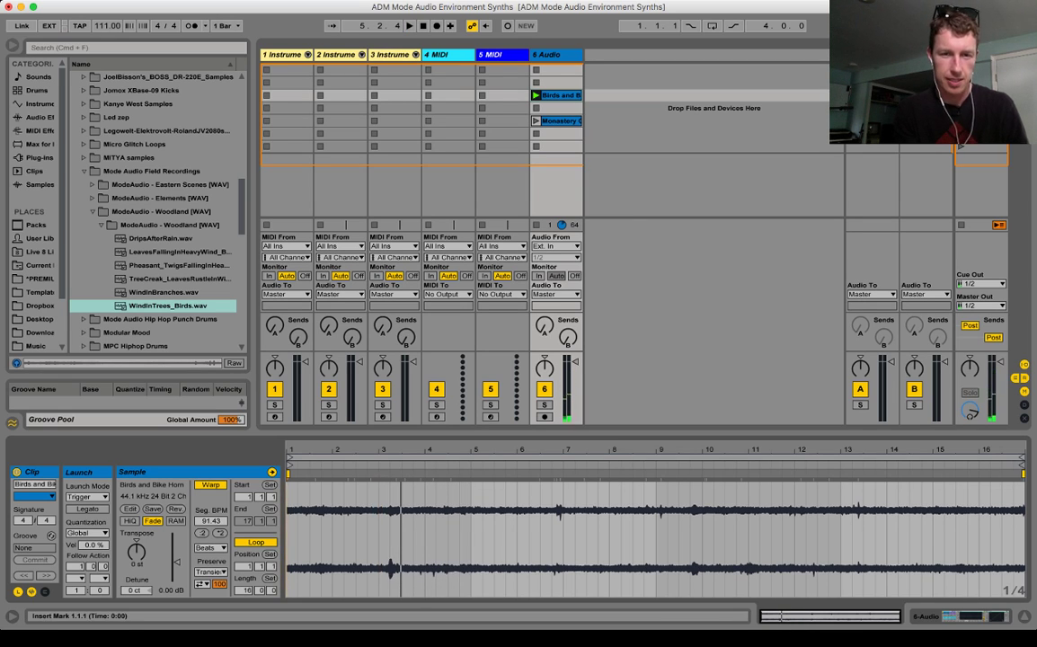
{"action": "left_click_drag", "start_coordinate": [378, 539], "coordinate": [413, 539]}
{"action": "key", "text": "super+l"}
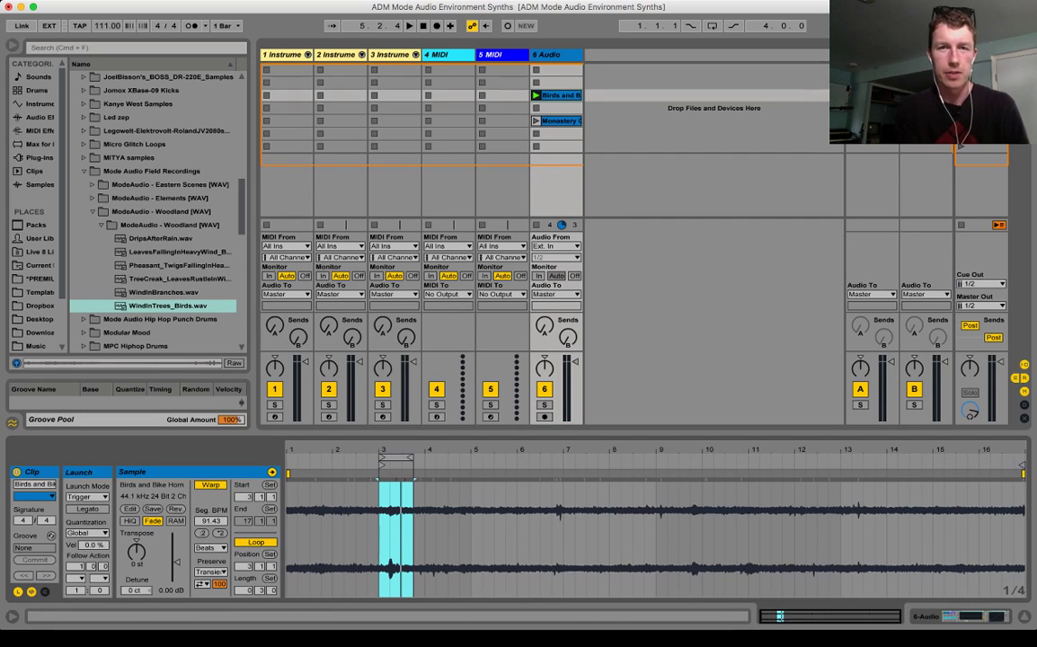
- Find the Tuner device, add it after the Compressor on the 6 Audio track, and play the looped clip
{"action": "key", "text": "super+f"}
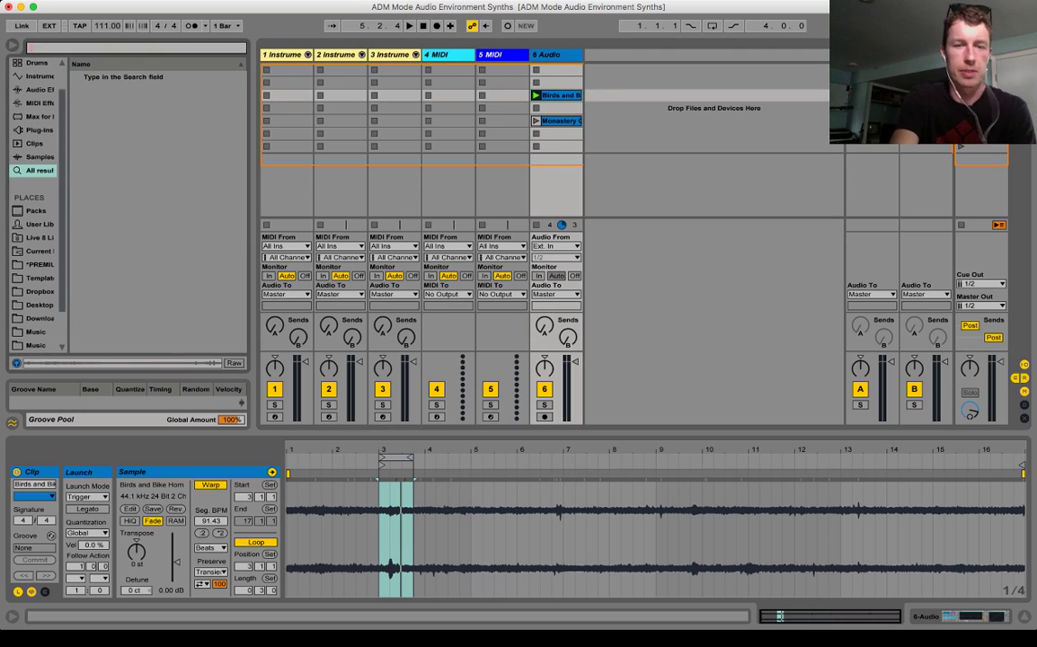
{"action": "type", "text": "funer"}
{"action": "key", "text": "Return"}
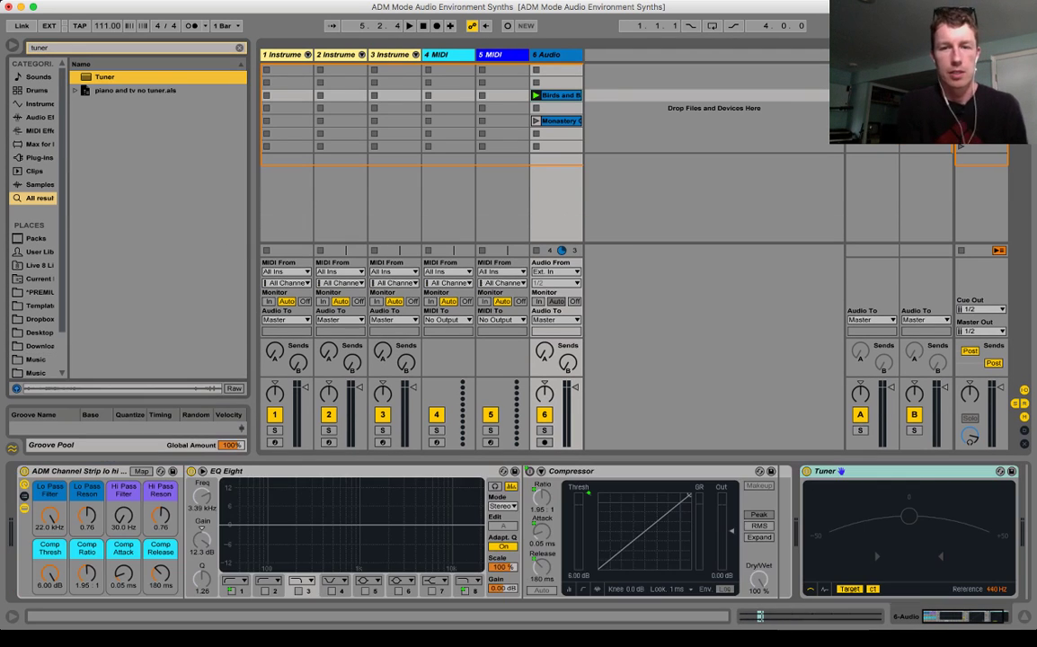
{"action": "key", "text": "space"}
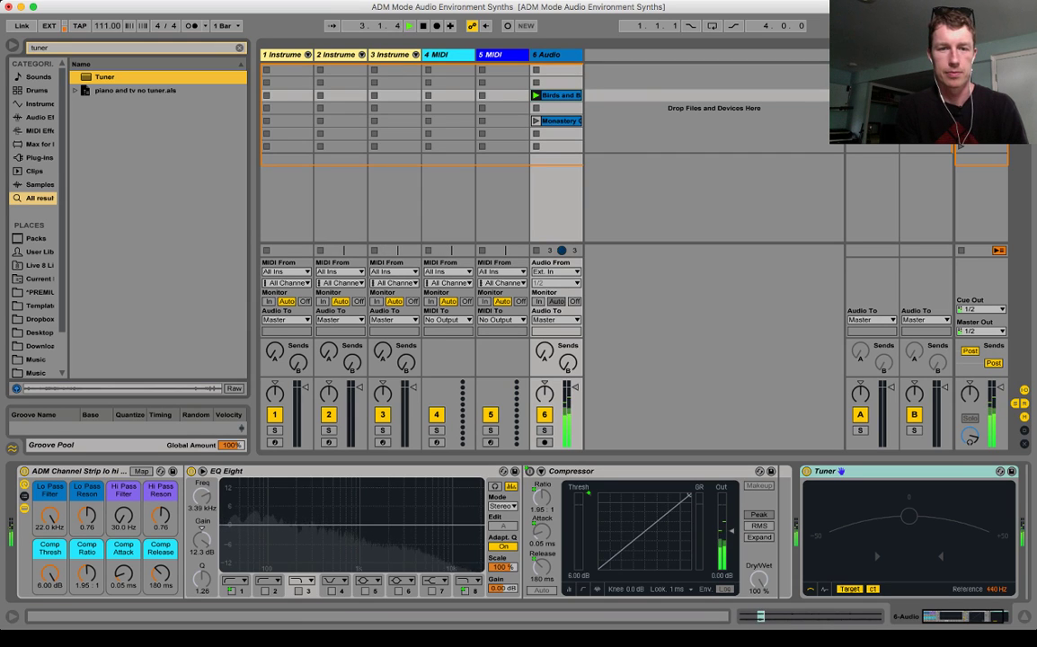
- Enable band 5 of the EQ Eight on the 6 Audio track as a bell boosting about 12.8 dB at 882 Hz
{"action": "left_click", "coordinate": [365, 591]}
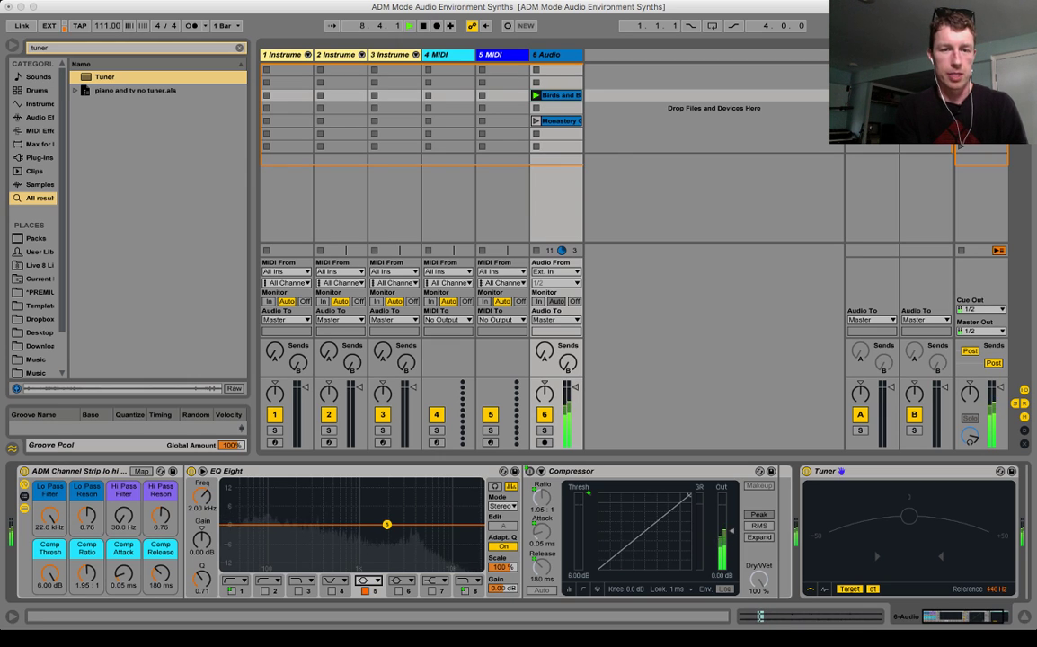
{"action": "left_click_drag", "start_coordinate": [386, 535], "coordinate": [373, 512]}
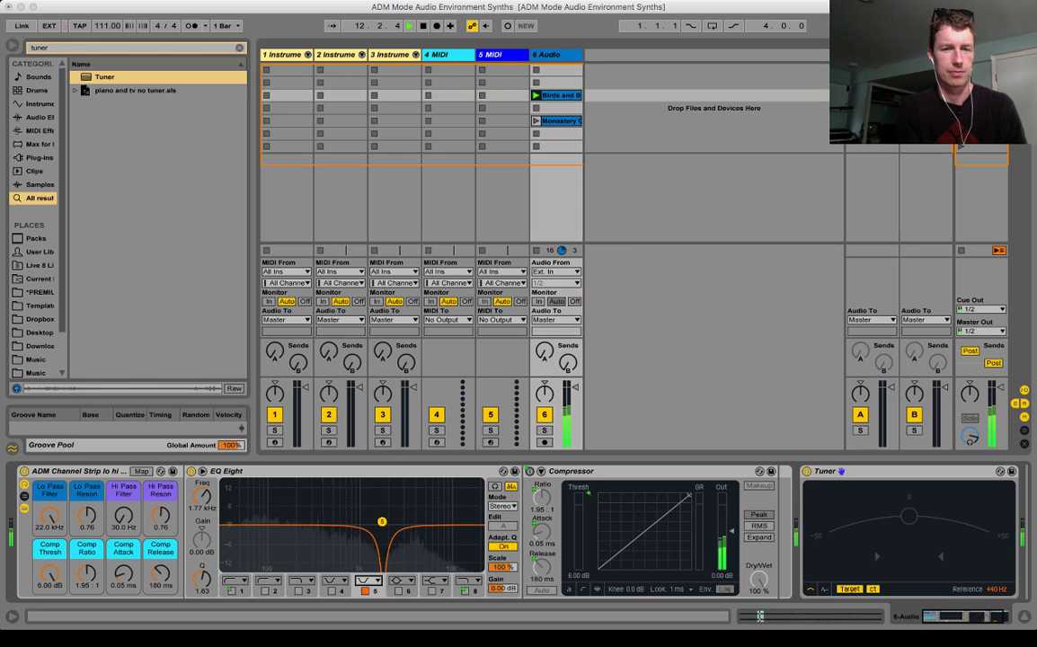
{"action": "left_click", "coordinate": [368, 569]}
{"action": "left_click_drag", "start_coordinate": [382, 524], "coordinate": [348, 486]}
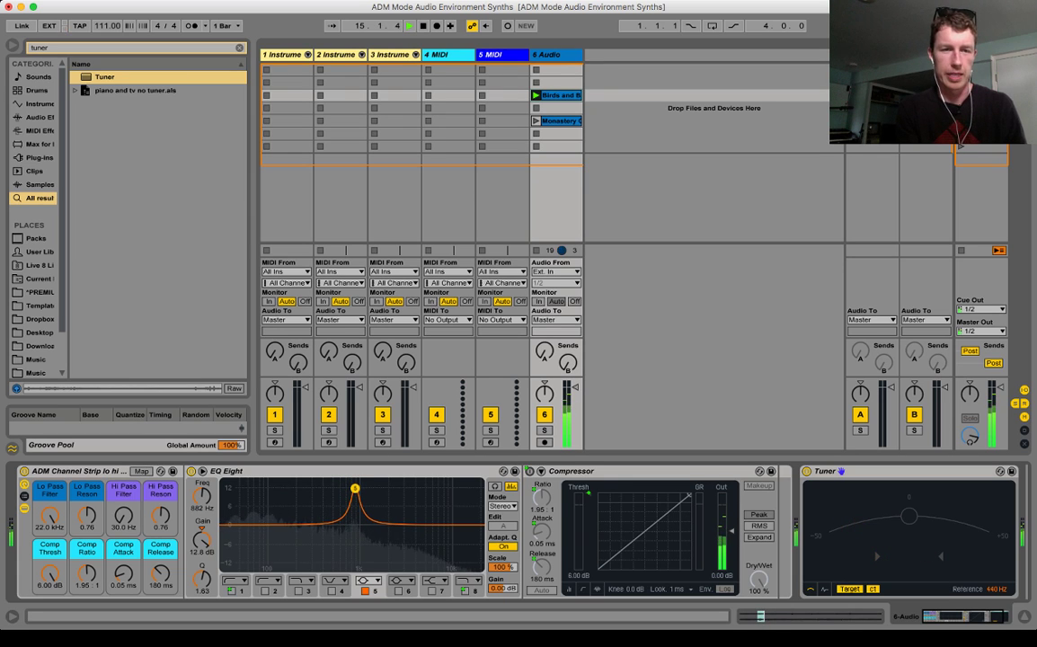
- Expand the EQ Eight display, shift band 5 to about 423 Hz with 11.5 dB gain, and stop playback
{"action": "left_click", "coordinate": [202, 471]}
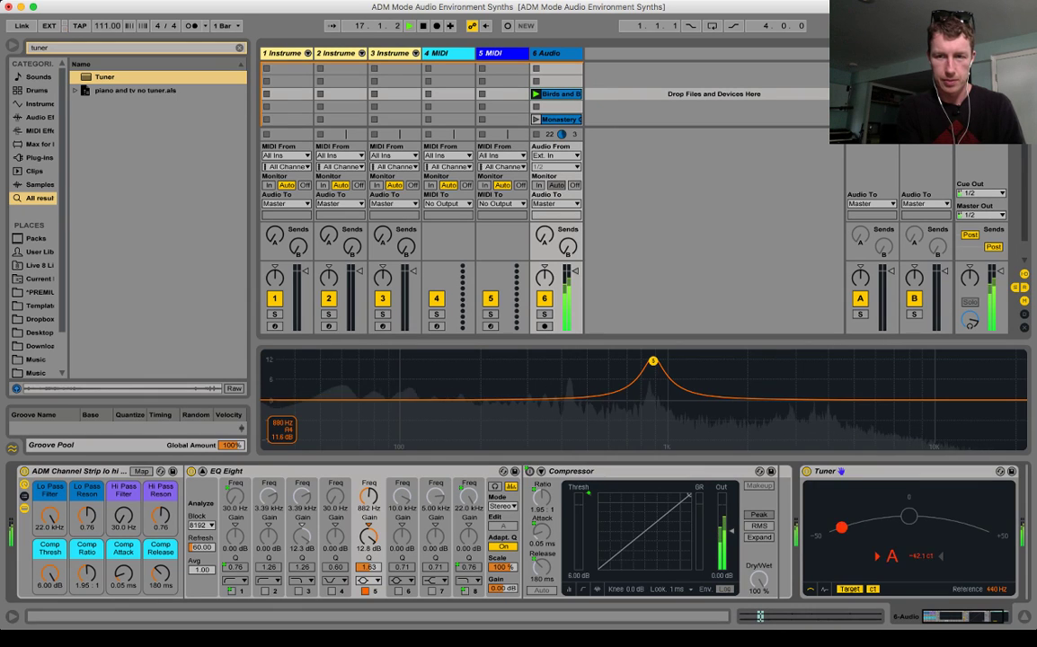
{"action": "left_click_drag", "start_coordinate": [653, 363], "coordinate": [565, 362]}
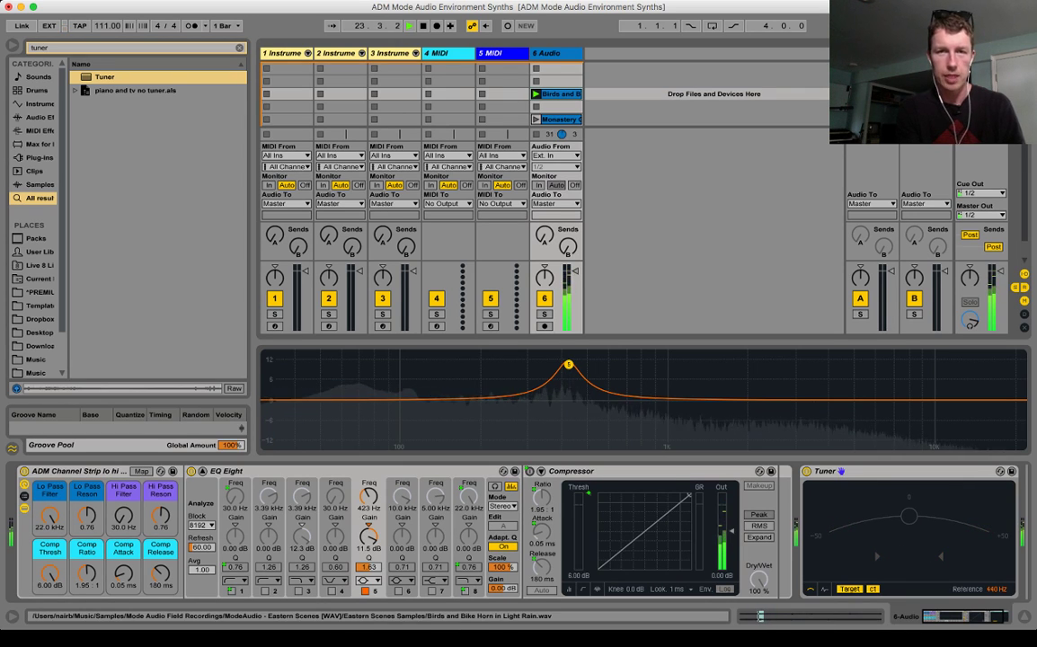
{"action": "key", "text": "space"}
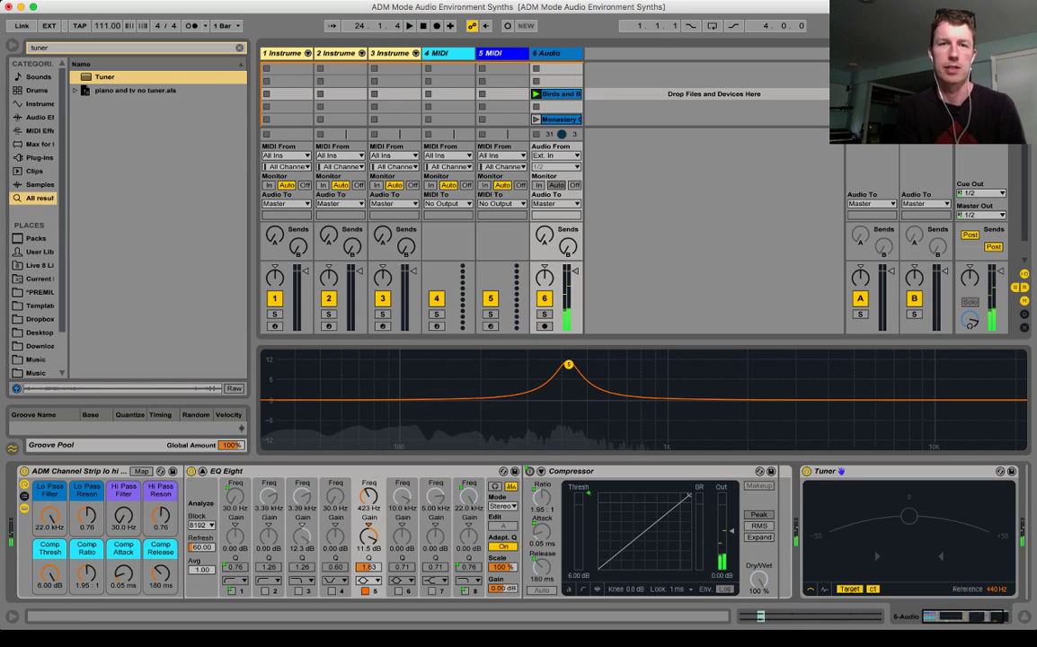
- Arm the 4 MIDI track for recording and load an empty Sampler onto it
{"action": "left_click", "coordinate": [437, 327]}
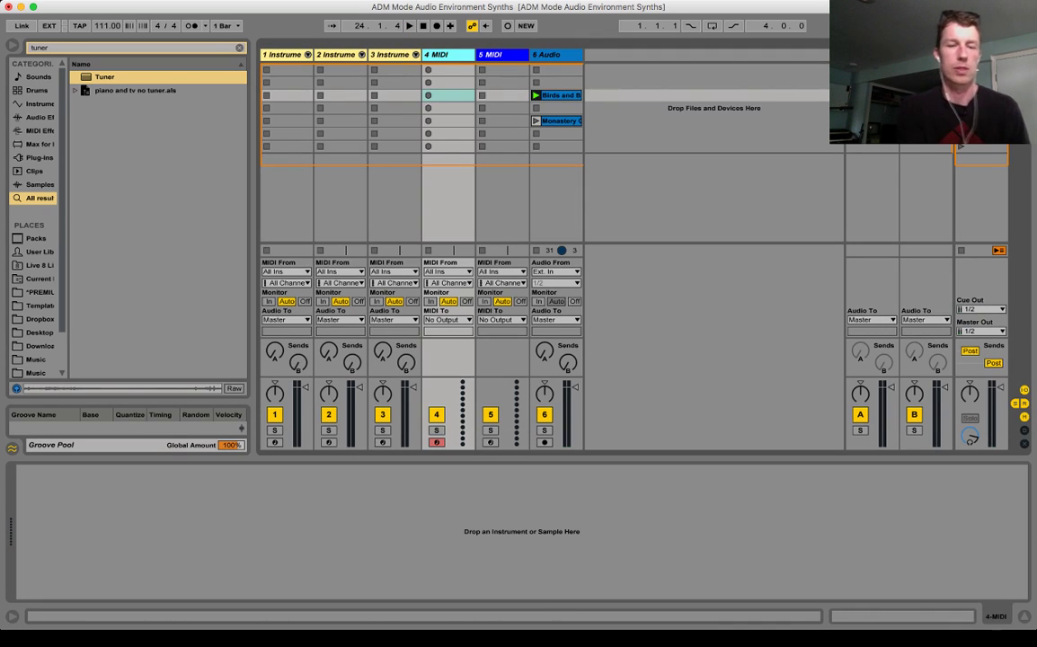
{"action": "key", "text": "super+f"}
{"action": "type", "text": "samp"}
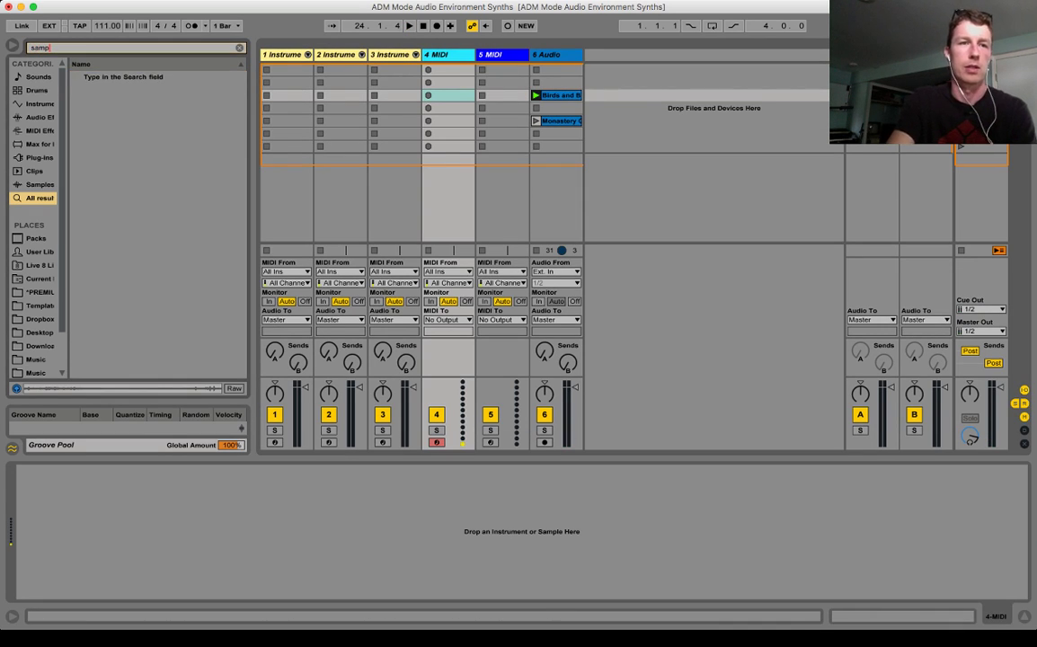
{"action": "type", "text": "l"}
{"action": "key", "text": "Return"}
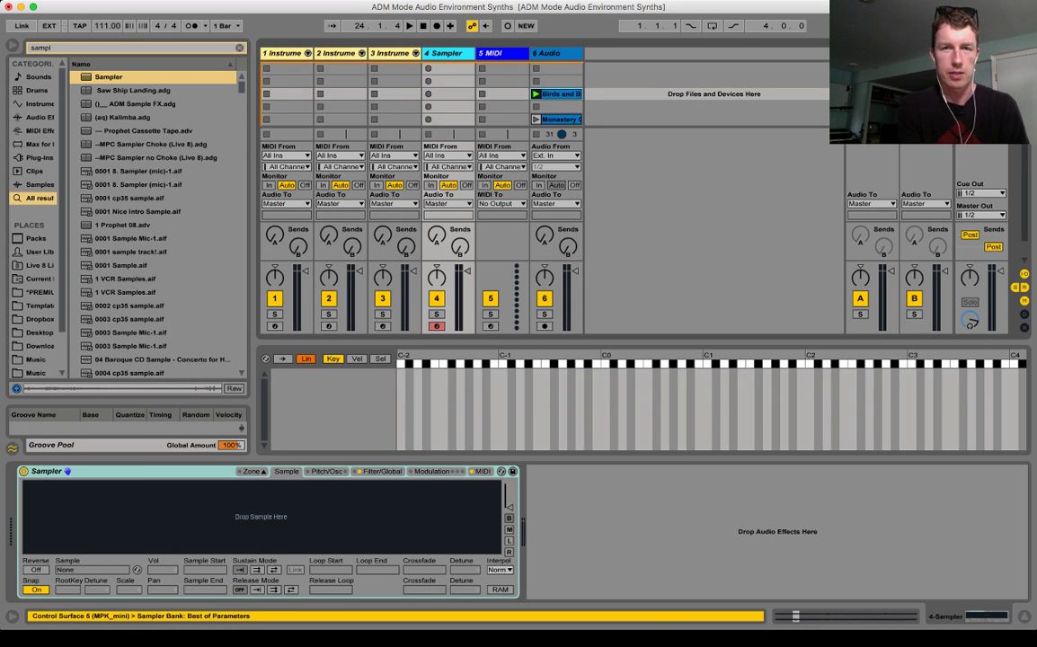
- Loop the horn sound from 3.1.4 to 3.2.3 in the Birds and Bike Horn clip and crop the sample to that loop
{"action": "left_click", "coordinate": [559, 93]}
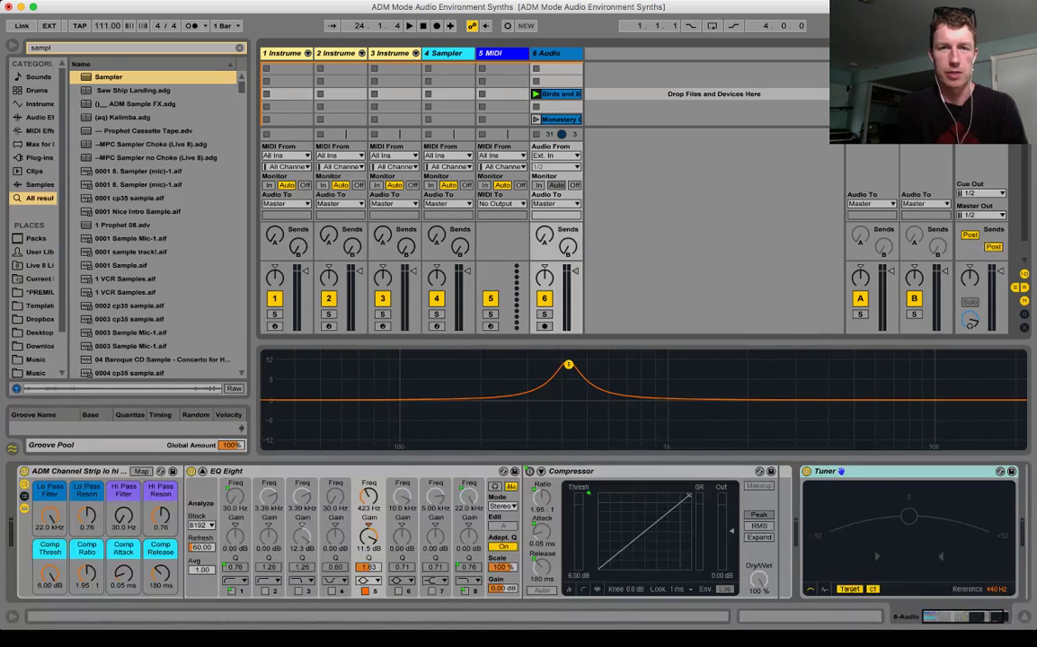
{"action": "double_click", "coordinate": [560, 93]}
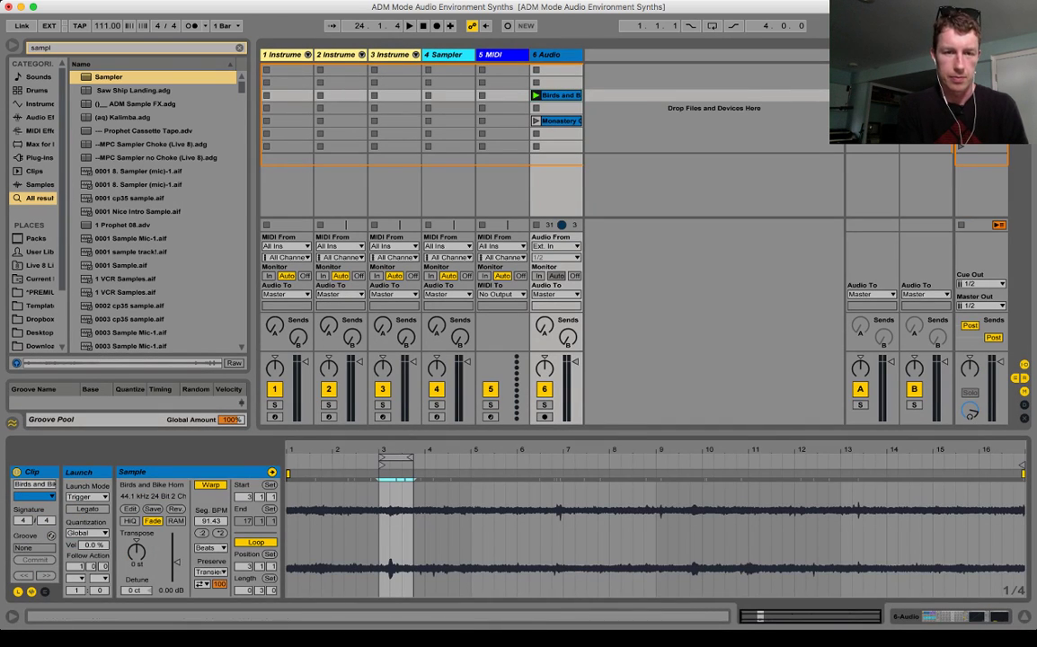
{"action": "key", "text": "z"}
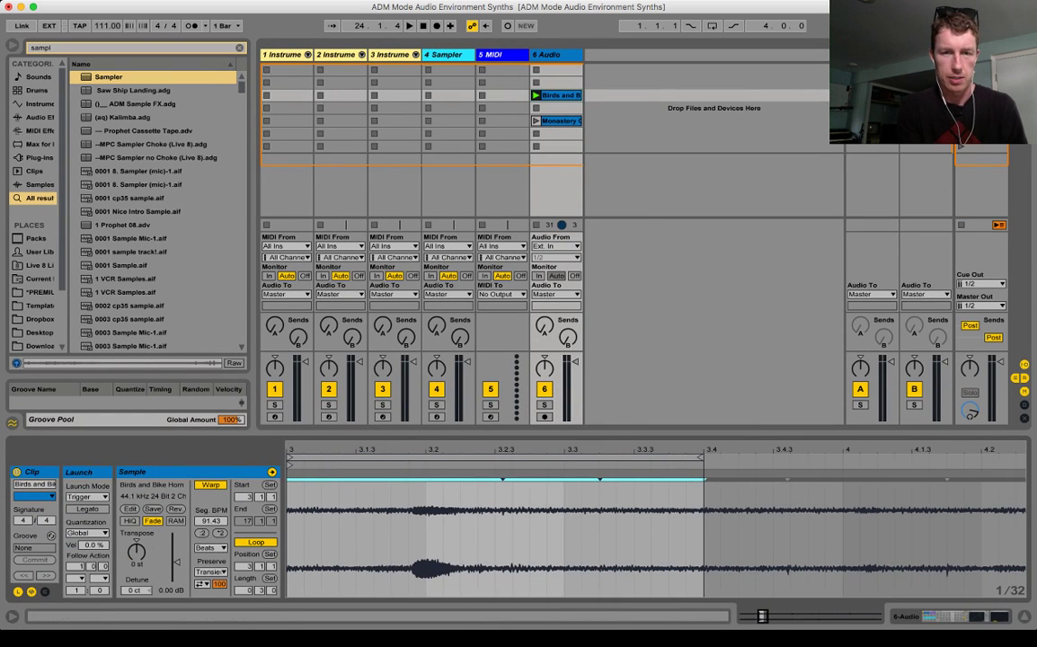
{"action": "left_click_drag", "start_coordinate": [409, 530], "coordinate": [494, 530]}
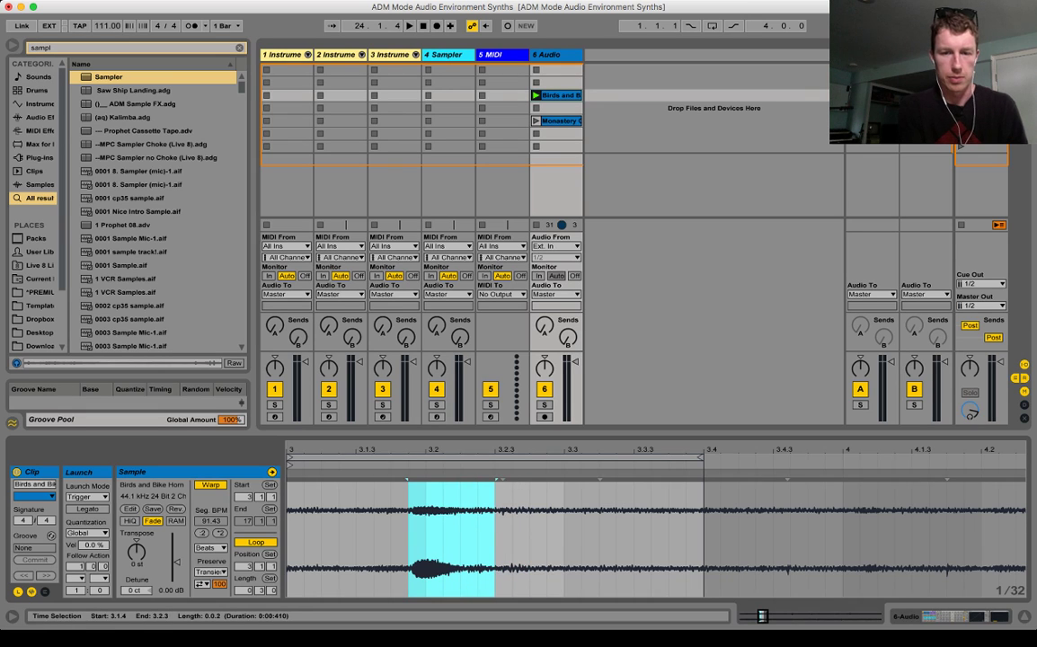
{"action": "key", "text": "super+l"}
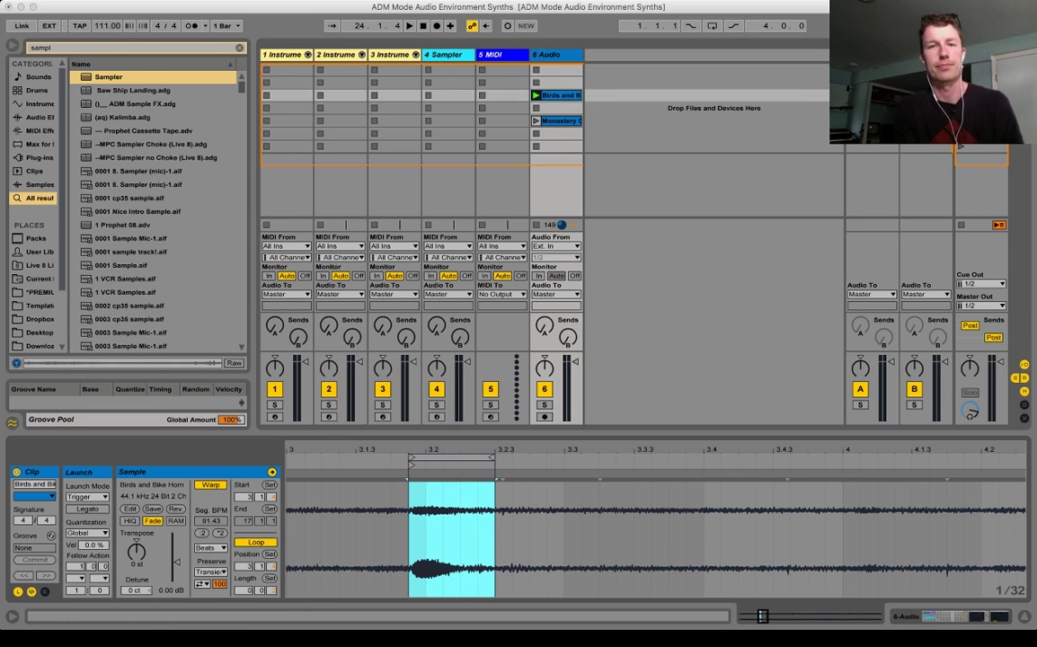
{"action": "key", "text": "super+shift+j"}
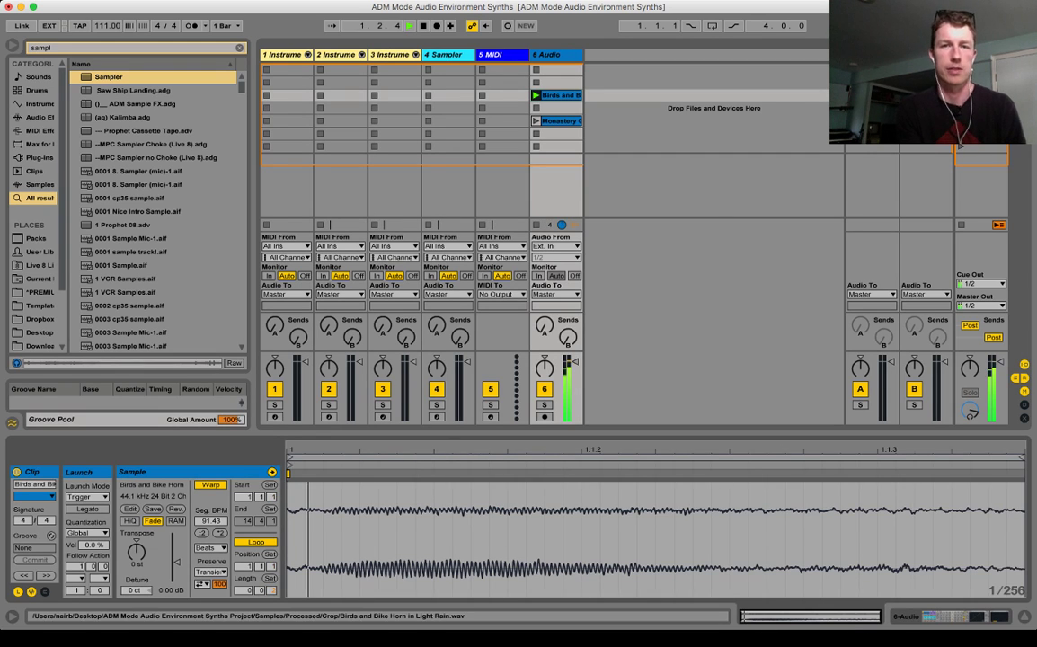
- Stop playback and load the cropped Birds and Bike Horn clip into the Sampler on track 4
{"action": "key", "text": "space"}
{"action": "key", "text": "Left"}
{"action": "key", "text": "Left"}
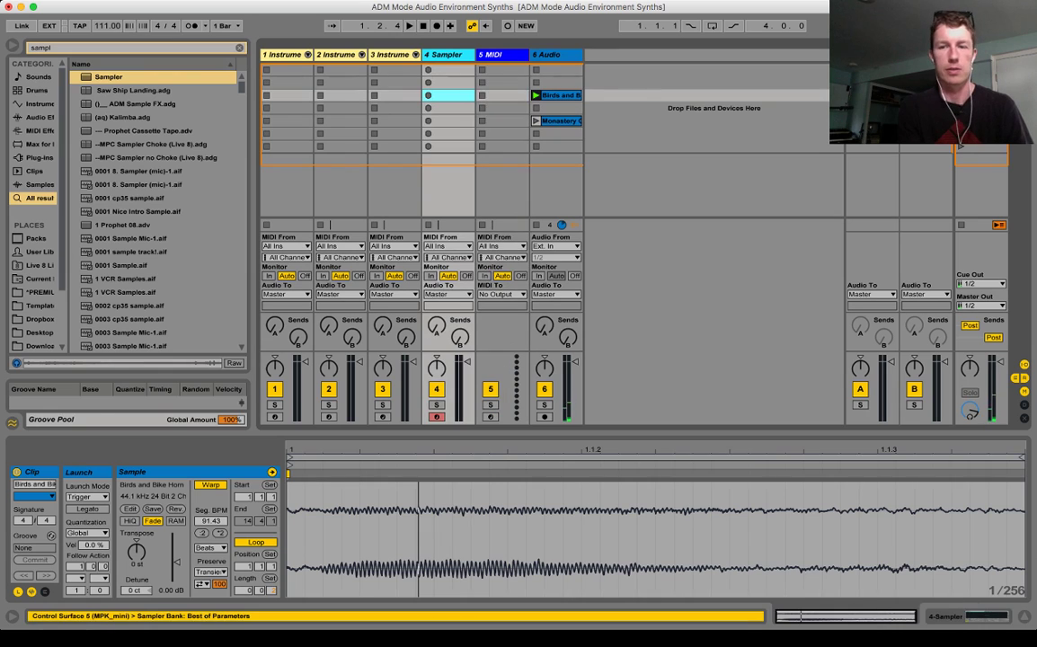
{"action": "key", "text": "shift+Tab"}
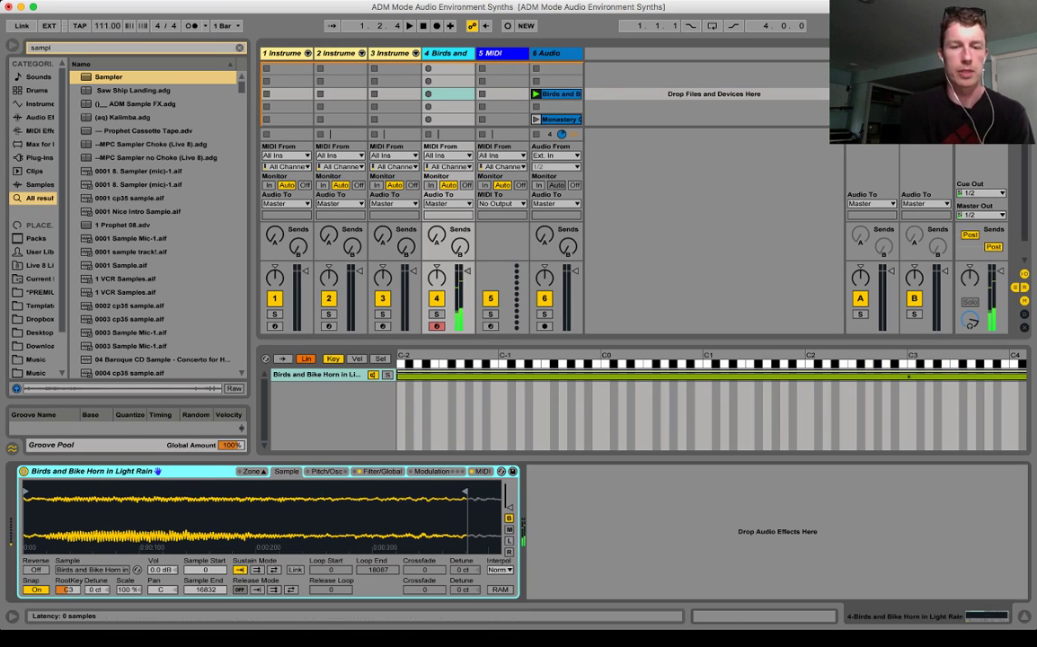
- Add a Tuner after the Sampler on track 4 and set the sample's sustain mode to back-and-forth looping
{"action": "key", "text": "super+f"}
{"action": "type", "text": "tuner"}
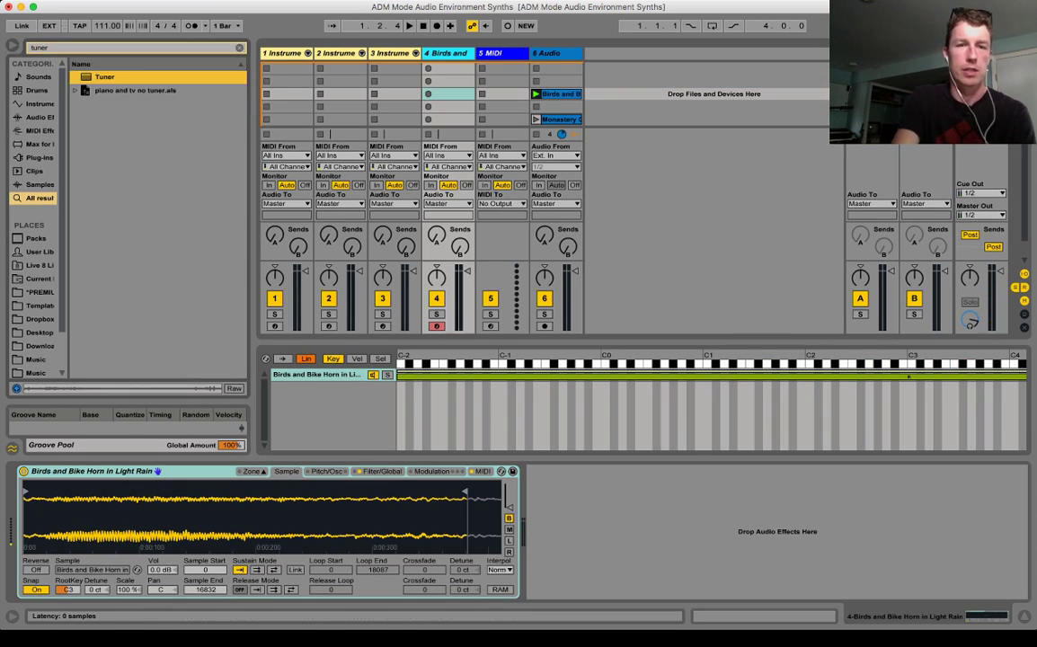
{"action": "key", "text": "Return"}
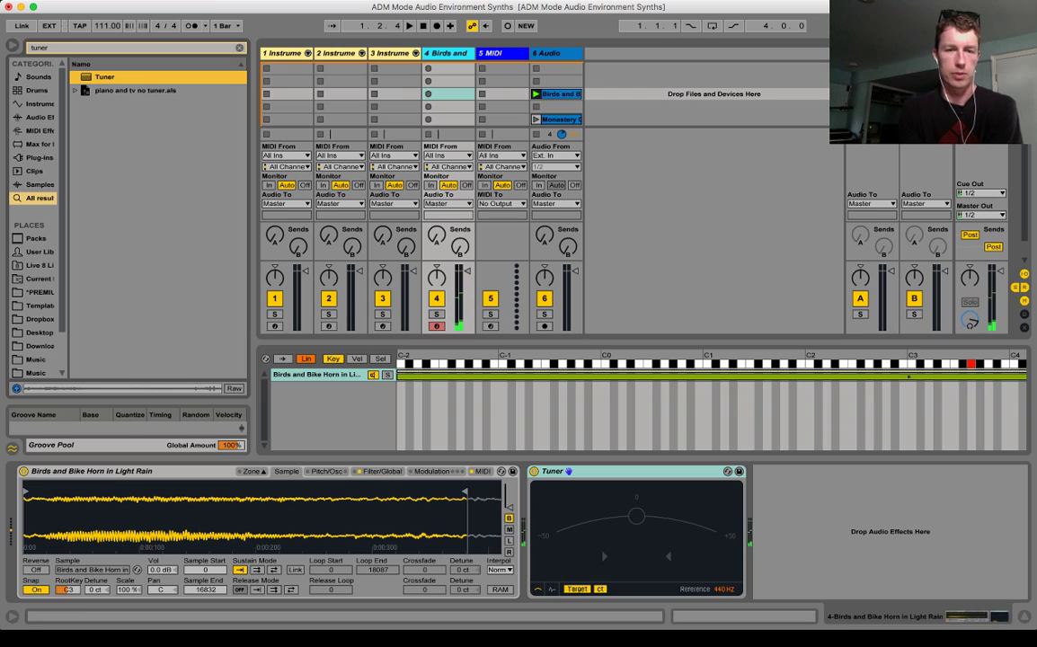
{"action": "left_click", "coordinate": [274, 569]}
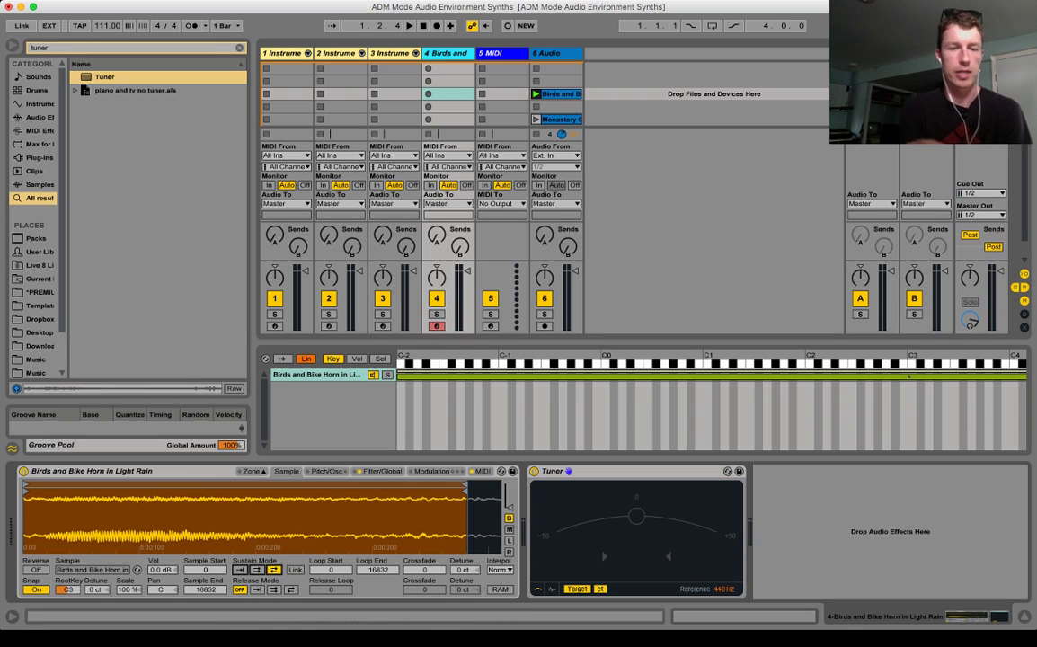
- Add an EQ Eight between the Sampler and the Tuner and expand its spectrum display
{"action": "key", "text": "super+f"}
{"action": "key", "text": "BackSpace"}
{"action": "type", "text": "eq"}
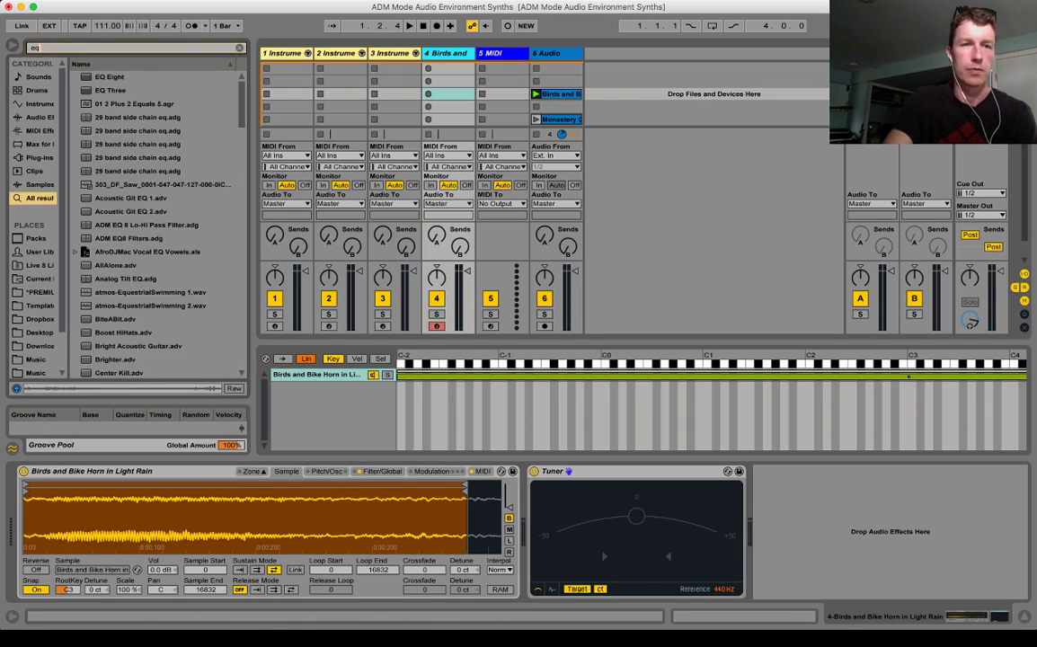
{"action": "key", "text": "Down"}
{"action": "key", "text": "Return"}
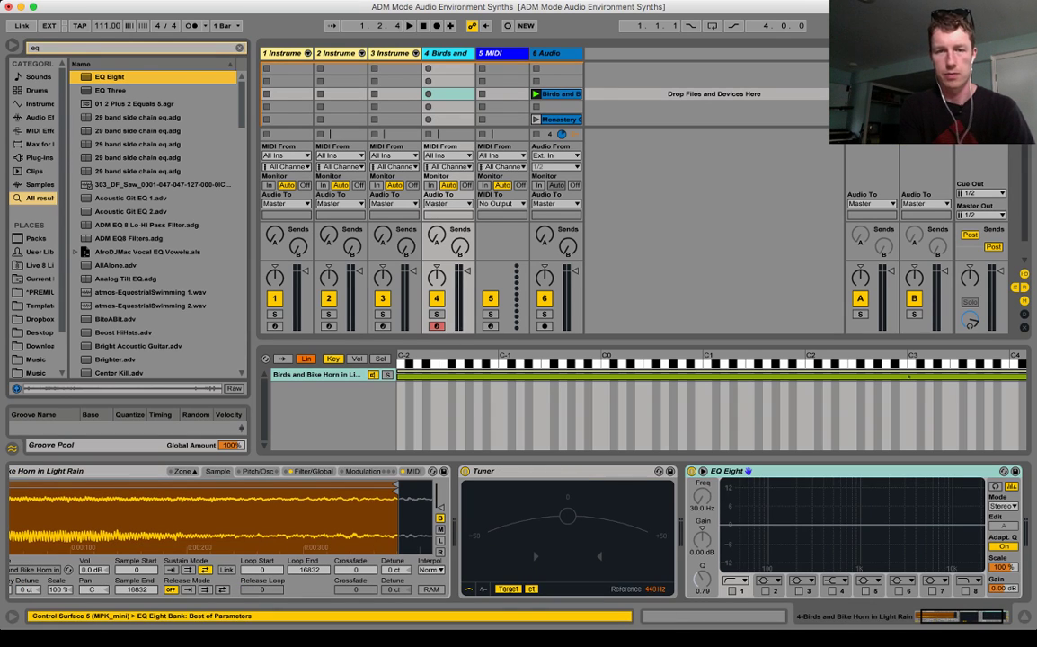
{"action": "left_click_drag", "start_coordinate": [729, 471], "coordinate": [462, 473]}
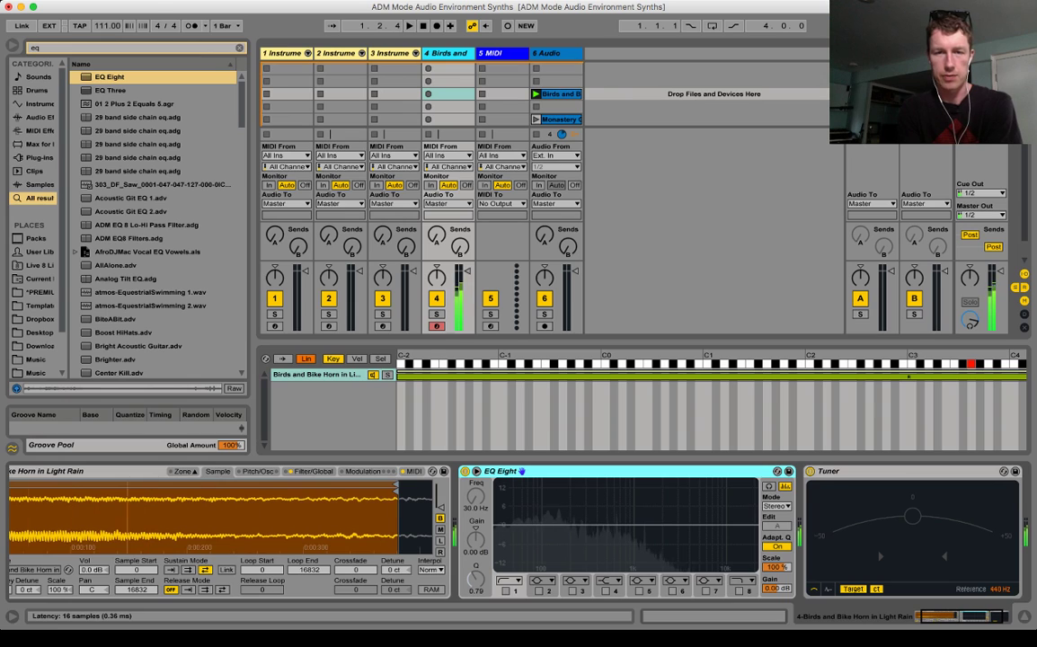
{"action": "left_click", "coordinate": [477, 471]}
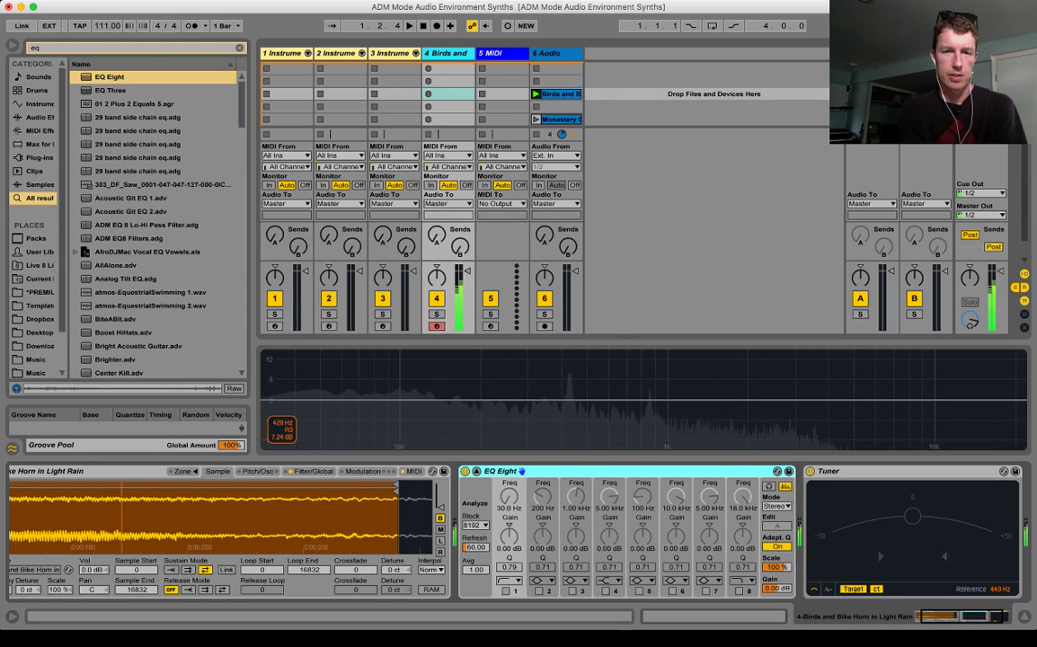
- Check the horn's peak in the EQ Eight spectrum, then set the sample's root key to A2 and its detune to +19 ct
{"action": "scroll", "coordinate": [229, 530], "scroll_direction": "left", "scroll_amount": 3}
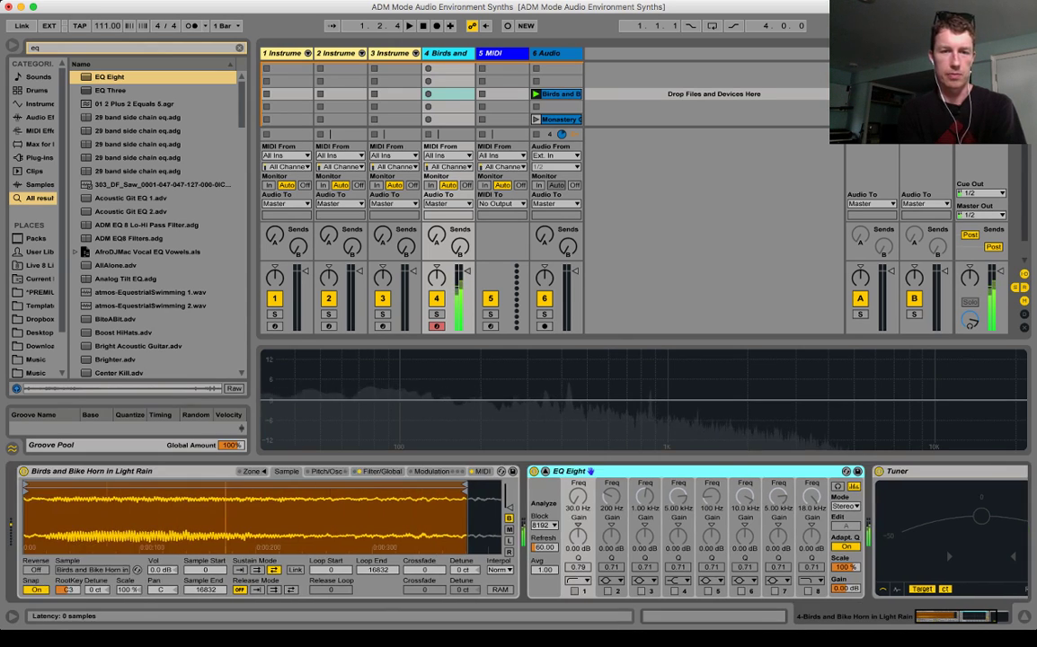
{"action": "mouse_move", "coordinate": [568, 383]}
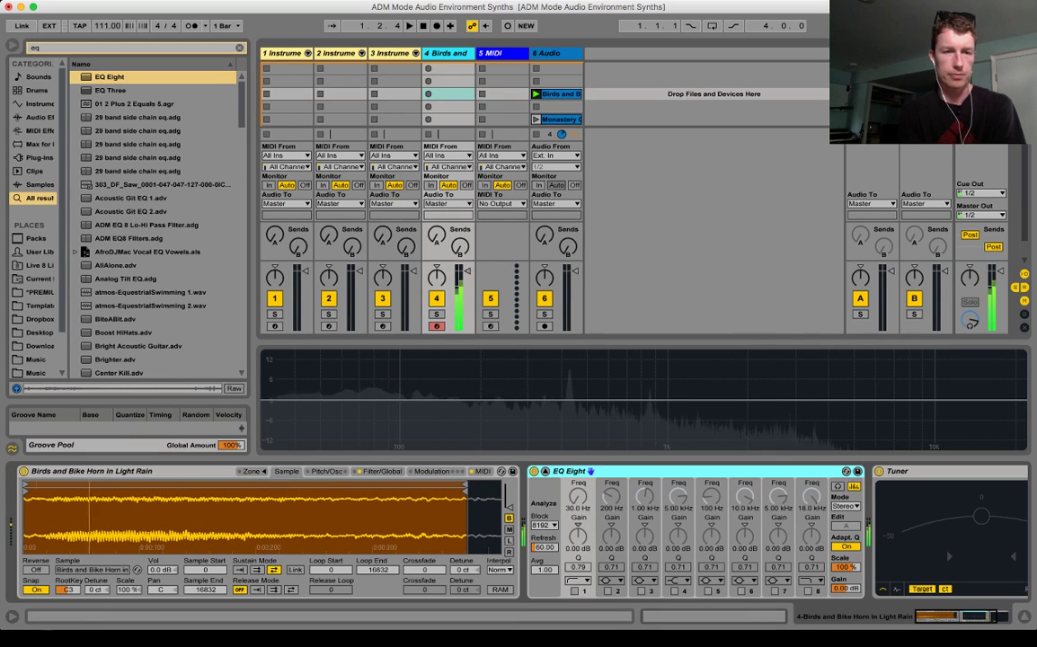
{"action": "key", "text": "Down"}
{"action": "key", "text": "Down"}
{"action": "key", "text": "Down"}
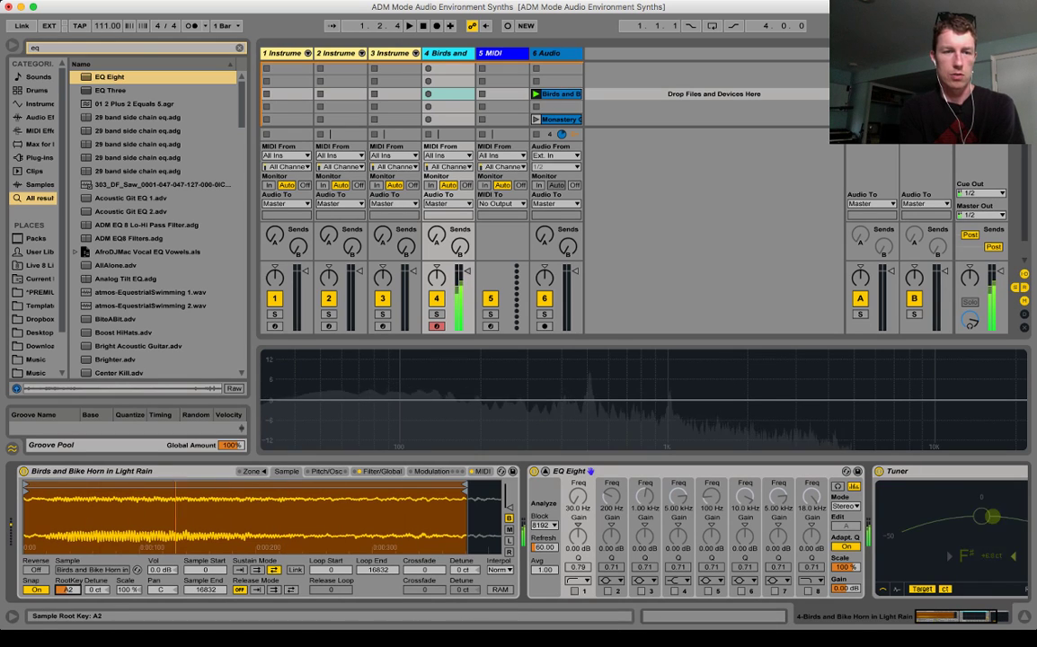
{"action": "left_click_drag", "start_coordinate": [96, 590], "coordinate": [96, 573]}
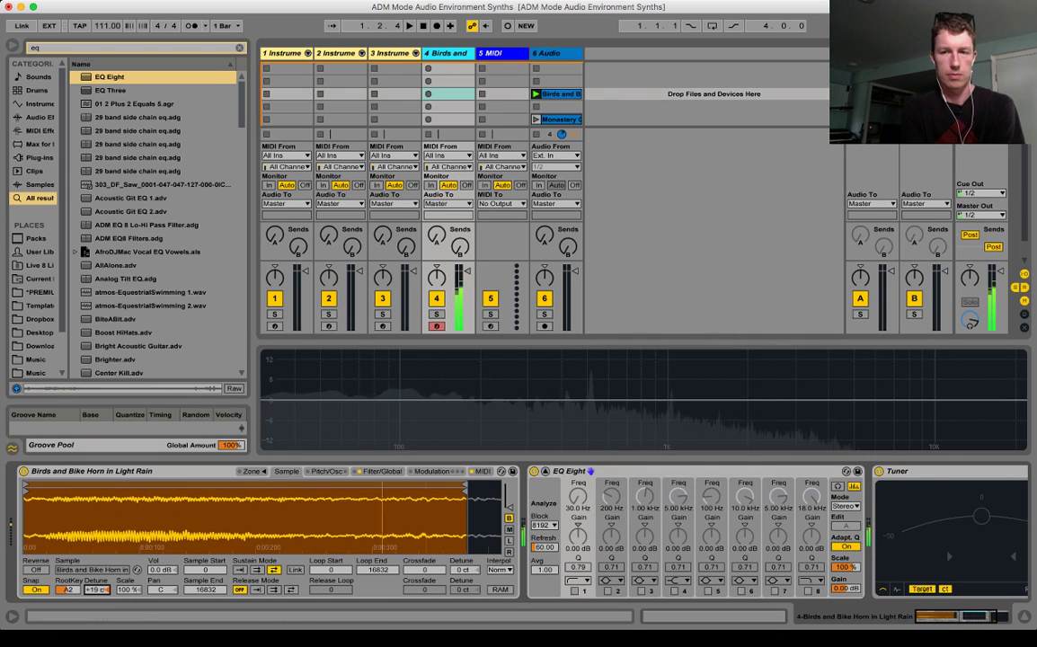
- Narrow the Sampler's sustain loop around the horn sound, with loop start at 2039 and loop end at 6911
{"action": "scroll", "coordinate": [518, 532], "scroll_direction": "right", "scroll_amount": 1}
{"action": "scroll", "coordinate": [517, 532], "scroll_direction": "right", "scroll_amount": 1}
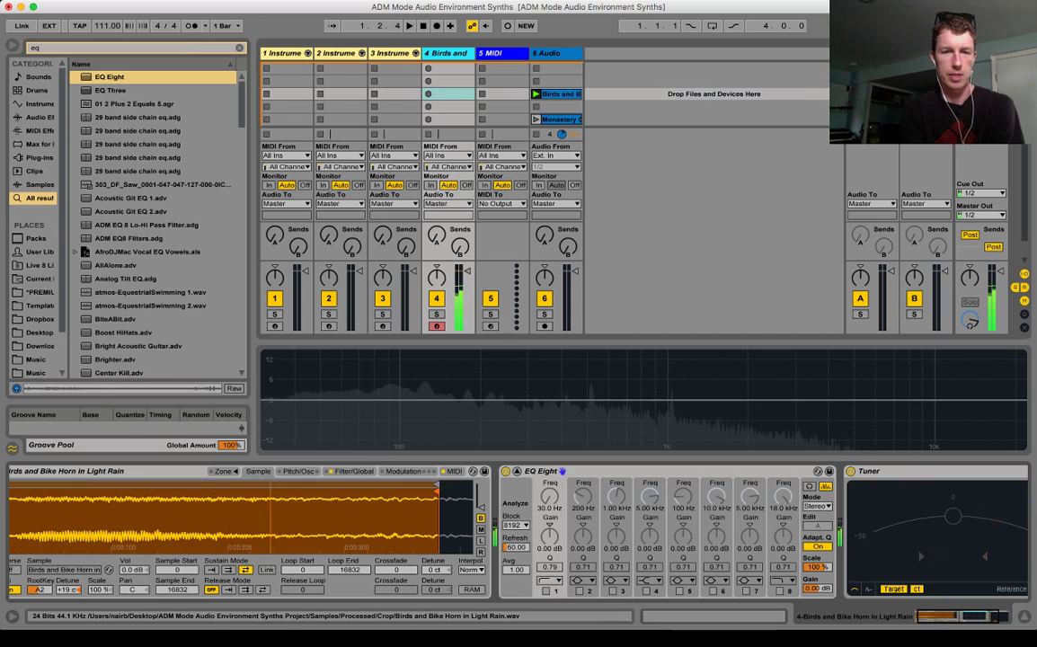
{"action": "left_click_drag", "start_coordinate": [437, 485], "coordinate": [175, 485]}
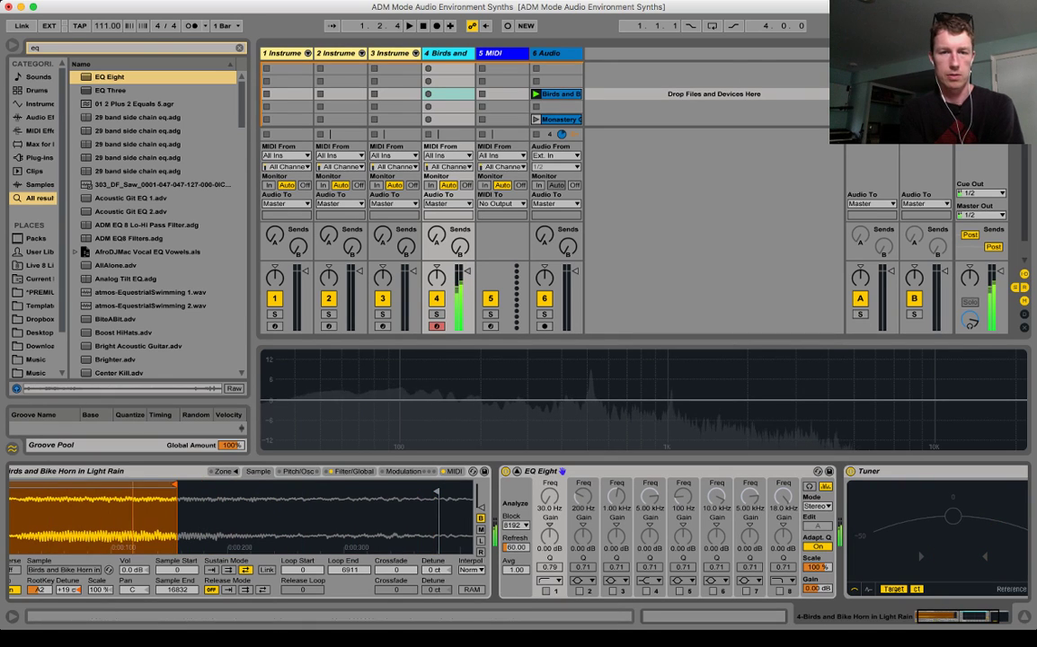
{"action": "scroll", "coordinate": [243, 517], "scroll_direction": "left", "scroll_amount": 2}
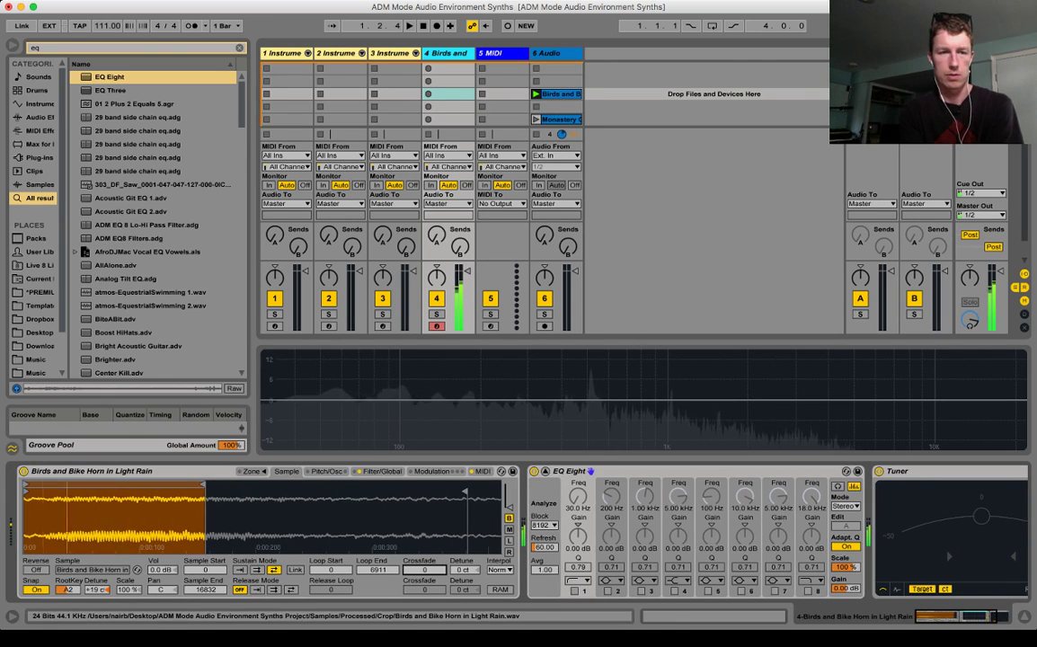
{"action": "left_click_drag", "start_coordinate": [25, 484], "coordinate": [78, 485]}
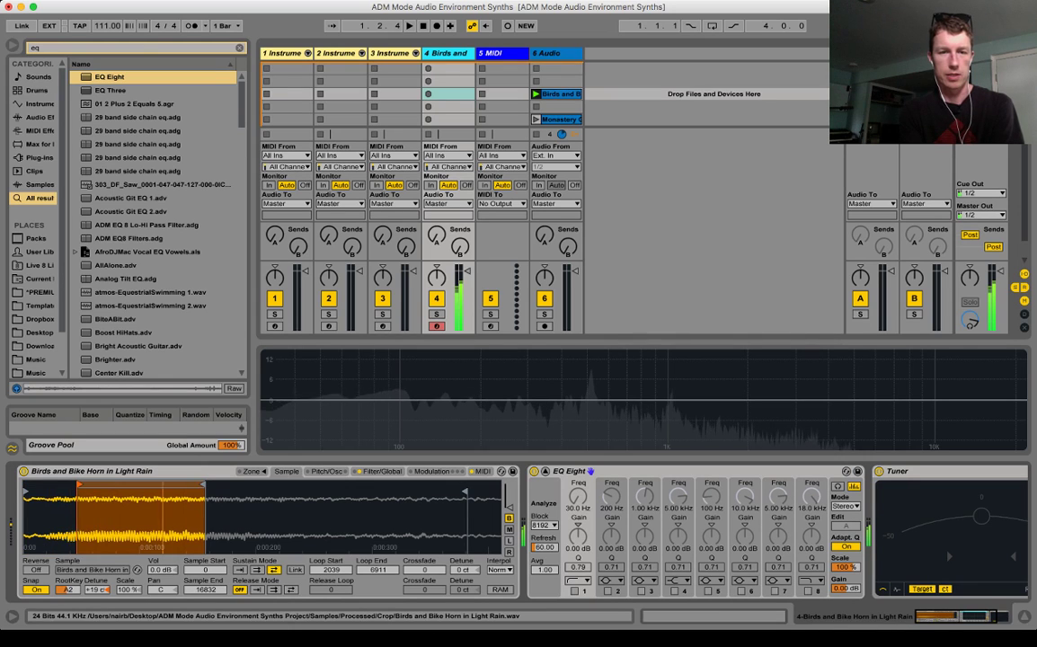
- Set the sustain loop's crossfade to 1412 and move its loop start to 1011
{"action": "left_click_drag", "start_coordinate": [424, 570], "coordinate": [424, 555]}
{"action": "scroll", "coordinate": [425, 566], "scroll_direction": "right", "scroll_amount": 5}
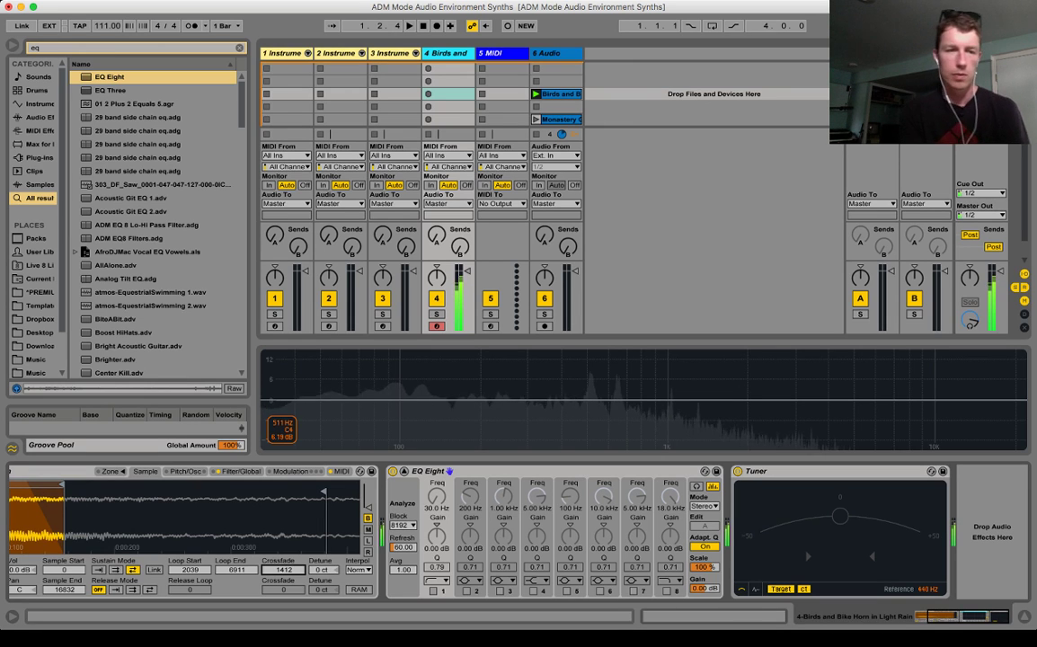
{"action": "scroll", "coordinate": [207, 518], "scroll_direction": "left", "scroll_amount": 5}
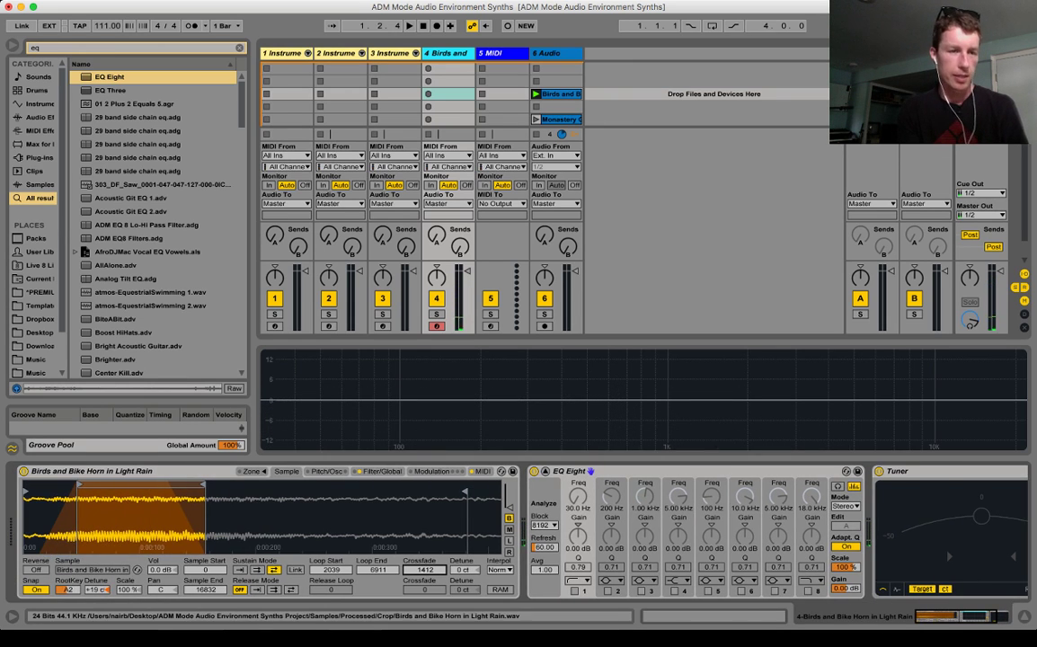
{"action": "left_click_drag", "start_coordinate": [78, 485], "coordinate": [52, 485]}
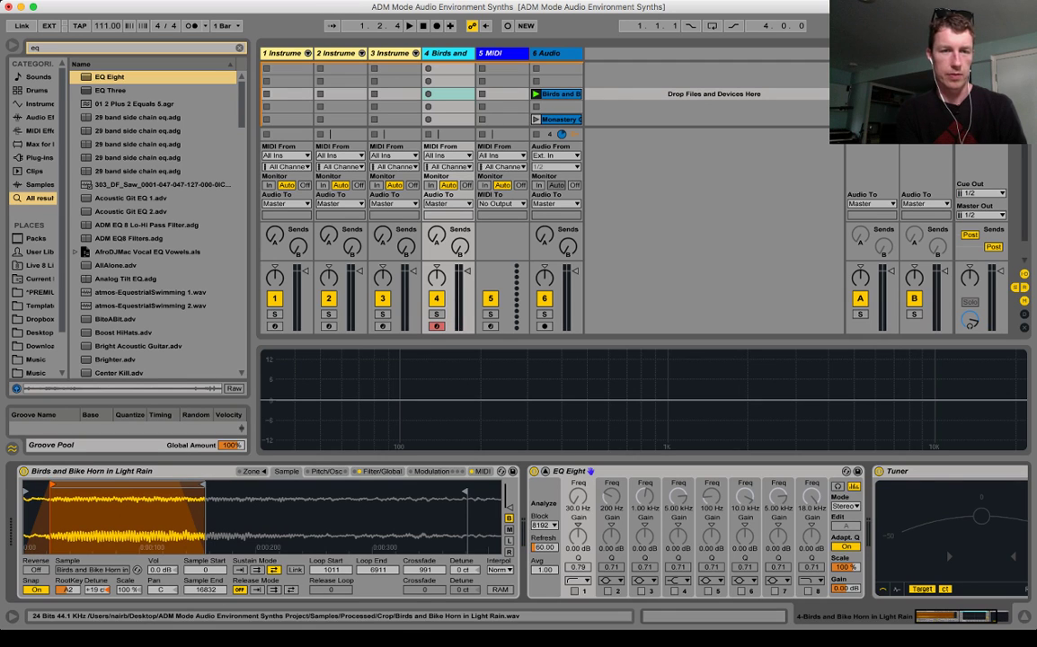
- Extend the Sampler's sustain loop end to 11544 and sweep its filter, finishing on a low-pass at 30 Hz with 39% resonance
{"action": "left_click_drag", "start_coordinate": [204, 485], "coordinate": [326, 486]}
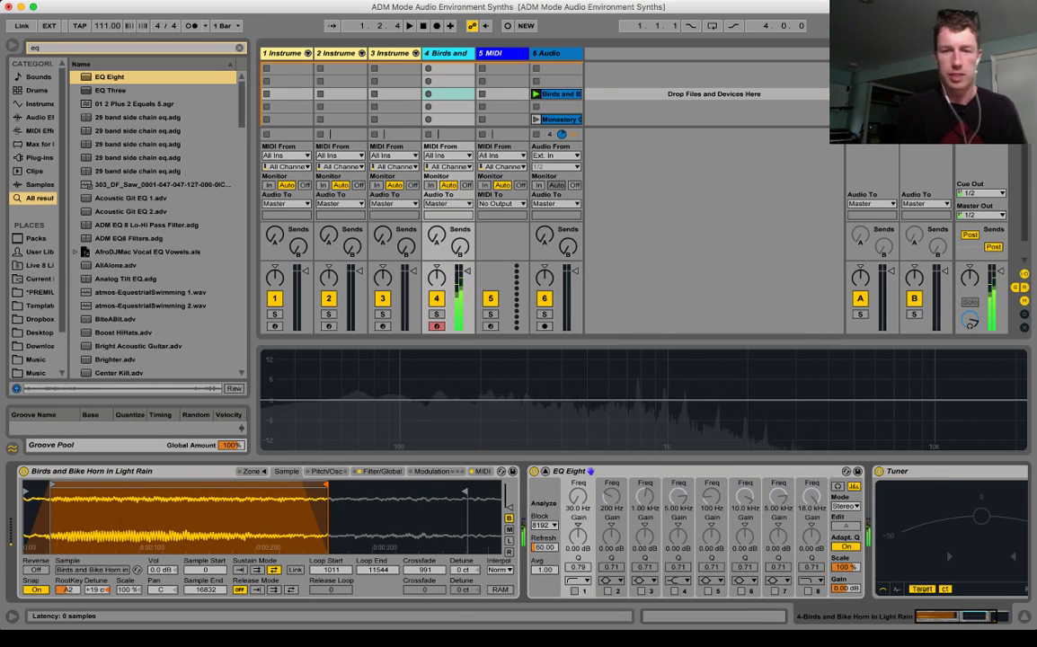
{"action": "left_click", "coordinate": [382, 472]}
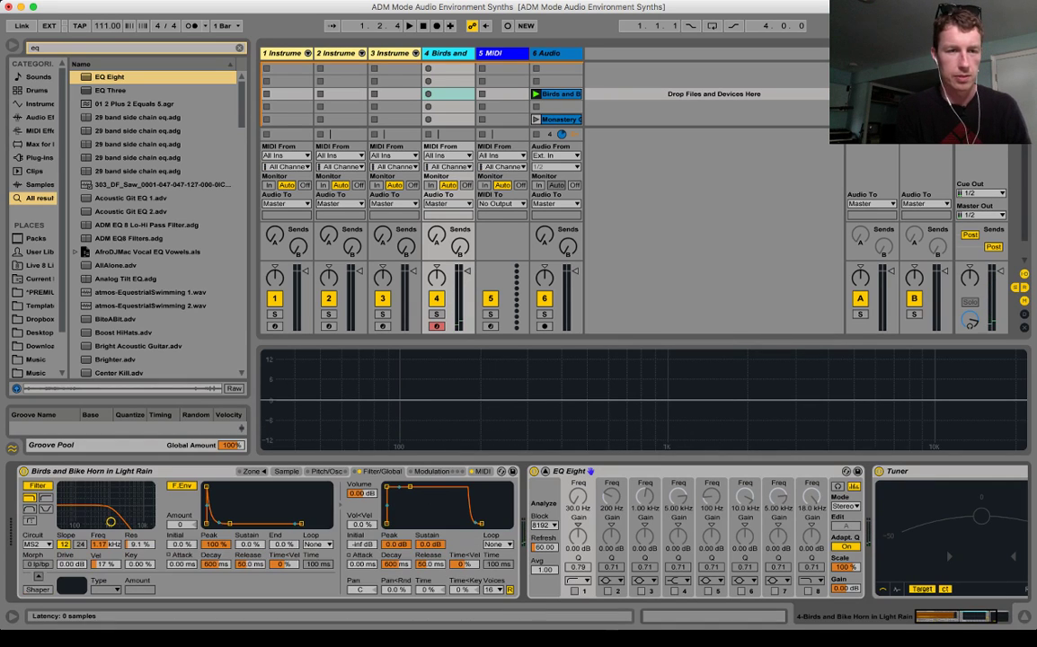
{"action": "left_click_drag", "start_coordinate": [111, 521], "coordinate": [150, 521]}
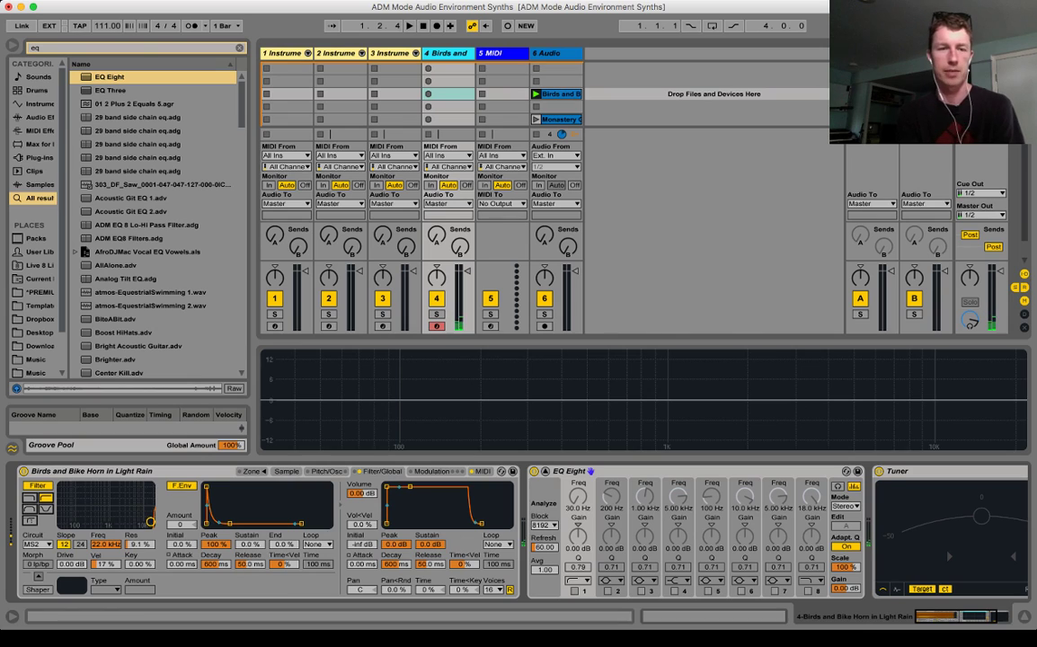
{"action": "left_click_drag", "start_coordinate": [150, 522], "coordinate": [61, 512]}
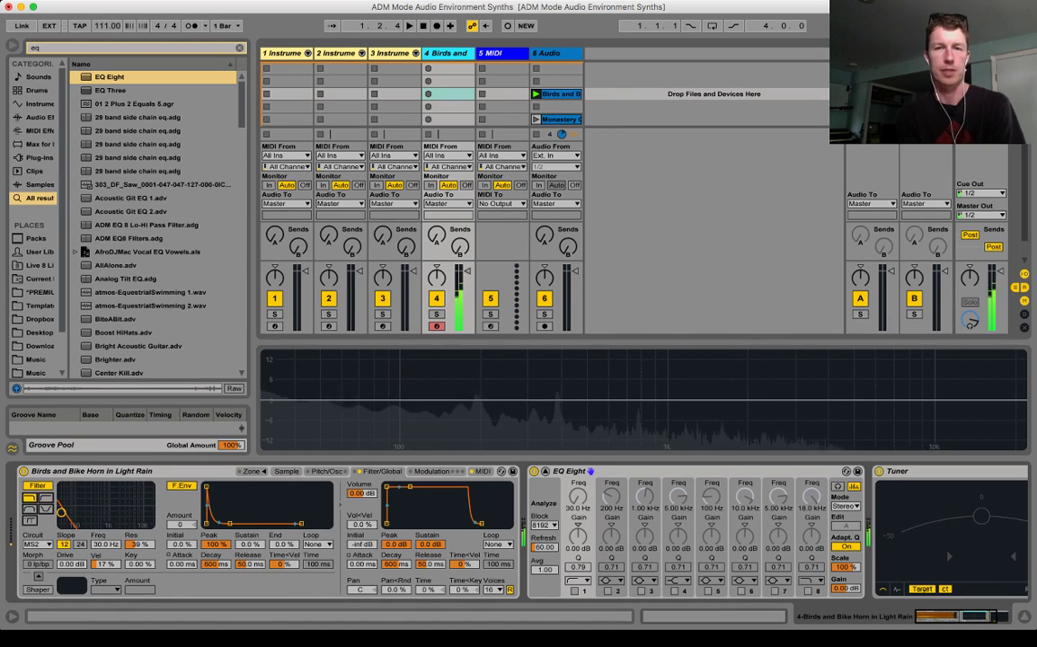
- Add an EQ Eight after the Tuner on the bike horn audio track, set its band 1 low cut to 334 Hz and start playback
{"action": "double_click", "coordinate": [561, 95]}
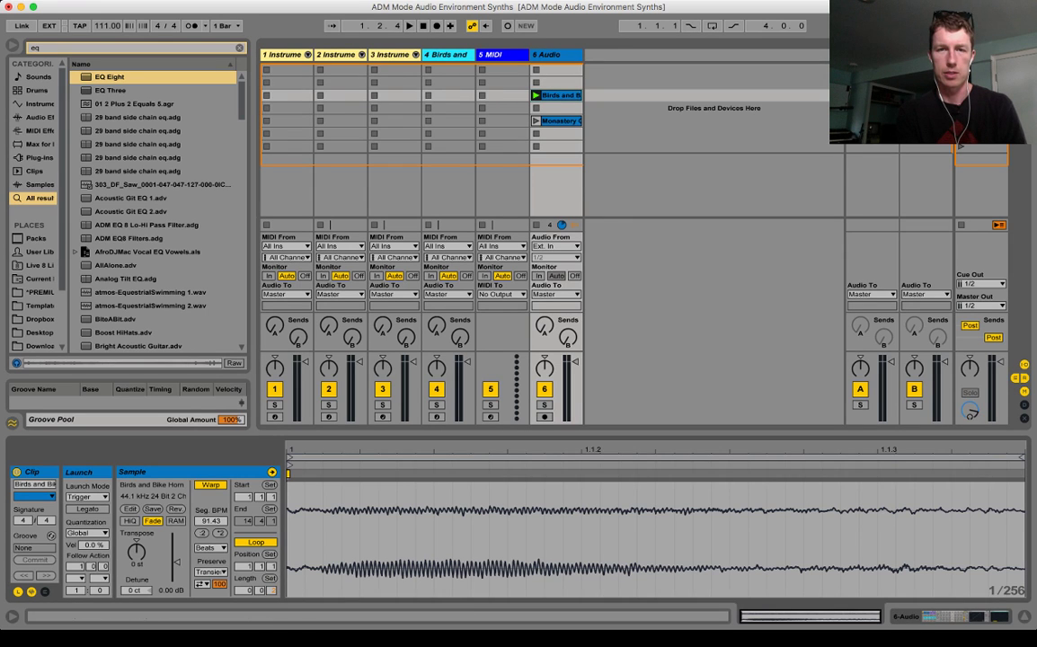
{"action": "key", "text": "shift+Tab"}
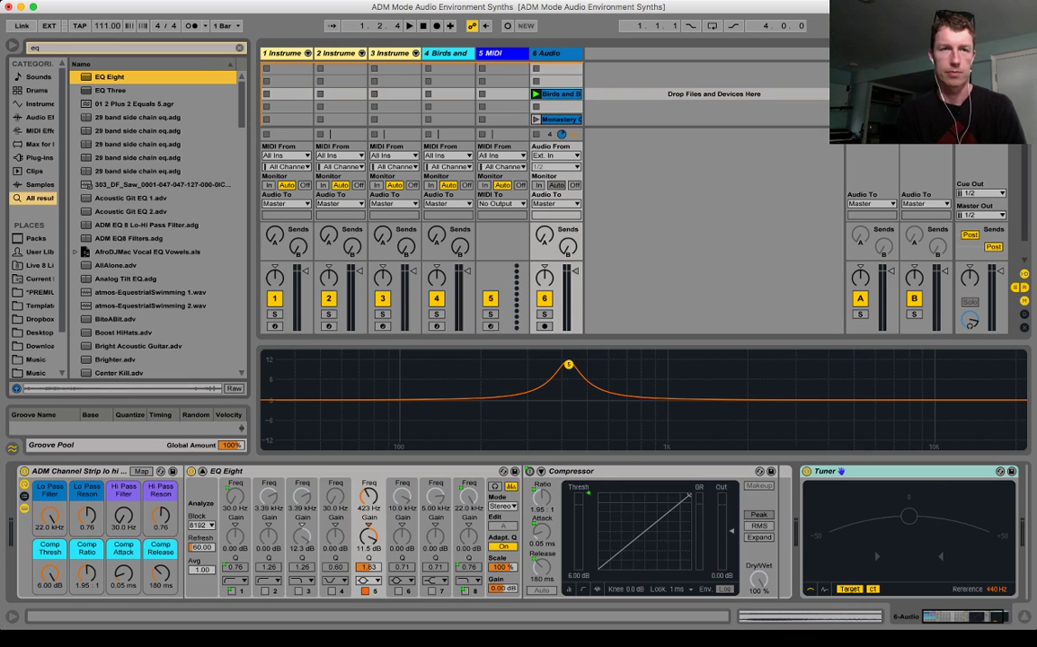
{"action": "key", "text": "Return"}
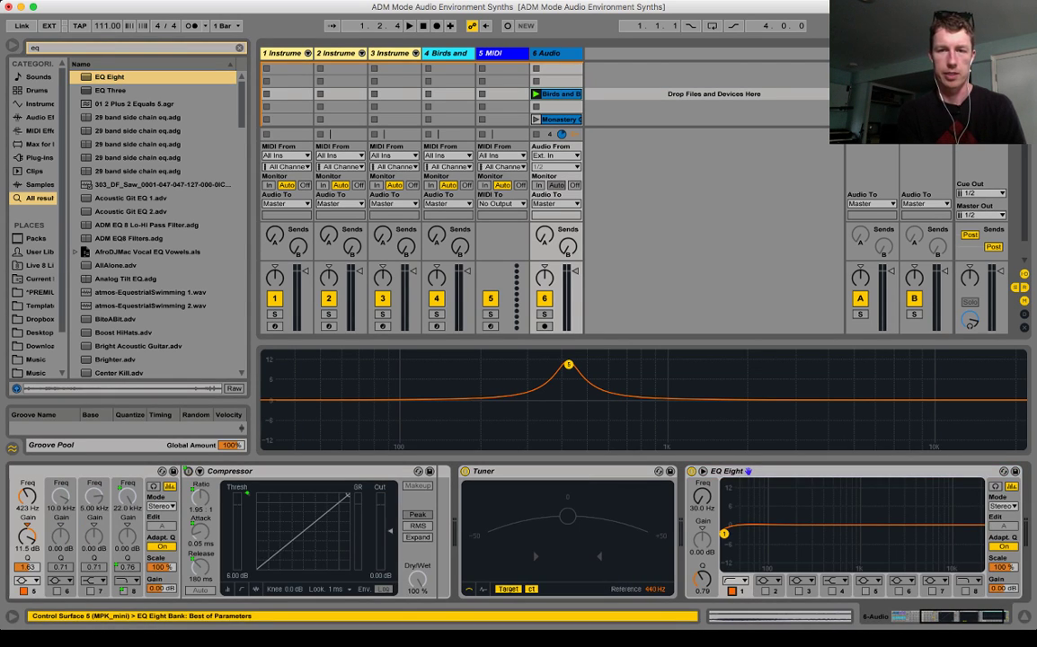
{"action": "left_click_drag", "start_coordinate": [702, 495], "coordinate": [702, 450]}
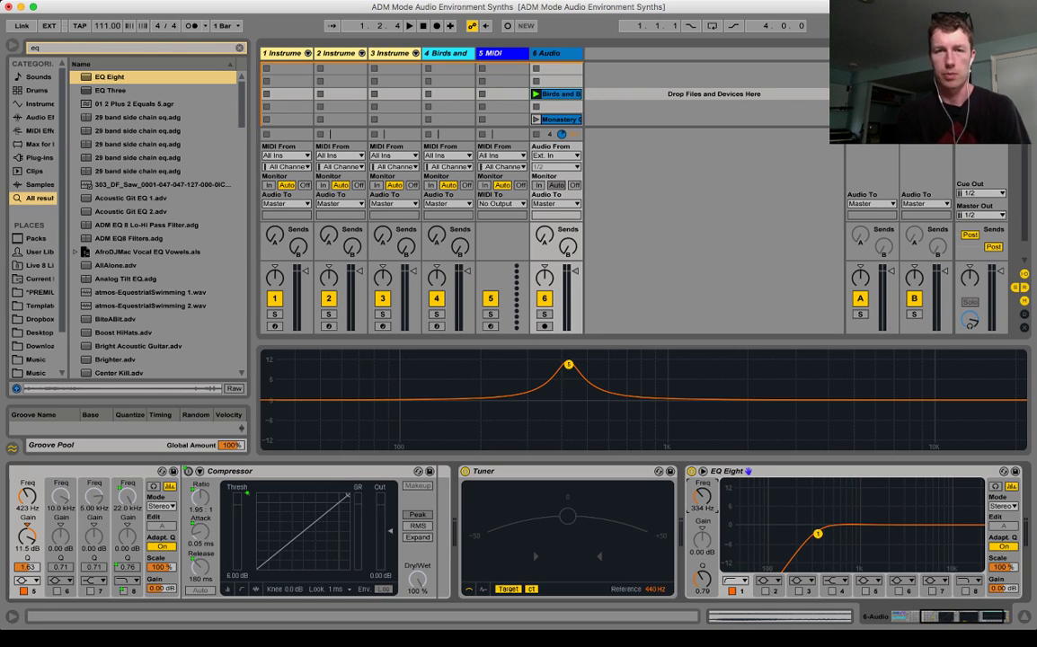
{"action": "key", "text": "space"}
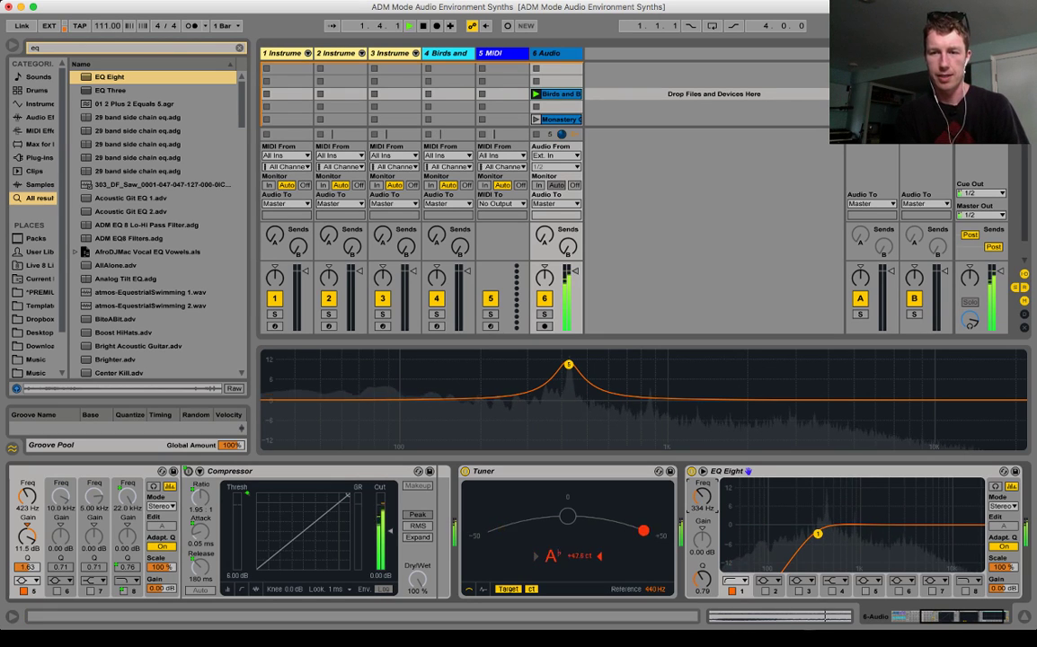
{"action": "left_click", "coordinate": [966, 590]}
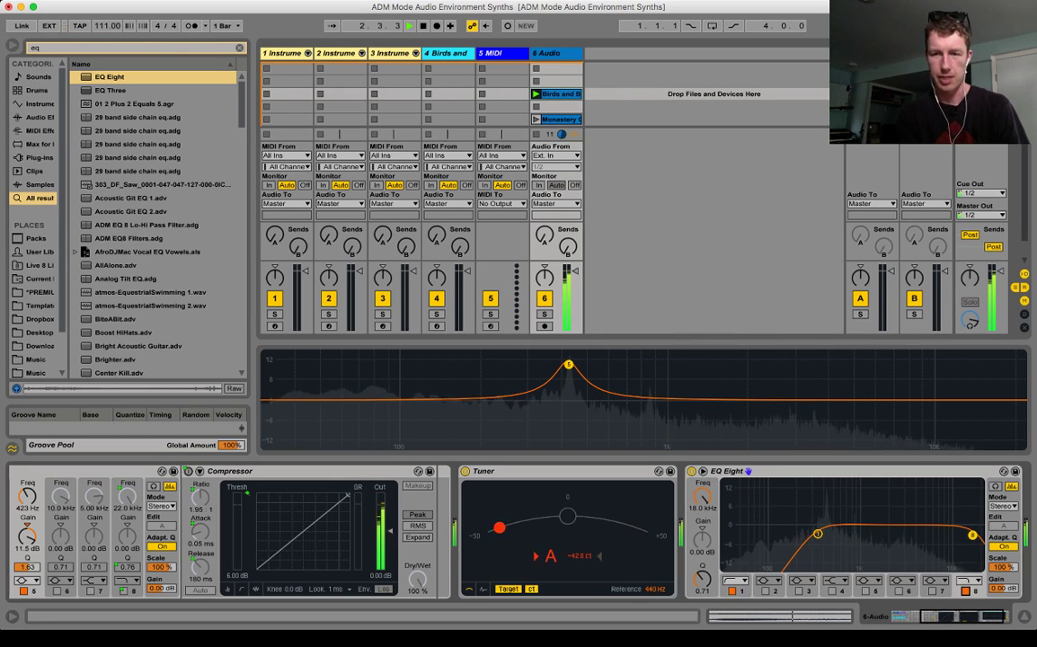
{"action": "mouse_move", "coordinate": [972, 536]}
{"action": "left_mouse_down"}
{"action": "mouse_move", "coordinate": [817, 525]}
{"action": "mouse_move", "coordinate": [839, 517]}
{"action": "mouse_move", "coordinate": [953, 528]}
{"action": "mouse_move", "coordinate": [980, 545]}
{"action": "left_mouse_up"}
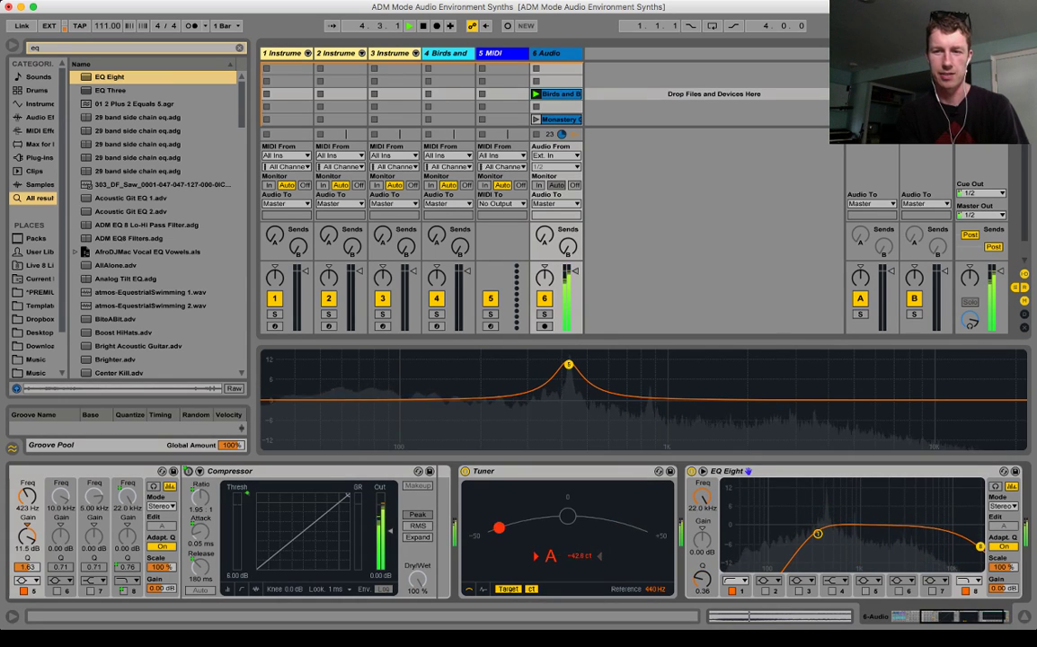
{"action": "left_click", "coordinate": [966, 590]}
- Switch band 1 of the EQ Eight after the Tuner to a steeper low cut at 374 Hz with a Q of 1.85
{"action": "left_click_drag", "start_coordinate": [817, 534], "coordinate": [825, 518]}
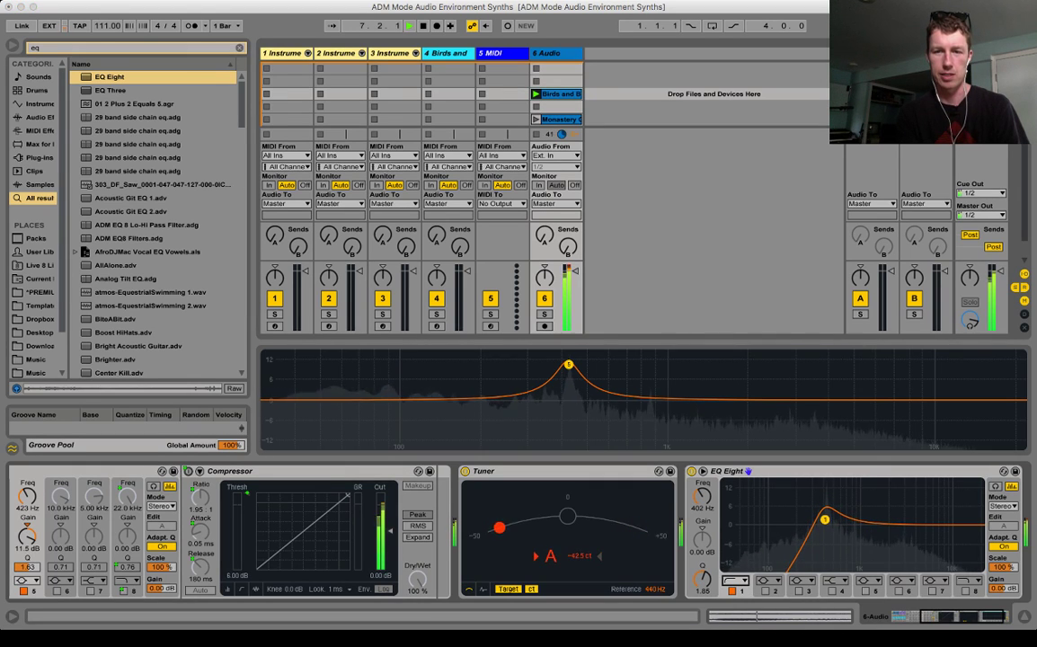
{"action": "left_click", "coordinate": [735, 580]}
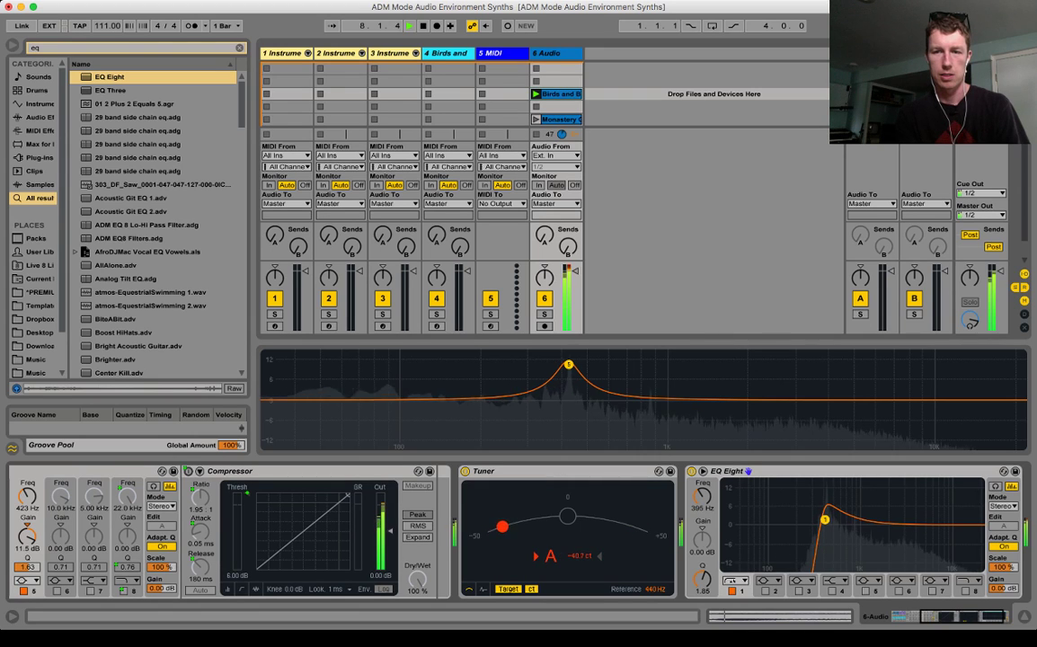
{"action": "left_click_drag", "start_coordinate": [825, 520], "coordinate": [823, 521]}
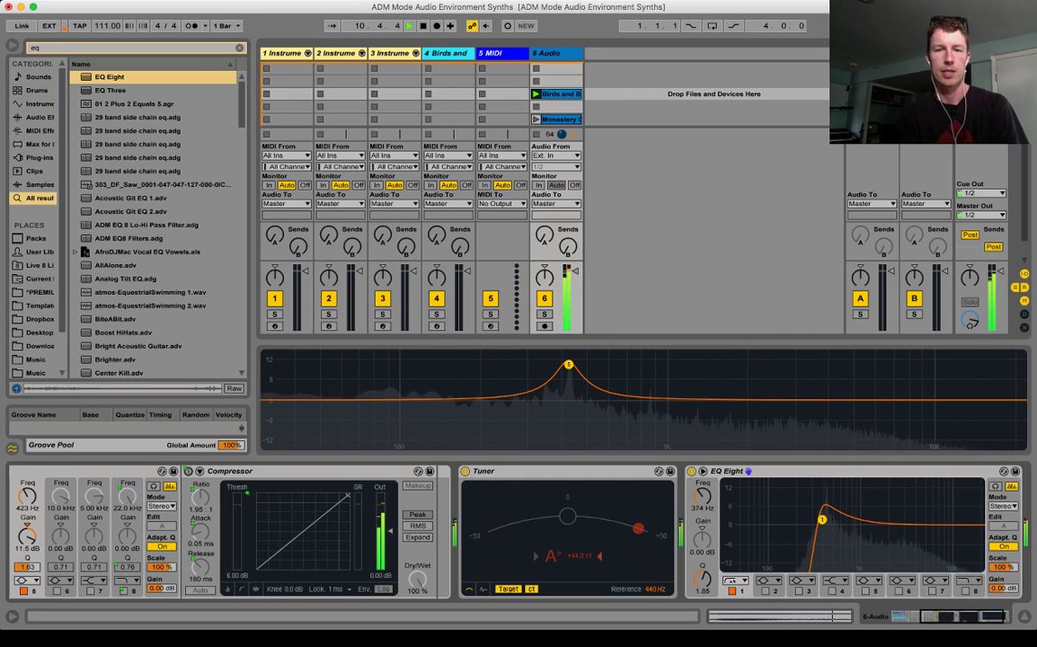
- Raise the bike horn clip's detune to 27 ct, 40 ct and finally 45 ct, checking its pitch on the Tuner
{"action": "left_click_drag", "start_coordinate": [753, 616], "coordinate": [742, 616]}
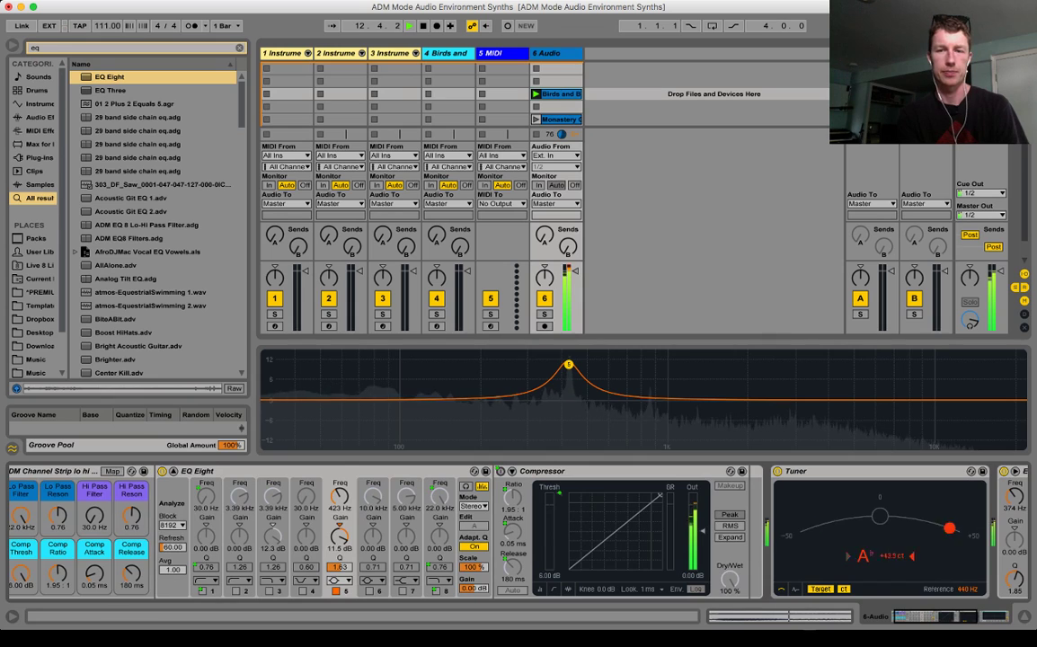
{"action": "scroll", "coordinate": [853, 474], "scroll_direction": "right", "scroll_amount": 5}
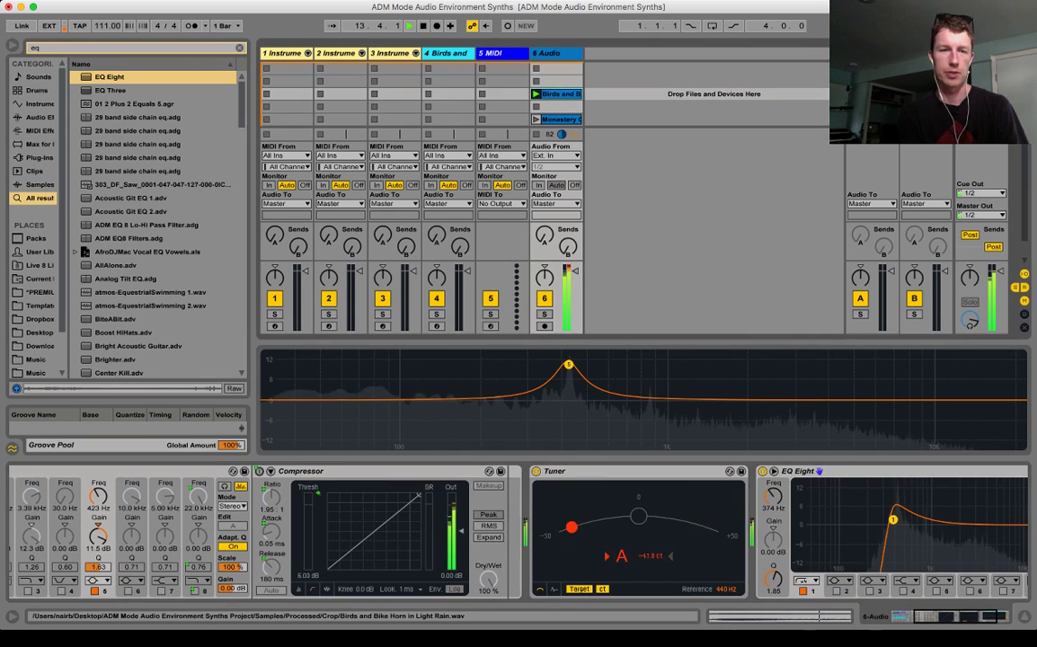
{"action": "key", "text": "shift+Tab"}
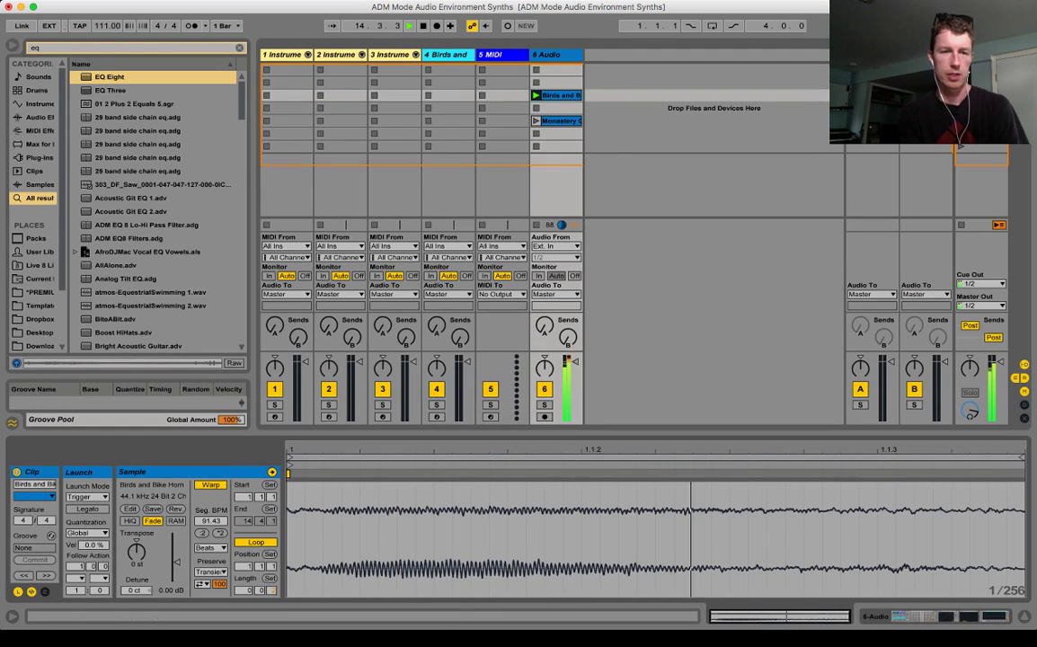
{"action": "left_click_drag", "start_coordinate": [137, 590], "coordinate": [137, 566]}
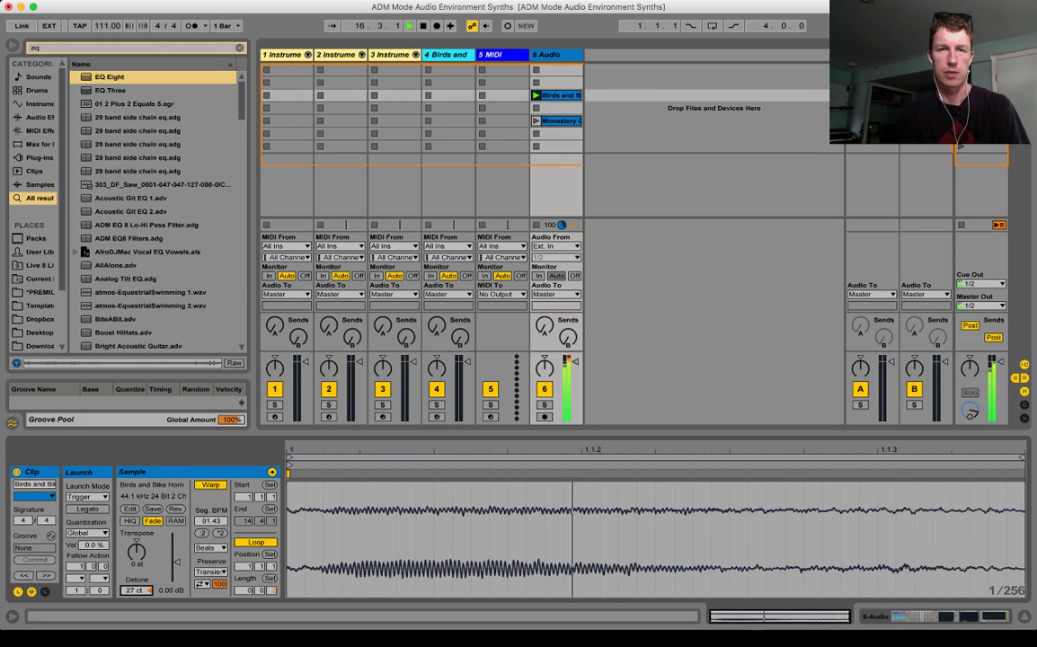
{"action": "key", "text": "shift+Tab"}
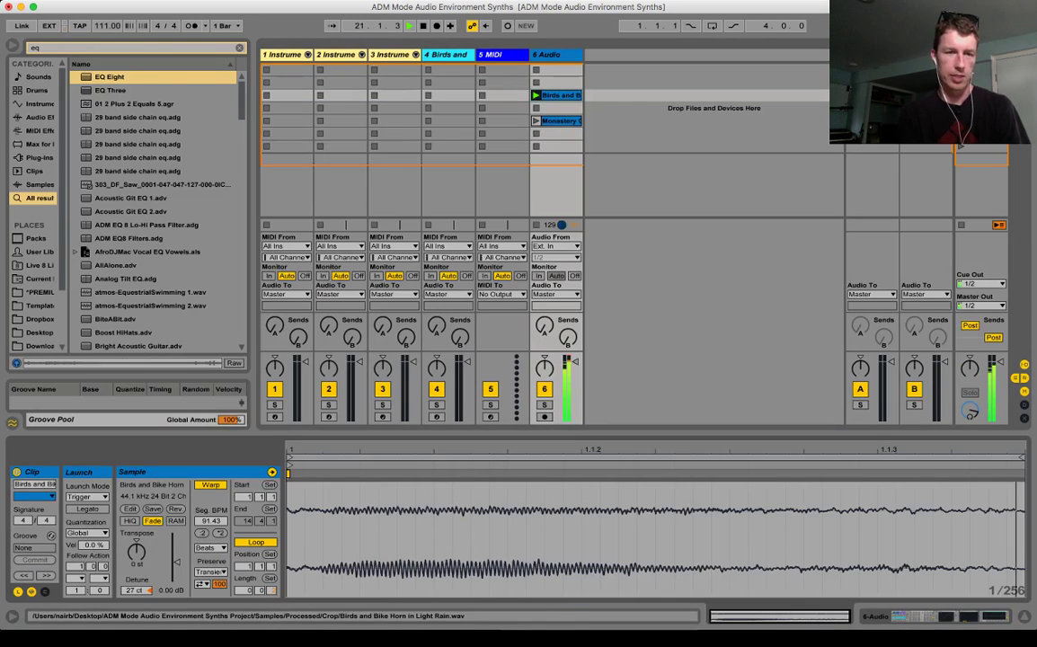
{"action": "key", "text": "shift+Tab"}
{"action": "left_click_drag", "start_coordinate": [137, 591], "coordinate": [136, 579]}
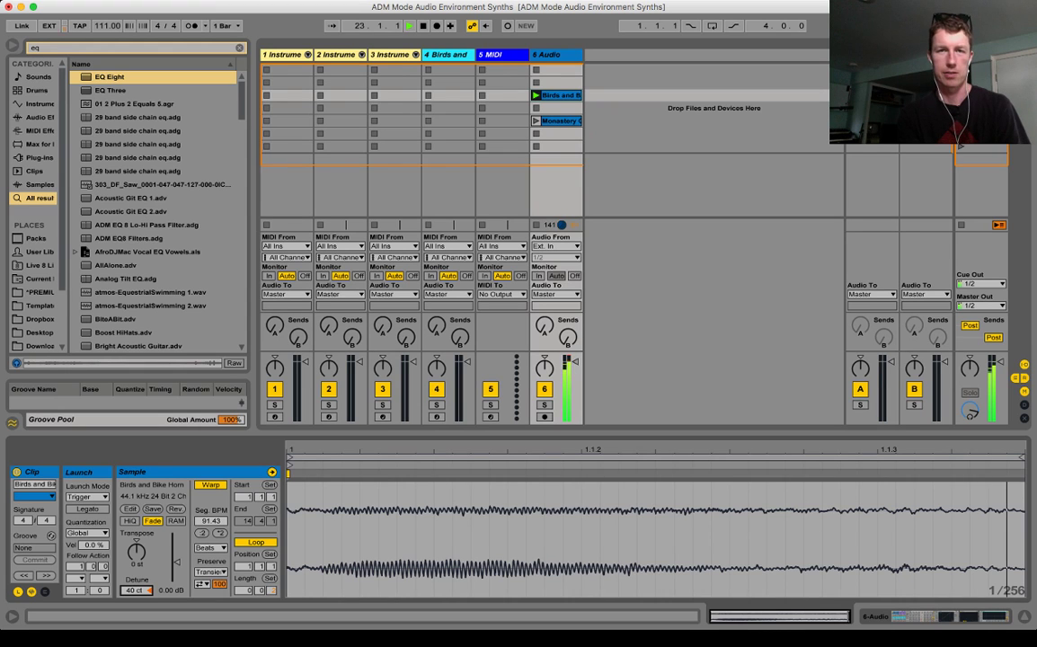
{"action": "key", "text": "shift+Tab"}
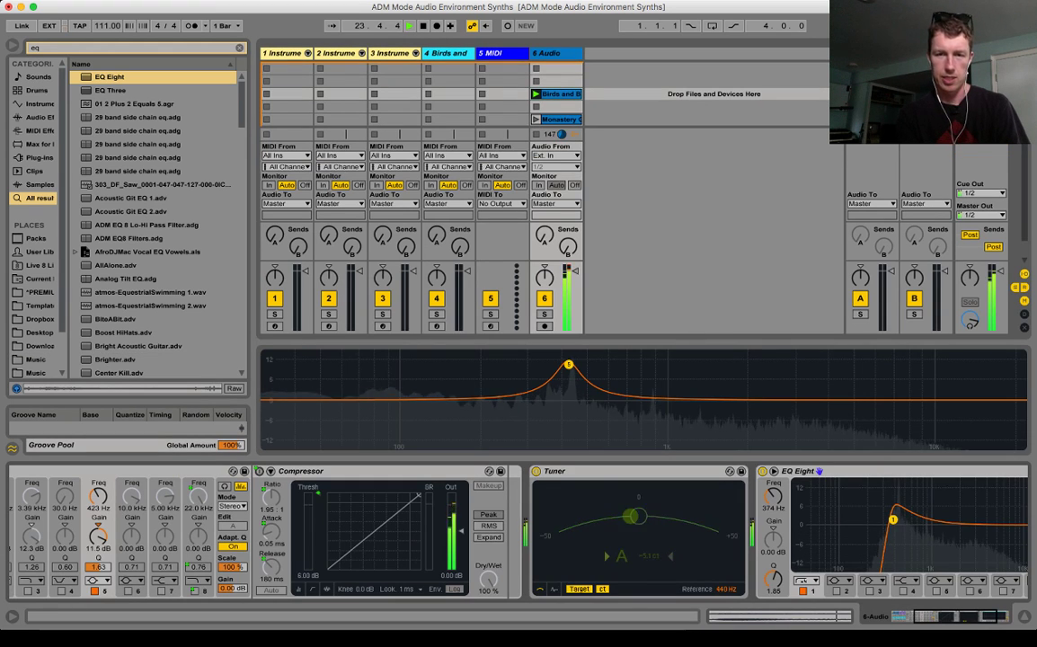
{"action": "key", "text": "shift+Tab"}
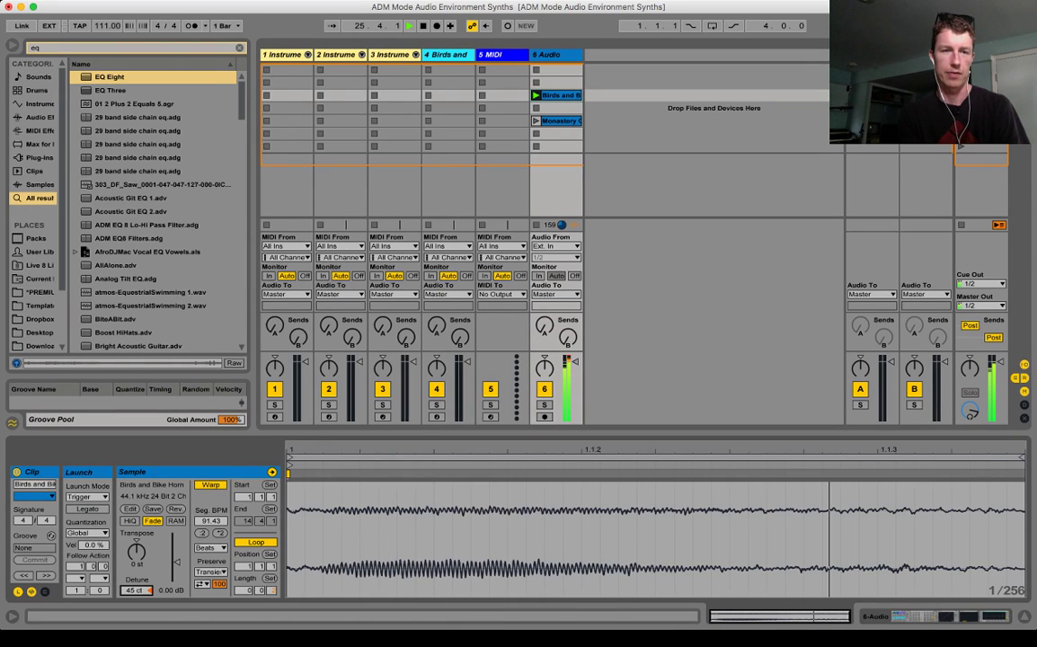
{"action": "key", "text": "shift+Tab"}
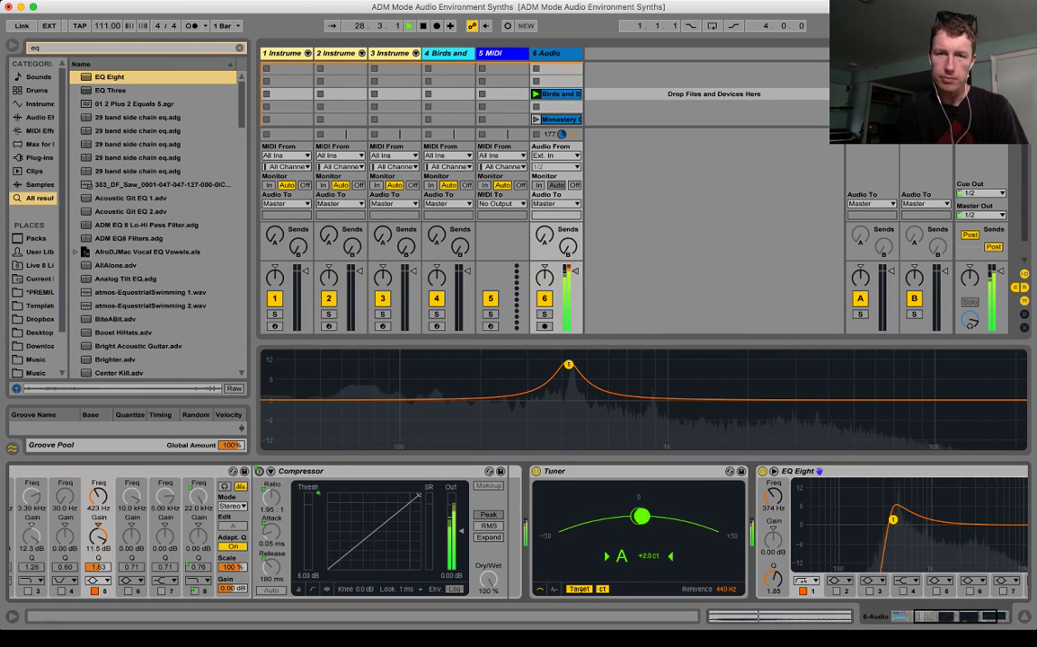
- Bypass and re-enable the channel strip's EQ Eight while the clip plays to compare the Tuner's pitch detection
{"action": "scroll", "coordinate": [757, 617], "scroll_direction": "left", "scroll_amount": 5}
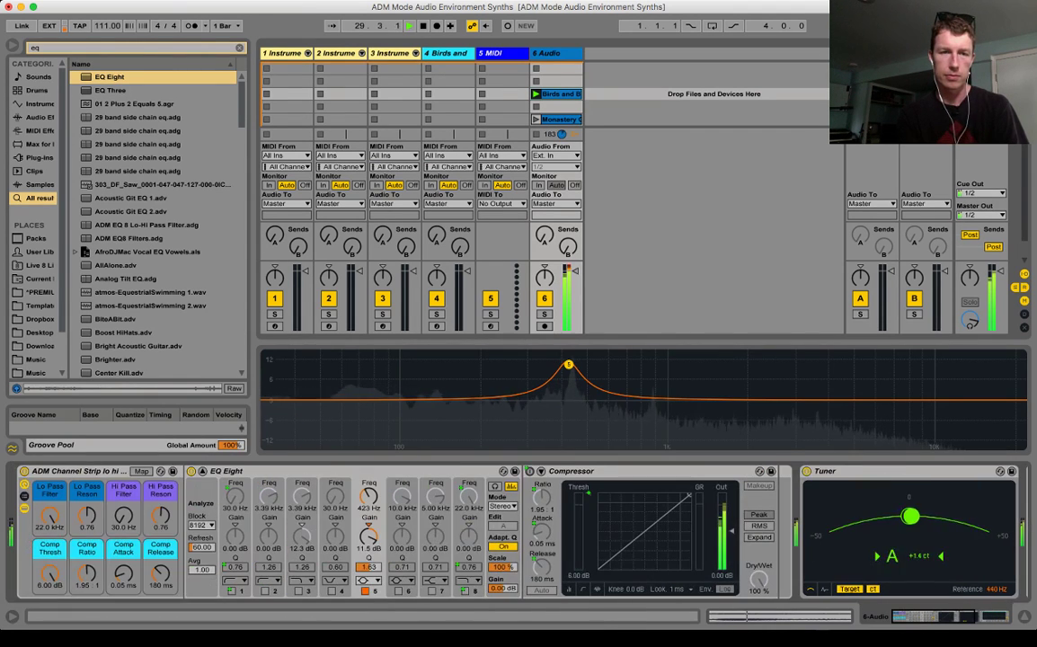
{"action": "key", "text": "0"}
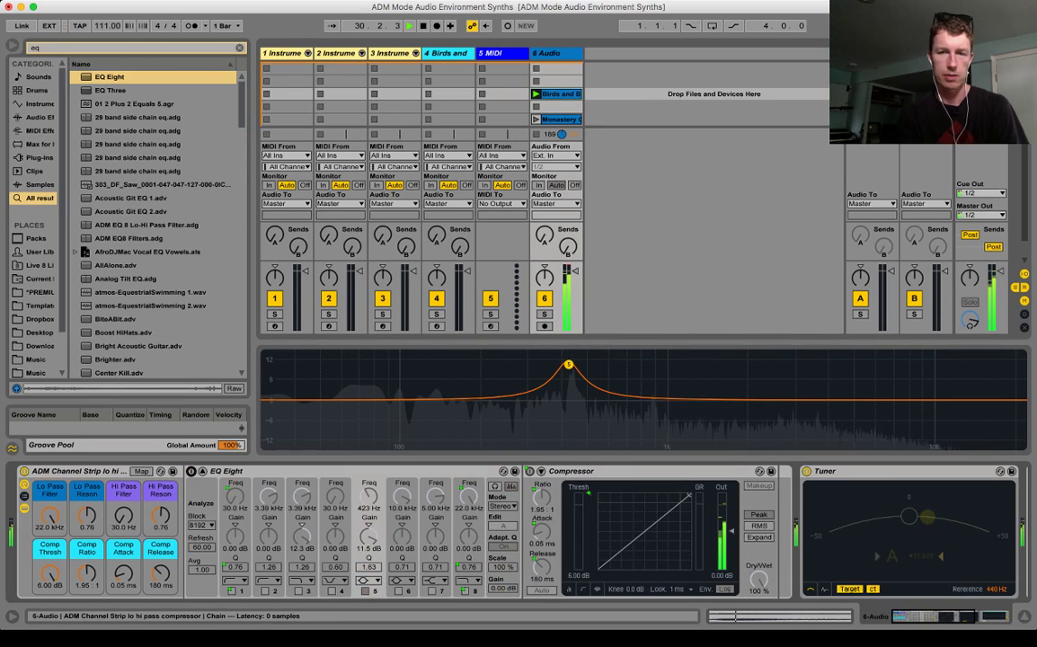
{"action": "scroll", "coordinate": [757, 617], "scroll_direction": "right", "scroll_amount": 5}
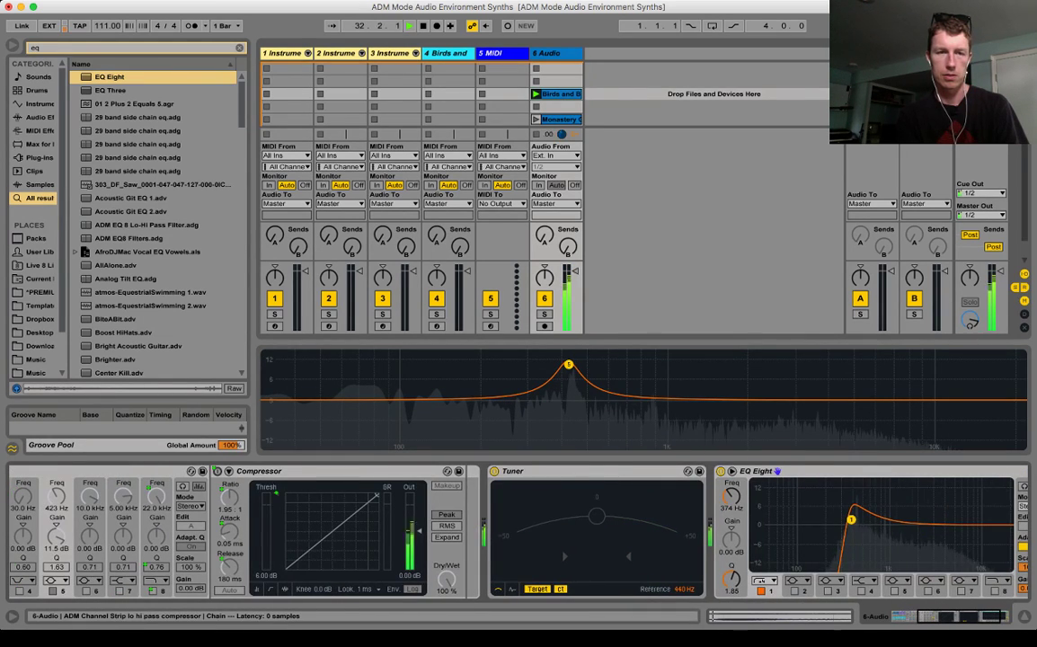
{"action": "scroll", "coordinate": [758, 617], "scroll_direction": "left", "scroll_amount": 3}
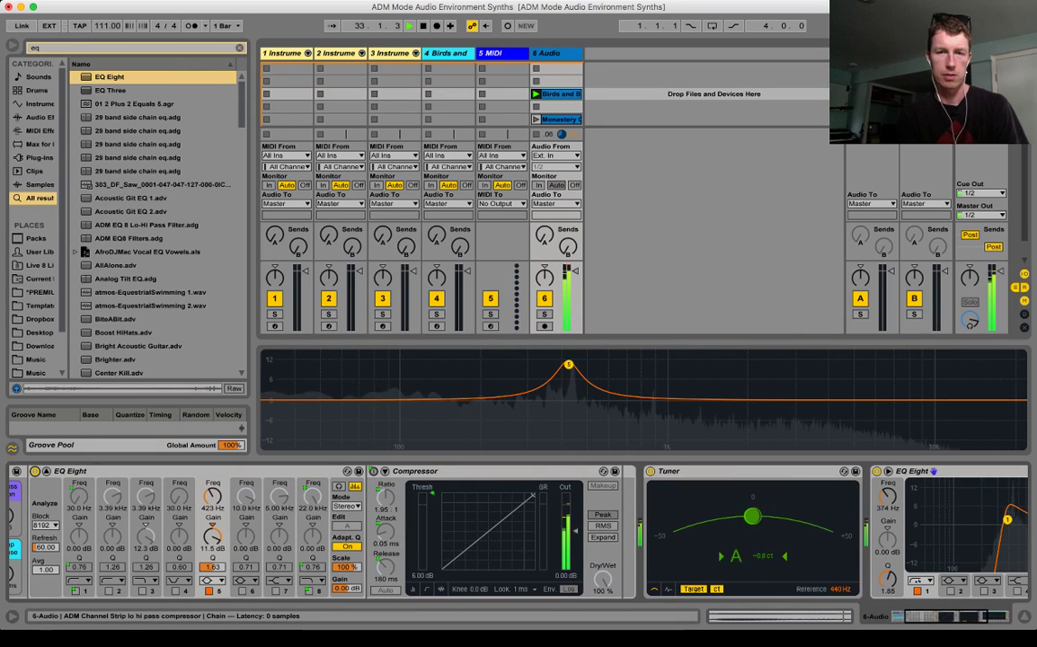
{"action": "key", "text": "0"}
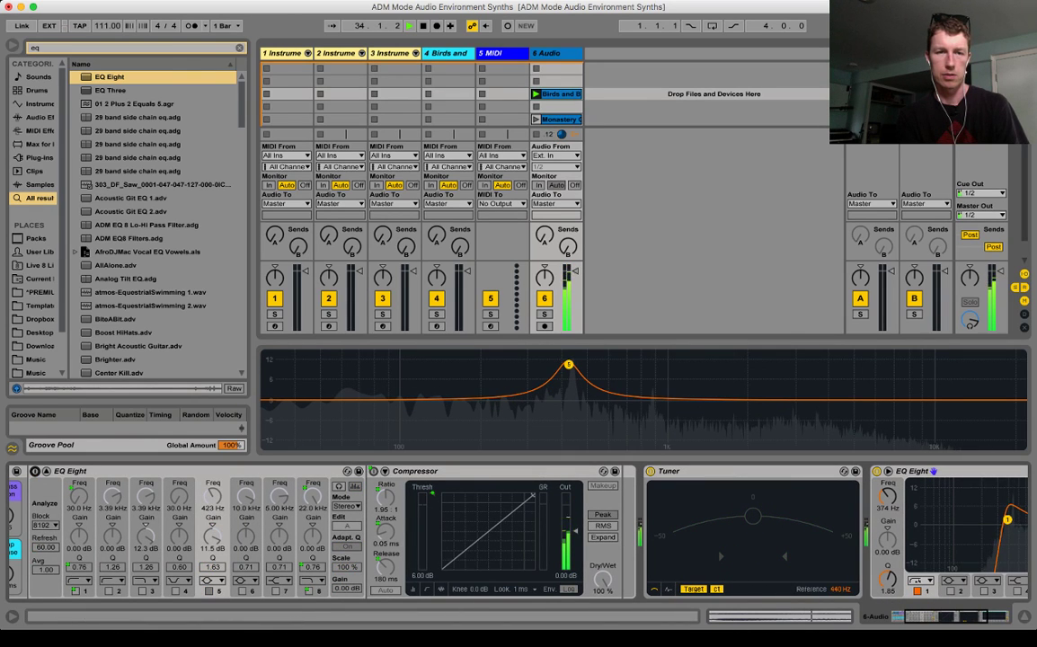
{"action": "key", "text": "0"}
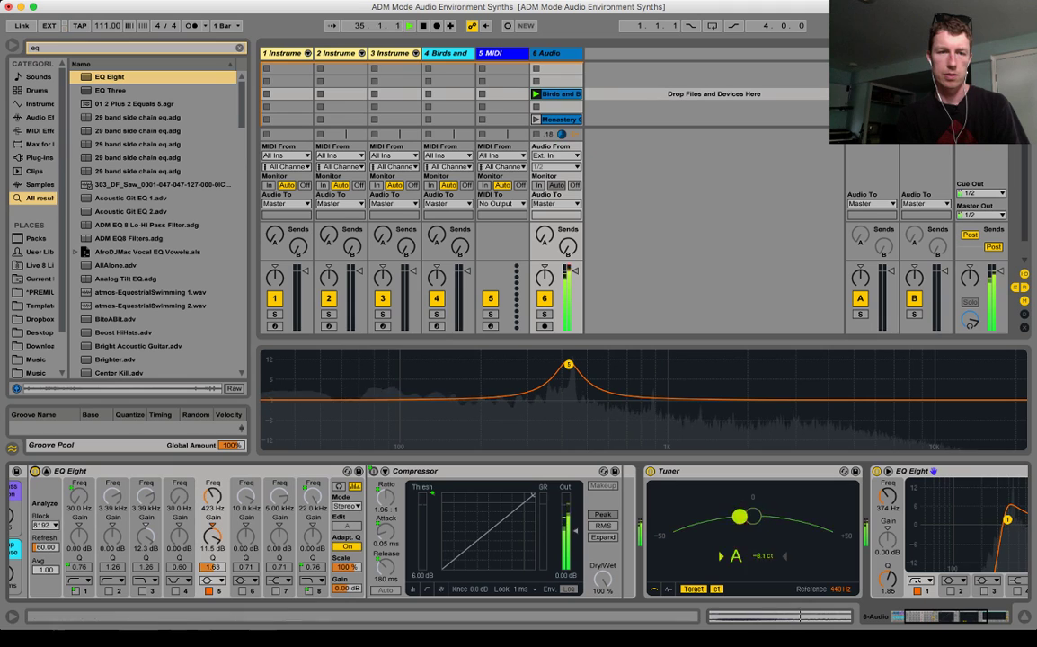
- Set the channel strip's high-pass filter to 424 Hz, move its EQ boost to 439 Hz at 11.3 dB, and stop playback
{"action": "scroll", "coordinate": [468, 530], "scroll_direction": "left", "scroll_amount": 1}
{"action": "scroll", "coordinate": [467, 530], "scroll_direction": "left", "scroll_amount": 2}
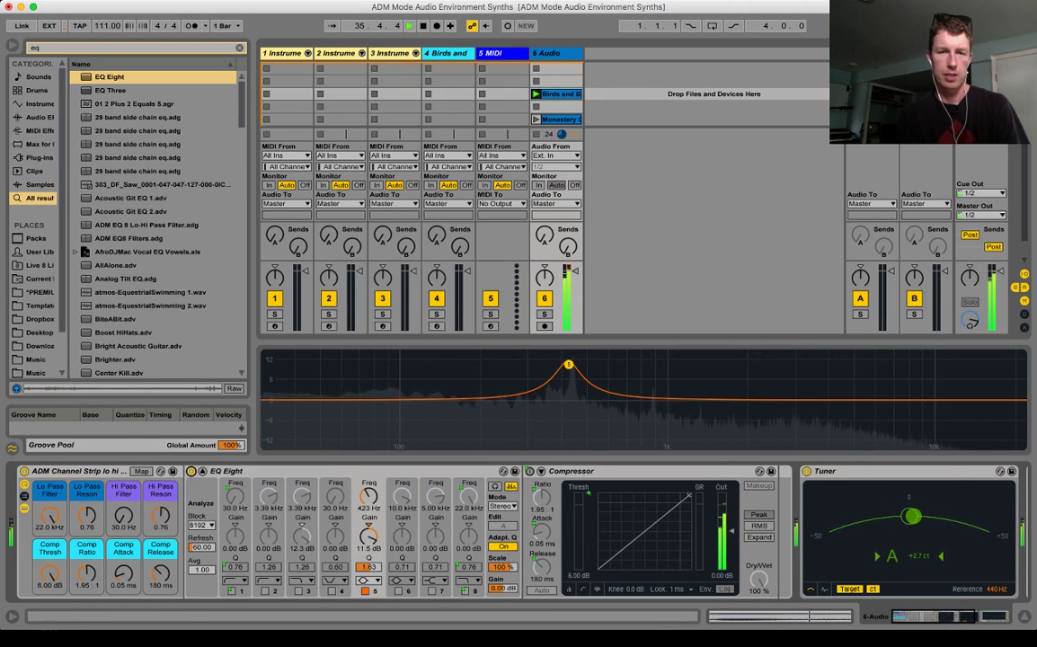
{"action": "mouse_move", "coordinate": [124, 515]}
{"action": "left_mouse_down"}
{"action": "mouse_move", "coordinate": [124, 460]}
{"action": "mouse_move", "coordinate": [124, 484]}
{"action": "left_mouse_up"}
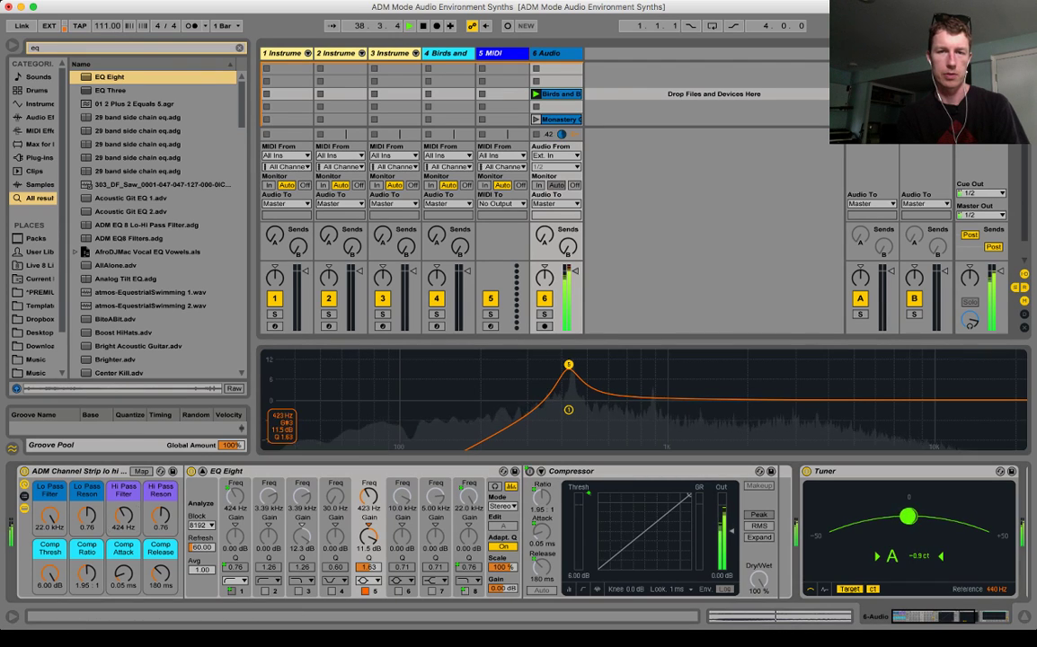
{"action": "left_click_drag", "start_coordinate": [569, 364], "coordinate": [572, 365]}
{"action": "key", "text": "space"}
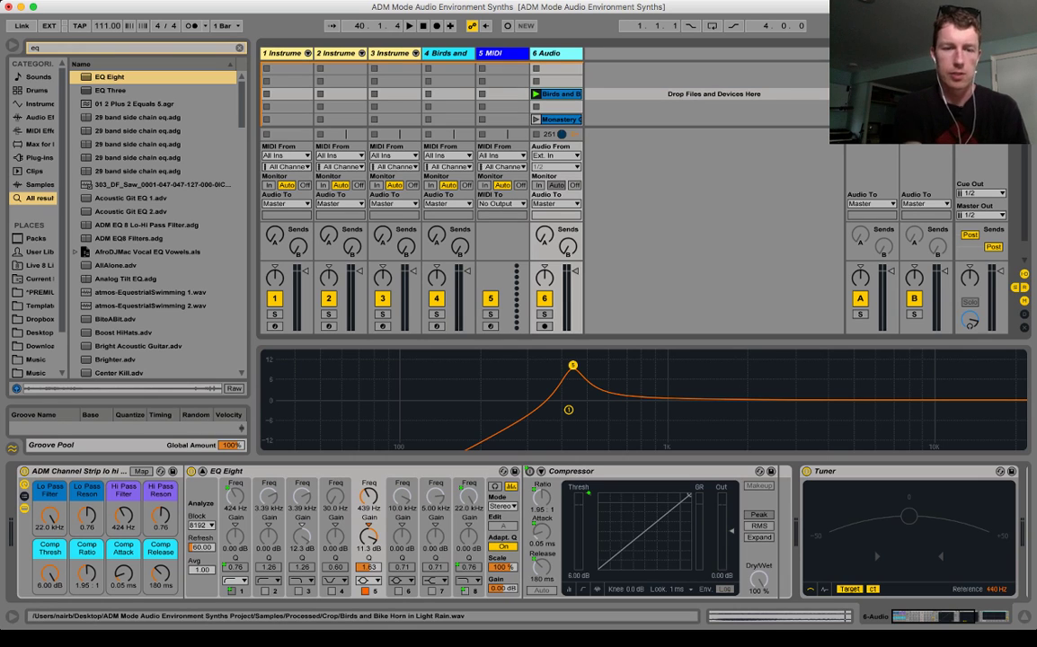
- Create a new audio track, set its input to Resampling and arm it for recording
{"action": "key", "text": "super+t"}
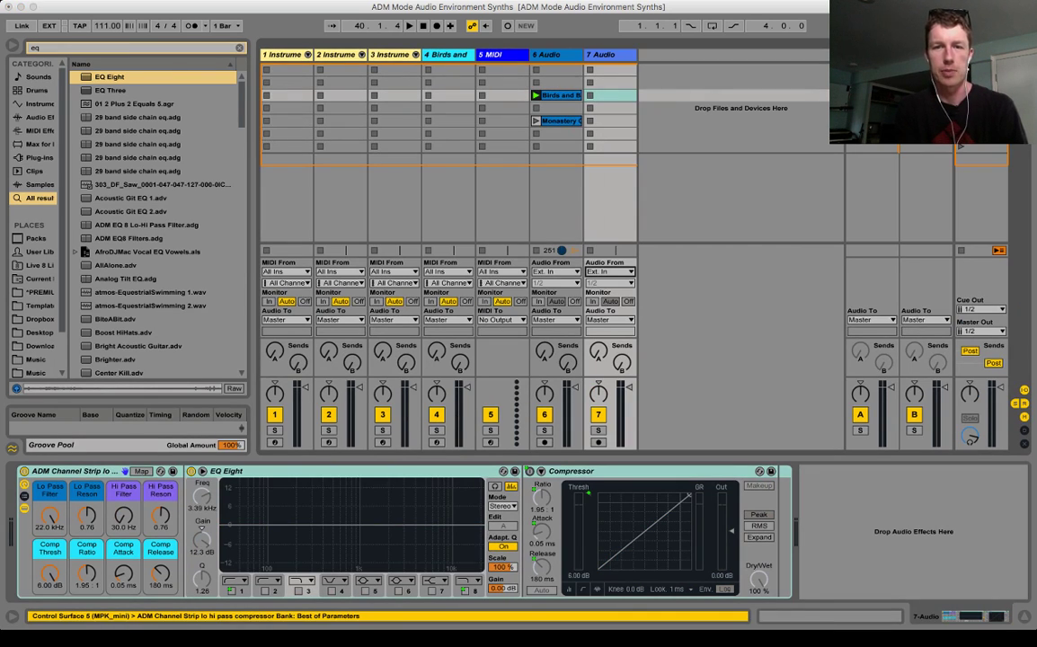
{"action": "left_click", "coordinate": [611, 285]}
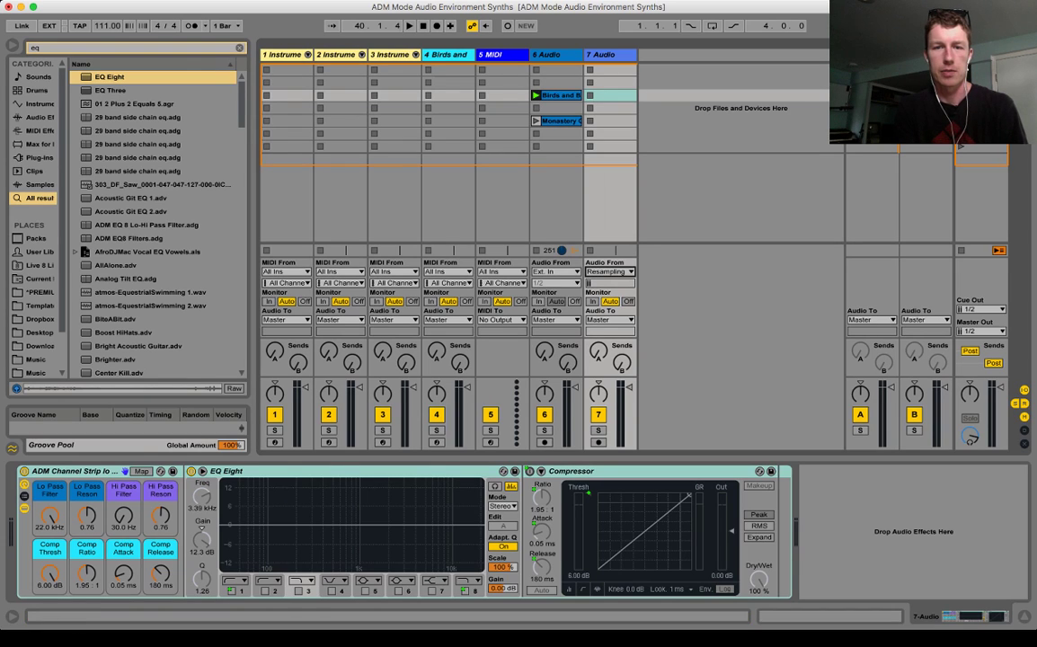
{"action": "left_click", "coordinate": [599, 442]}
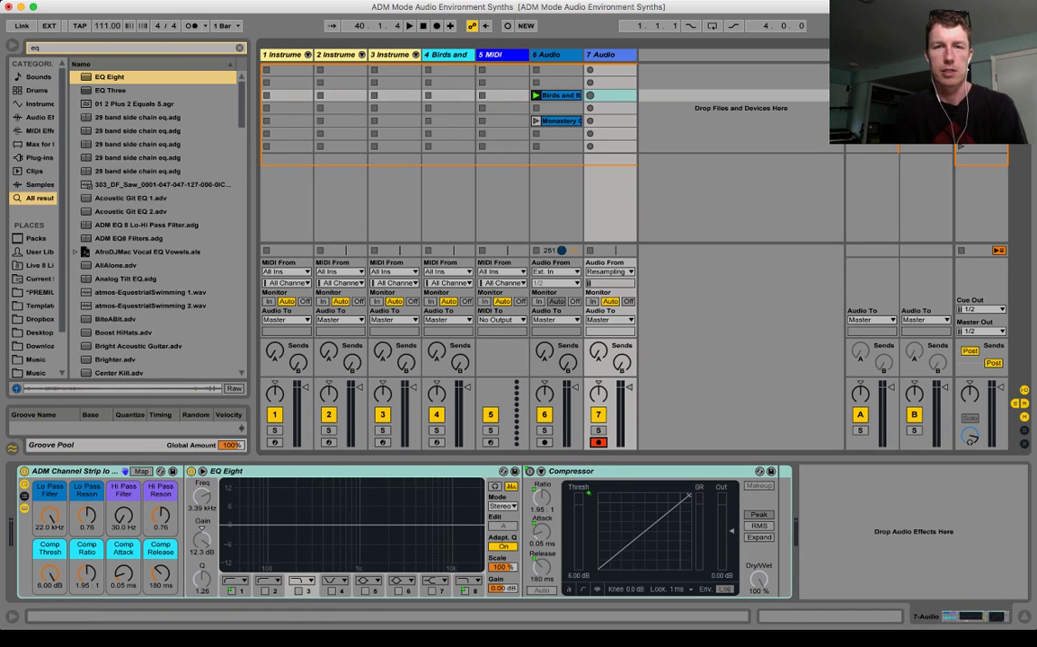
- Turn off looping on the Birds and Bike Horn clip and resample it into a new clip on track 7
{"action": "left_click", "coordinate": [561, 95]}
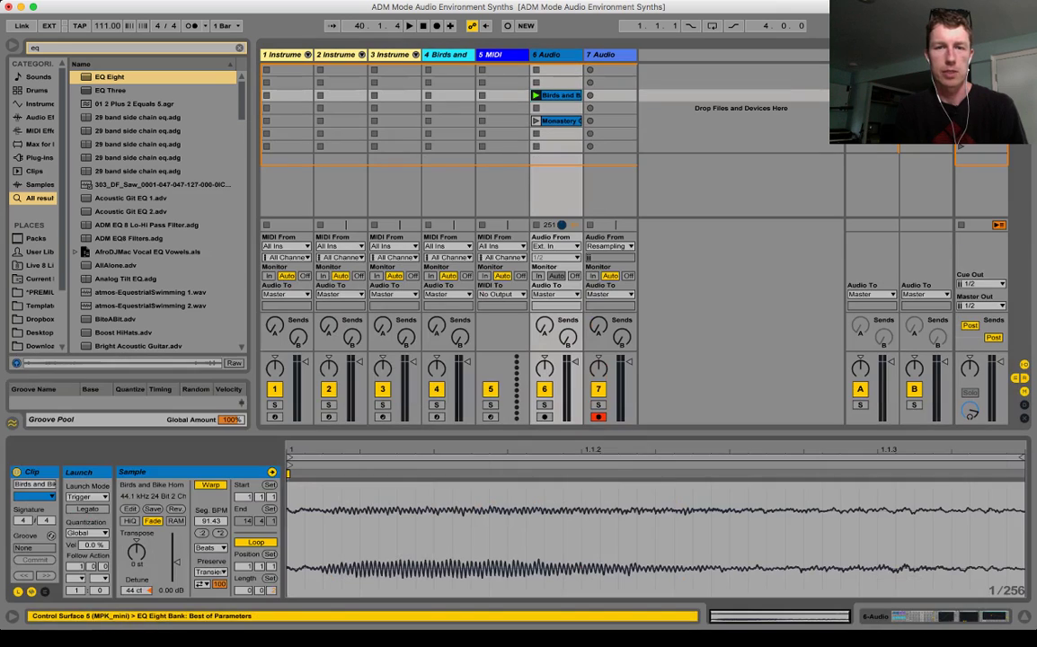
{"action": "left_click", "coordinate": [256, 543]}
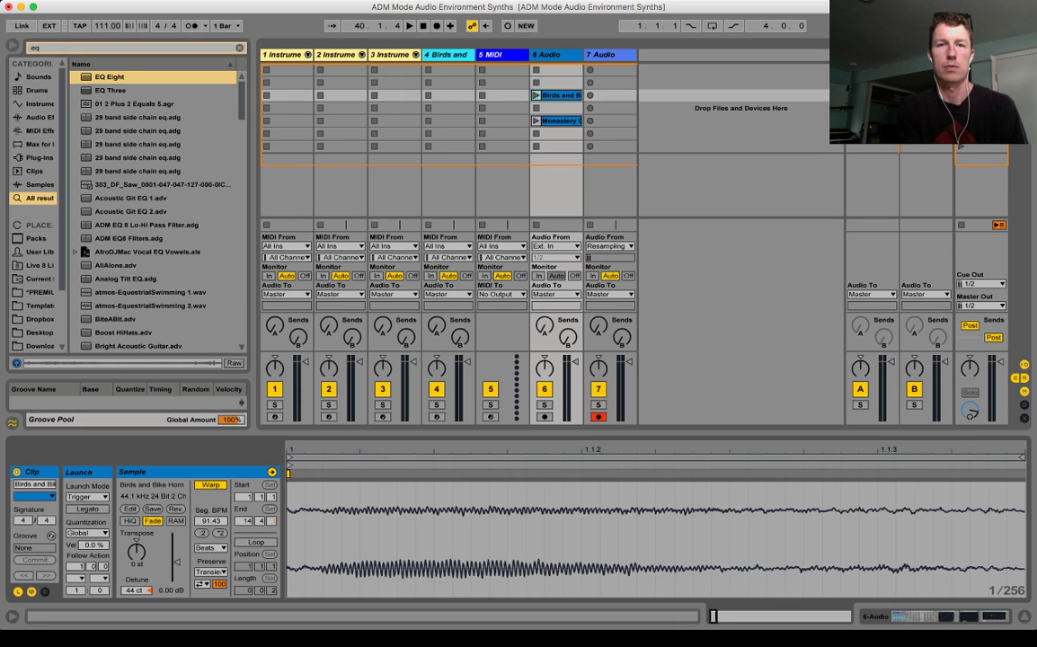
{"action": "key", "text": "space"}
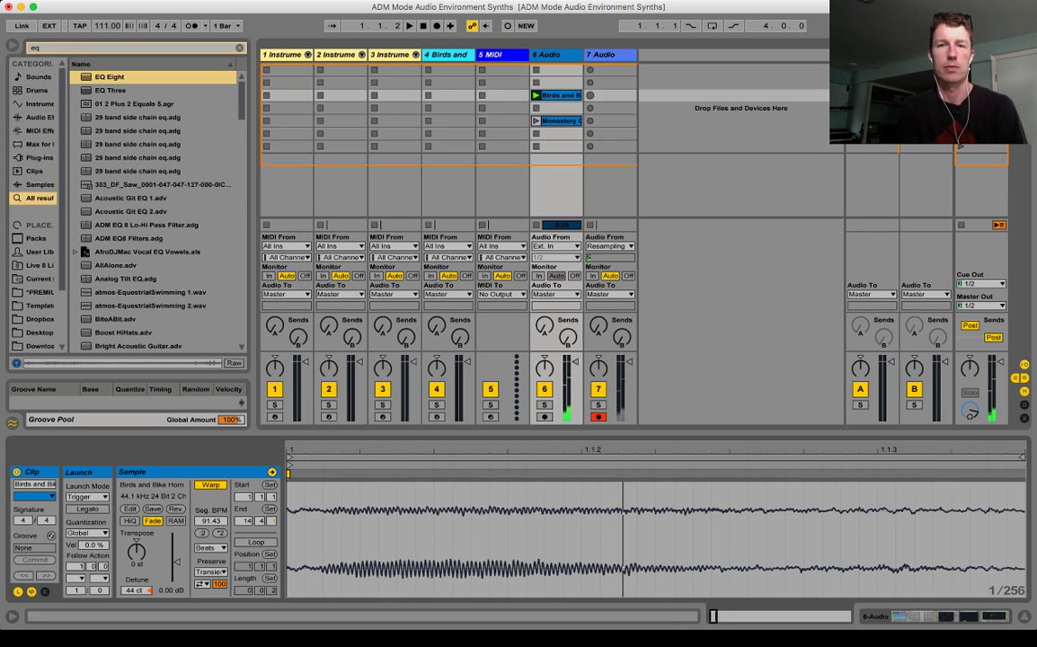
{"action": "key", "text": "space"}
{"action": "key", "text": "space"}
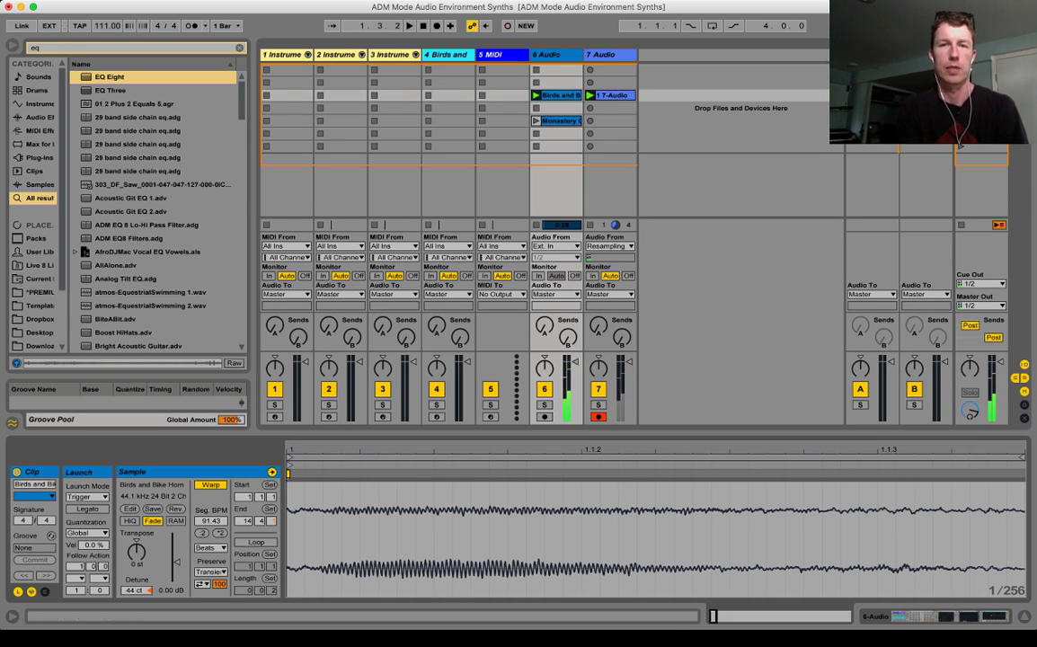
- Rename the resampled clip on track 7 as Birds
{"action": "left_click", "coordinate": [613, 96]}
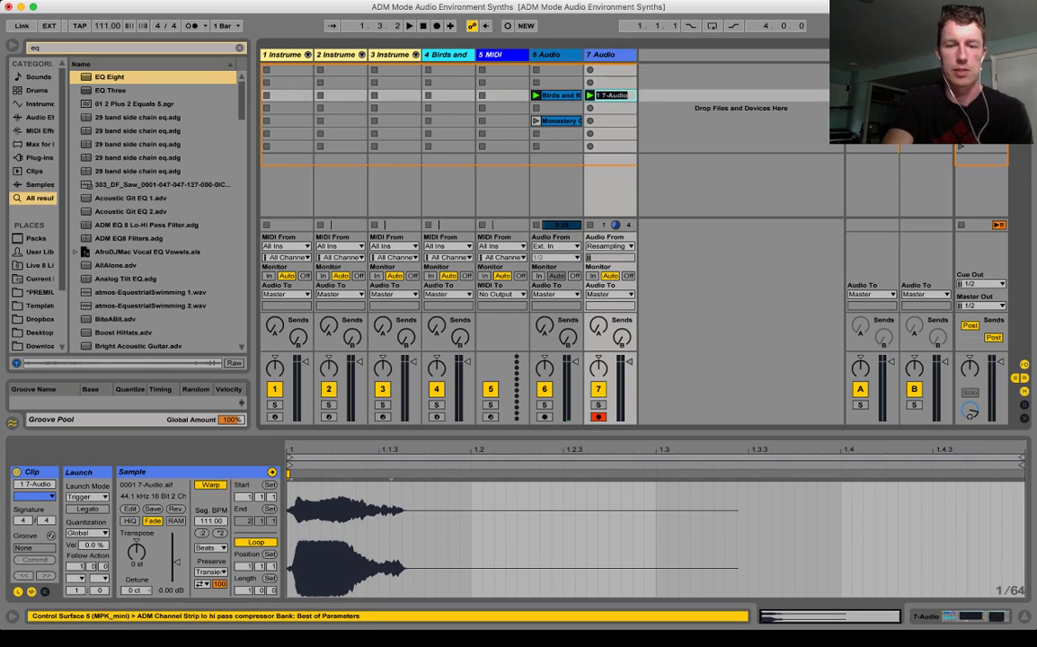
{"action": "type", "text": "B"}
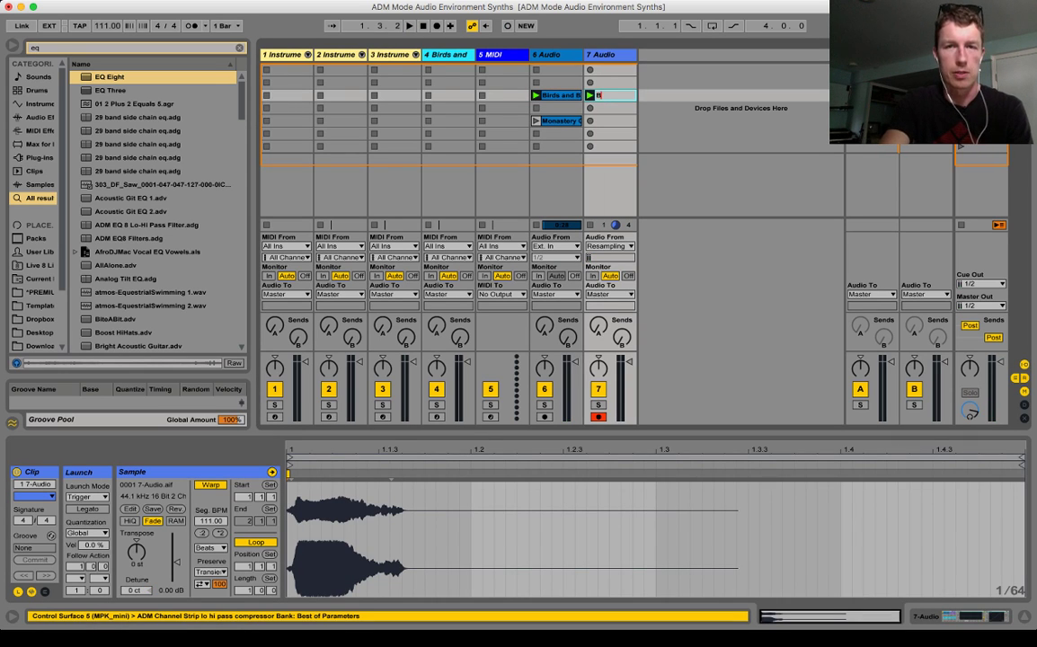
{"action": "type", "text": "irds"}
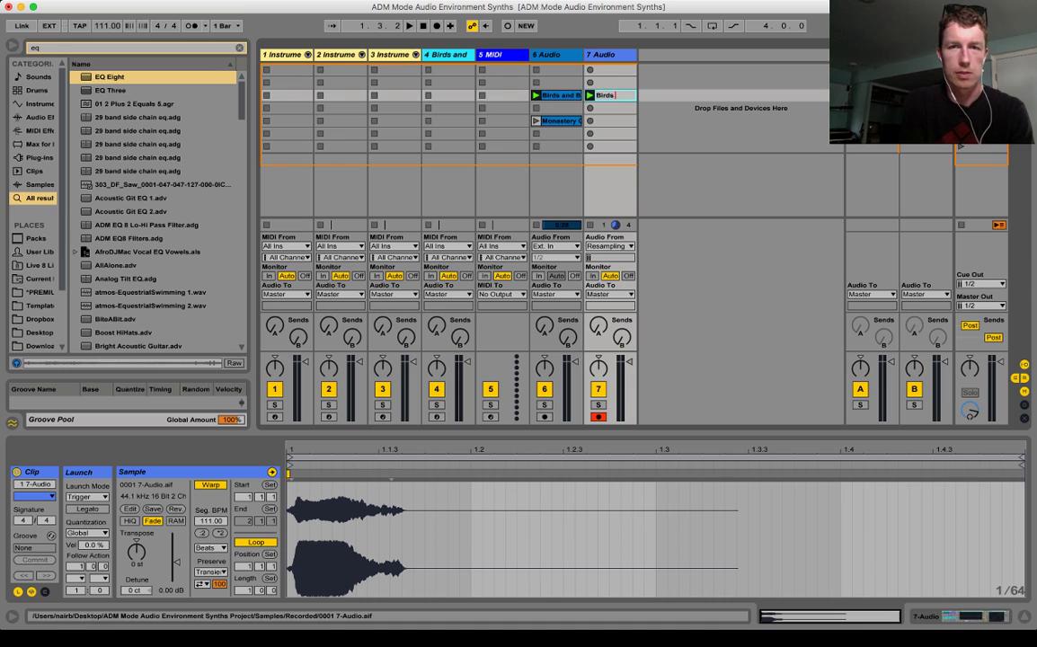
{"action": "key", "text": "Return"}
{"action": "left_click_drag", "start_coordinate": [583, 55], "coordinate": [623, 55]}
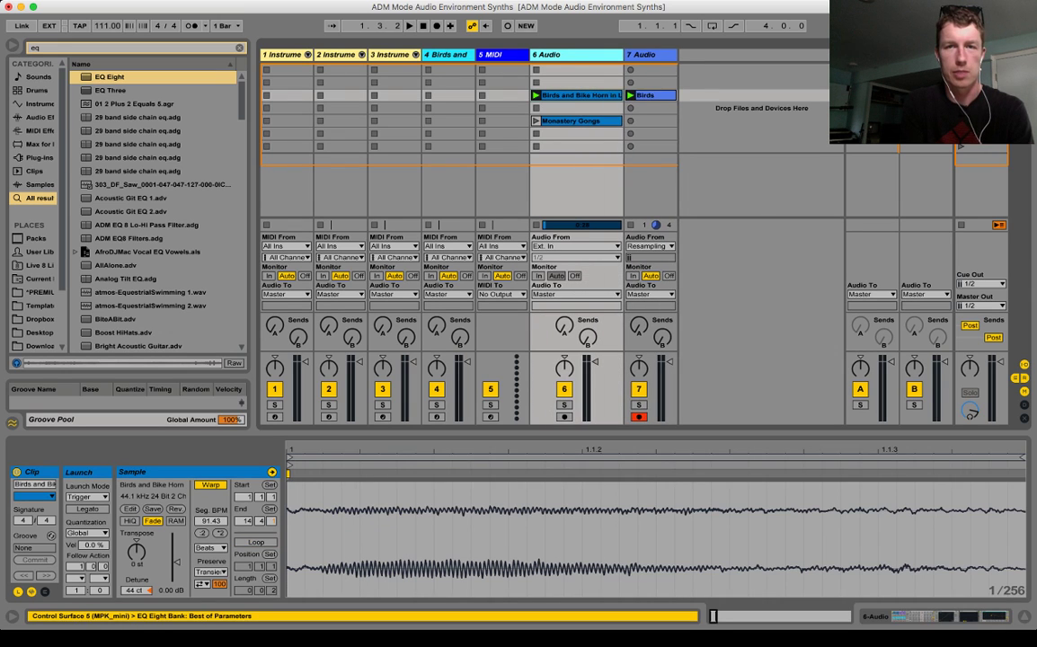
{"action": "left_click", "coordinate": [652, 95]}
{"action": "key", "text": "super+r"}
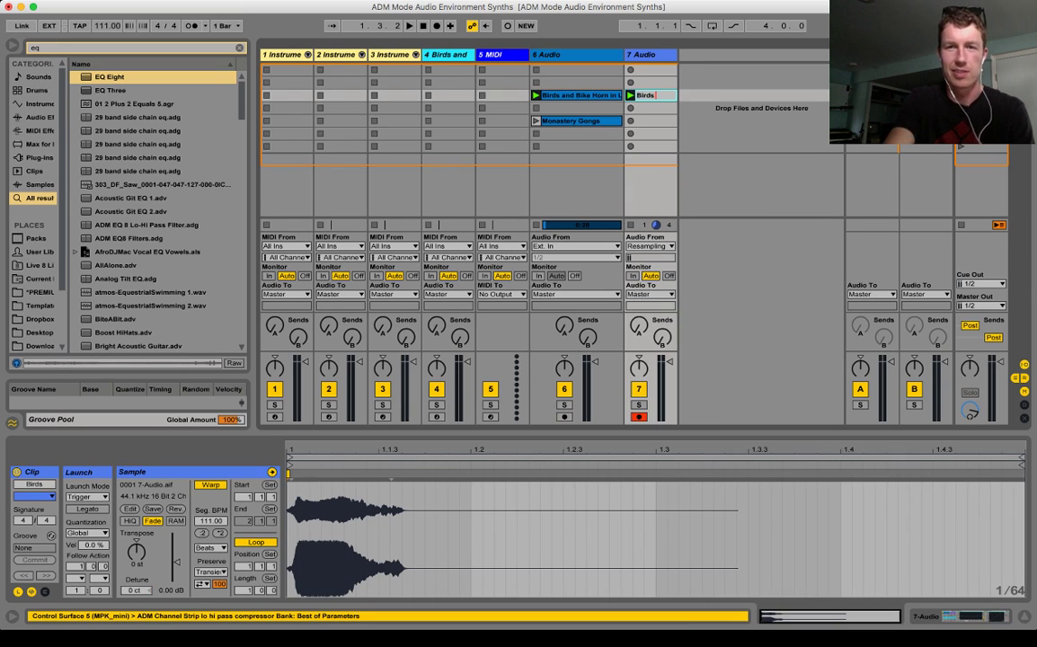
{"action": "key", "text": "Return"}
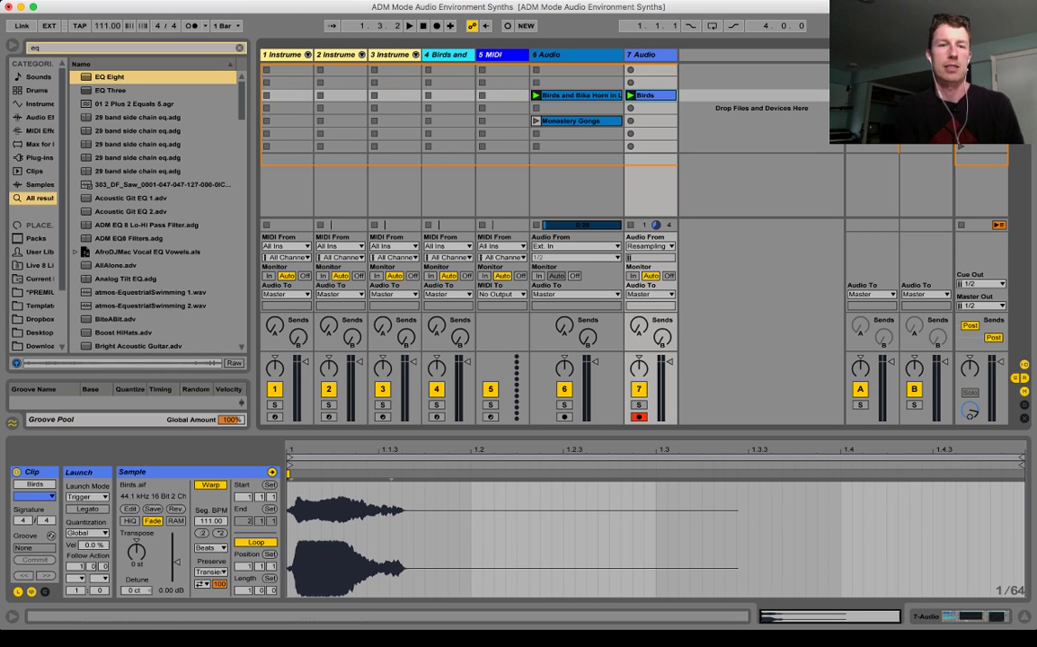
- Replace track 4's Sampler sample with the Birds recording and trim its sample end to 15838
{"action": "double_click", "coordinate": [446, 55]}
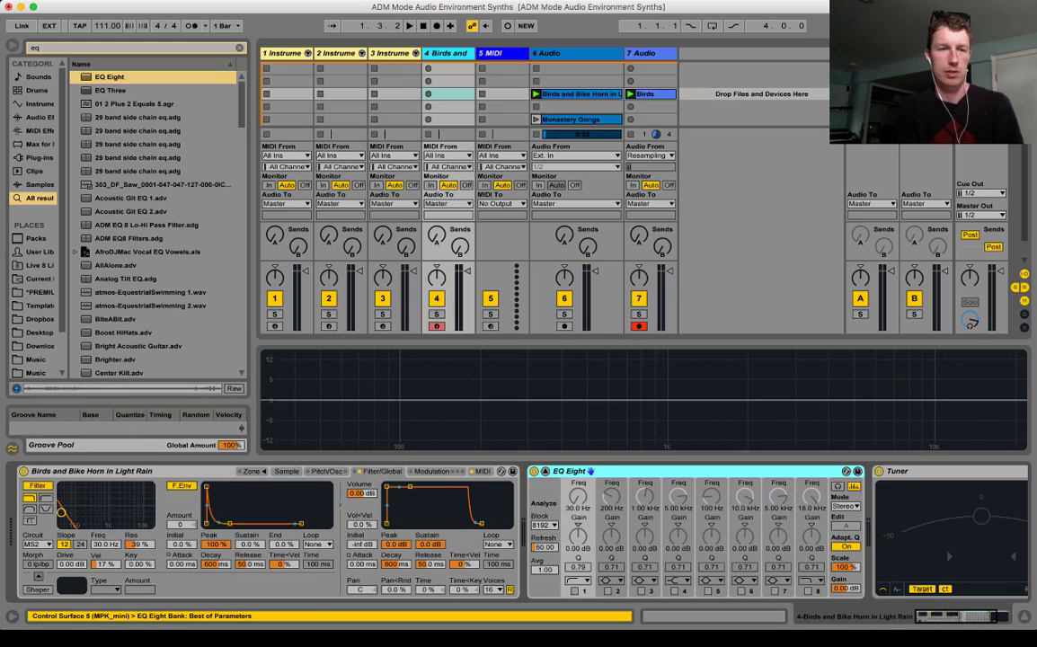
{"action": "left_click", "coordinate": [286, 472]}
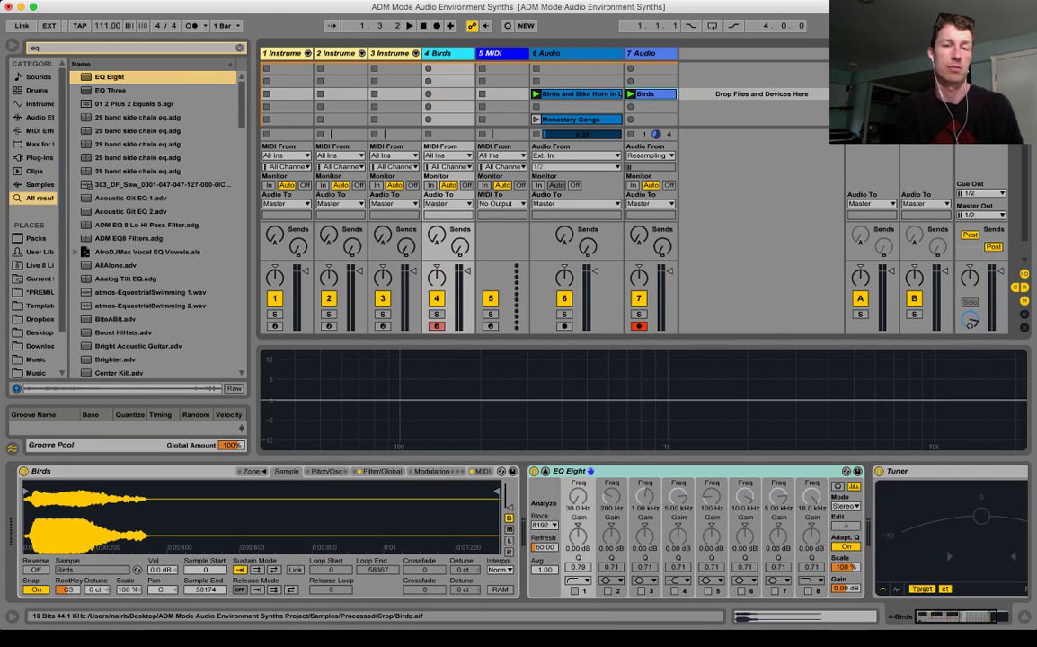
{"action": "left_click_drag", "start_coordinate": [497, 491], "coordinate": [151, 492]}
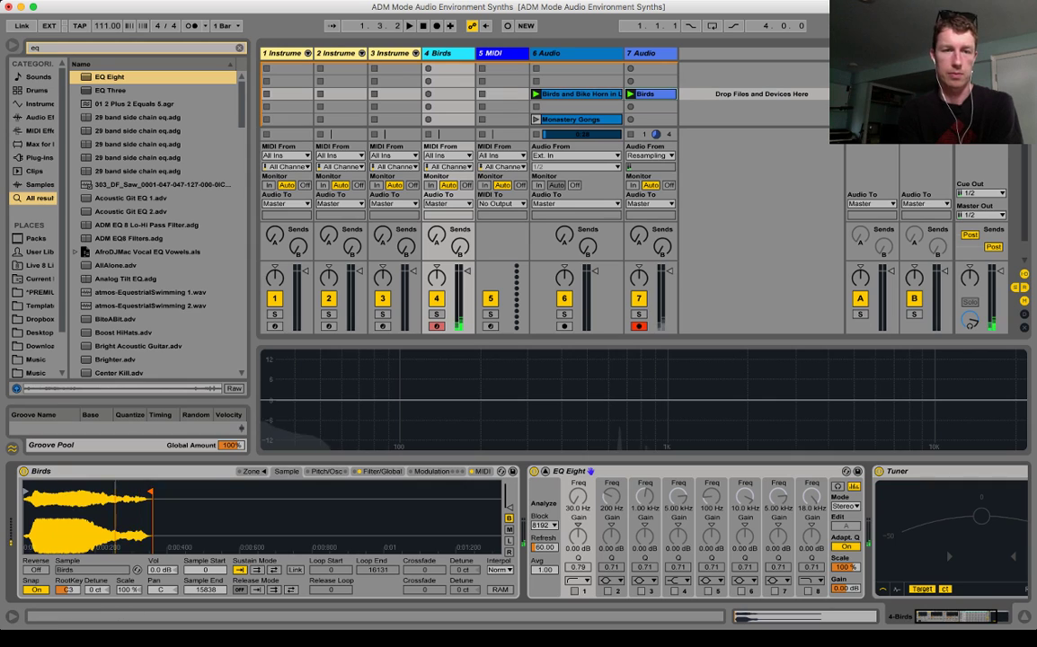
- Open the Sampler's filter to 22.0 kHz and set a back-and-forth sustain loop from 2238 to 10252 with a 2238 crossfade
{"action": "left_click", "coordinate": [382, 471]}
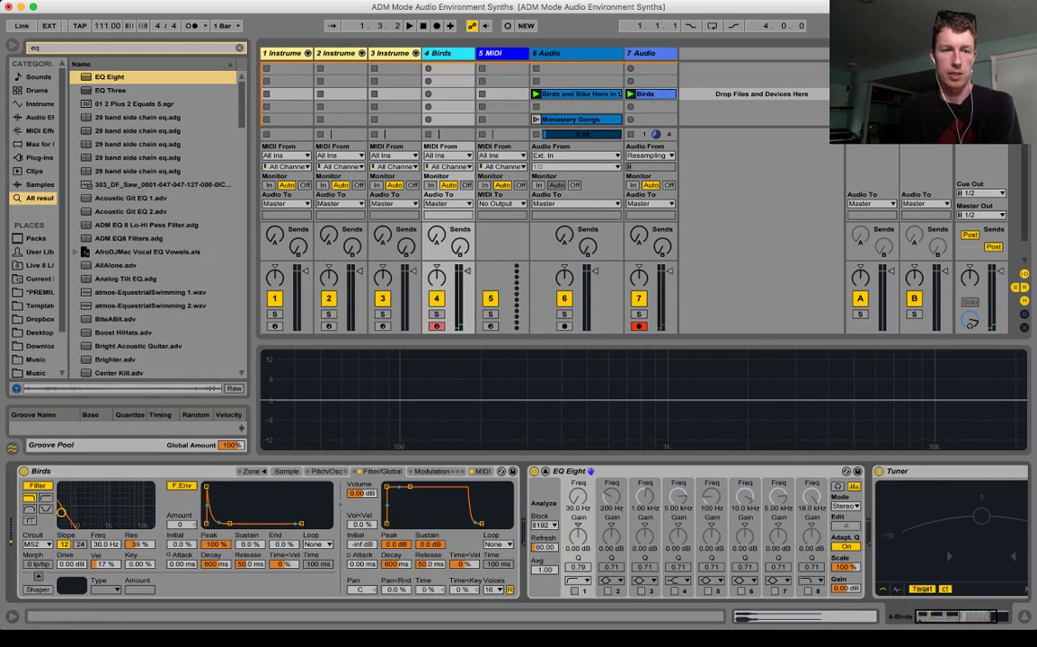
{"action": "left_click_drag", "start_coordinate": [61, 512], "coordinate": [151, 513]}
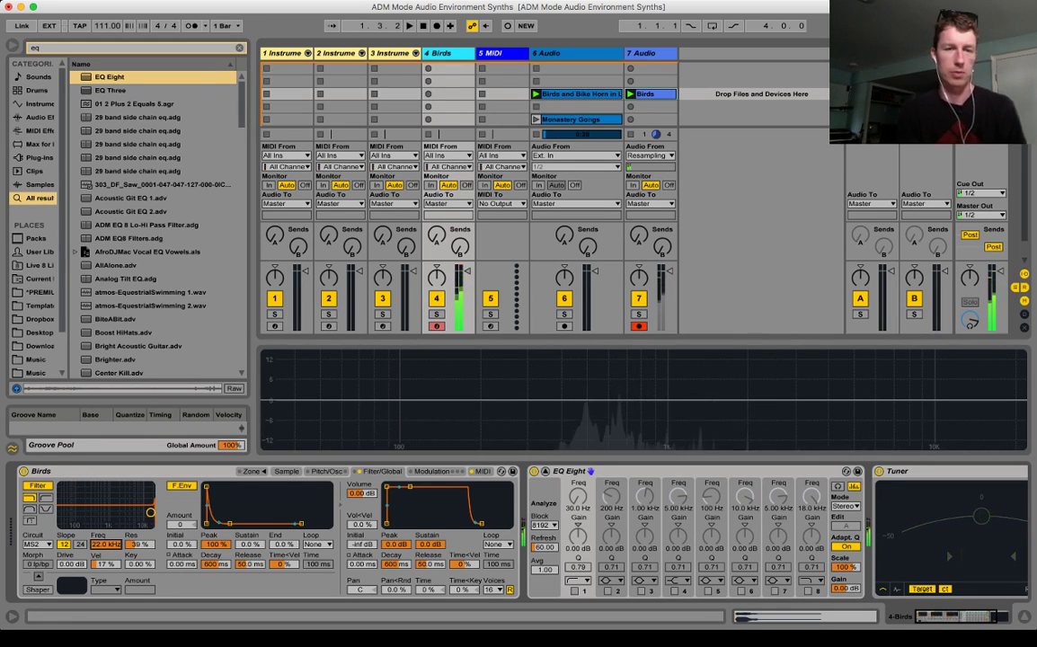
{"action": "left_click", "coordinate": [287, 470]}
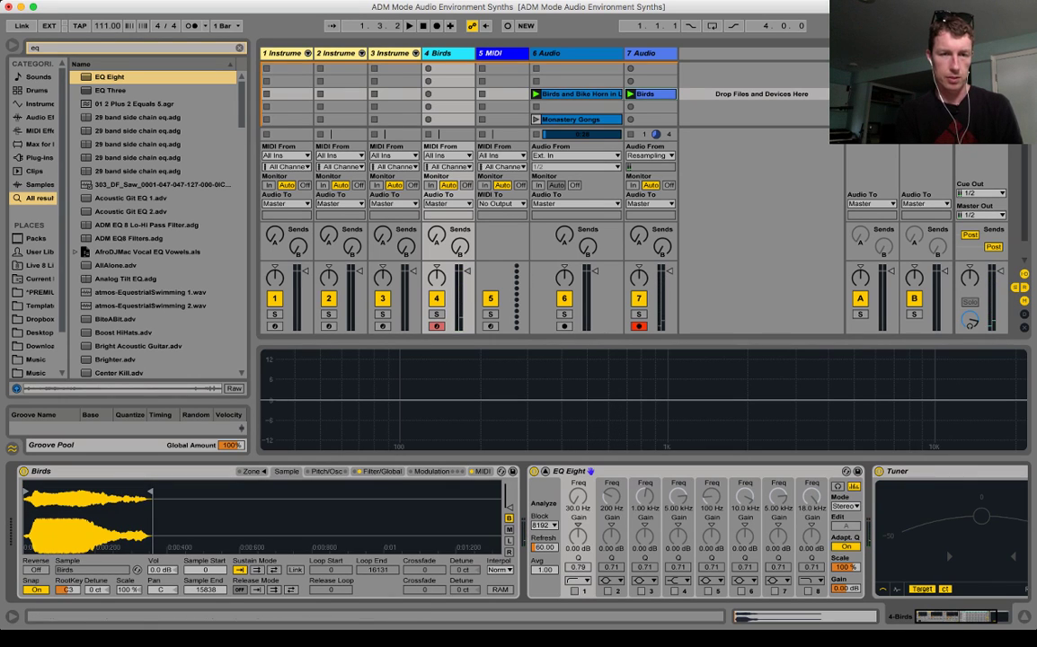
{"action": "left_click", "coordinate": [274, 570]}
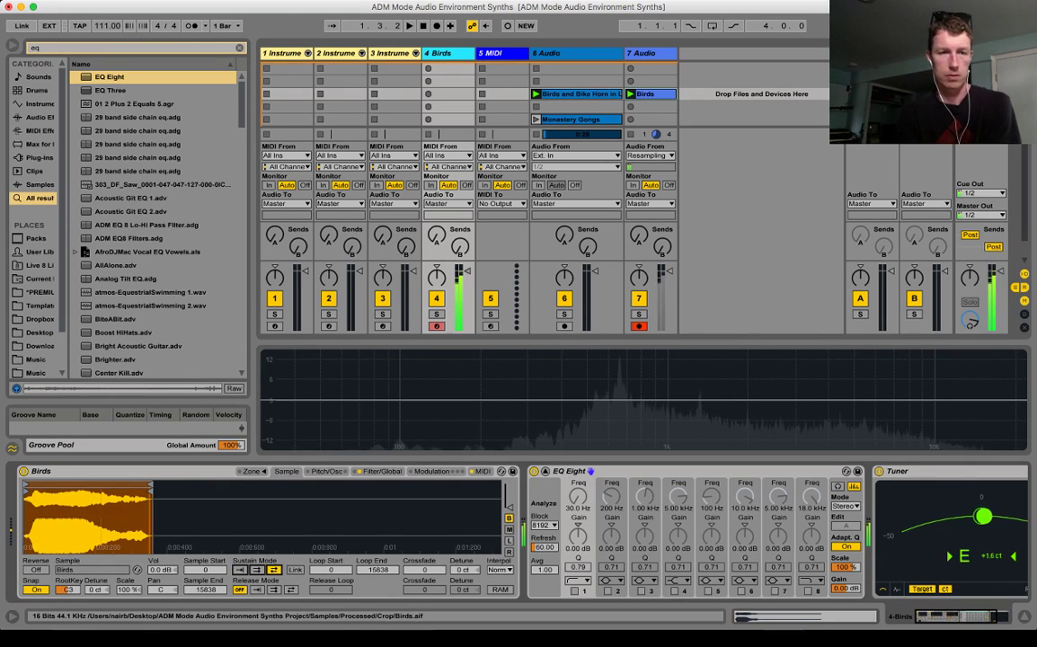
{"action": "left_click_drag", "start_coordinate": [331, 570], "coordinate": [331, 543]}
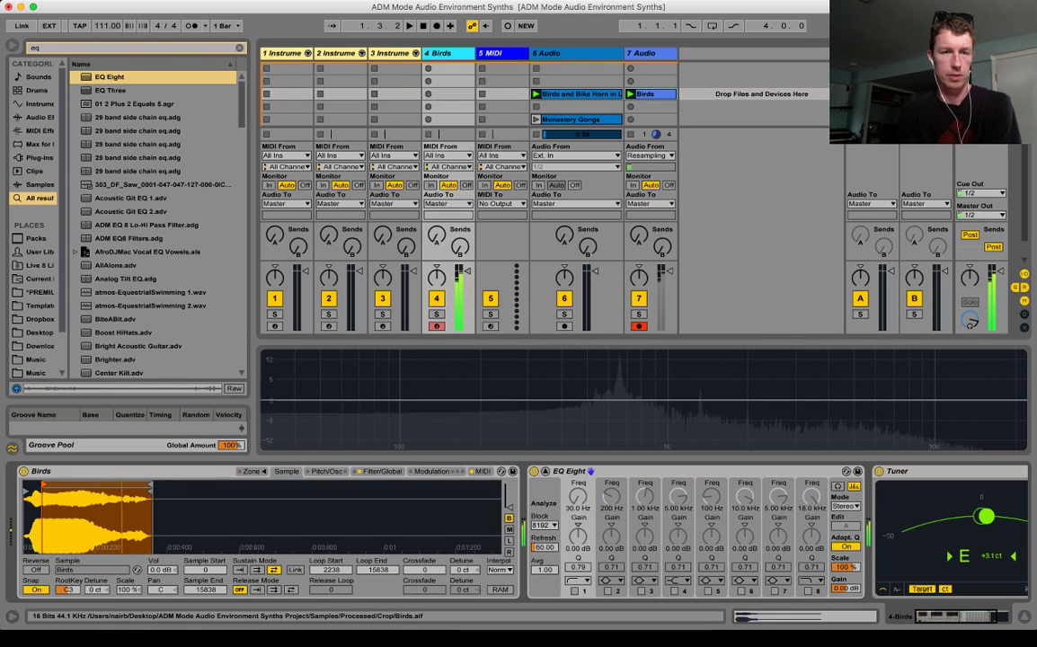
{"action": "left_click_drag", "start_coordinate": [378, 569], "coordinate": [420, 539]}
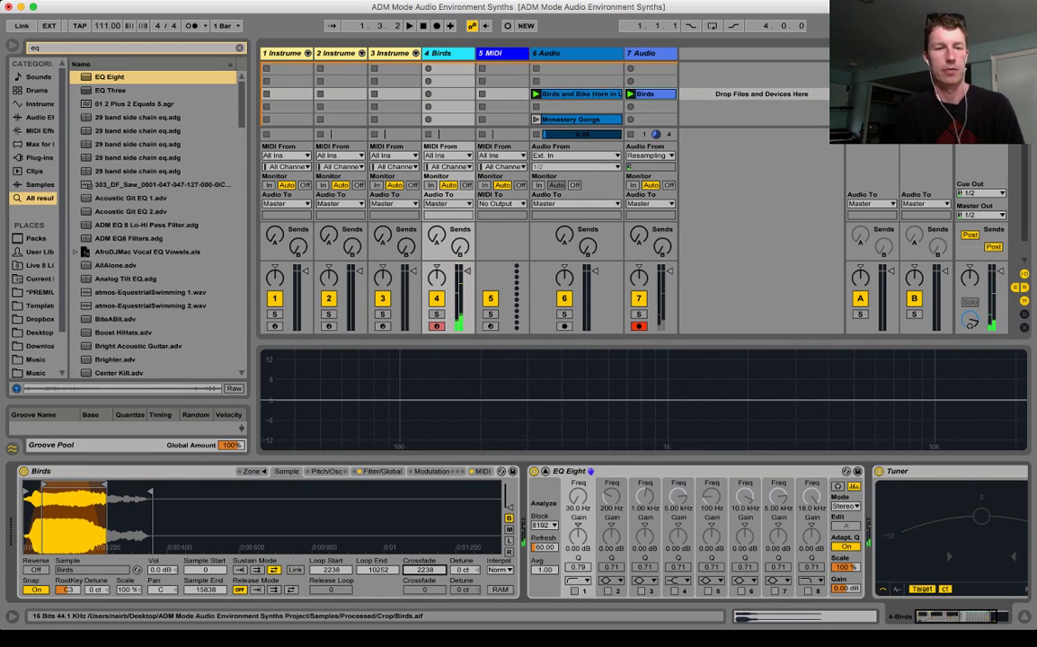
- Lower the Sampler's filter to 3.62 kHz with 2.0 % resonance, and set the volume envelope's release to 2.29 s
{"action": "left_click", "coordinate": [382, 470]}
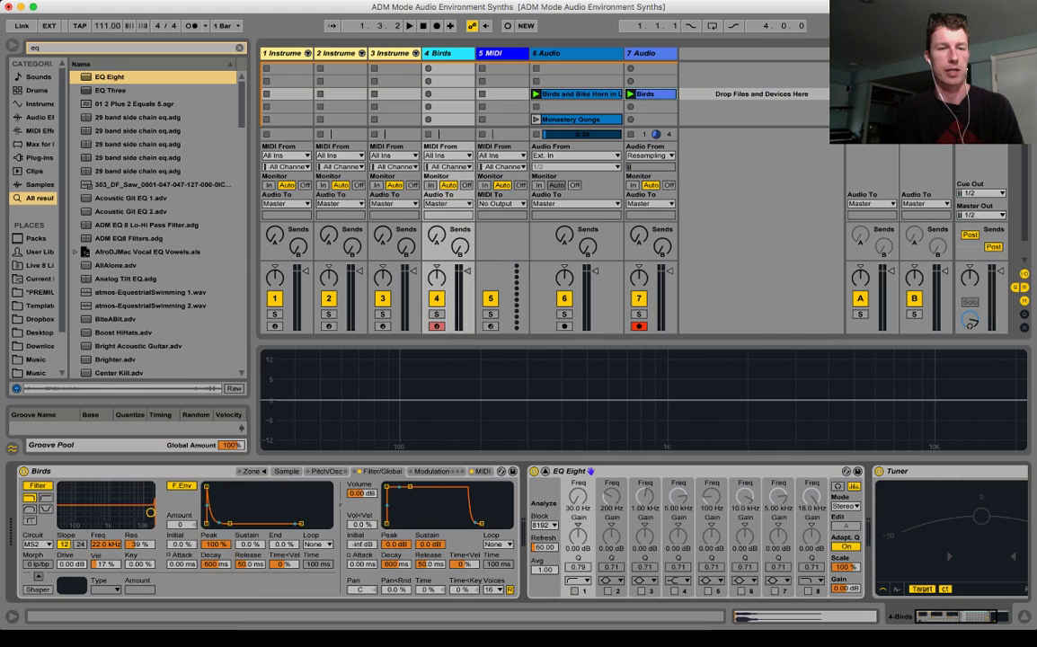
{"action": "left_click_drag", "start_coordinate": [150, 512], "coordinate": [127, 516]}
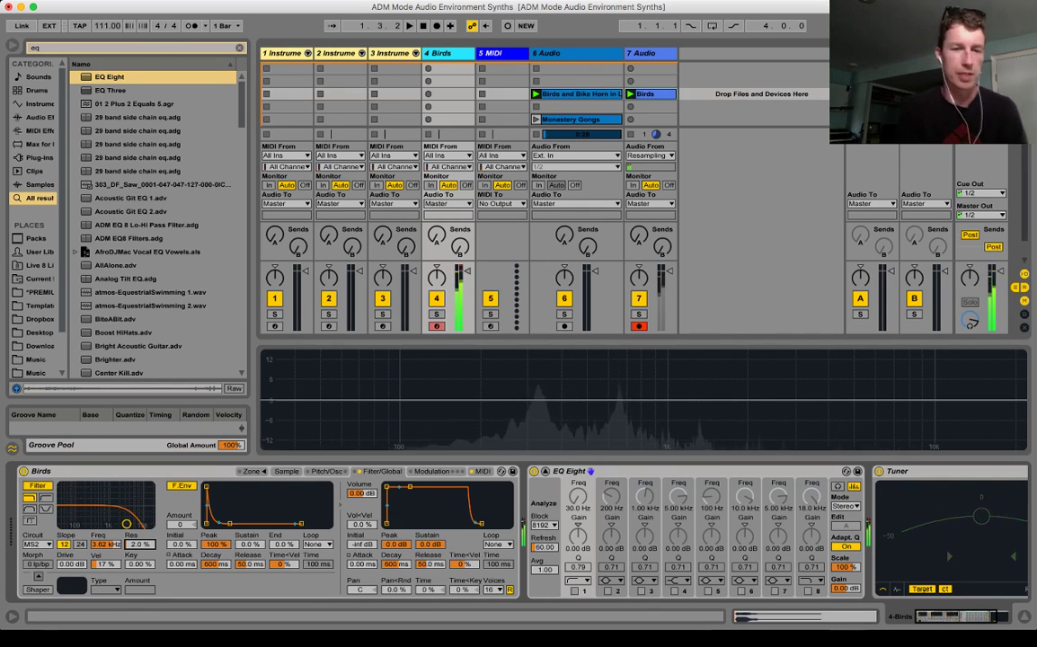
{"action": "left_click_drag", "start_coordinate": [430, 564], "coordinate": [430, 545]}
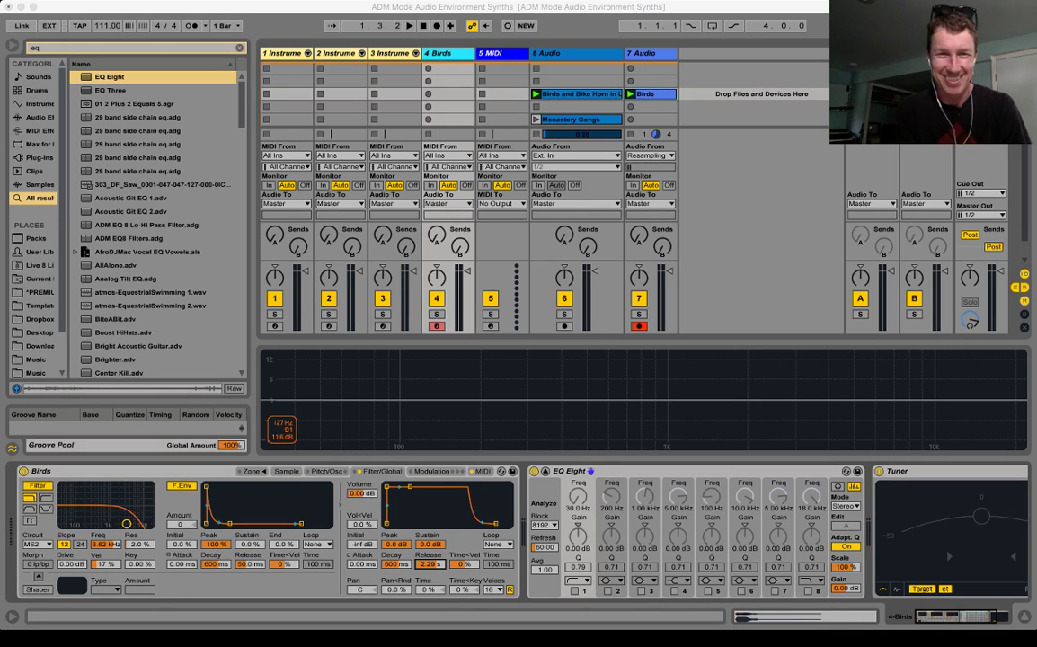
{"action": "left_click", "coordinate": [255, 387]}
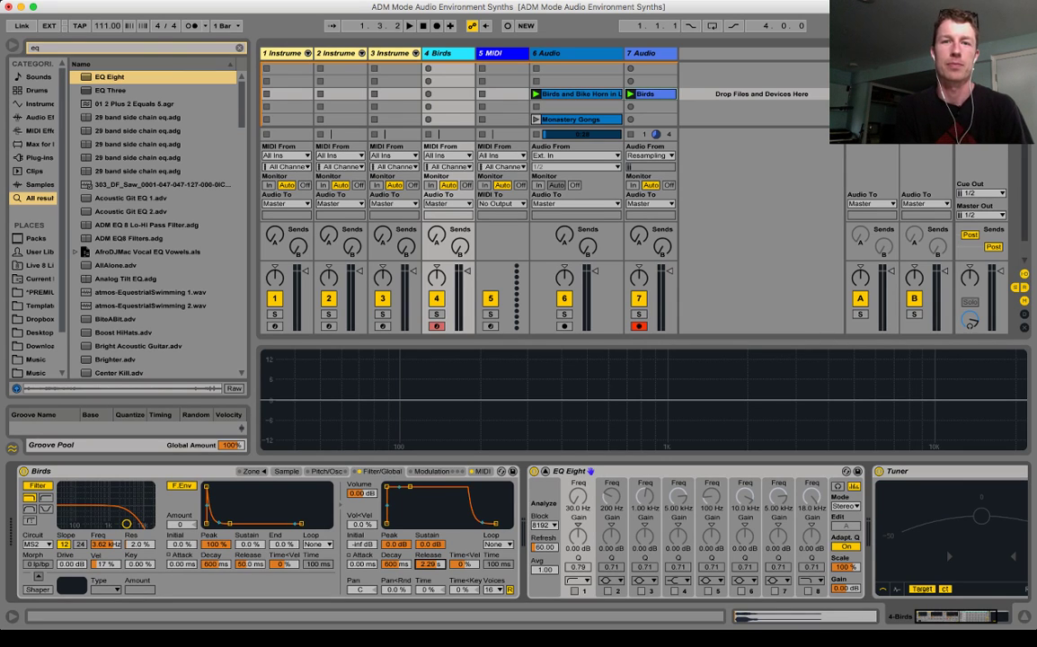
- Play the Monastery Gongs clip and loop its section from 5.1.1 to 7.3.1
{"action": "scroll", "coordinate": [577, 107], "scroll_direction": "down", "scroll_amount": 1}
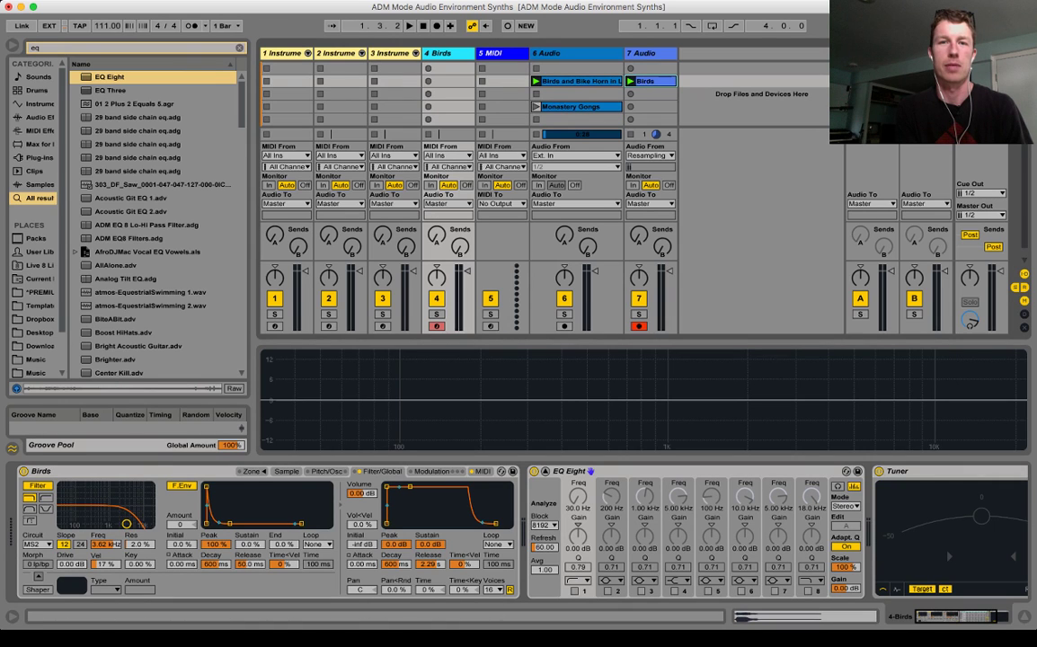
{"action": "left_click", "coordinate": [536, 107]}
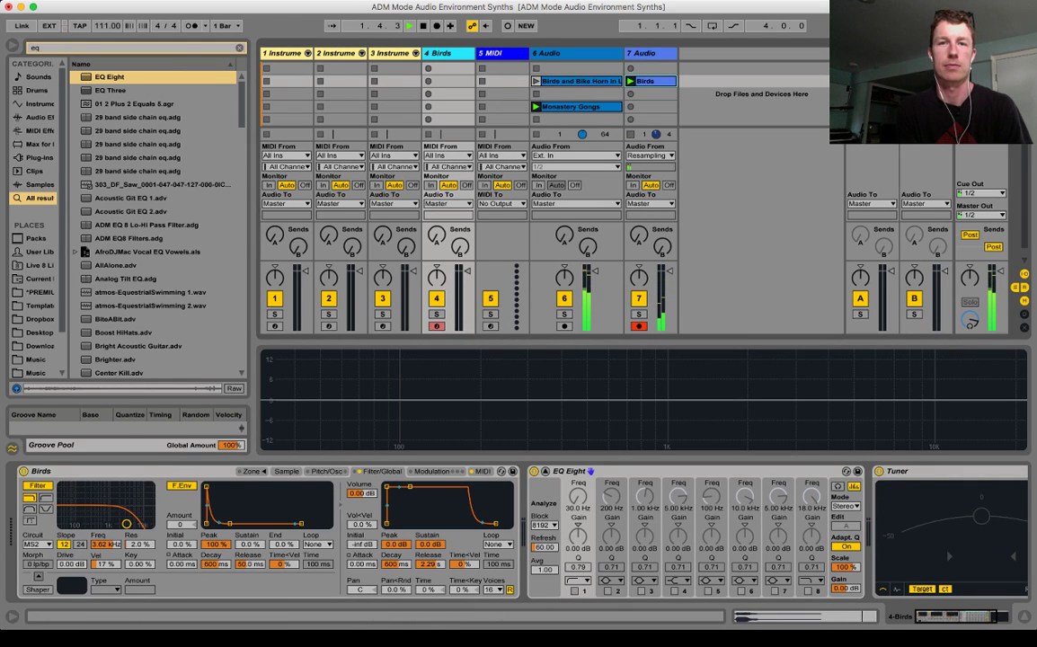
{"action": "left_click", "coordinate": [566, 107]}
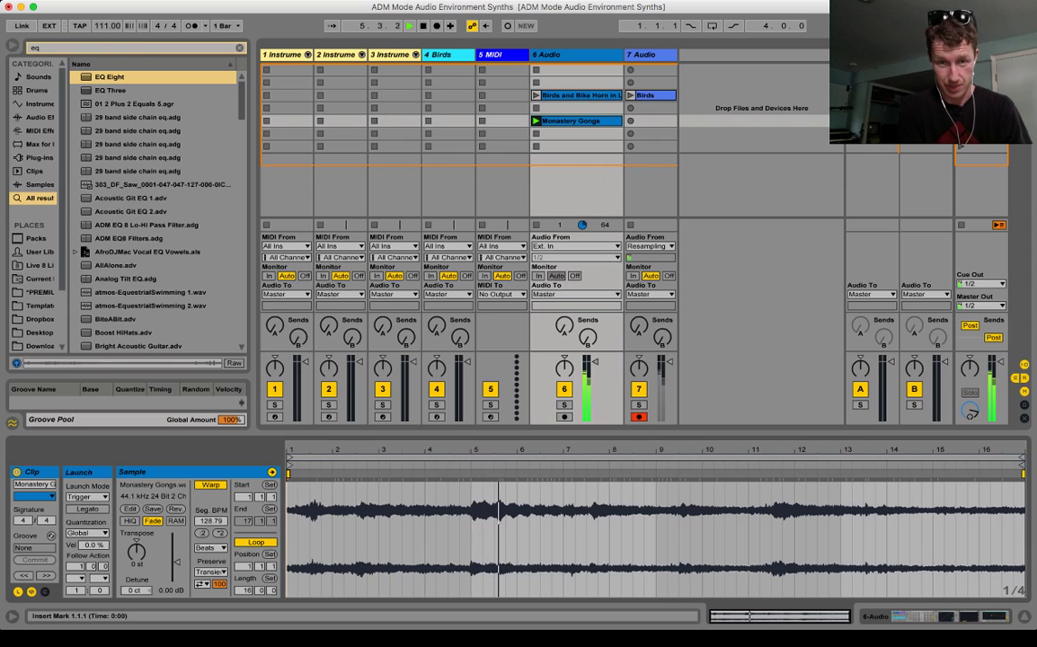
{"action": "left_click_drag", "start_coordinate": [472, 531], "coordinate": [584, 530]}
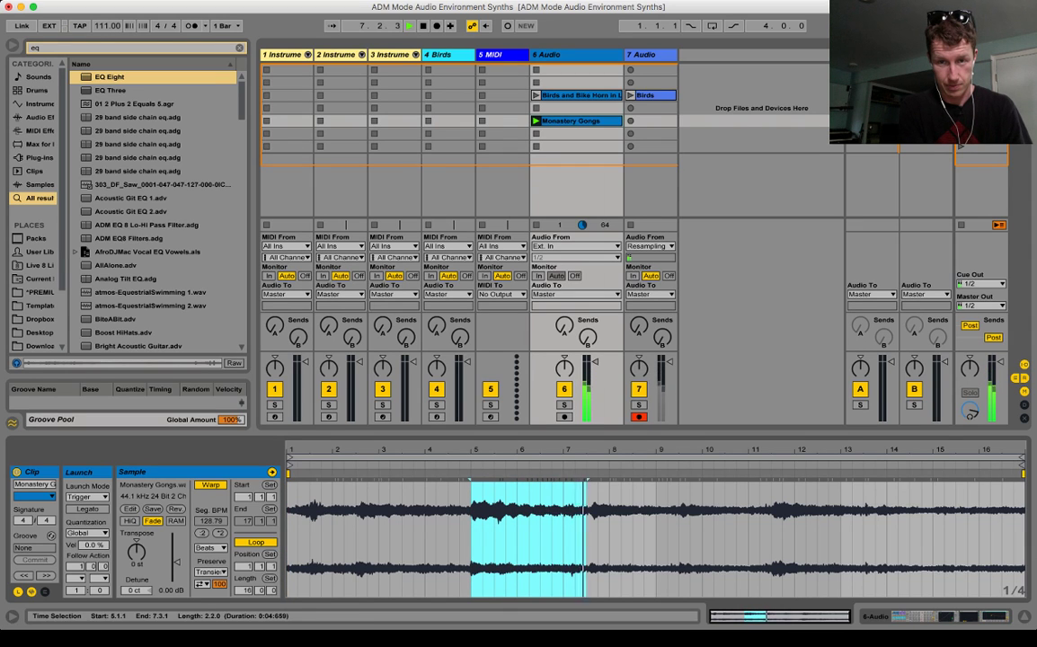
{"action": "key", "text": "super+l"}
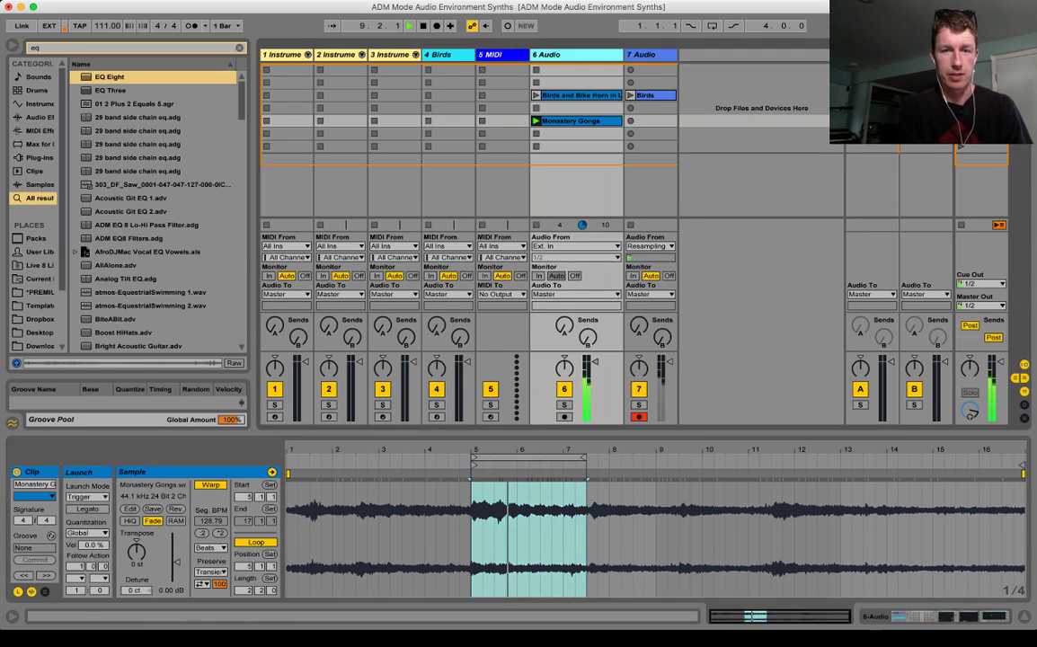
- Turn off the high-pass band in the channel strip's EQ Eight and move its boost to 356 Hz at 10.6 dB
{"action": "key", "text": "shift+Tab"}
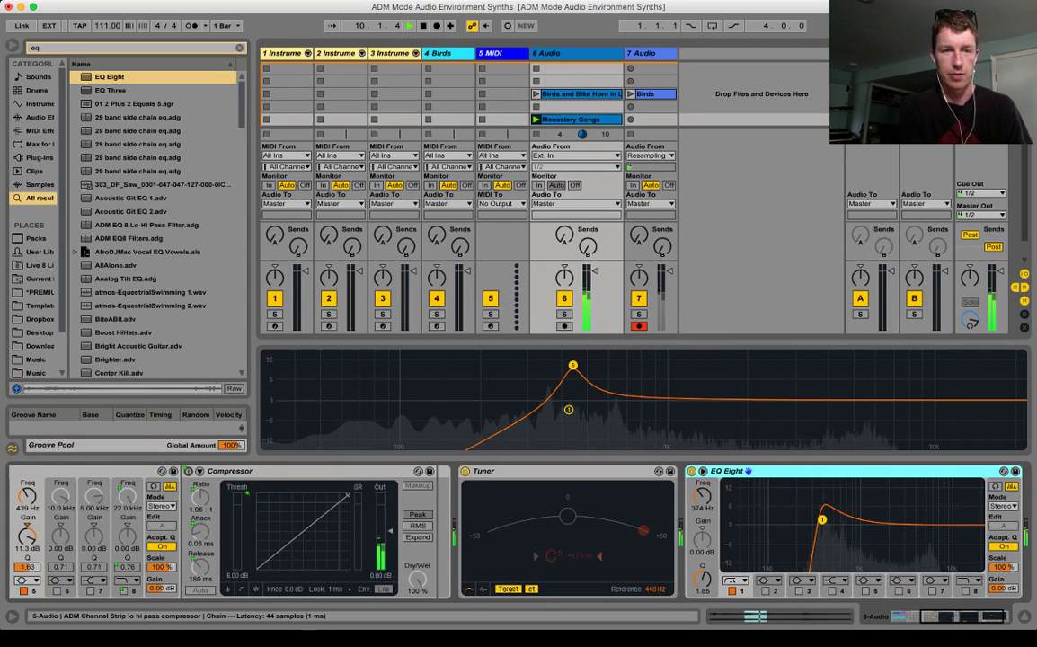
{"action": "scroll", "coordinate": [517, 532], "scroll_direction": "left", "scroll_amount": 5}
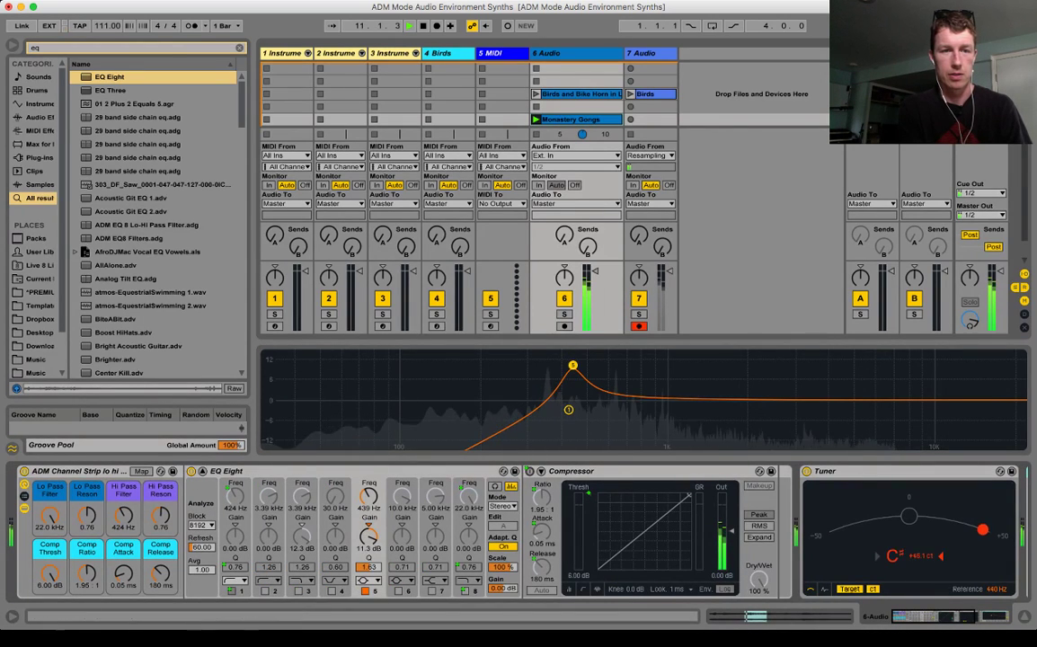
{"action": "scroll", "coordinate": [518, 532], "scroll_direction": "right", "scroll_amount": 5}
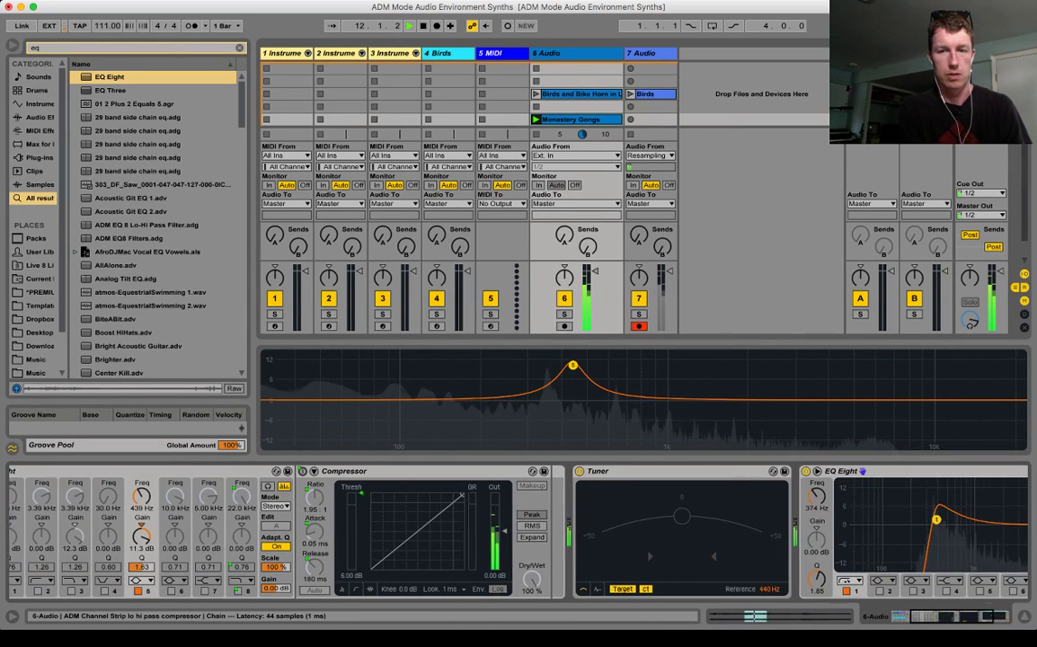
{"action": "scroll", "coordinate": [517, 532], "scroll_direction": "right", "scroll_amount": 1}
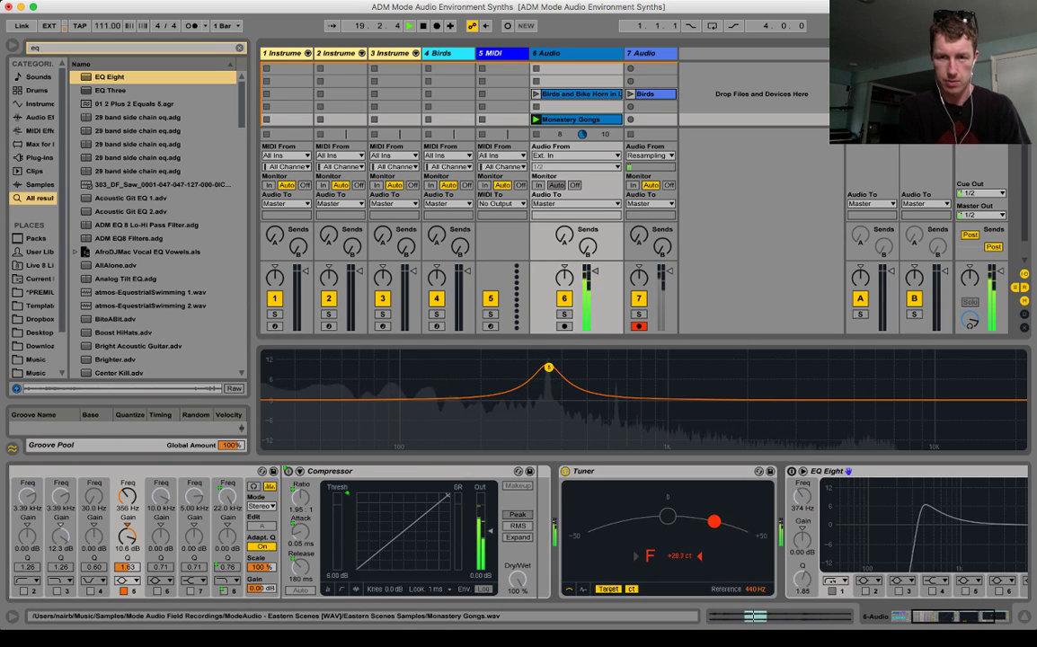
- Set the Monastery Gongs clip's detune to -25 ct
{"action": "double_click", "coordinate": [575, 119]}
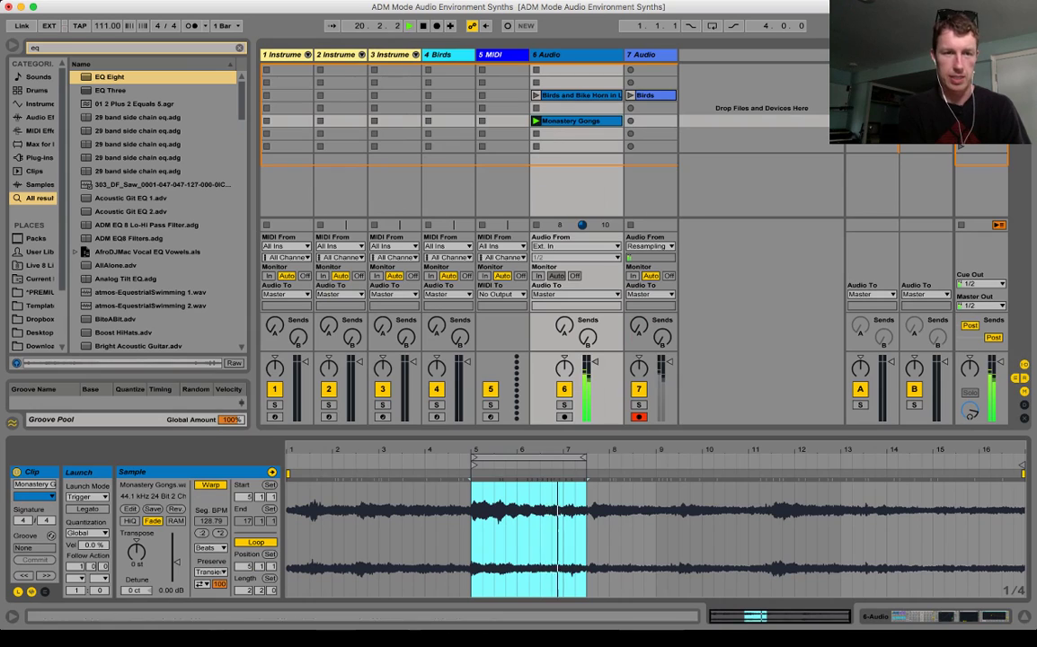
{"action": "left_click_drag", "start_coordinate": [135, 590], "coordinate": [135, 595]}
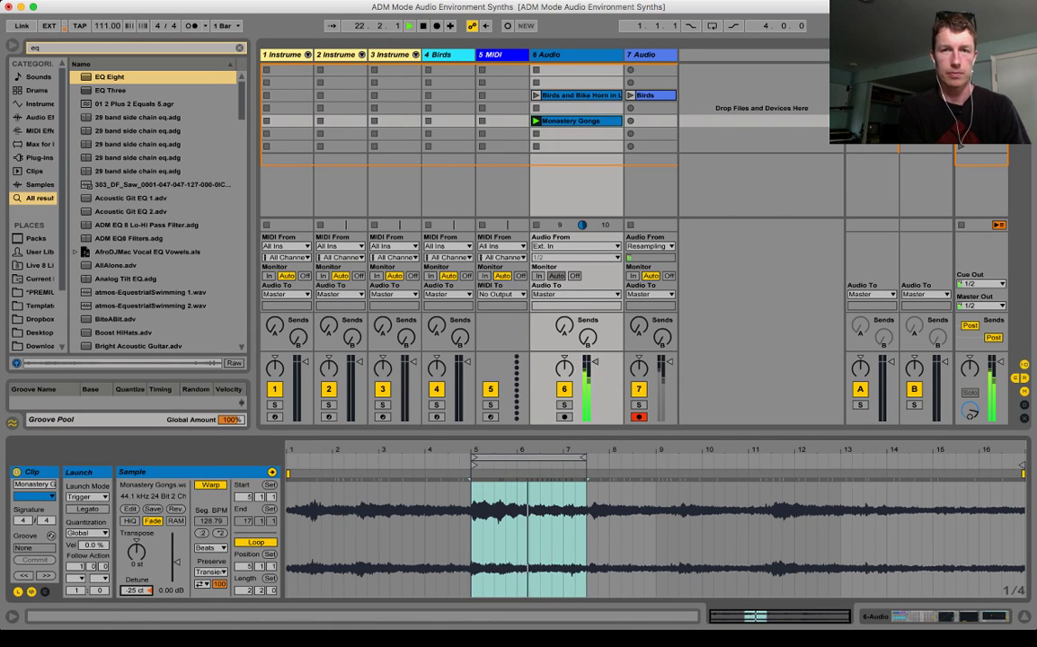
{"action": "left_click", "coordinate": [153, 486]}
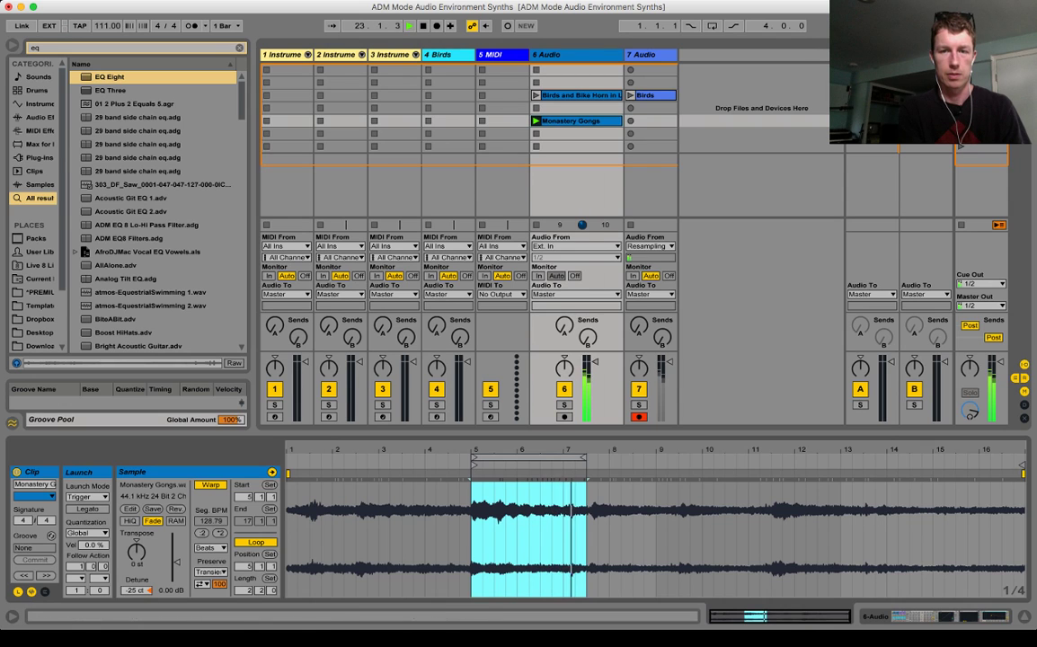
- Set the high-pass band of the EQ Eight after the Tuner to 177 Hz with a Q of 0.72
{"action": "key", "text": "shift+Tab"}
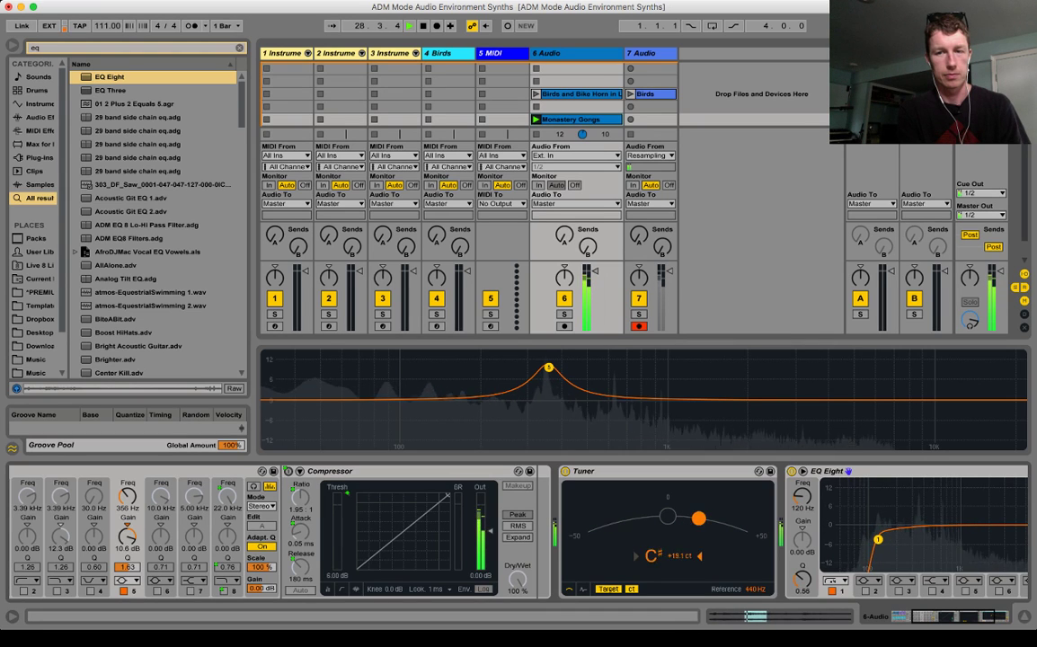
{"action": "scroll", "coordinate": [571, 517], "scroll_direction": "right", "scroll_amount": 4}
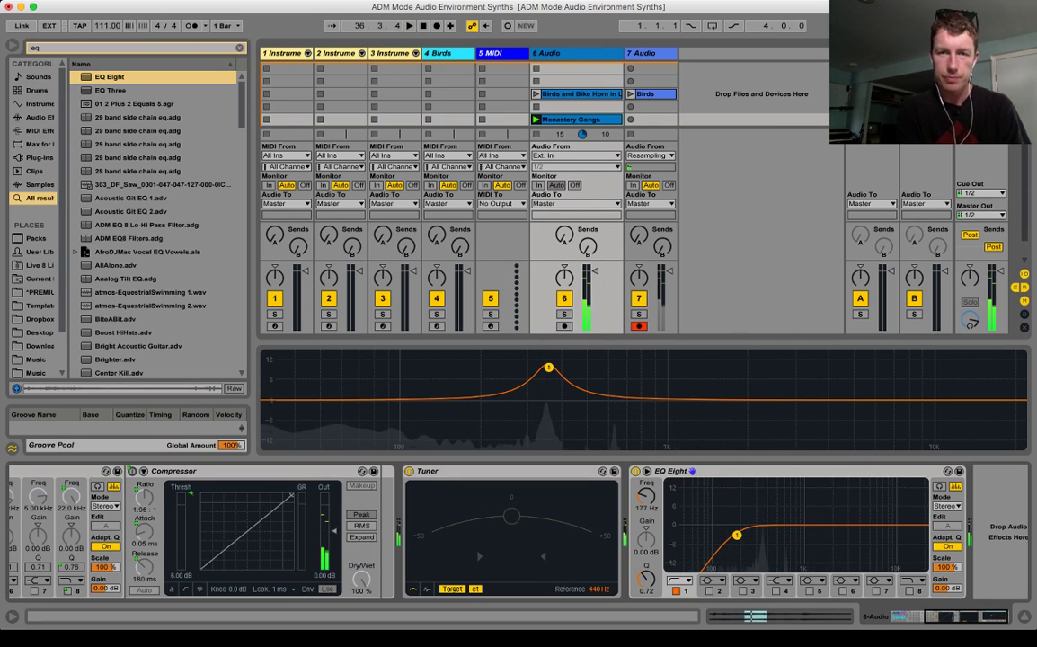
- Turn off looping in the Monastery Gongs clip and briefly run its playback from the start
{"action": "double_click", "coordinate": [575, 120]}
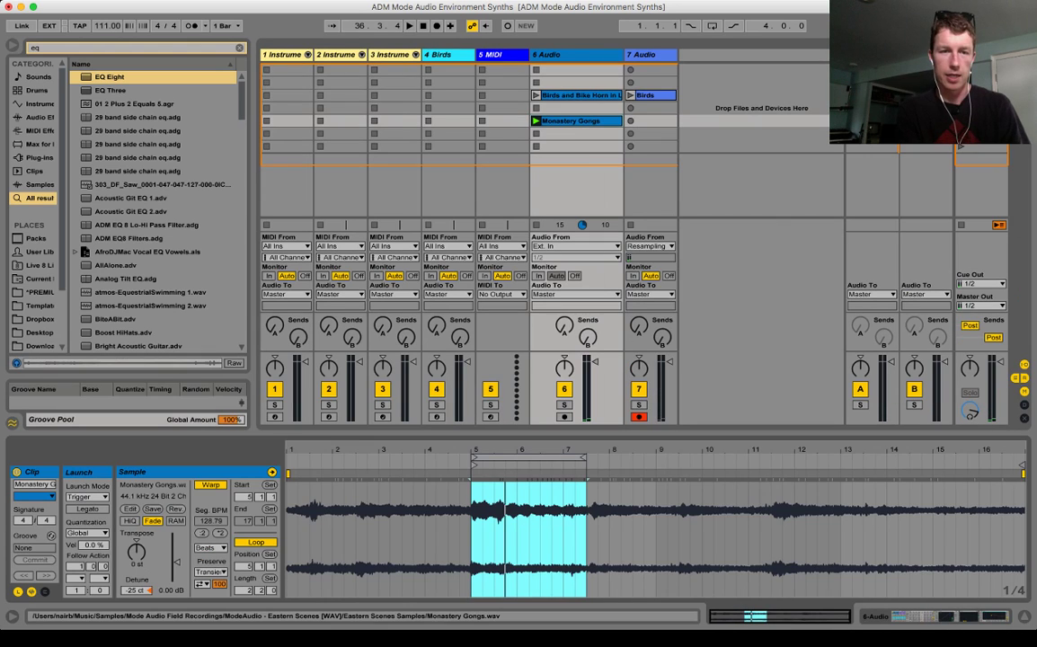
{"action": "left_click", "coordinate": [256, 542]}
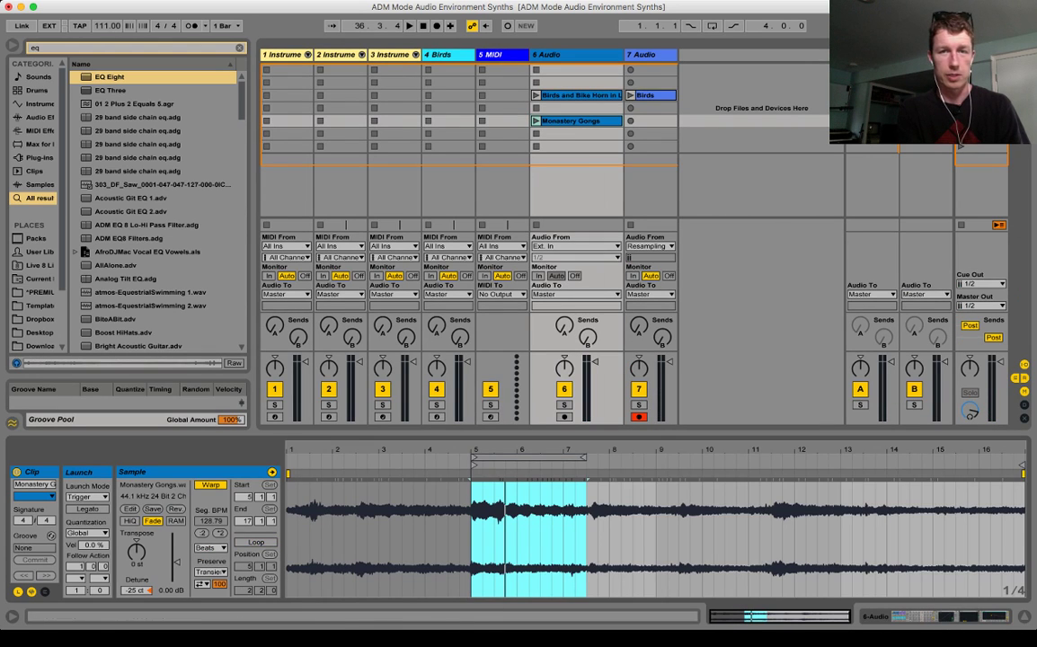
{"action": "key", "text": "space"}
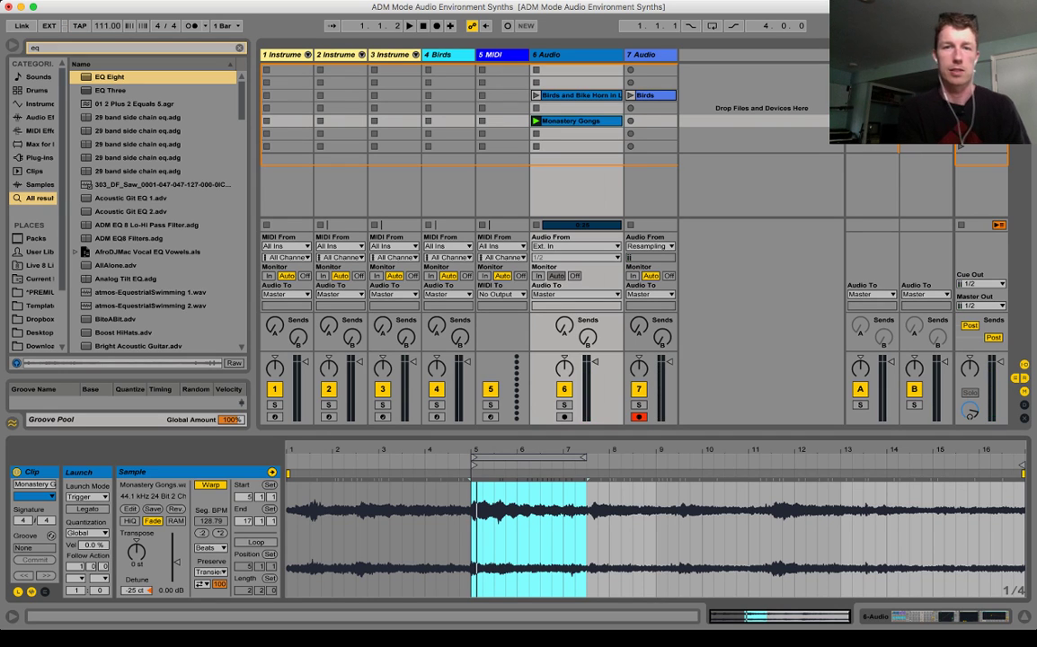
- Rename the resampling audio track as Monstarery Gongs
{"action": "left_click", "coordinate": [651, 55]}
{"action": "key", "text": "super+r"}
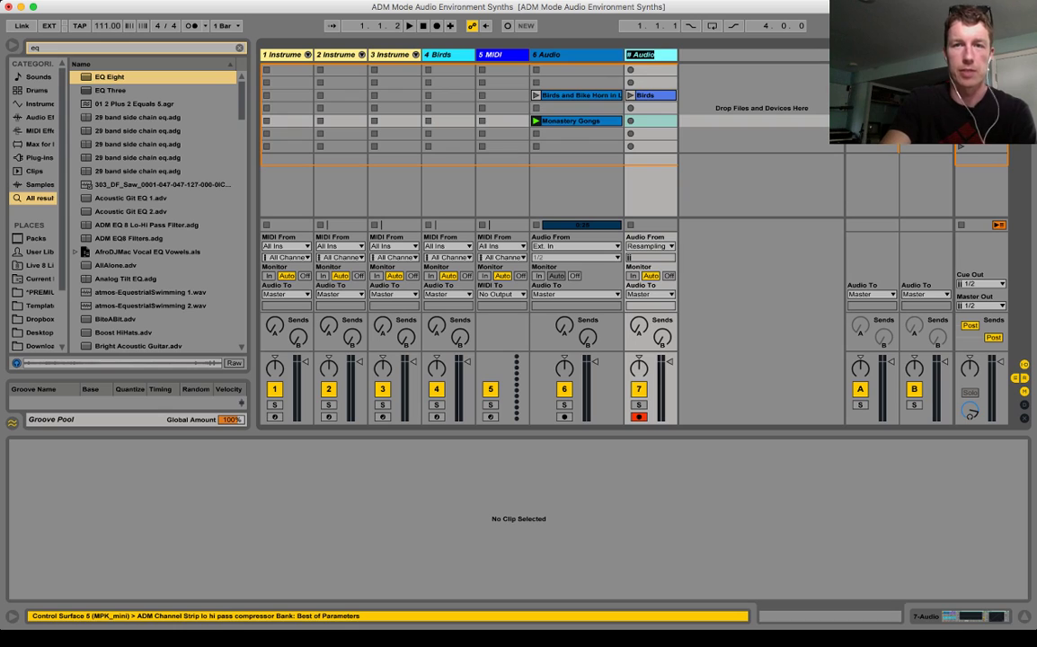
{"action": "type", "text": "Monstar"}
{"action": "key", "text": "Return"}
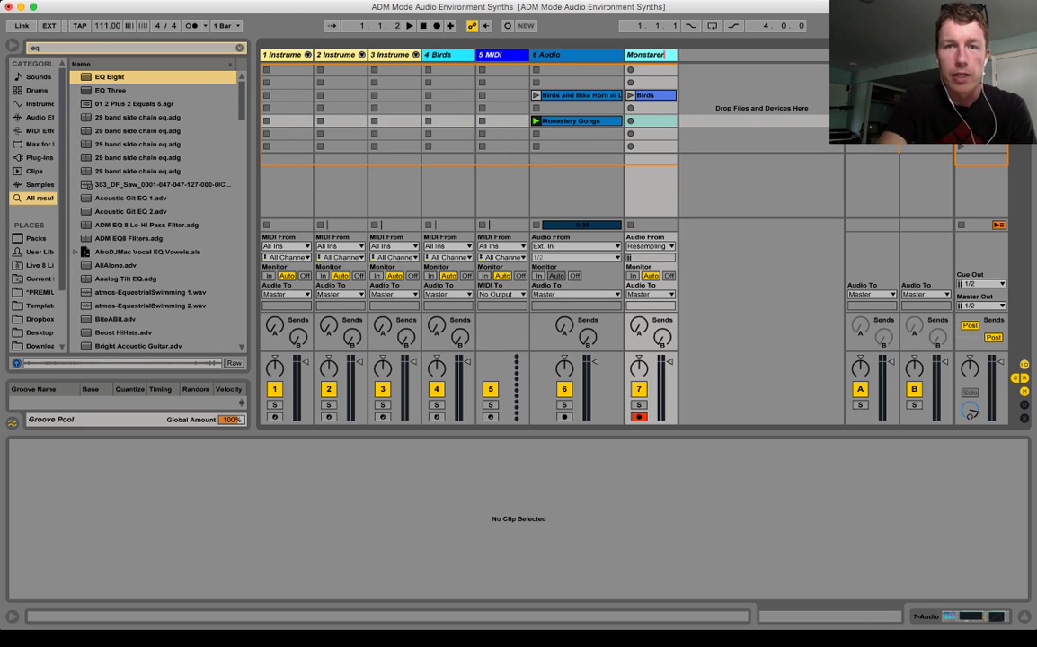
{"action": "type", "text": "ery Gongs"}
{"action": "key", "text": "Return"}
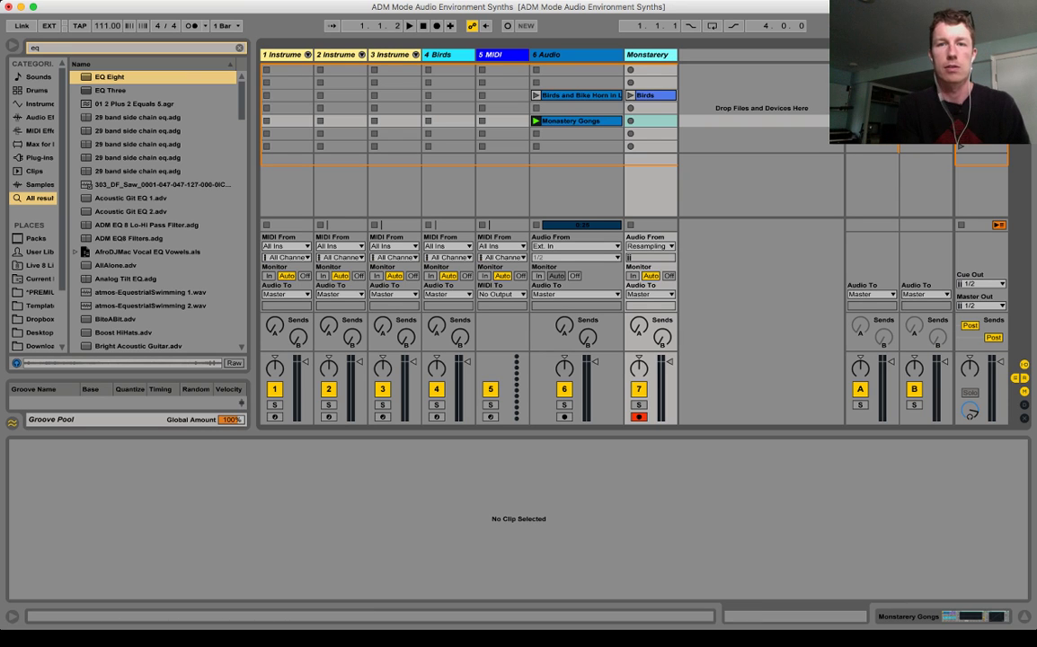
- Resample the Monastery Gongs clip into the empty slot beside it, then play the recording with the original clip stopped
{"action": "left_click", "coordinate": [631, 120]}
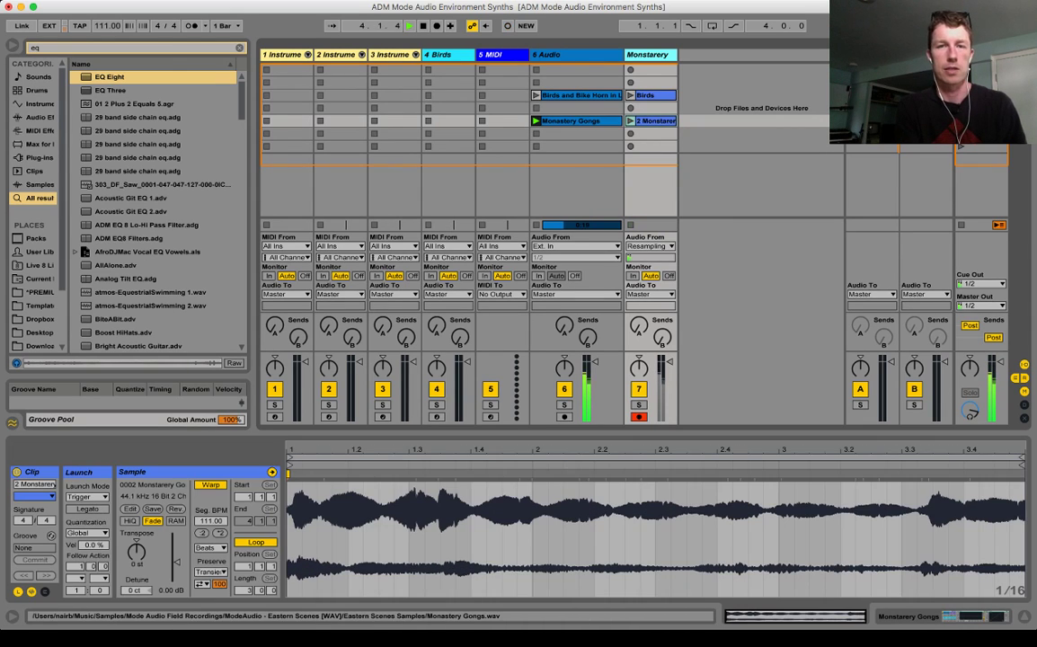
{"action": "left_click", "coordinate": [575, 120]}
{"action": "key", "text": "space"}
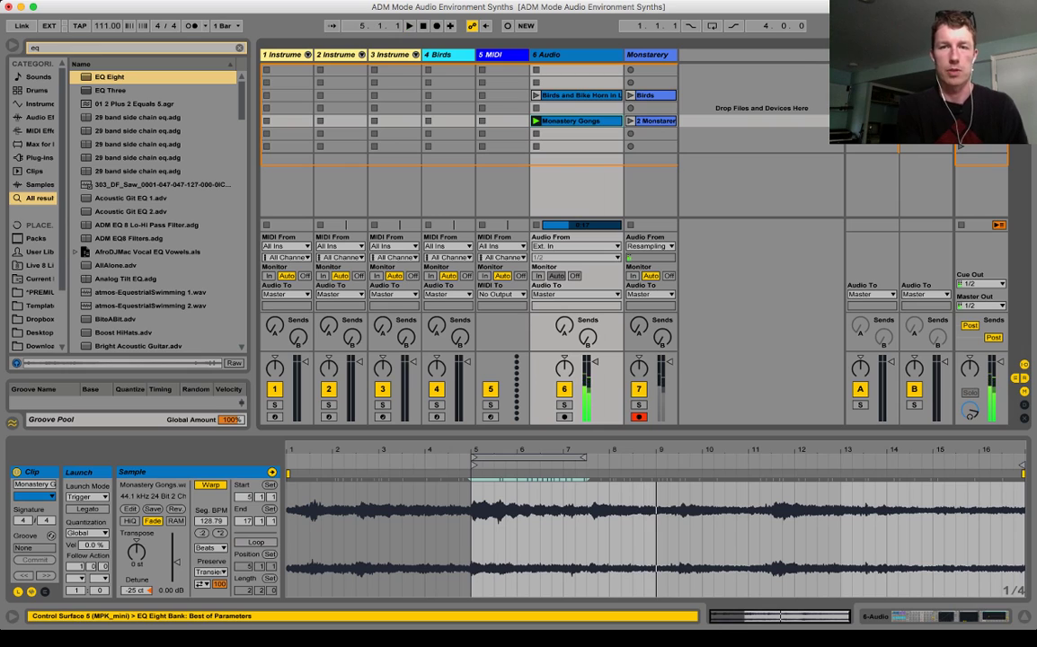
{"action": "left_click", "coordinate": [631, 120]}
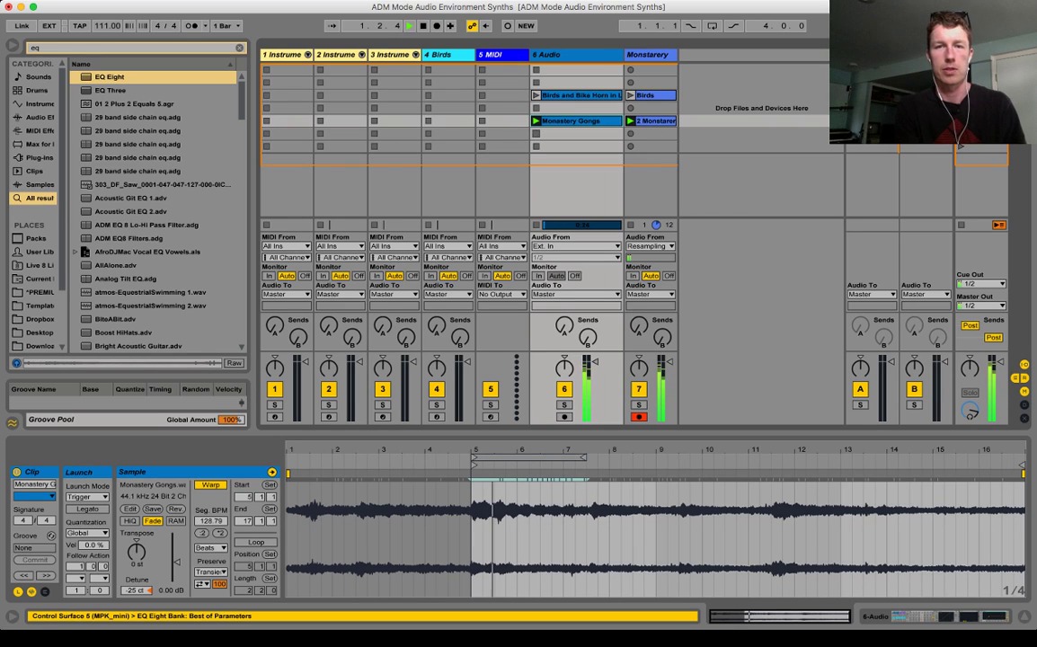
{"action": "left_click", "coordinate": [537, 134]}
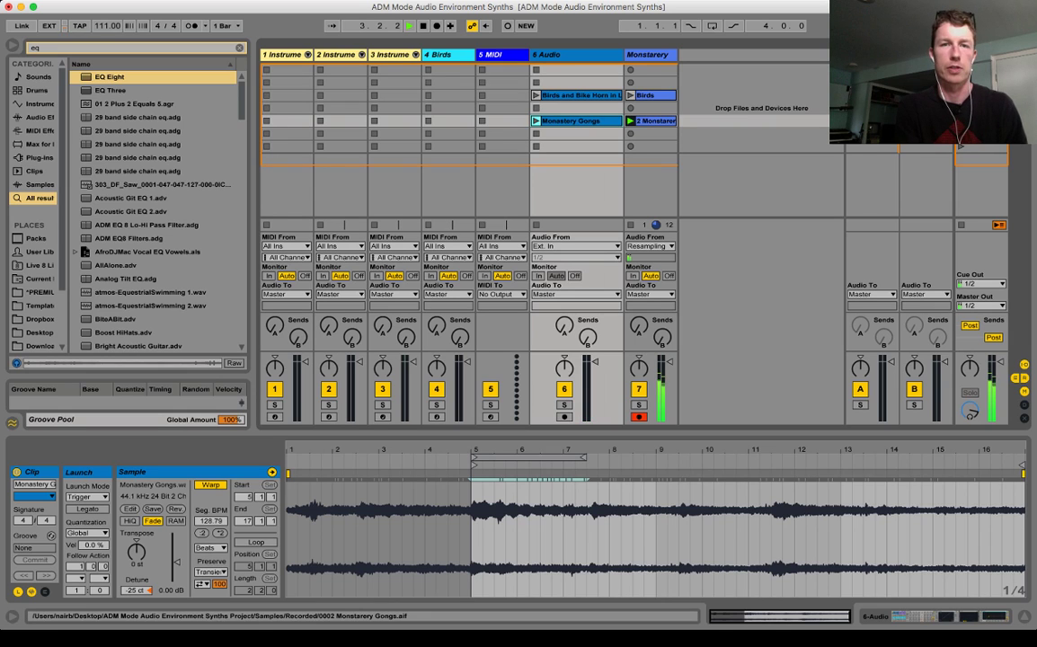
- Find the Sampler instrument in the browser and load it onto the empty MIDI track 5
{"action": "left_click", "coordinate": [448, 120]}
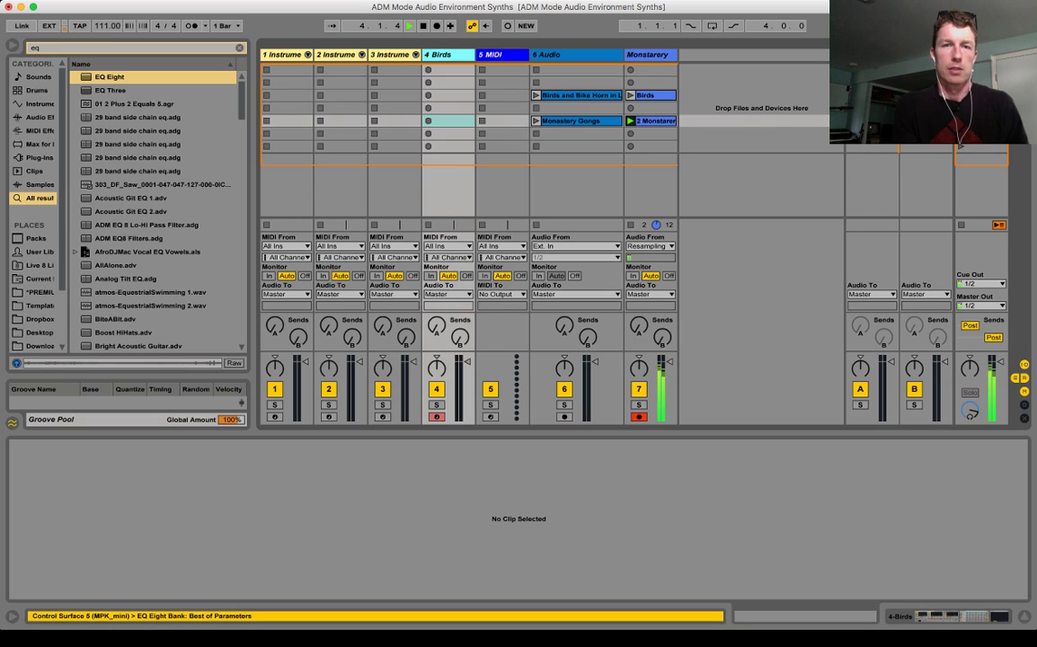
{"action": "left_click", "coordinate": [502, 120]}
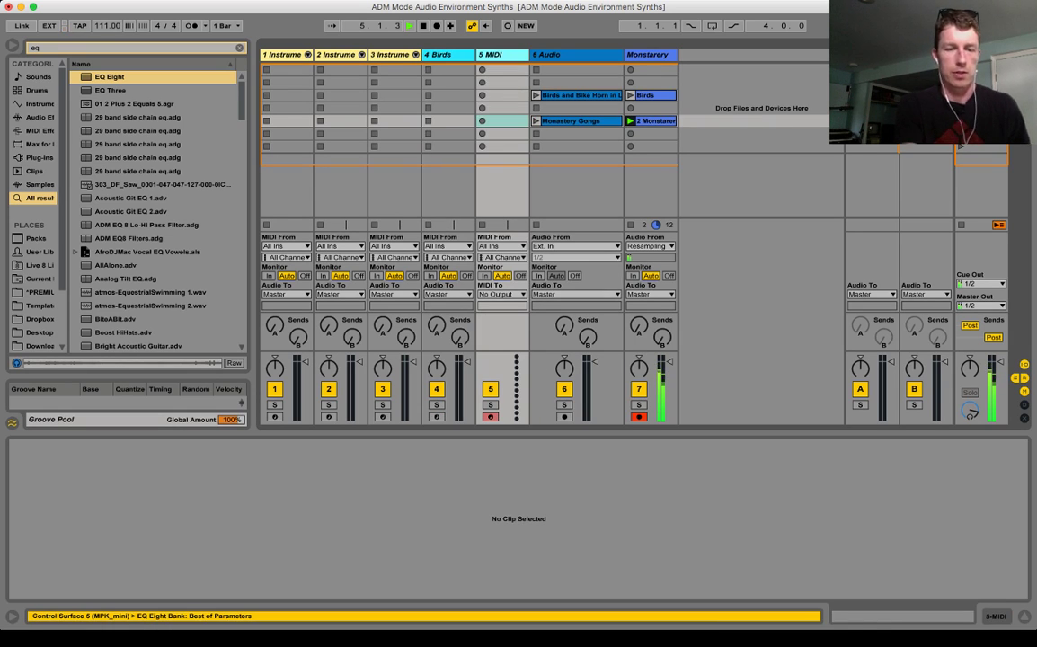
{"action": "key", "text": "super+f"}
{"action": "type", "text": "sampler"}
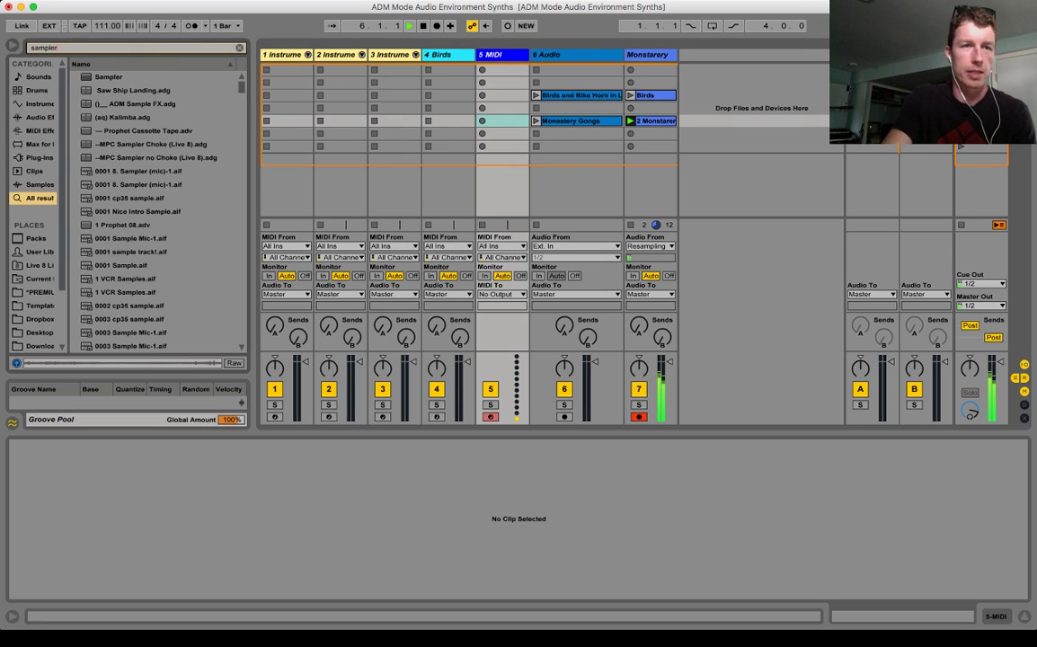
{"action": "key", "text": "Down"}
{"action": "key", "text": "Return"}
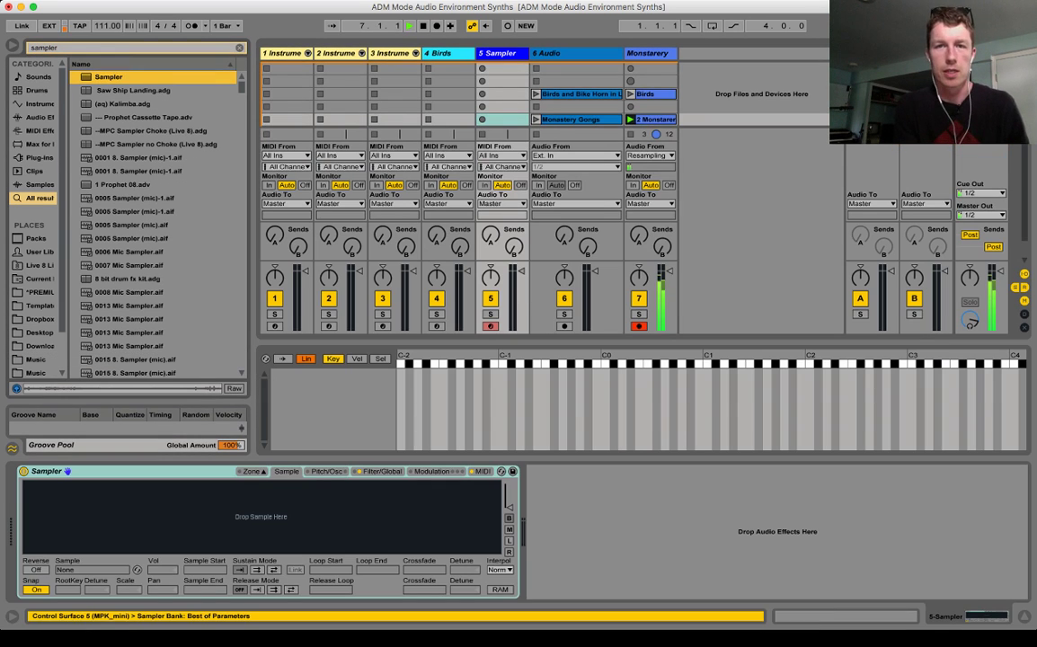
- Load the recorded gongs clip into the Sampler, stop its playback and select the Sampler's track
{"action": "left_click_drag", "start_coordinate": [655, 120], "coordinate": [261, 517]}
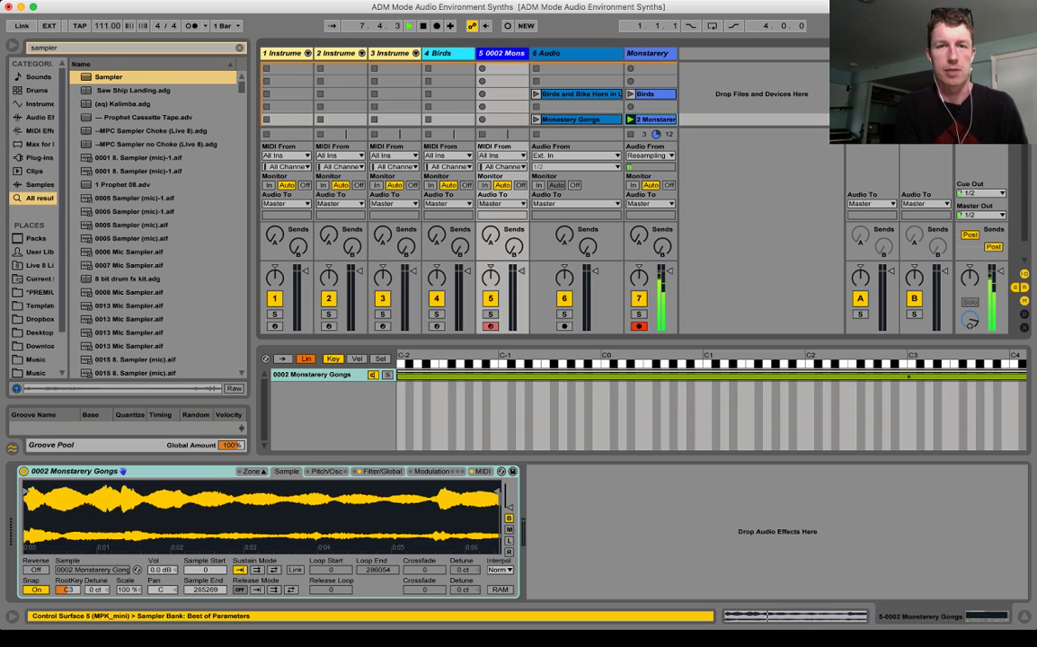
{"action": "left_click", "coordinate": [631, 134]}
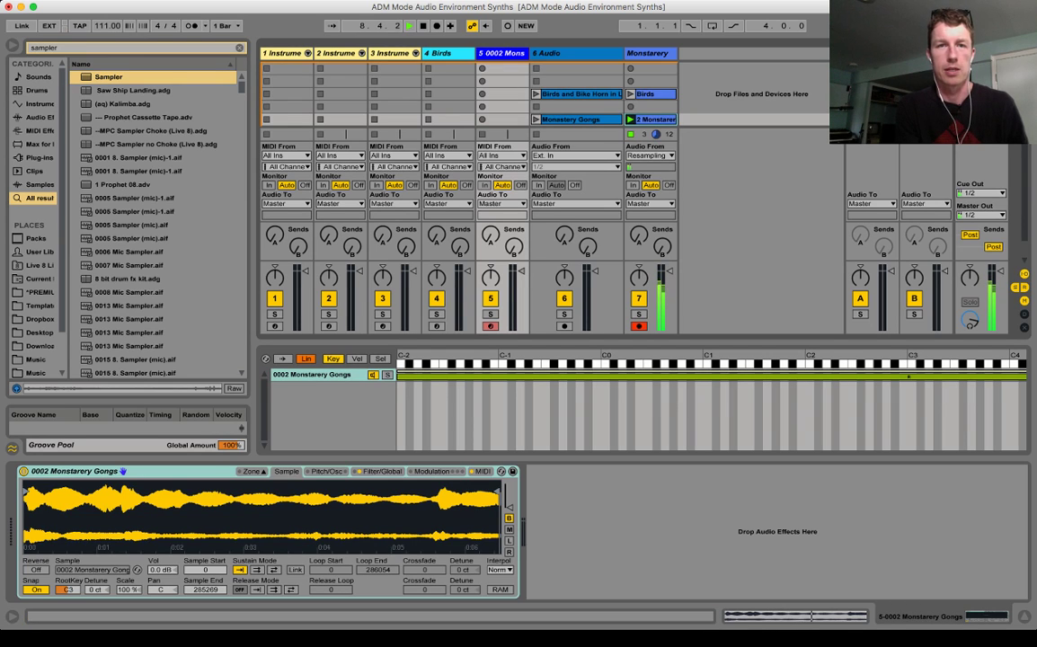
{"action": "left_click", "coordinate": [505, 119]}
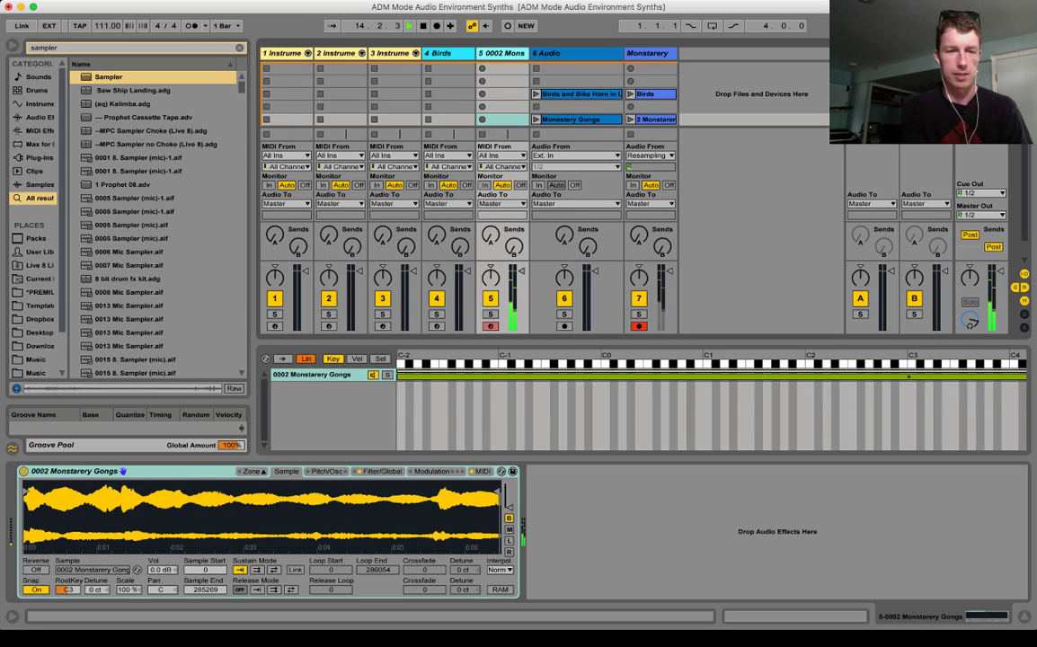
- Loop the gongs sample back and forth with its end at 242736, and open the Sampler's filter to 22.0 kHz
{"action": "left_click", "coordinate": [274, 570]}
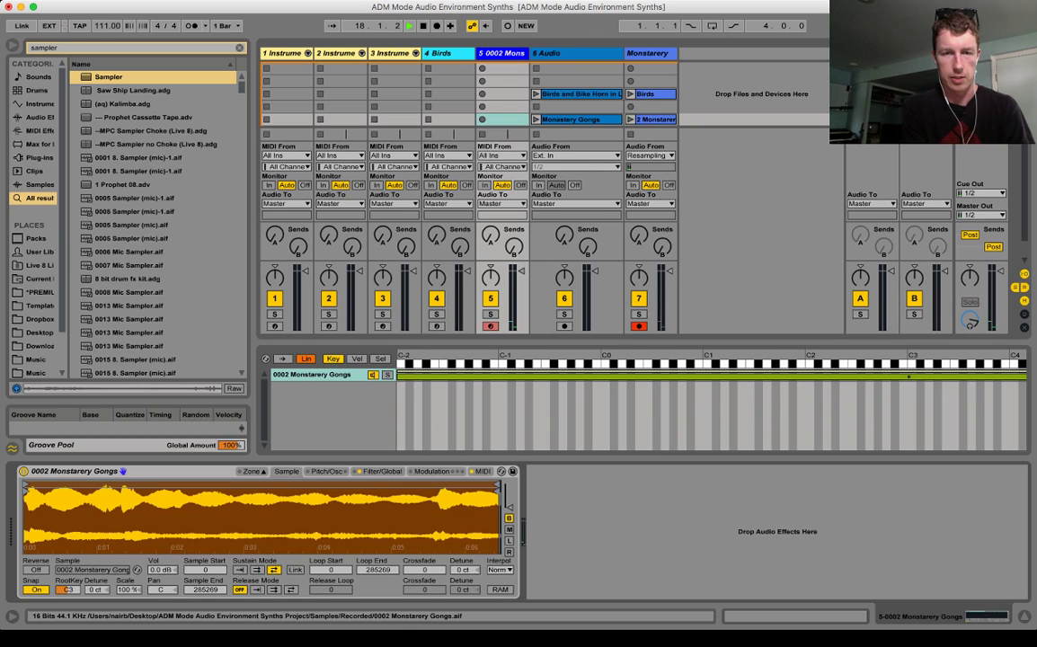
{"action": "left_click_drag", "start_coordinate": [497, 485], "coordinate": [426, 485]}
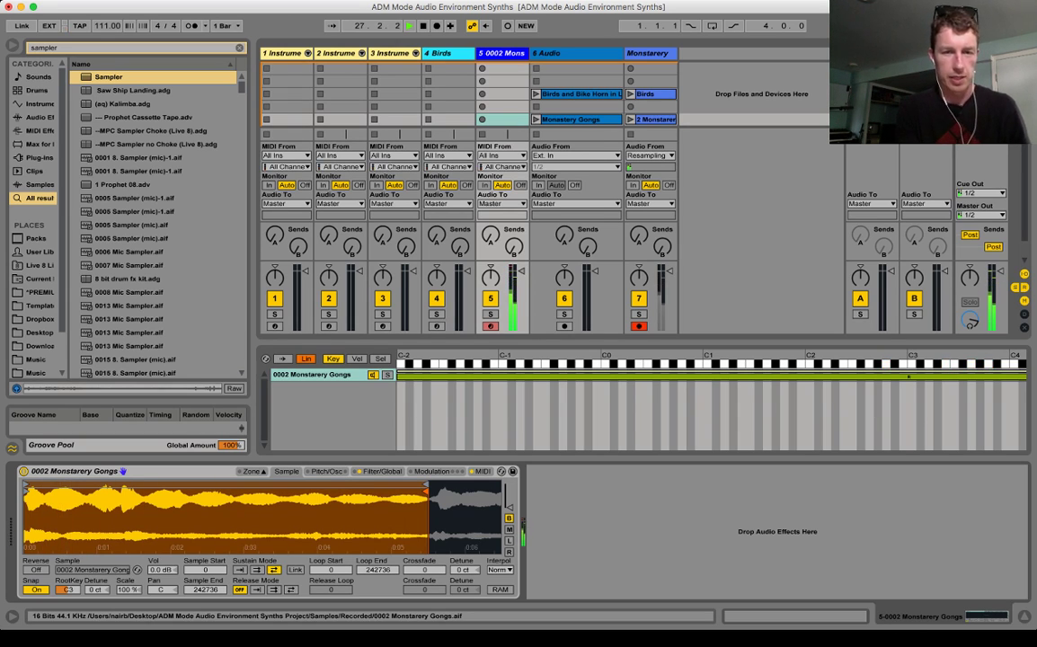
{"action": "left_click", "coordinate": [382, 472]}
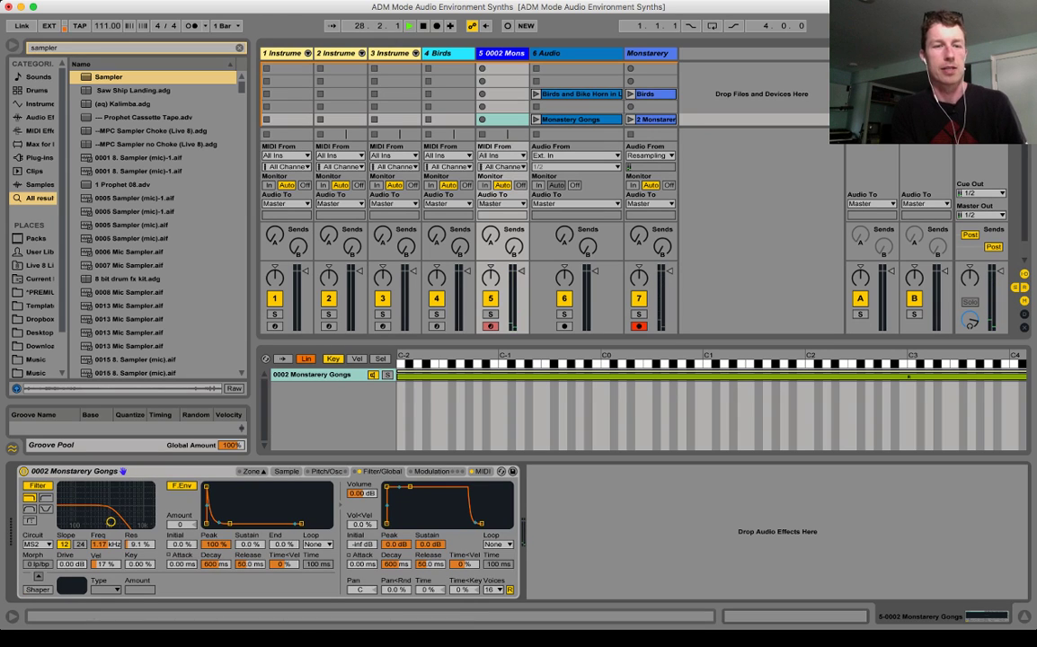
{"action": "left_click_drag", "start_coordinate": [111, 522], "coordinate": [150, 521]}
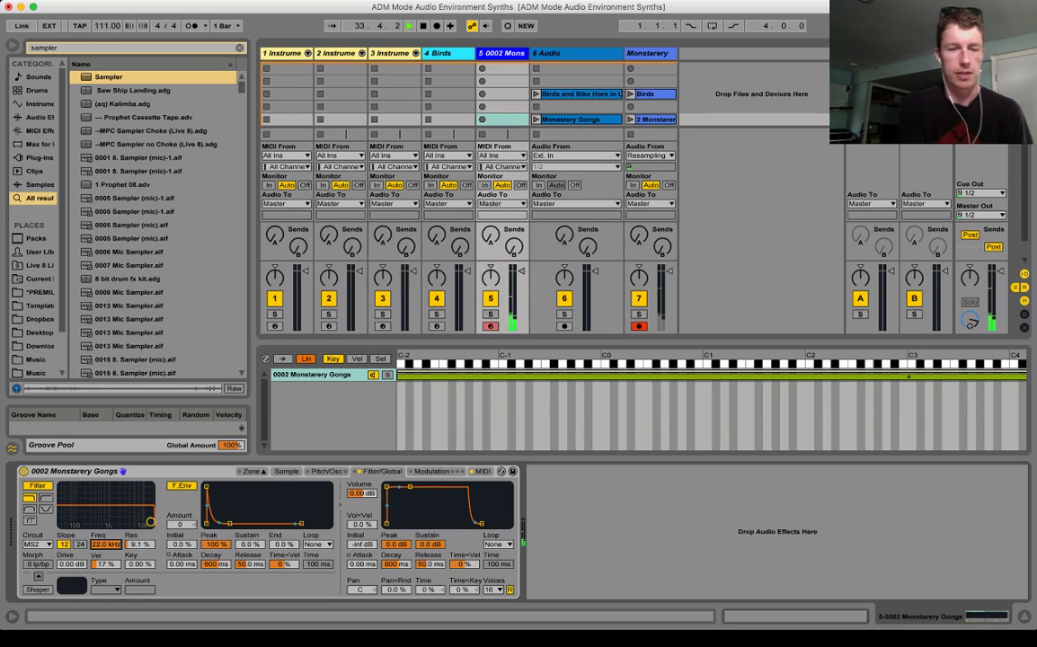
- Find the Tuner in the browser and add it after the gongs Sampler
{"action": "key", "text": "super+f"}
{"action": "type", "text": "tuner"}
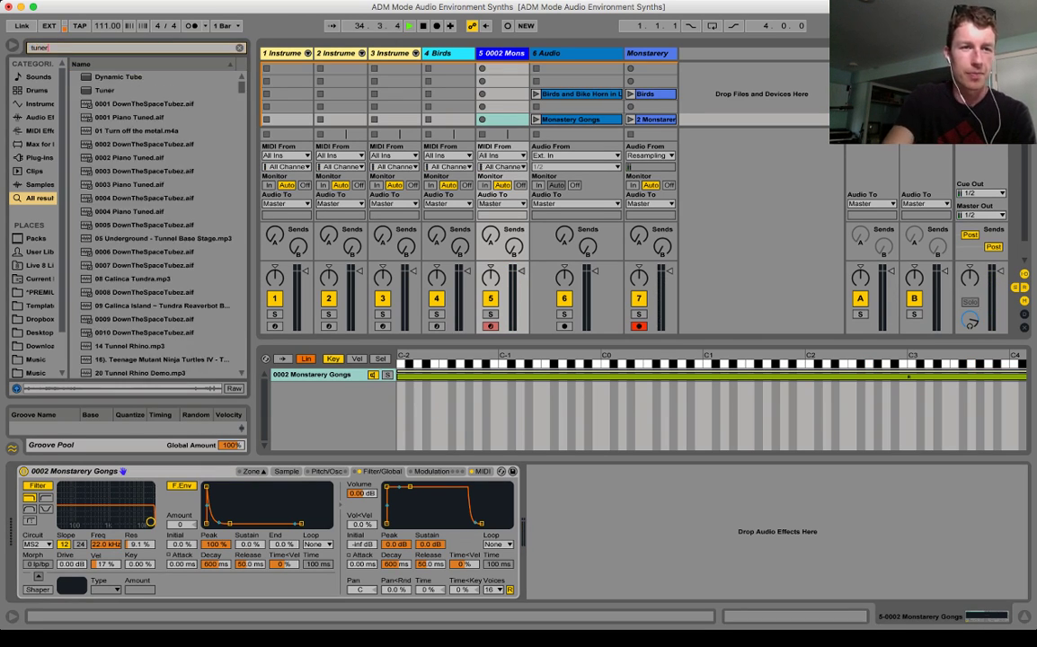
{"action": "key", "text": "Down"}
{"action": "key", "text": "Return"}
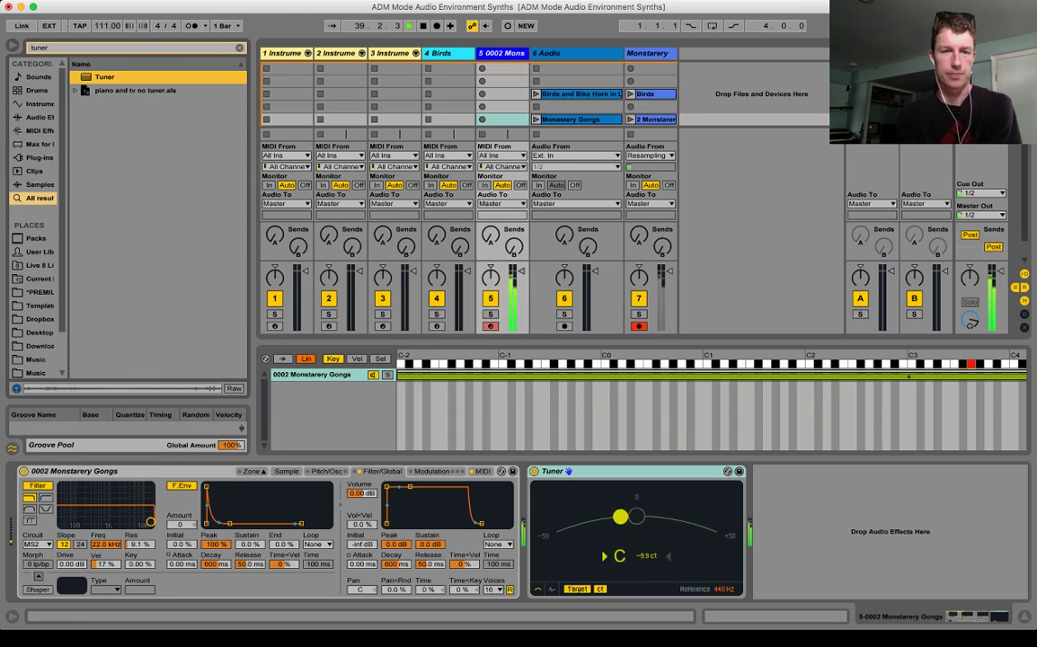
- Try different root keys for the gongs sample against the Tuner and set the root key to F2
{"action": "left_click", "coordinate": [287, 471]}
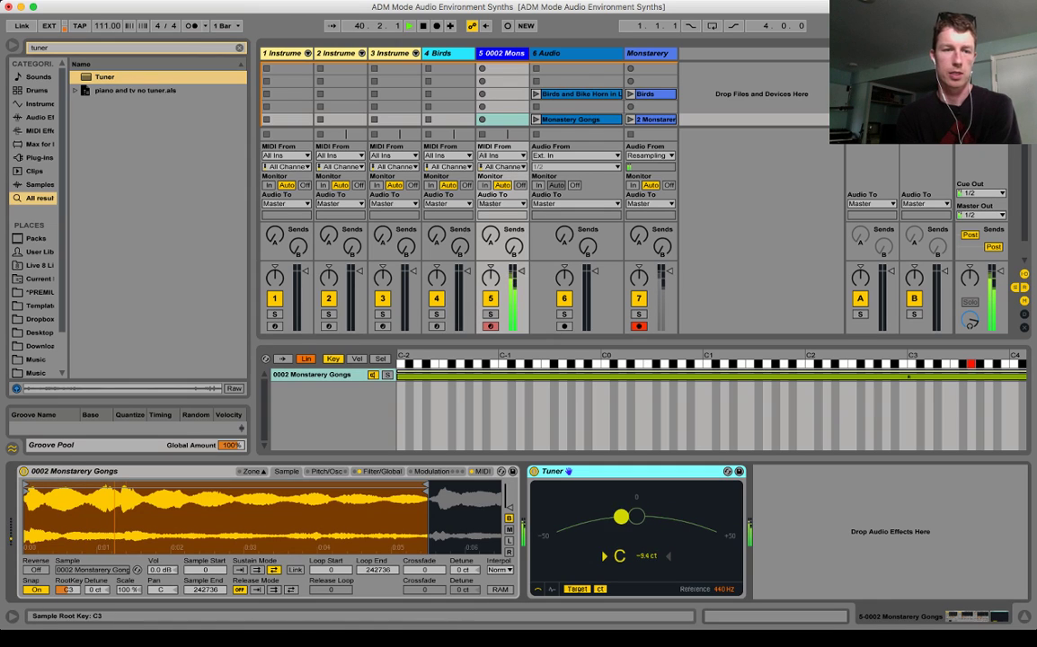
{"action": "key", "text": "Up"}
{"action": "key", "text": "Up"}
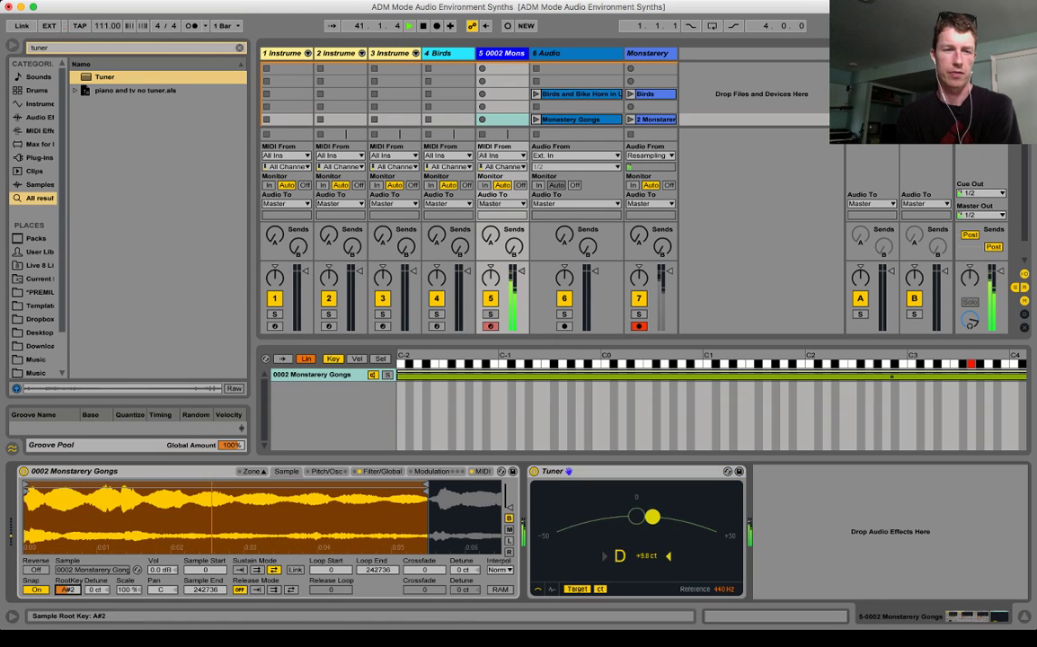
{"action": "key", "text": "Up"}
{"action": "key", "text": "Up"}
{"action": "key", "text": "Up"}
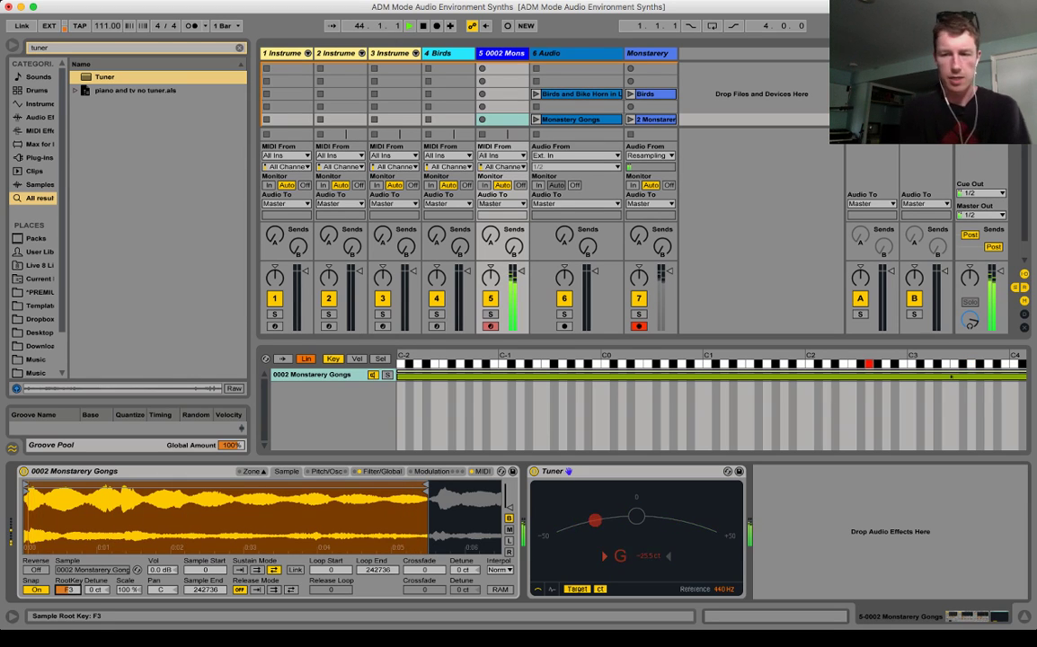
{"action": "key", "text": "Up"}
{"action": "key", "text": "Up"}
{"action": "key", "text": "Up"}
{"action": "key", "text": "Up"}
{"action": "key", "text": "Up"}
{"action": "key", "text": "Up"}
{"action": "key", "text": "Up"}
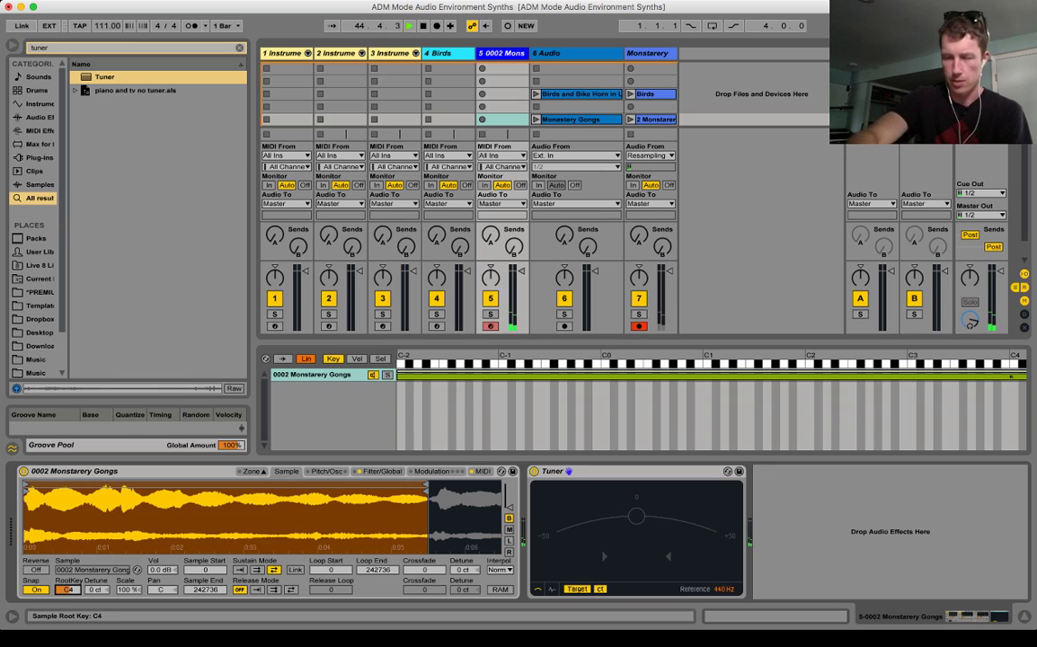
{"action": "key", "text": "Down"}
{"action": "key", "text": "Down"}
{"action": "key", "text": "Down"}
{"action": "key", "text": "Down"}
{"action": "key", "text": "Down"}
{"action": "key", "text": "Down"}
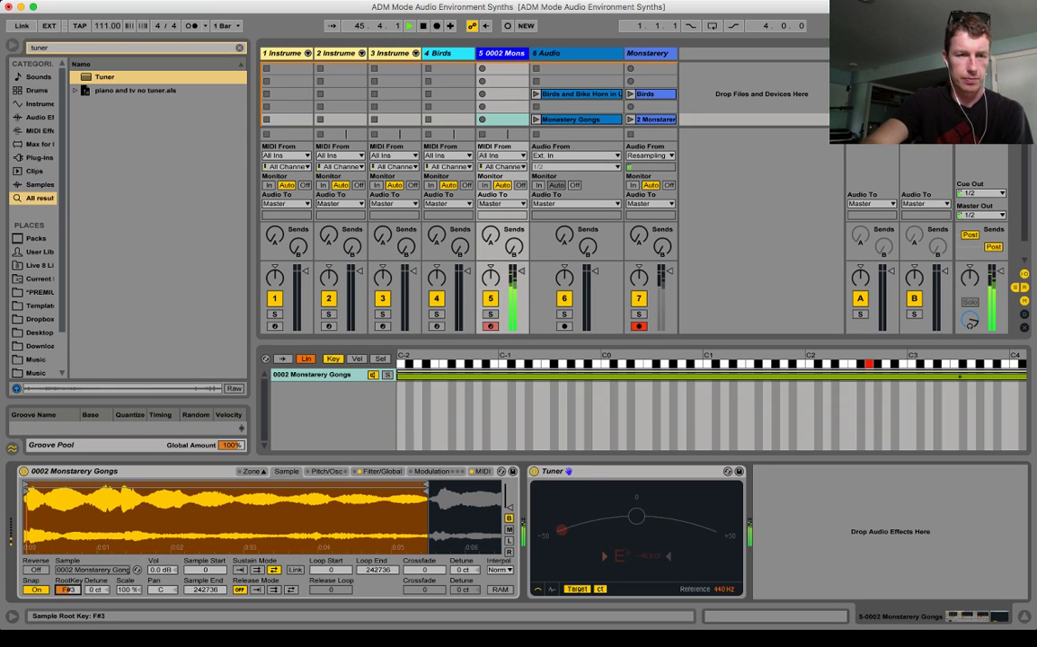
{"action": "key", "text": "Down"}
{"action": "key", "text": "Down"}
{"action": "key", "text": "Down"}
{"action": "key", "text": "Down"}
{"action": "key", "text": "Down"}
{"action": "key", "text": "Down"}
{"action": "key", "text": "Down"}
{"action": "key", "text": "Down"}
{"action": "key", "text": "Down"}
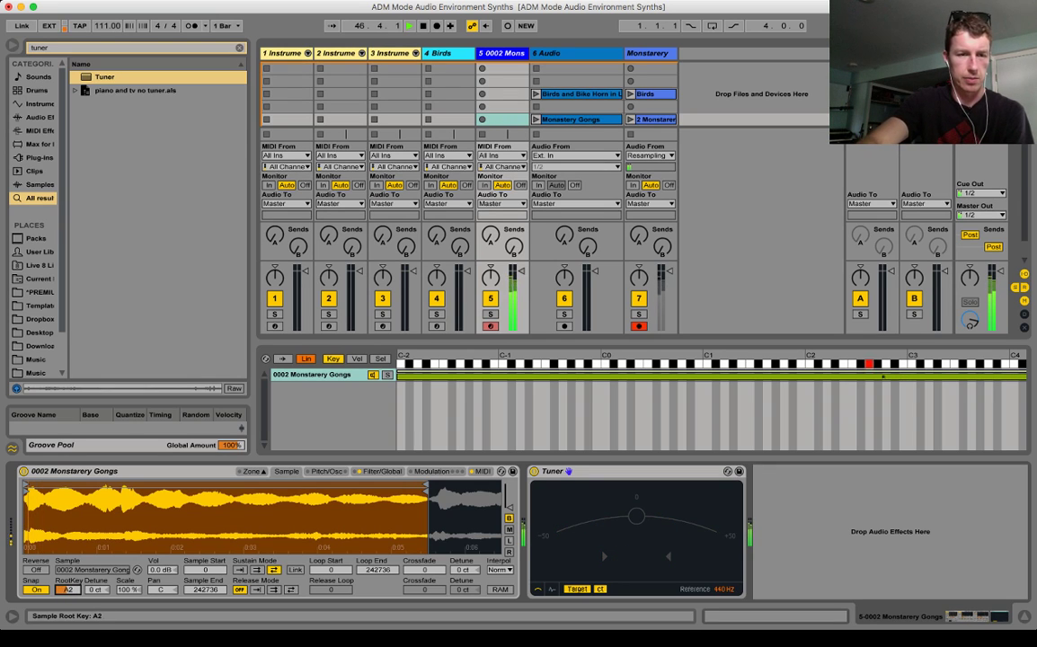
{"action": "key", "text": "Down"}
{"action": "key", "text": "Down"}
{"action": "key", "text": "Down"}
{"action": "key", "text": "Down"}
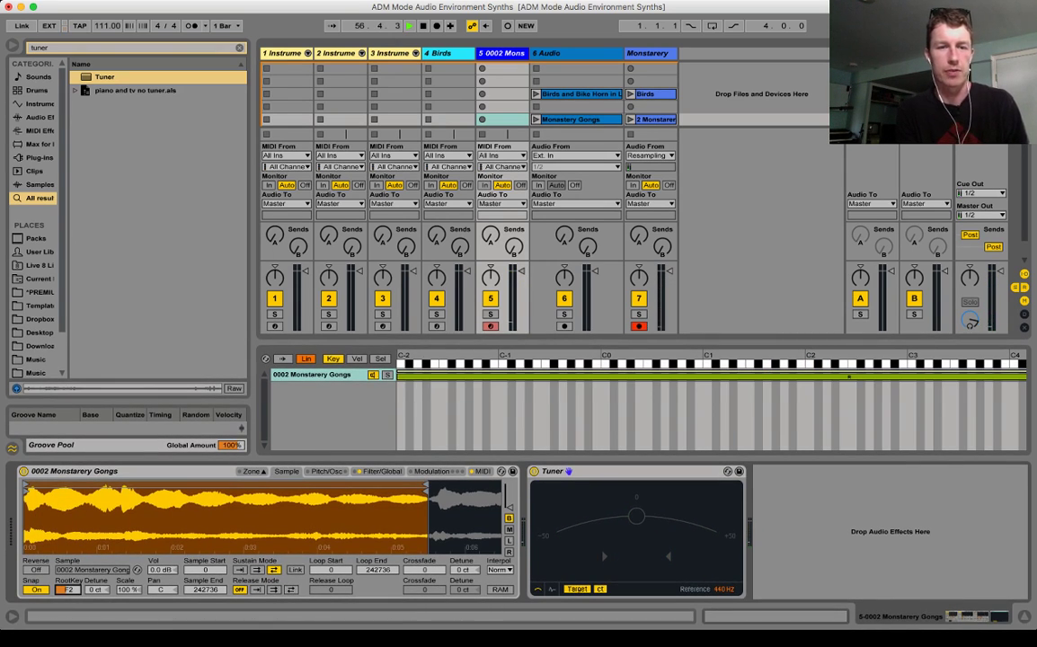
- Try the Sampler's filter at 696 Hz, settle on 19.8 kHz, and set the volume envelope's release to 6.42 s
{"action": "left_click", "coordinate": [382, 471]}
{"action": "left_click_drag", "start_coordinate": [105, 545], "coordinate": [105, 591]}
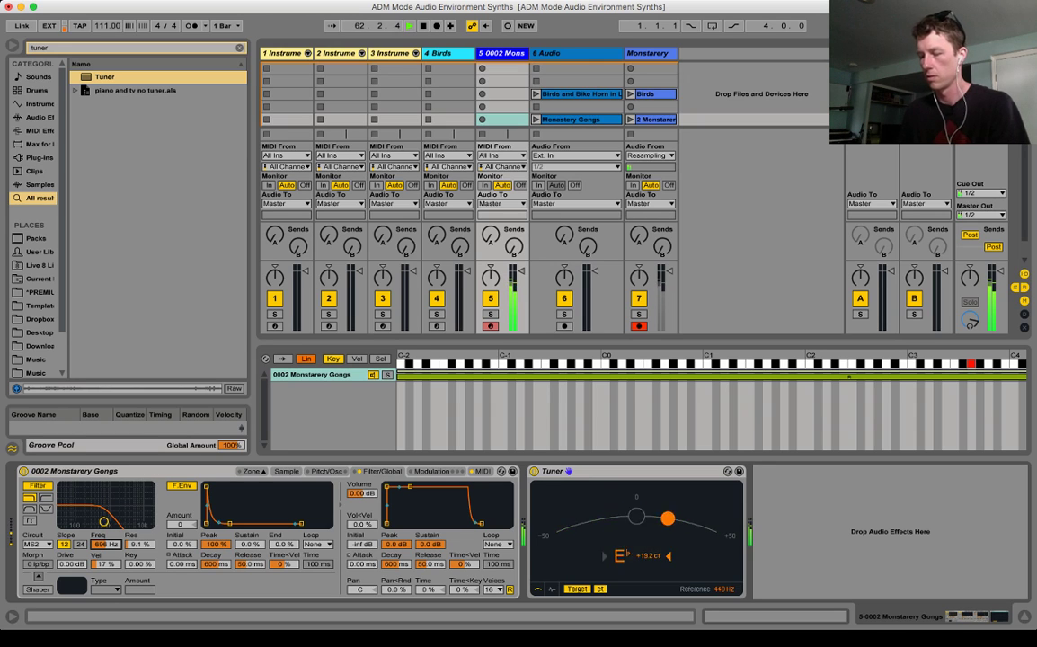
{"action": "left_click_drag", "start_coordinate": [106, 545], "coordinate": [105, 484]}
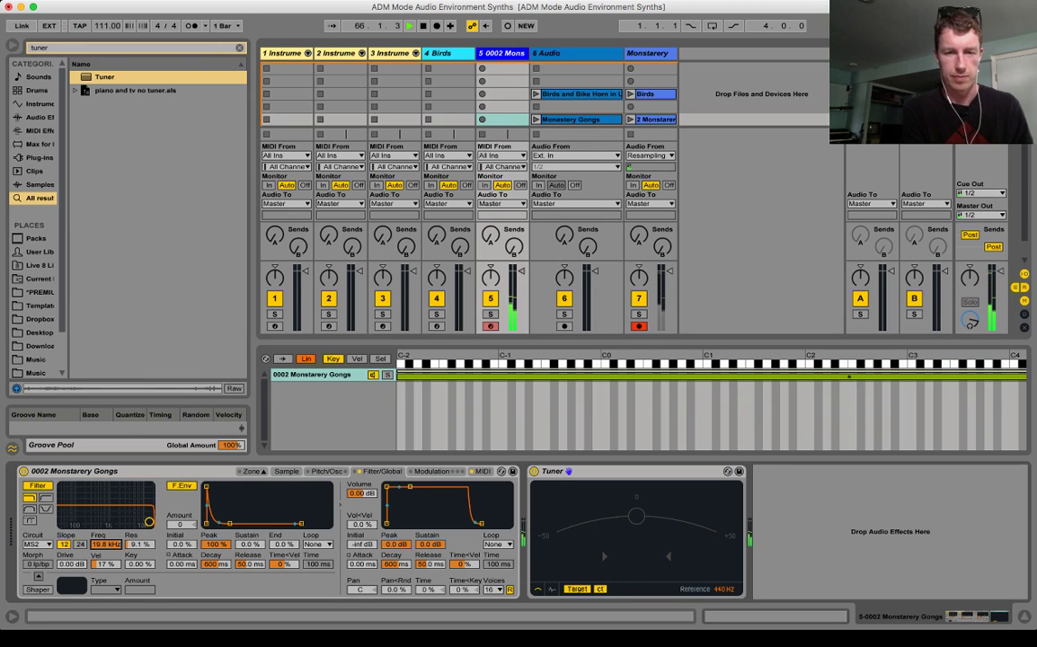
{"action": "left_click_drag", "start_coordinate": [429, 564], "coordinate": [432, 463]}
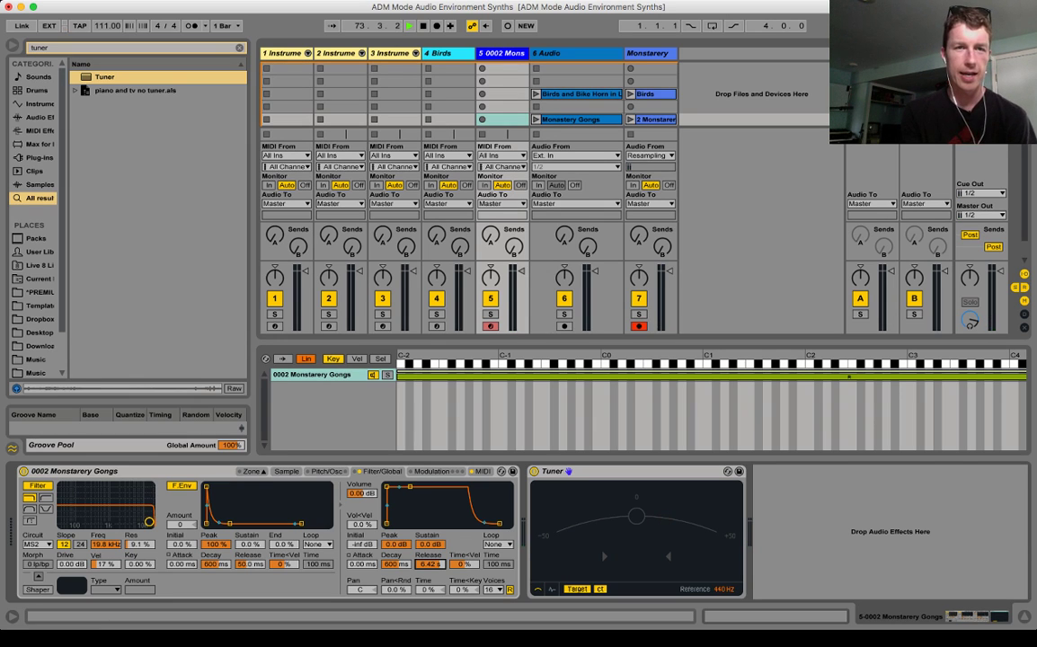
- Go through the five instrument tracks in turn and play each environmental synth to compare how they sound
{"action": "left_click", "coordinate": [281, 53]}
{"action": "left_click", "coordinate": [335, 53]}
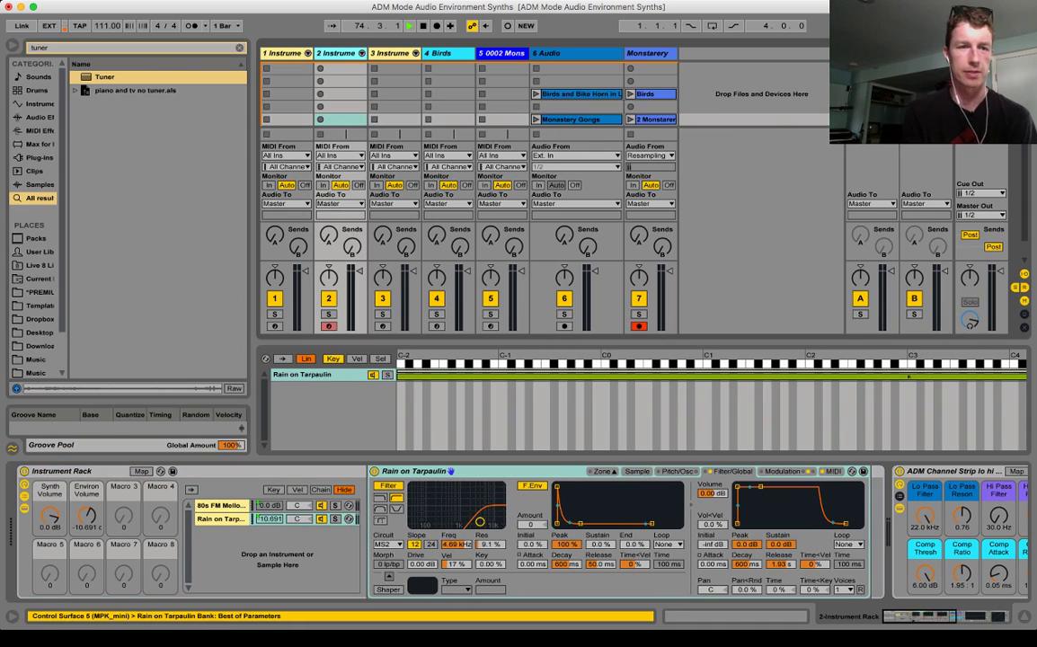
{"action": "left_click", "coordinate": [390, 53]}
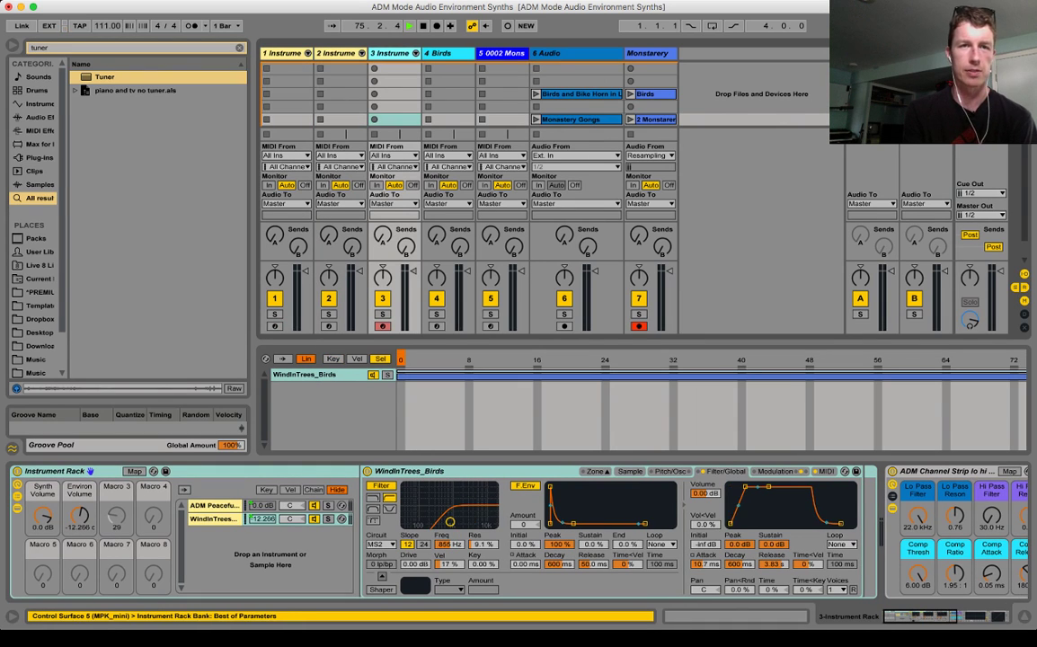
{"action": "left_click", "coordinate": [281, 53]}
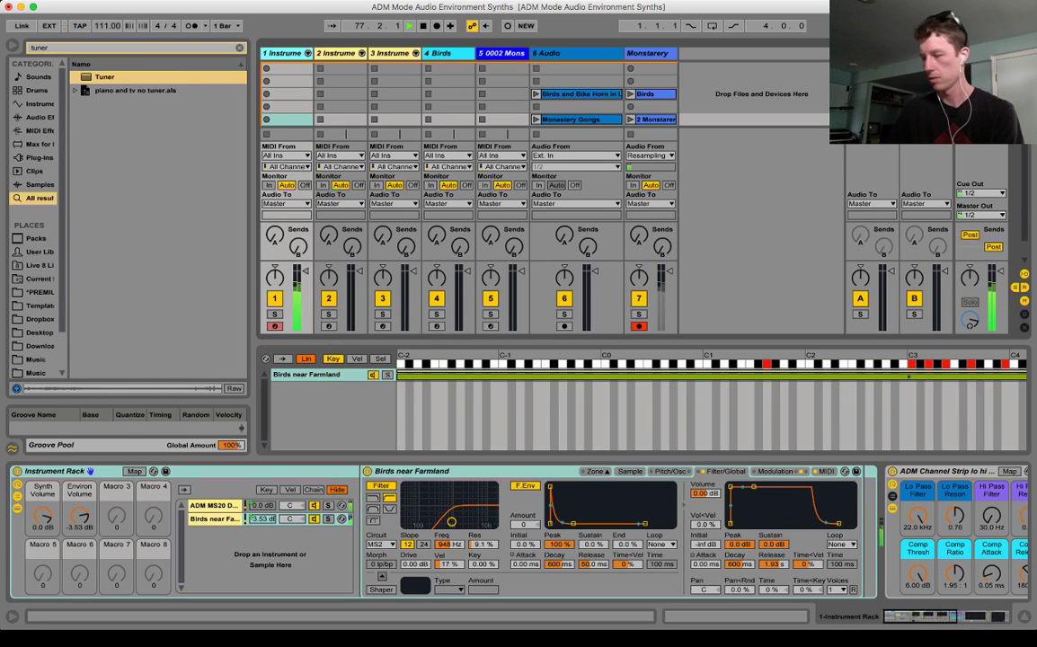
{"action": "left_click", "coordinate": [336, 53]}
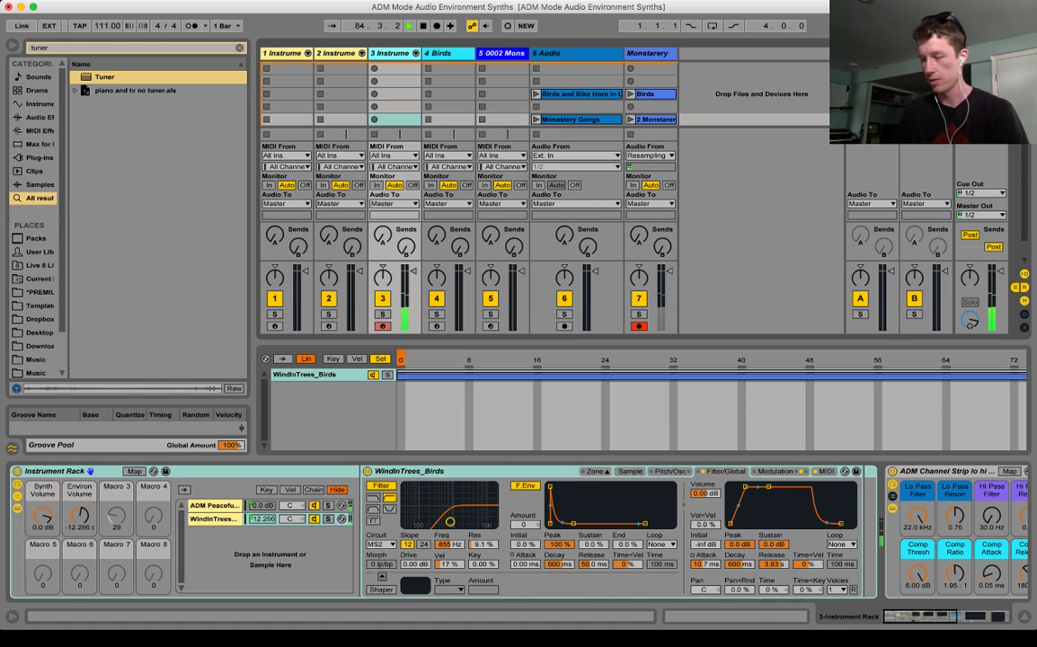
{"action": "key", "text": "Right"}
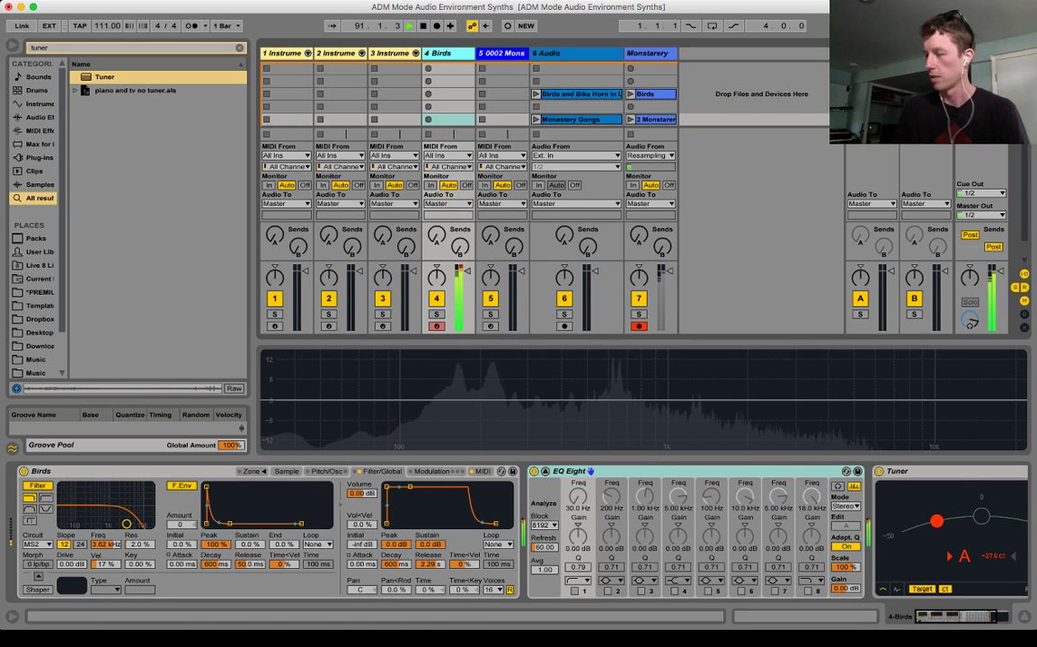
{"action": "key", "text": "Right"}
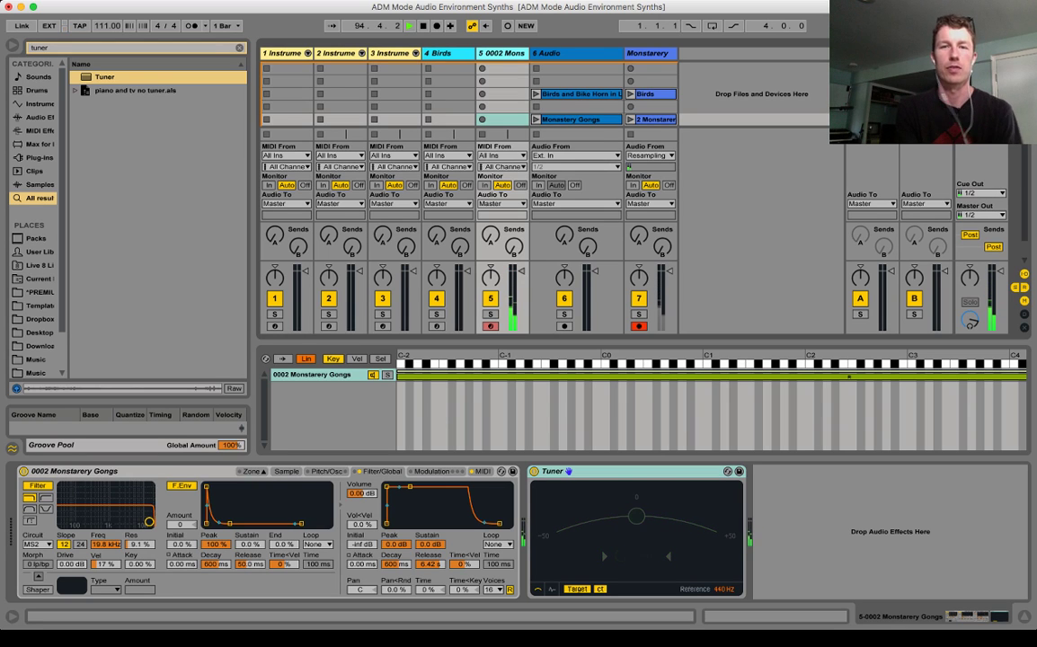
- Delete the source audio track and the Monastery Gongs resampling track, keeping only the five instrument tracks
{"action": "left_click", "coordinate": [564, 53]}
{"action": "key", "text": "super+z"}
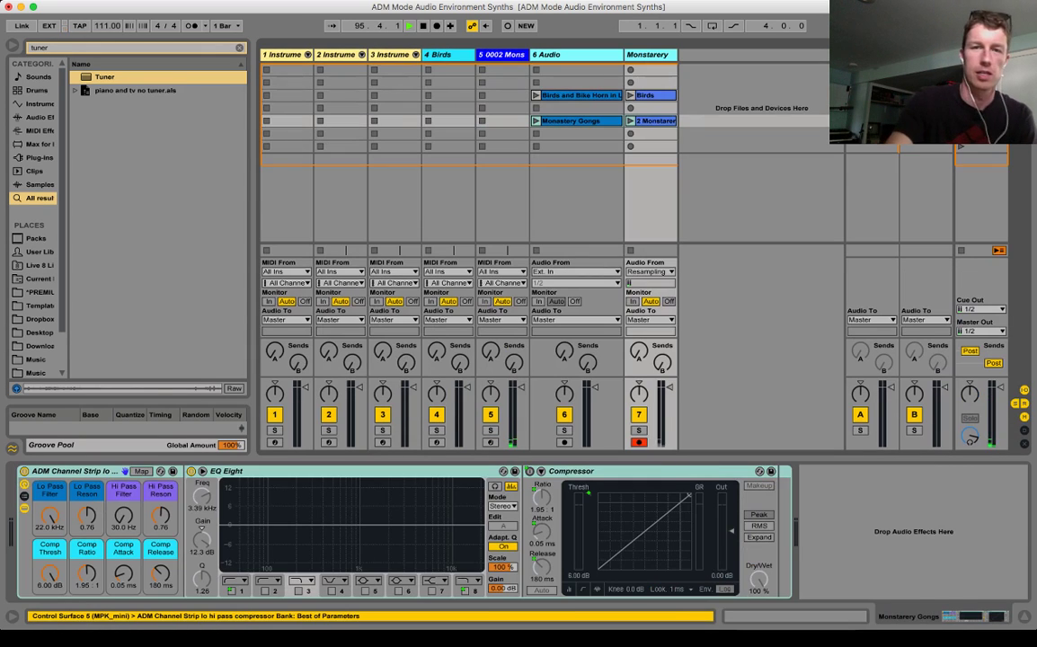
{"action": "key", "text": "super+z"}
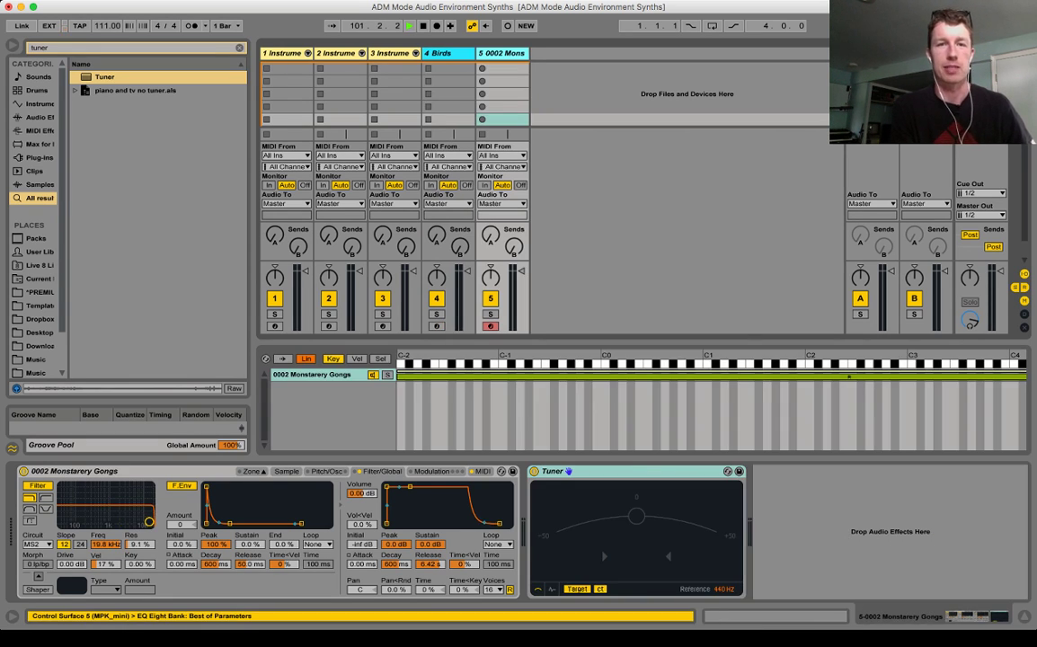
- Remove the EQ Eight and Tuner from the Birds track and the Tuner from the gongs track
{"action": "key", "text": "Left"}
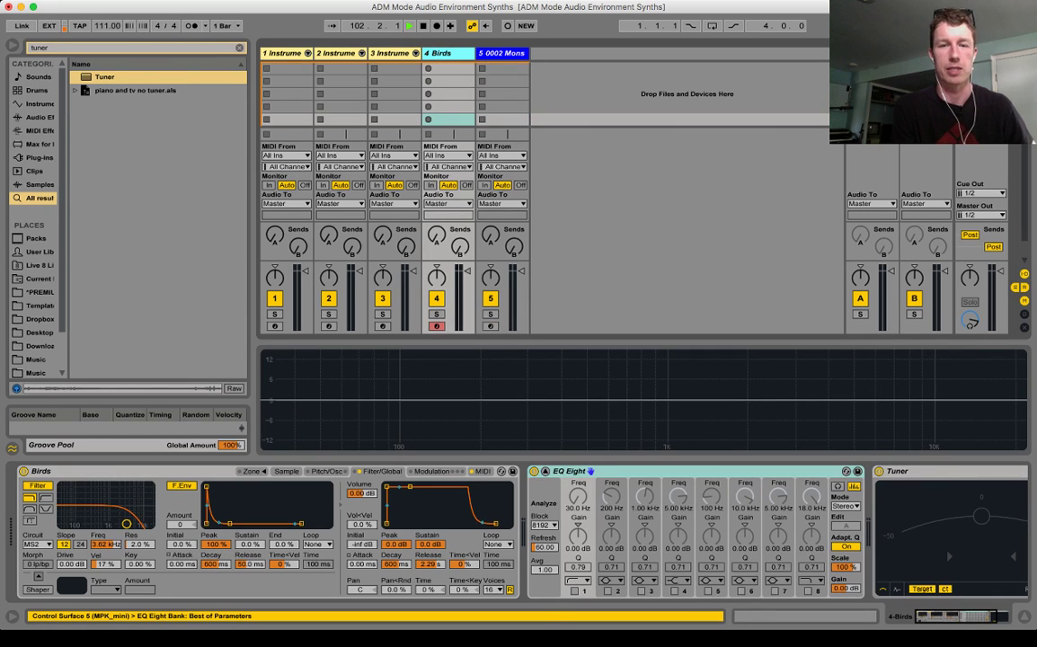
{"action": "key", "text": "Delete"}
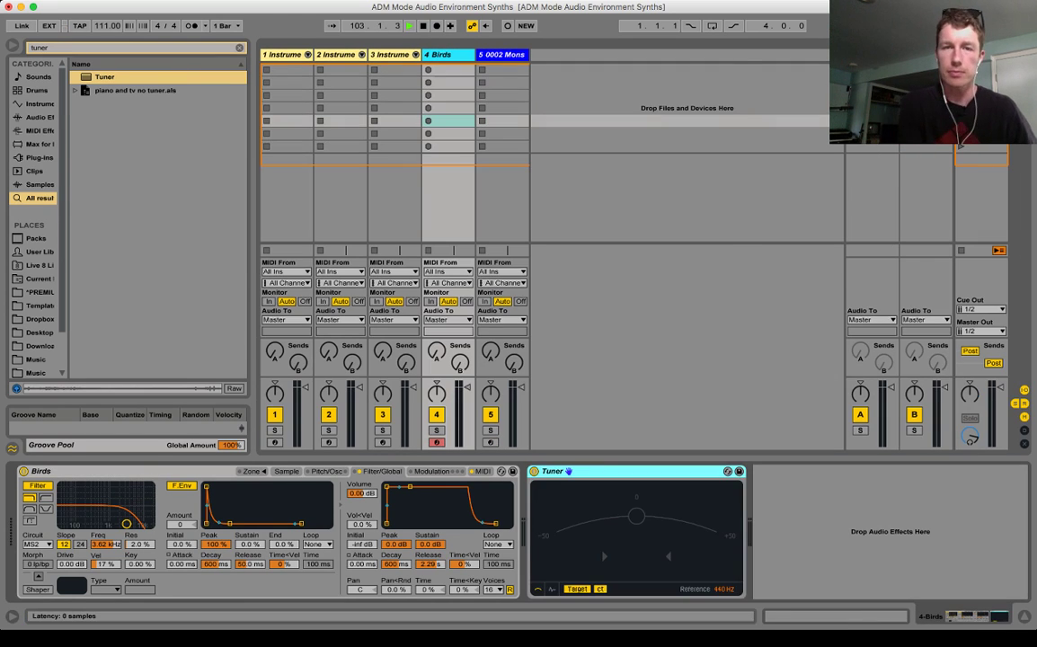
{"action": "key", "text": "Delete"}
{"action": "left_click", "coordinate": [501, 70]}
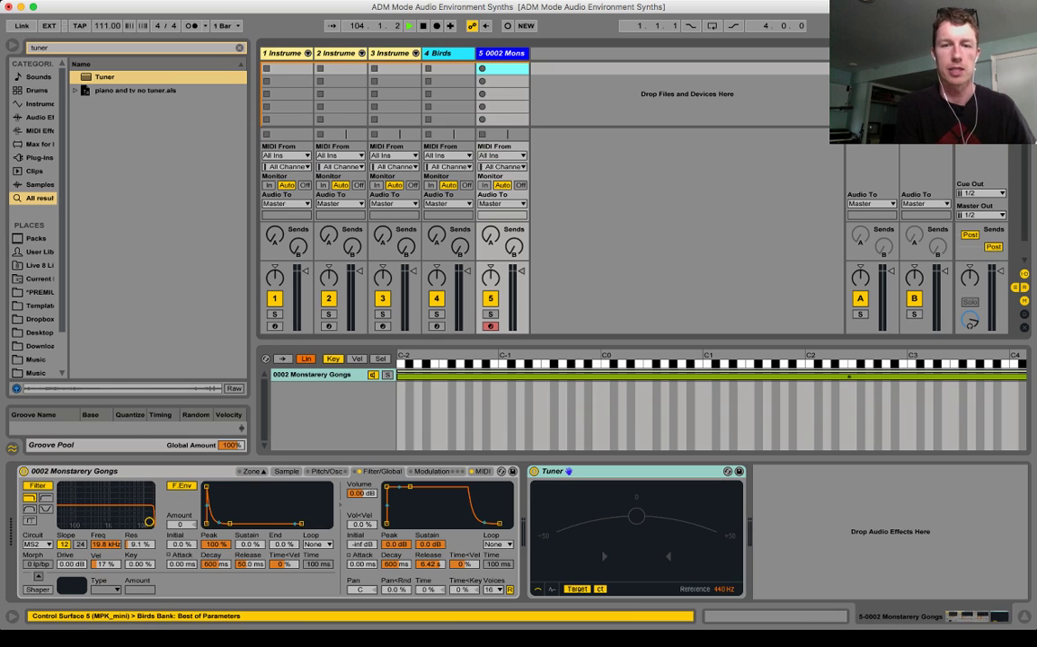
{"action": "key", "text": "Delete"}
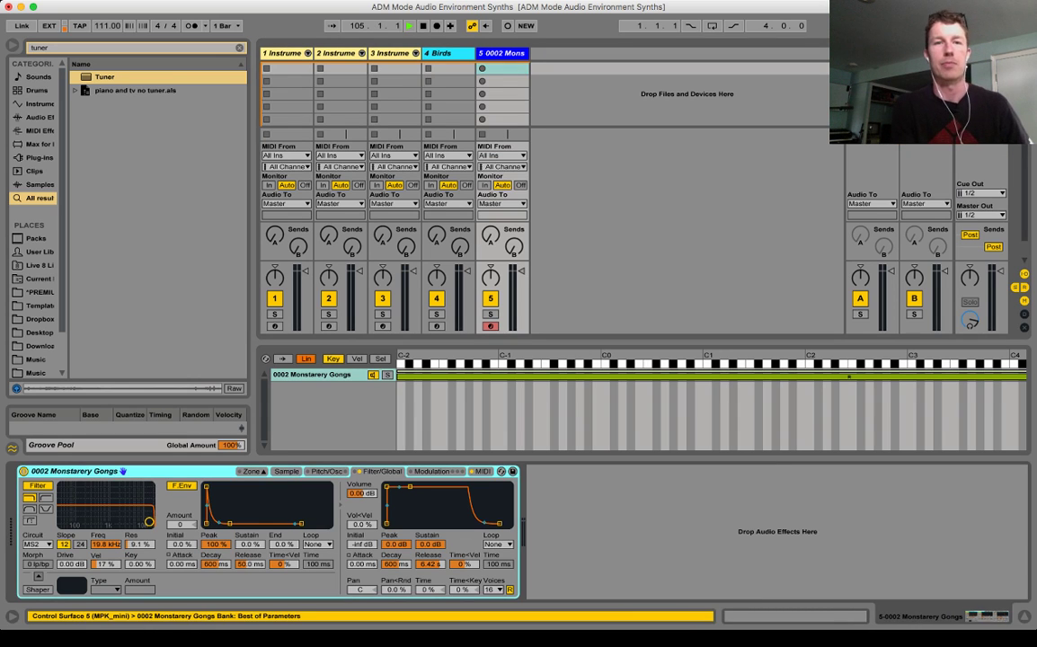
- Play the WindInTrees_Birds rack on track 3 and the Rain on Tarpaulin rack on track 2
{"action": "left_click", "coordinate": [390, 54]}
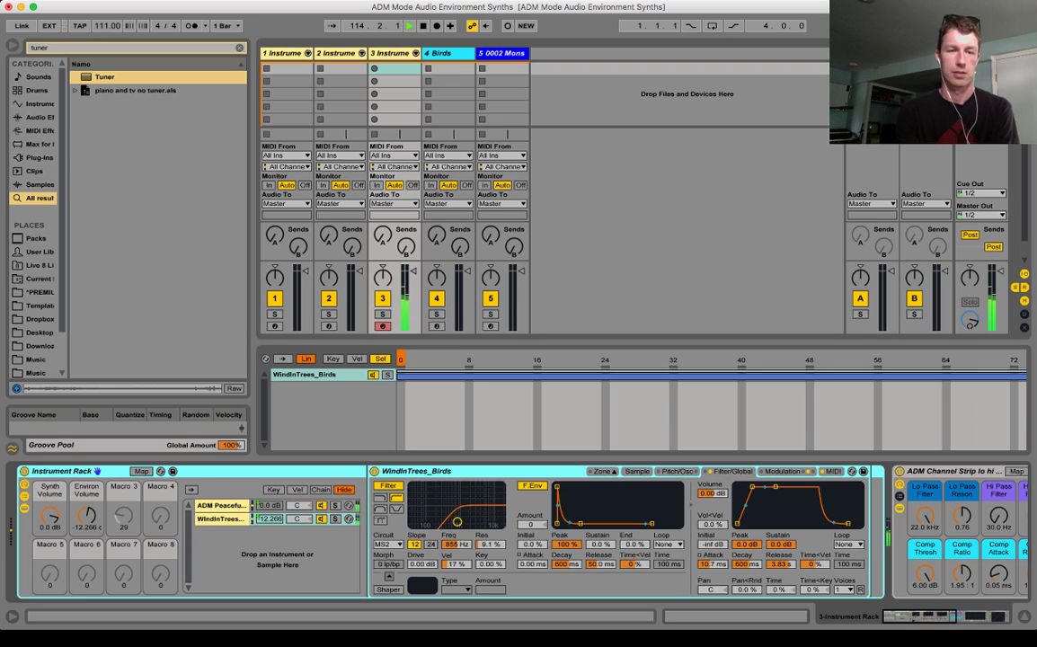
{"action": "left_click", "coordinate": [221, 518]}
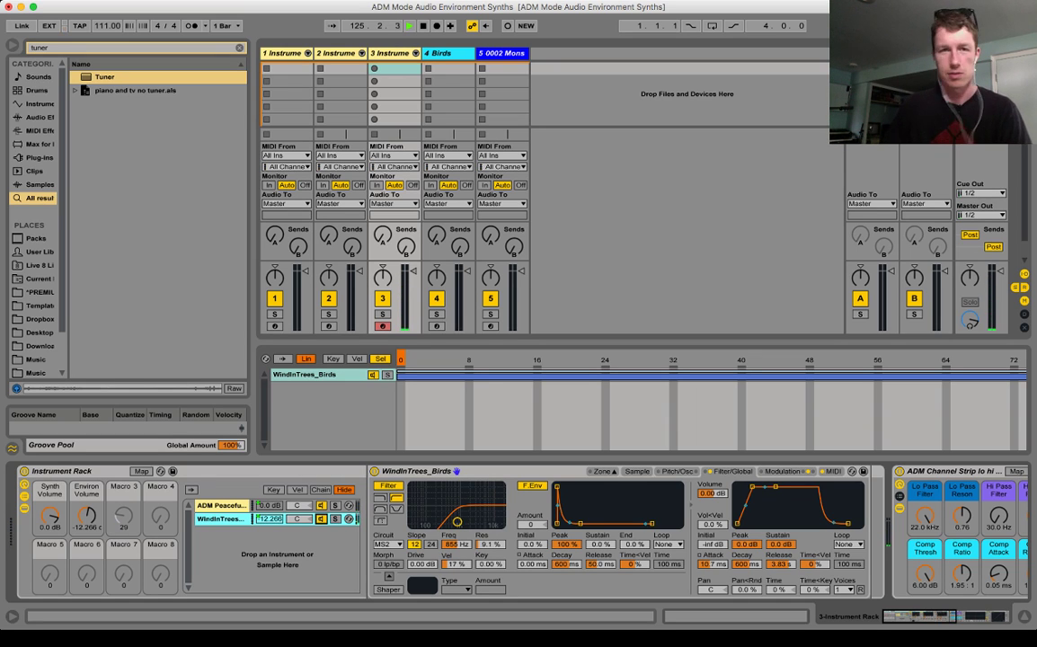
{"action": "key", "text": "Left"}
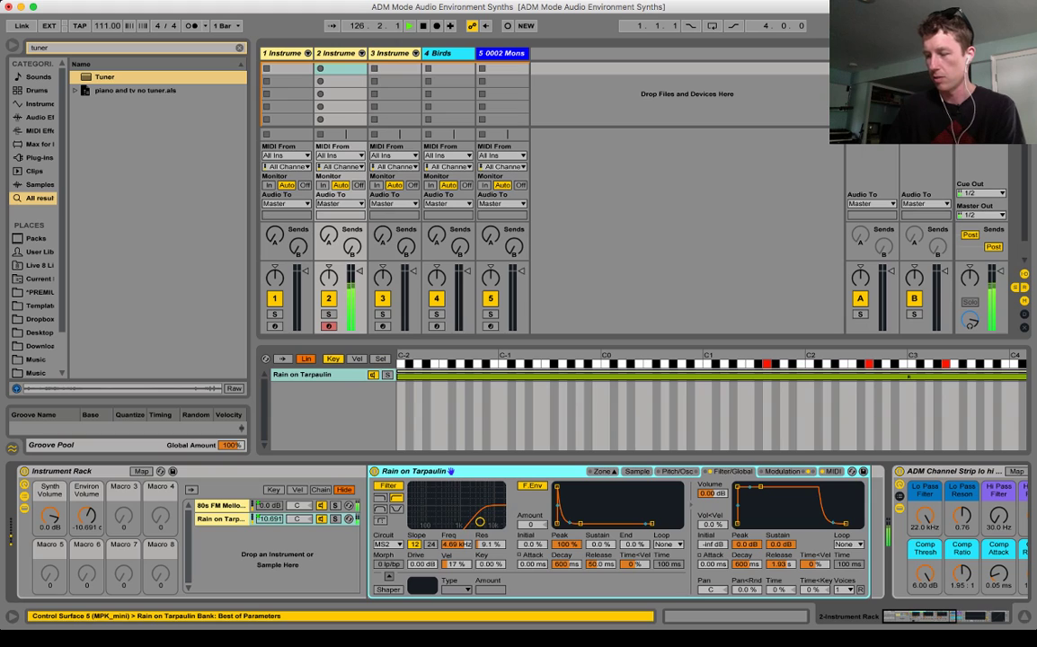